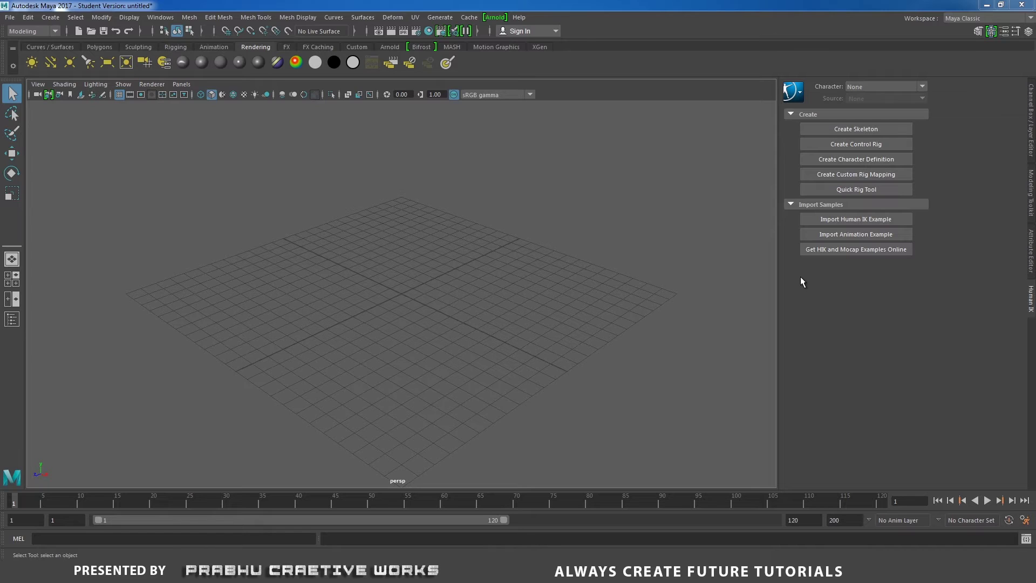
- Create a new project named Animated_Led on the D: drive with the default folder locations
click(10, 17)
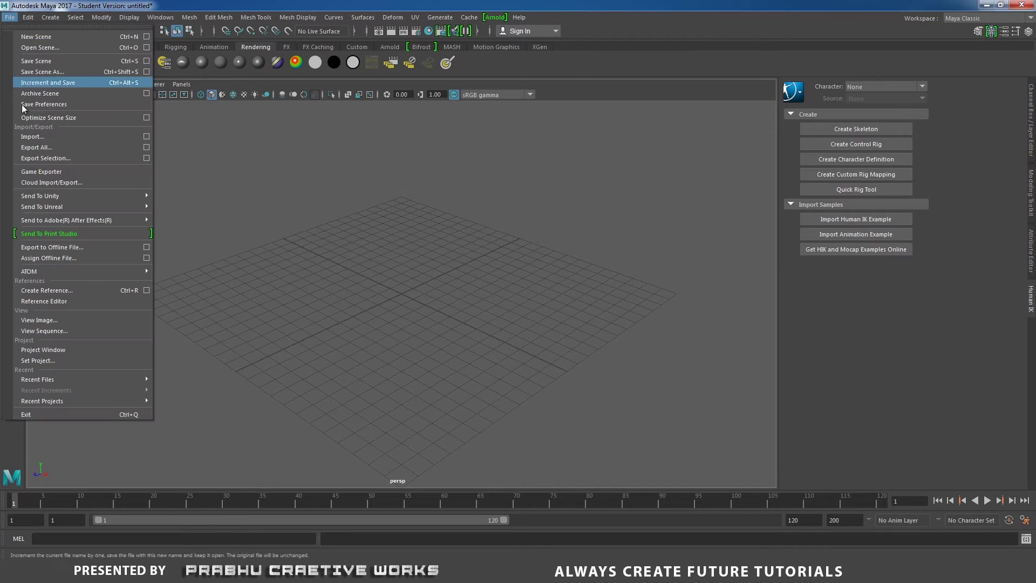
click(32, 349)
click(634, 226)
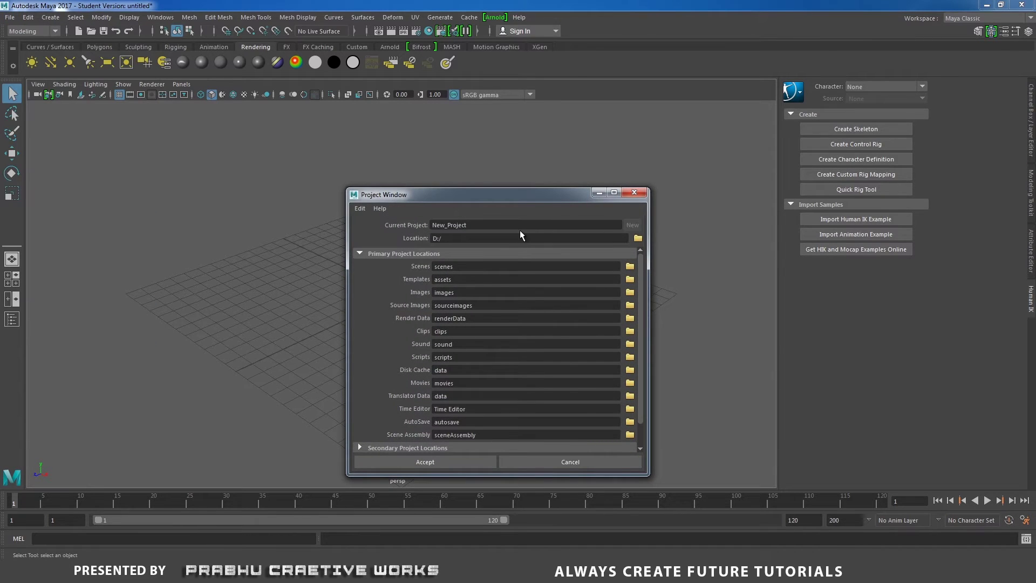
click(638, 239)
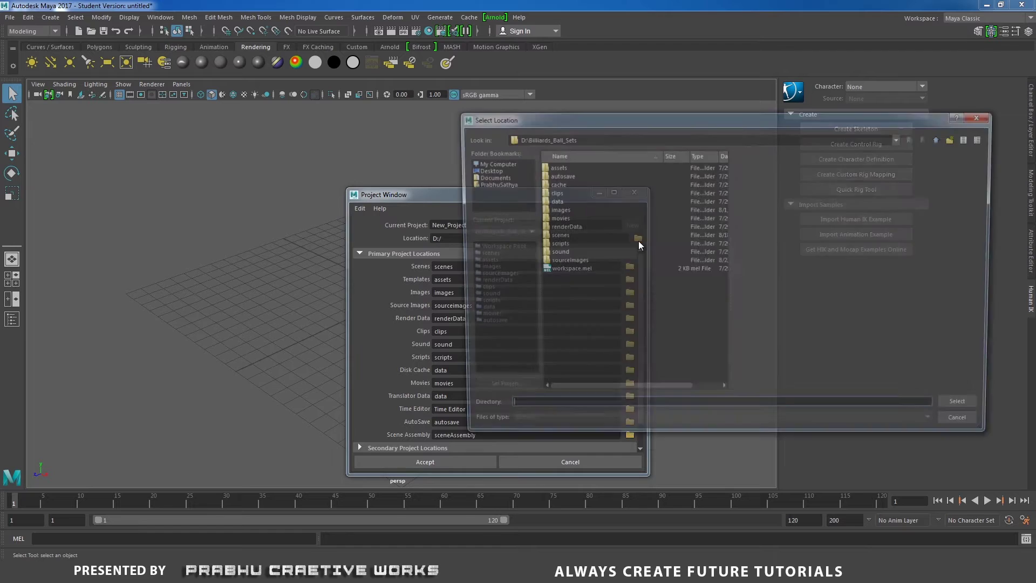
click(491, 163)
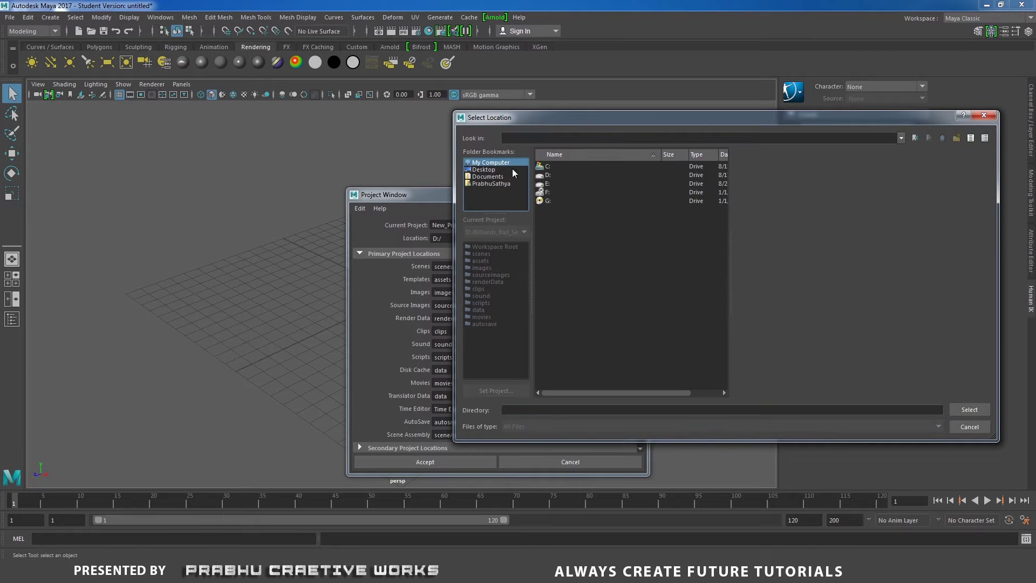
click(545, 176)
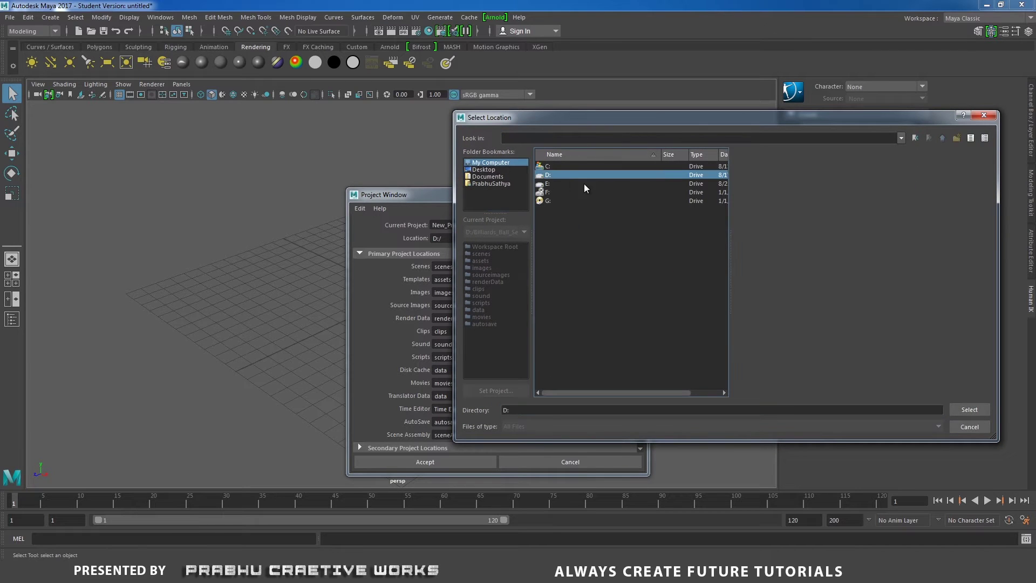
click(970, 410)
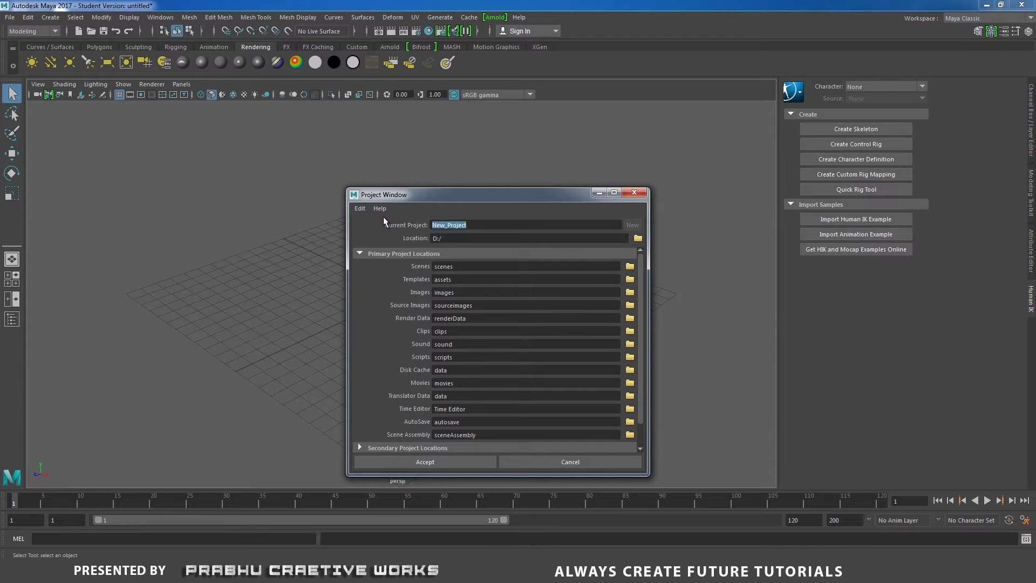
text(Animated_Led)
click(458, 463)
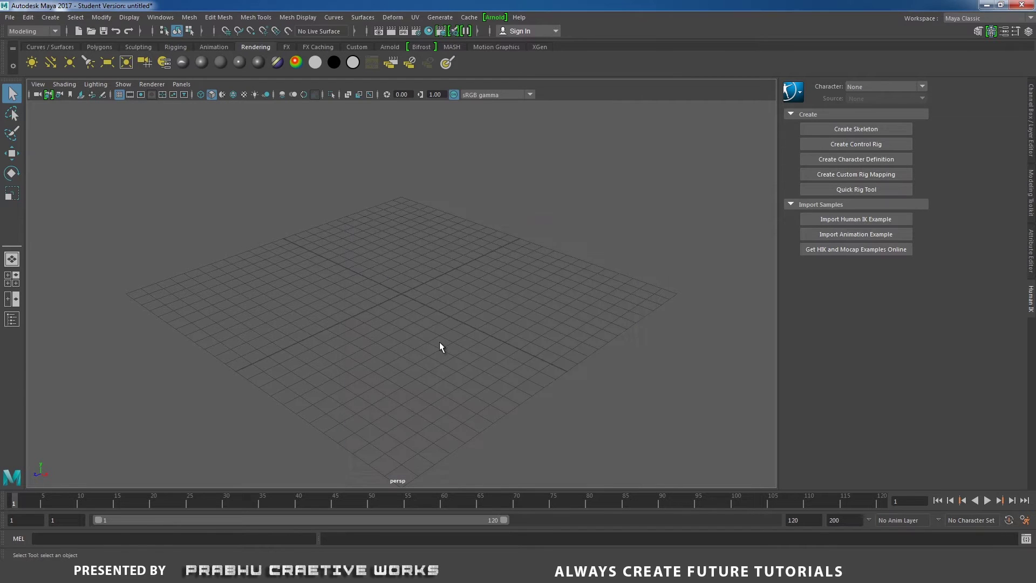
- Create a polygon plane at the origin and scale it uniformly to about 54.27 as the ground
alt+drag(436, 284, 417, 292)
click(48, 18)
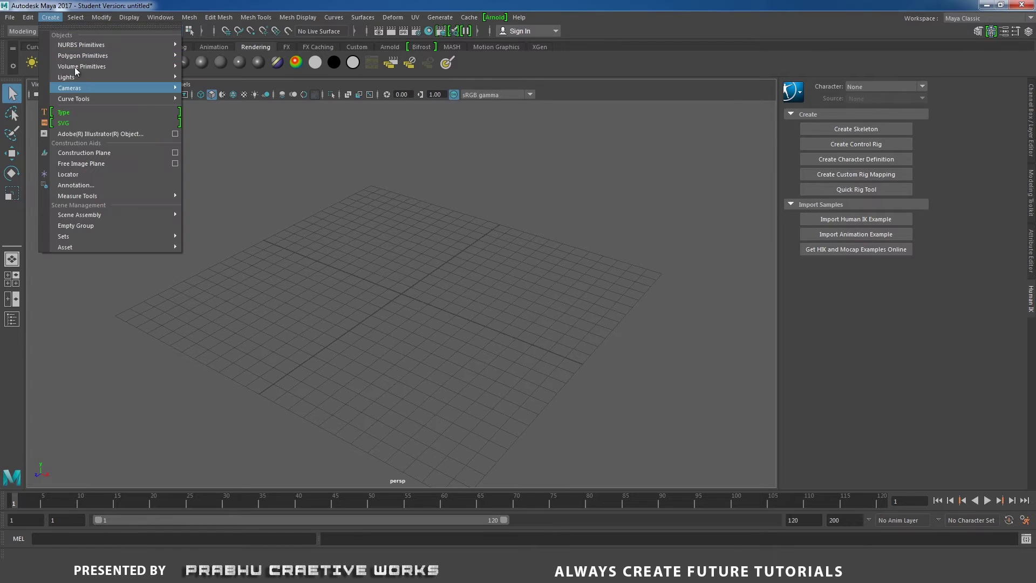
mouse_move(84, 54)
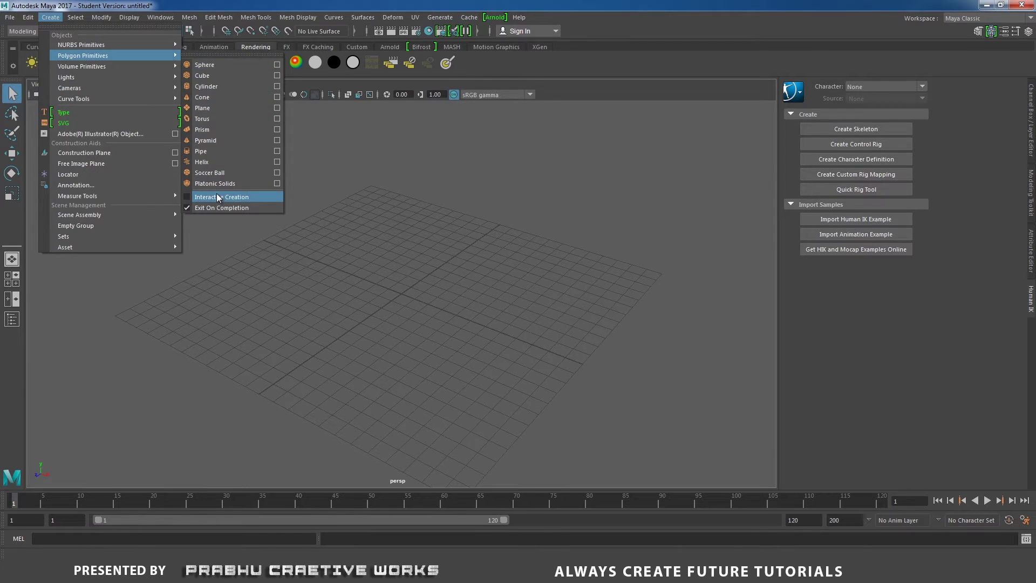
click(499, 83)
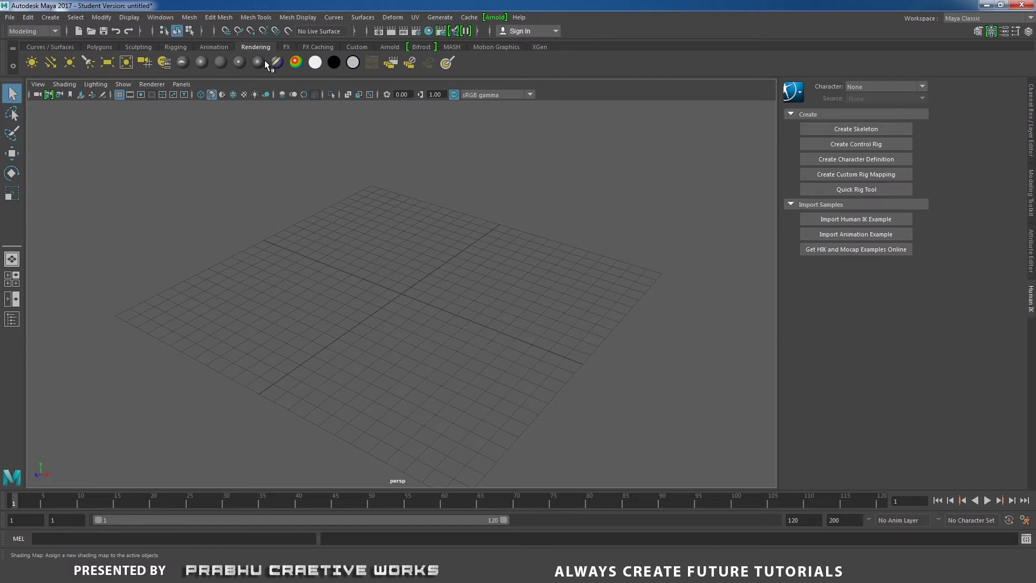
click(100, 48)
click(108, 63)
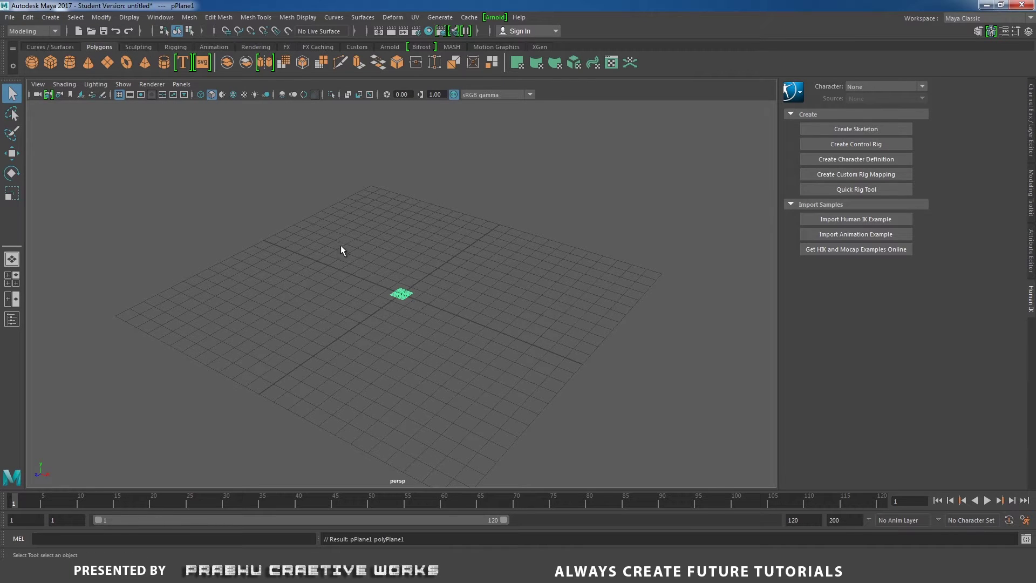
alt+drag(358, 276, 996, 81)
key(r)
- Set the ground plane's width and height subdivisions to 1
click(1032, 126)
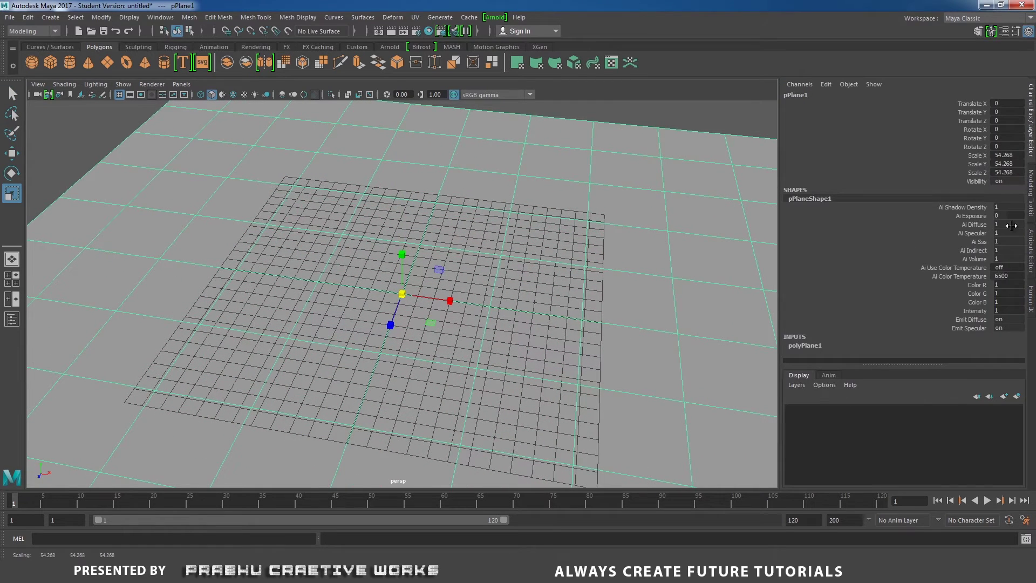
click(815, 346)
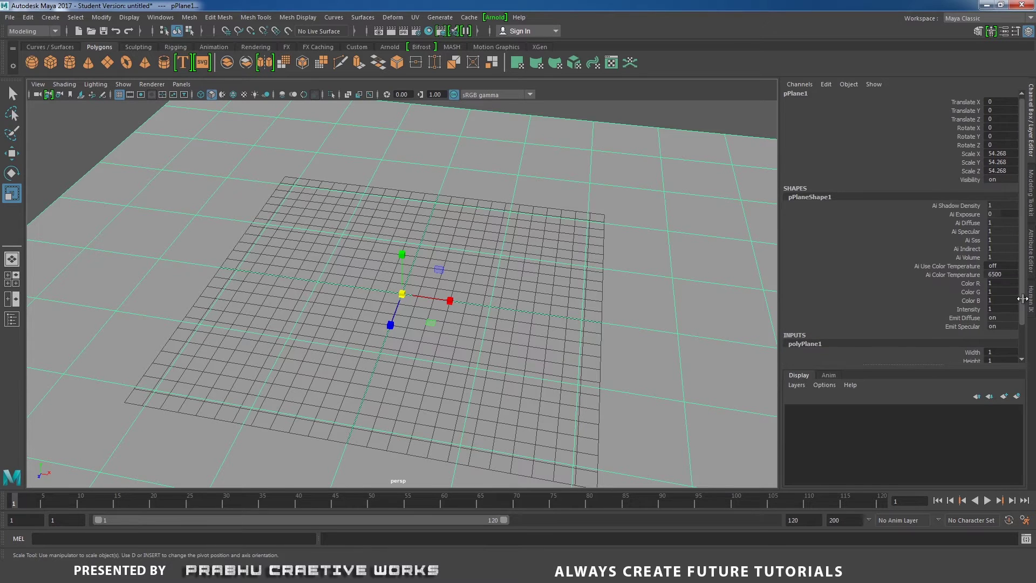
scroll(983, 341, down, 2)
drag(976, 333, 977, 342)
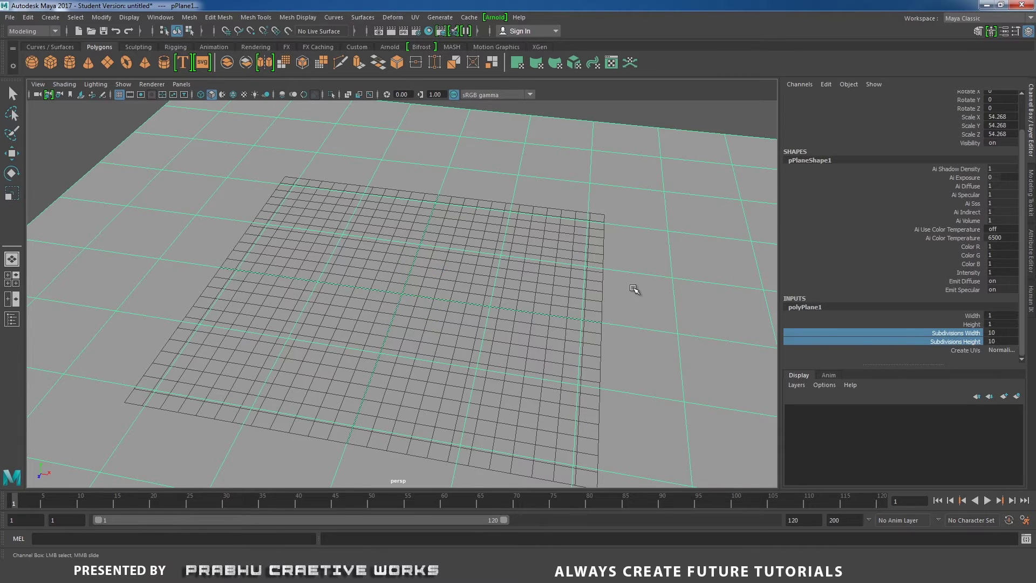
middle_drag(632, 286, 482, 286)
scroll(365, 273, down, 5)
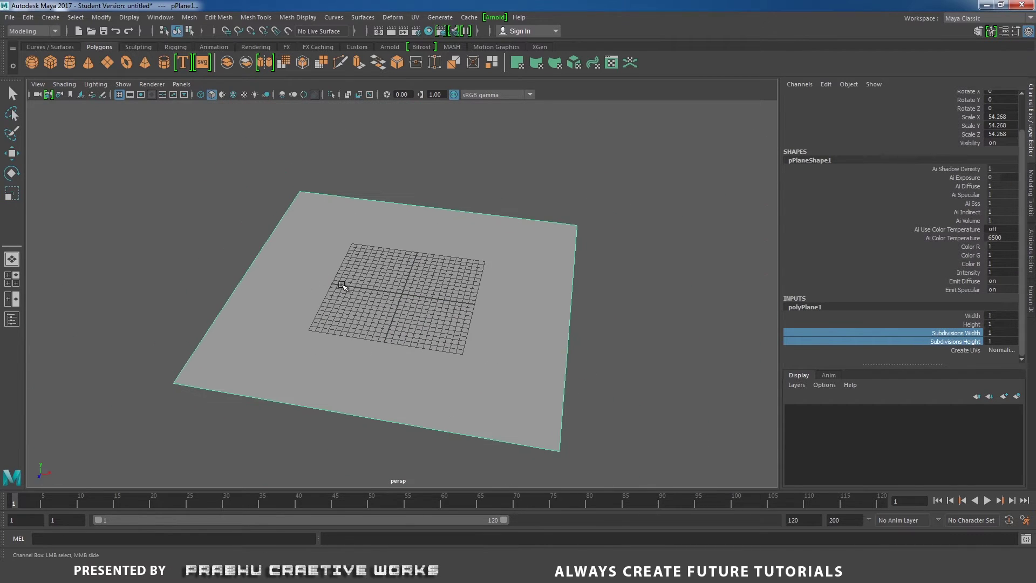
- Enlarge the ground plane further with a uniform scale and deselect it
key(r)
drag(403, 295, 580, 148)
click(581, 148)
scroll(465, 189, up, 2)
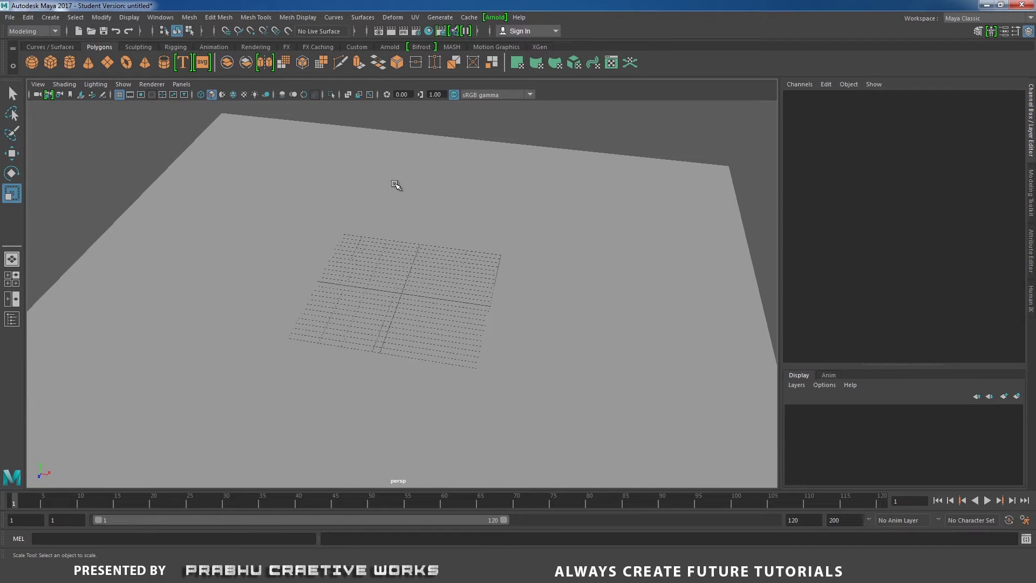
- Create a polygon sphere and raise it above the ground to about Translate Y 4.68 in the front view
click(30, 60)
alt+drag(359, 248, 486, 296)
key(space)
scroll(581, 348, up, 4)
scroll(580, 348, up, 1)
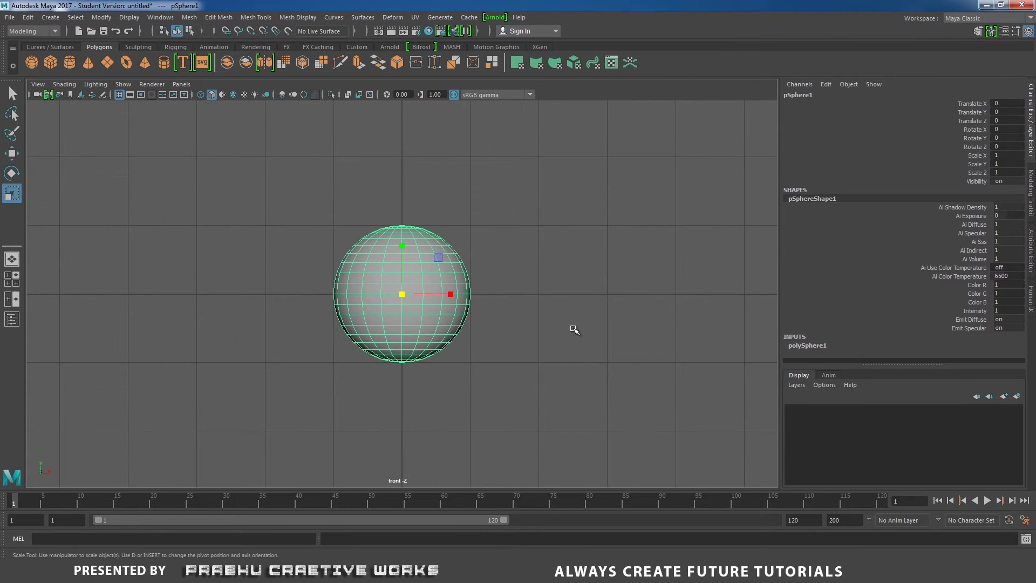
key(w)
drag(405, 238, 404, 11)
scroll(292, 179, down, 5)
drag(396, 187, 418, 160)
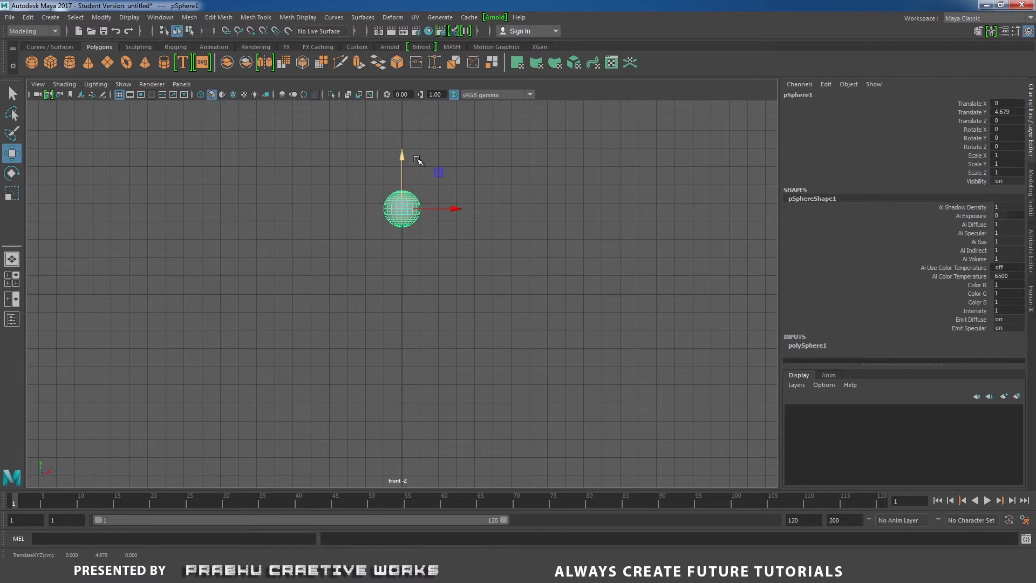
- Set the sphere's axis and height subdivisions to 40
click(812, 345)
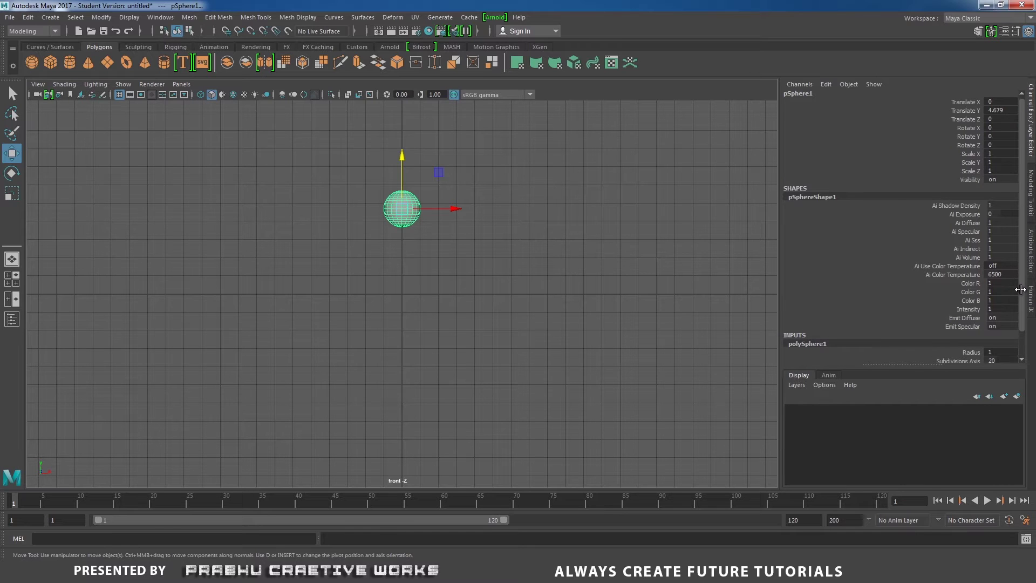
scroll(1018, 351, down, 1)
click(1005, 335)
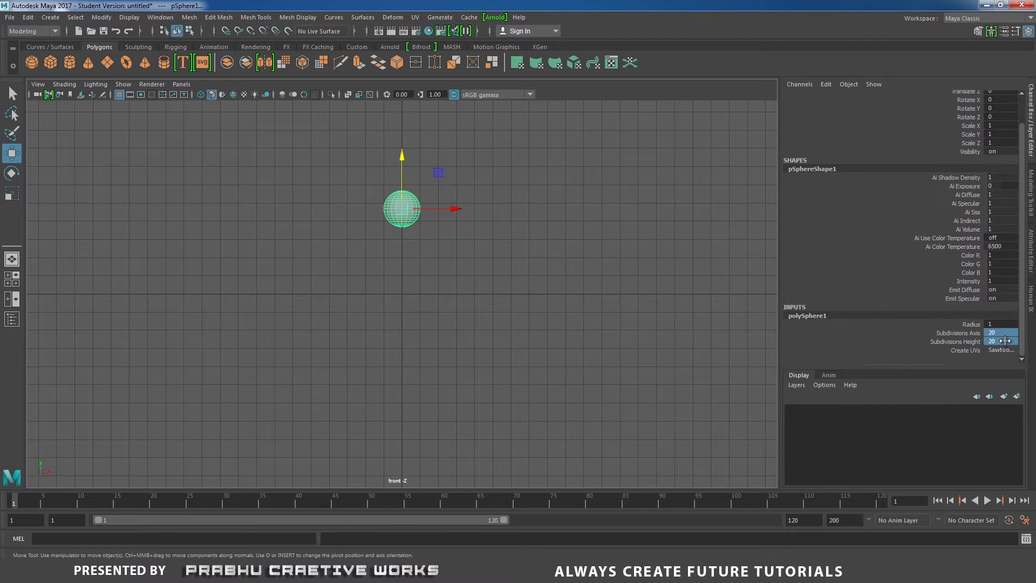
click(1014, 341)
text(40)
key(Return)
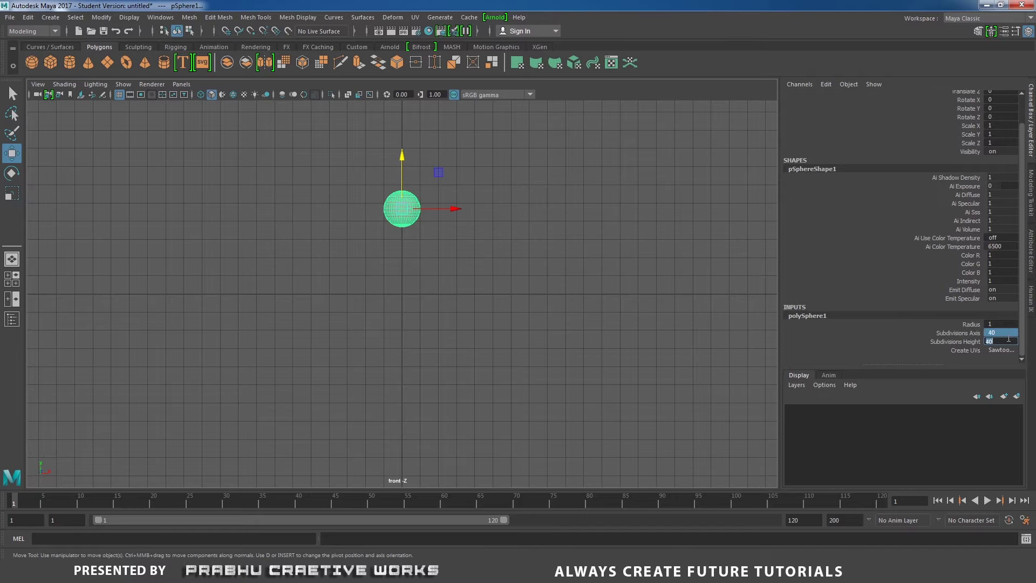
- Scale the sphere uniformly to 3 in X, Y and Z
alt+right_drag(495, 229, 511, 210)
alt+middle_drag(499, 203, 509, 317)
key(r)
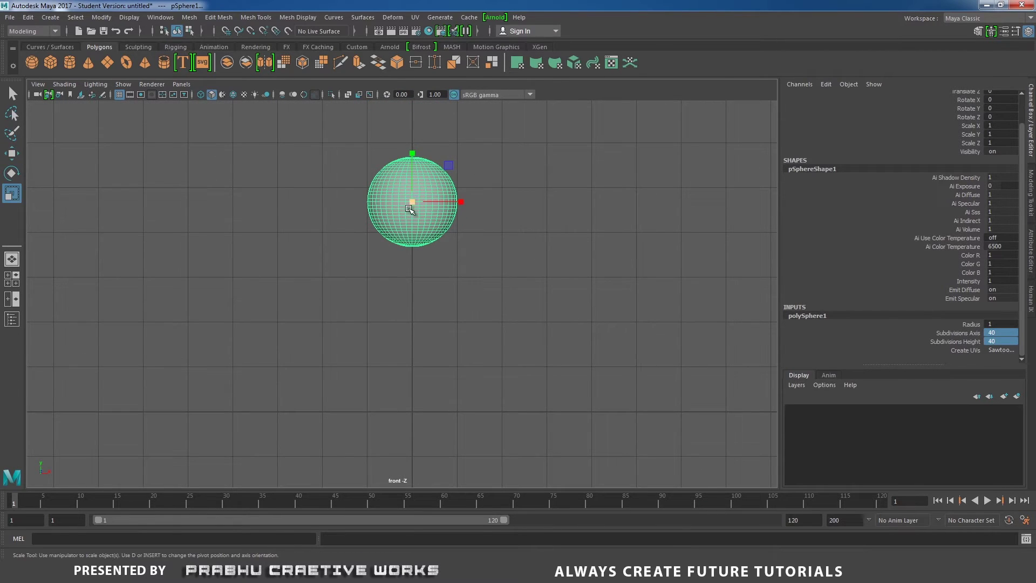
drag(413, 203, 505, 134)
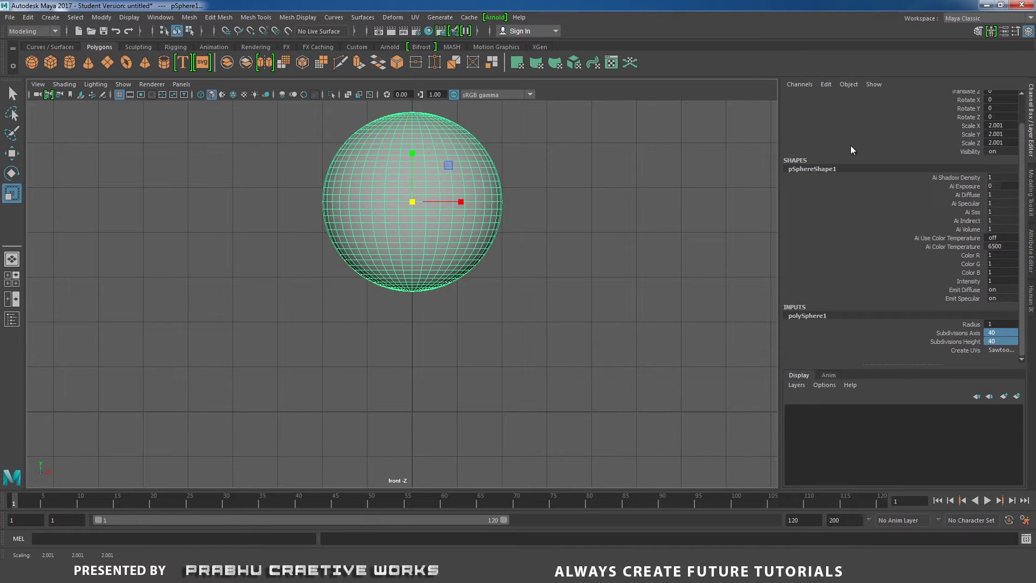
click(1010, 127)
text(2)
drag(1001, 125, 1002, 143)
text(3)
key(Return)
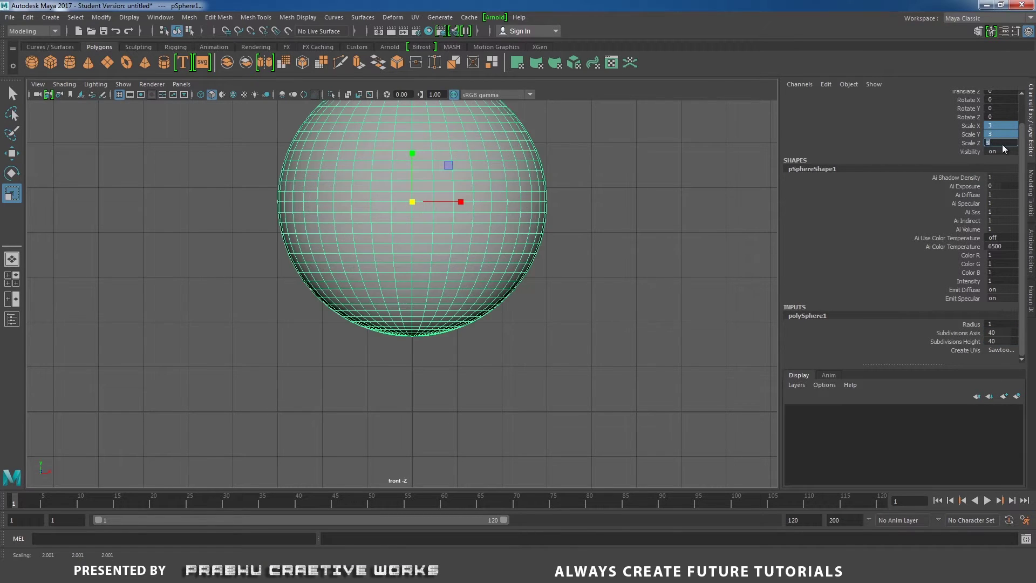
- Raise the sphere along the vertical axis to about Translate Y 9.18
alt+right_drag(621, 298, 357, 278)
alt+middle_drag(495, 292, 519, 326)
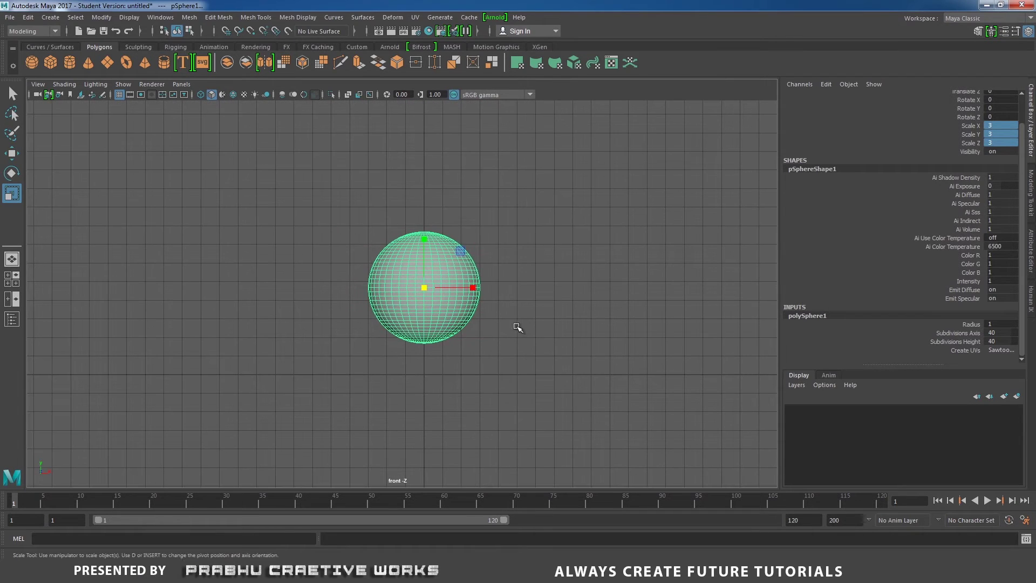
key(w)
drag(424, 236, 425, 154)
- Delete all faces in the lower half of the sphere to leave a dome
right_drag(531, 172, 537, 197)
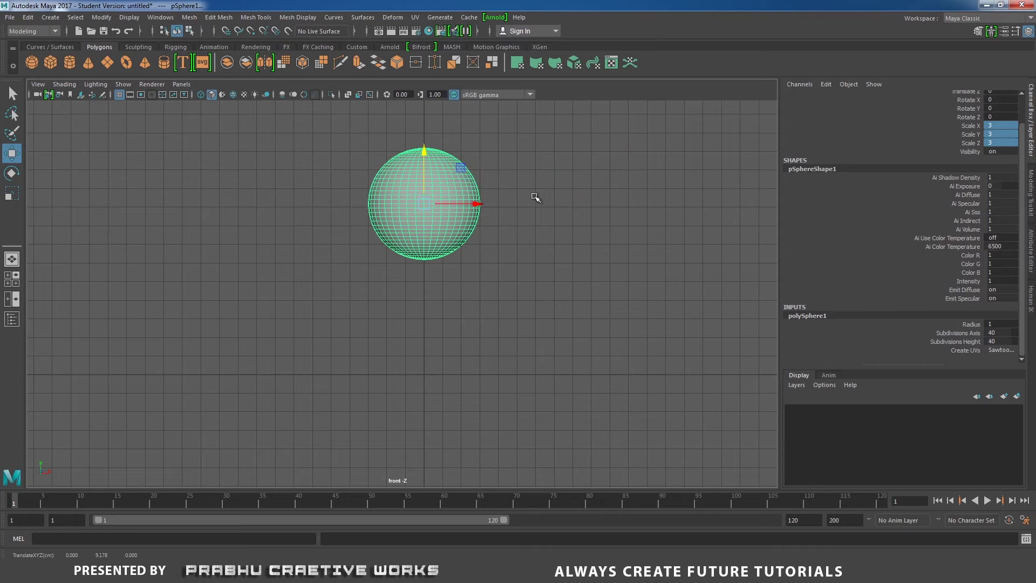
scroll(588, 285, up, 3)
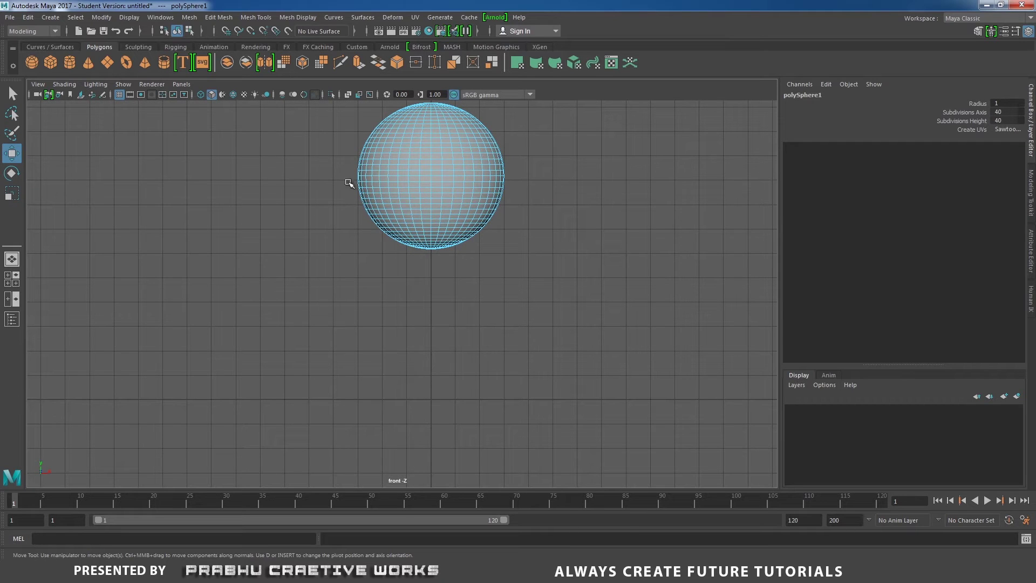
drag(348, 182, 551, 288)
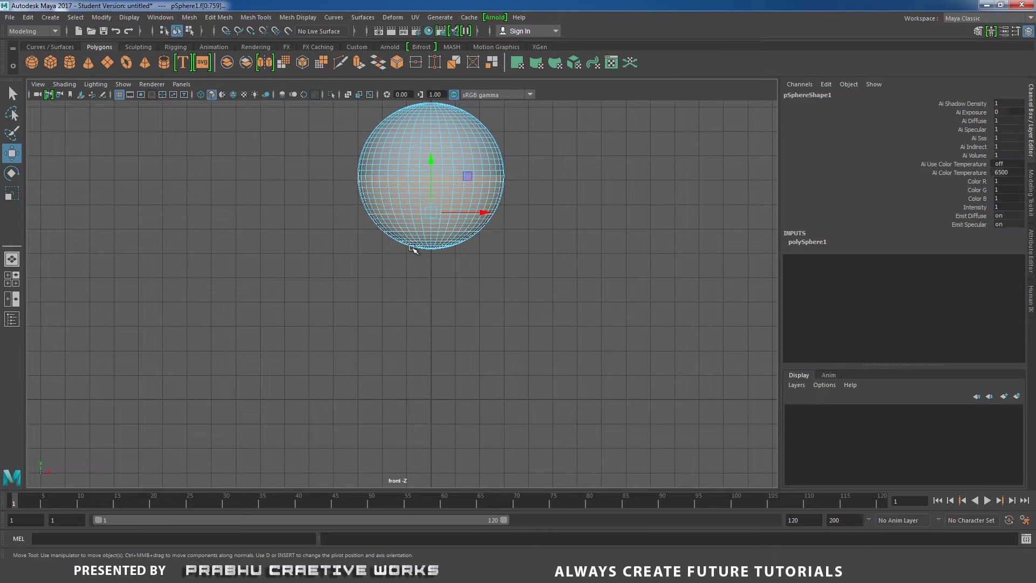
key(space)
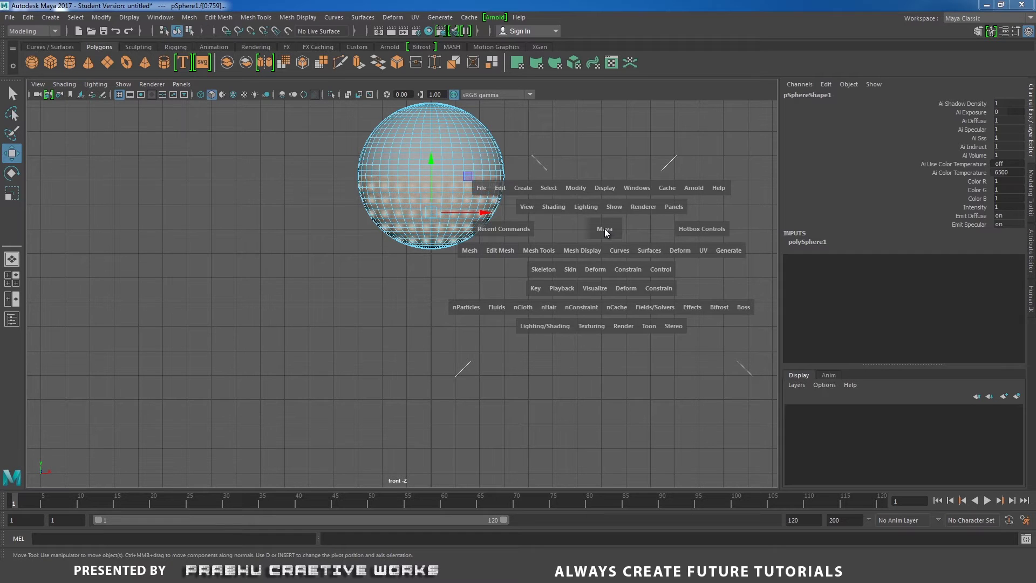
drag(607, 231, 472, 225)
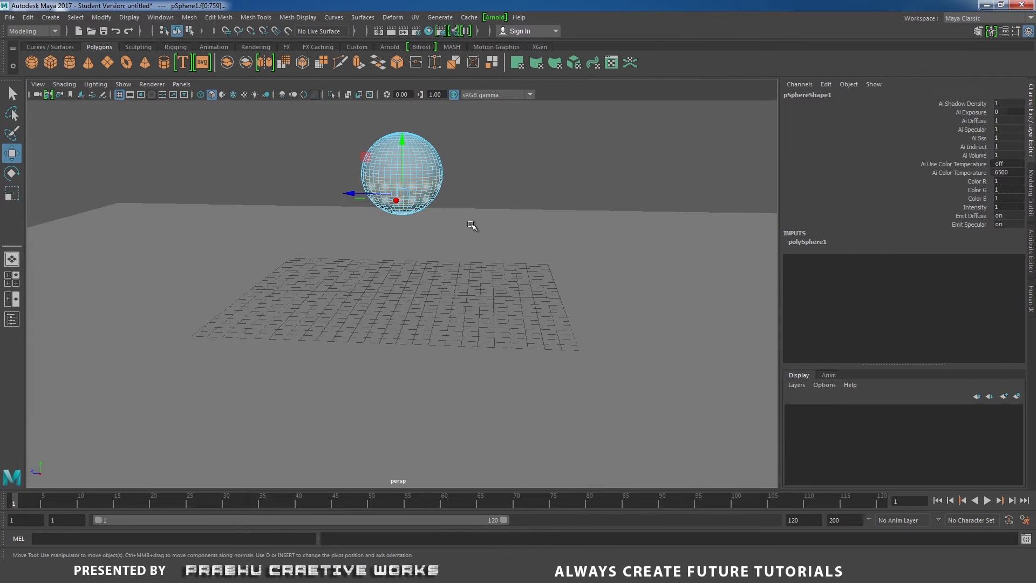
key(Delete)
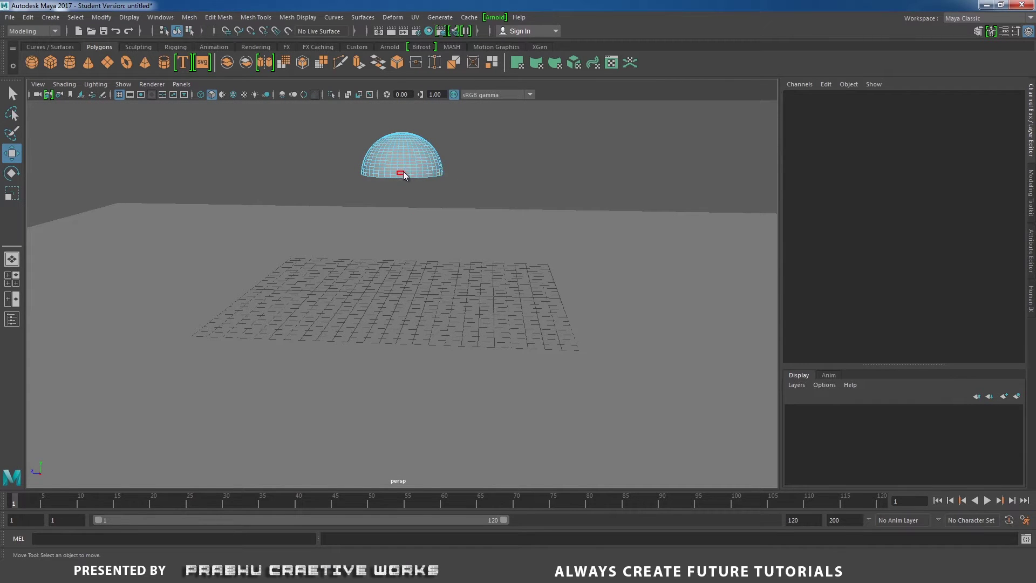
- Extrude the dome's open border edge loop straight down to a height of about 3.44 to form a cylindrical body
right_drag(403, 171, 403, 145)
double_click(395, 177)
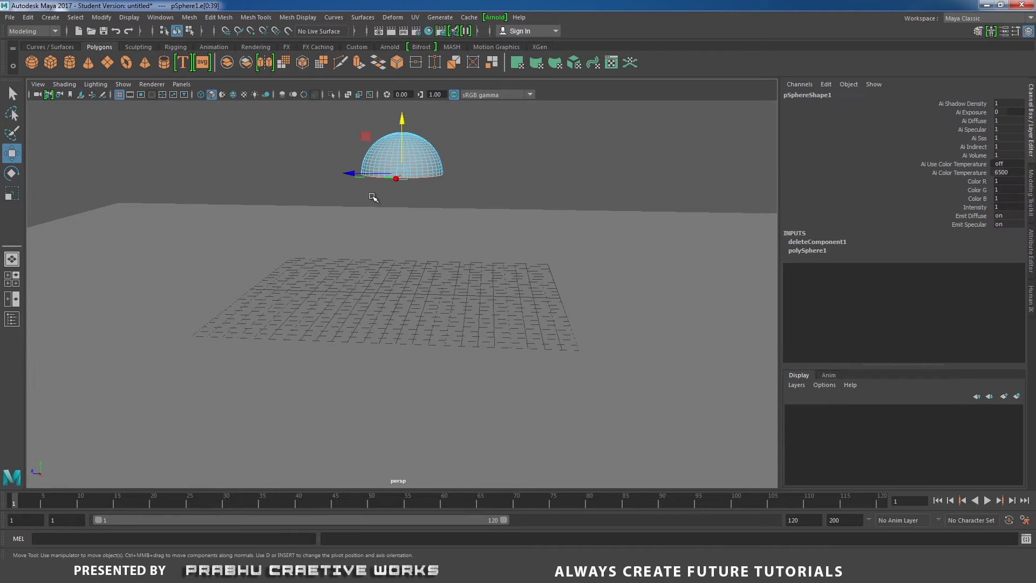
alt+drag(373, 197, 526, 185)
shift+right_drag(528, 178, 528, 202)
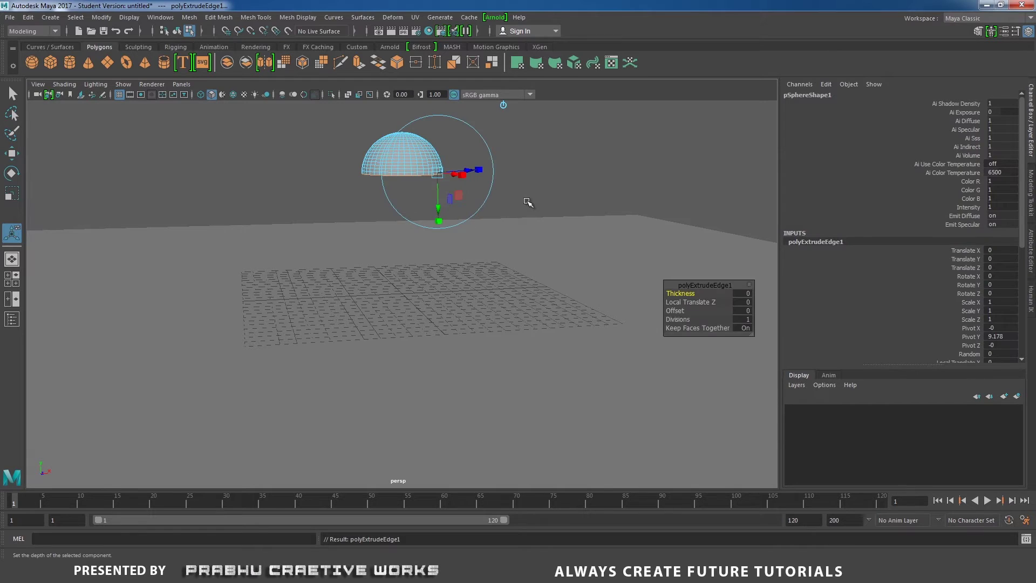
key(w)
drag(406, 116, 401, 193)
- Extrude the cylinder's open bottom border edge loop and scale it uniformly inward to form a flat ring on the underside
alt+drag(510, 223, 444, 222)
alt+right_drag(445, 222, 672, 309)
alt+drag(581, 286, 572, 273)
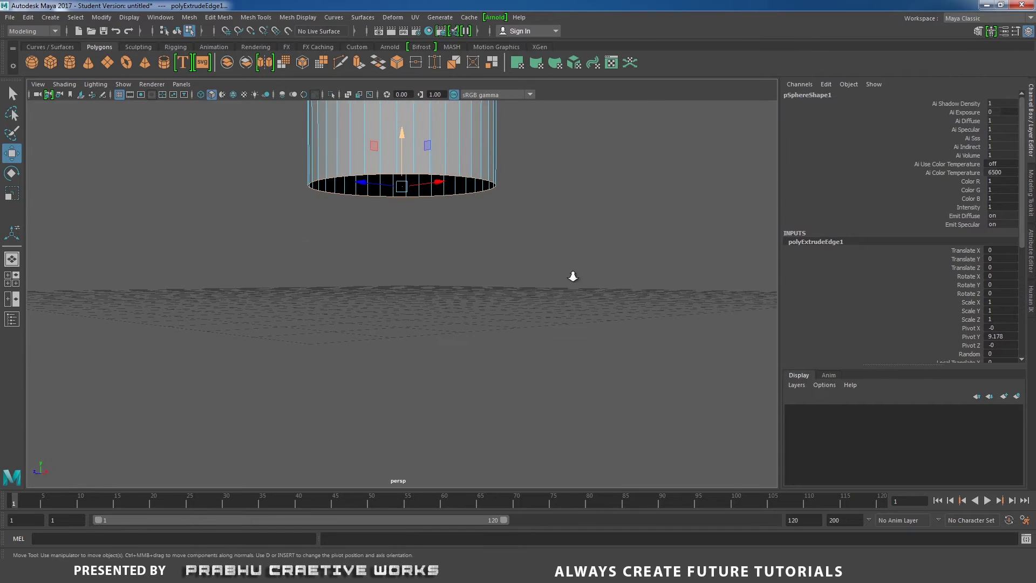
alt+right_drag(572, 274, 585, 238)
alt+middle_drag(585, 238, 593, 311)
alt+drag(534, 282, 528, 269)
shift+right_drag(567, 234, 568, 257)
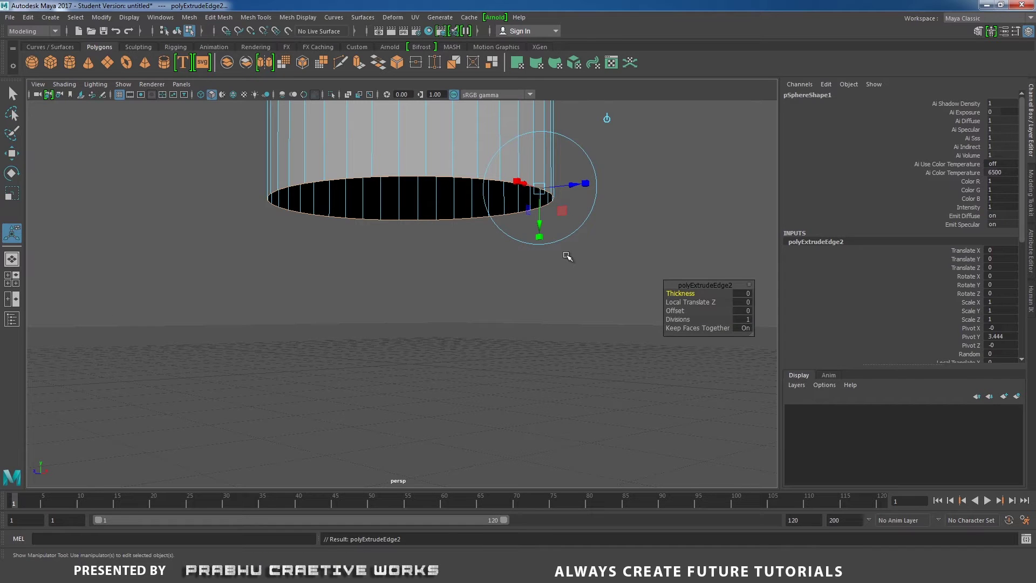
key(r)
drag(408, 203, 364, 218)
- Convert the inner border loop to vertices and merge them to the center, closing the cylinder's underside
alt+right_drag(431, 258, 495, 229)
alt+middle_drag(495, 228, 497, 252)
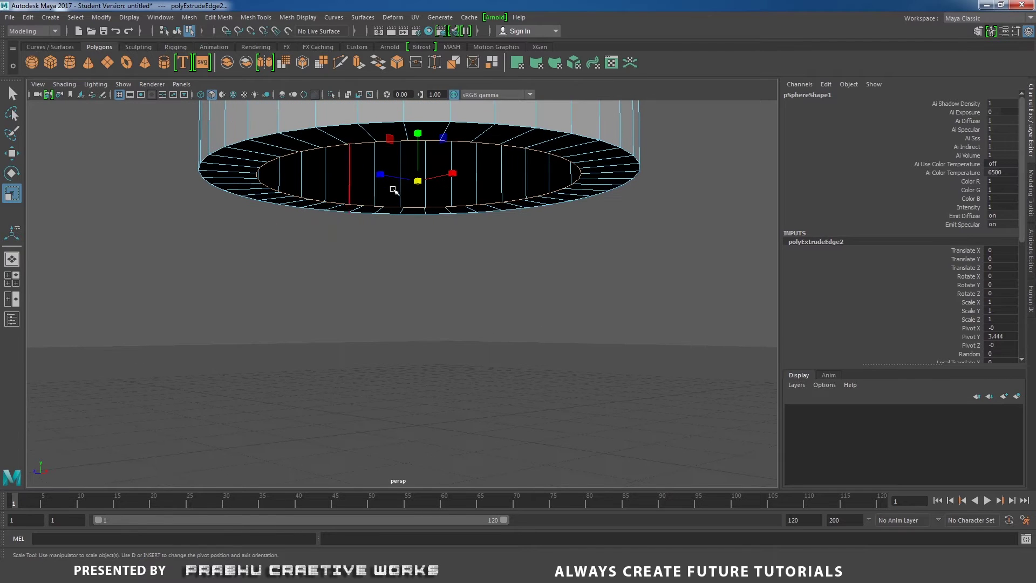
alt+drag(523, 231, 511, 227)
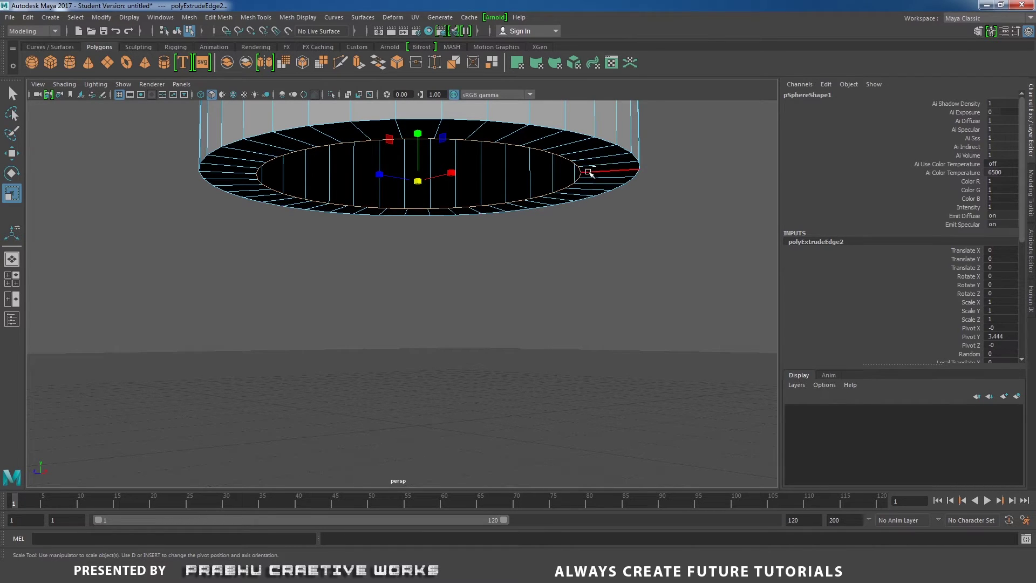
key(ctrl+F9)
alt+drag(580, 180, 583, 173)
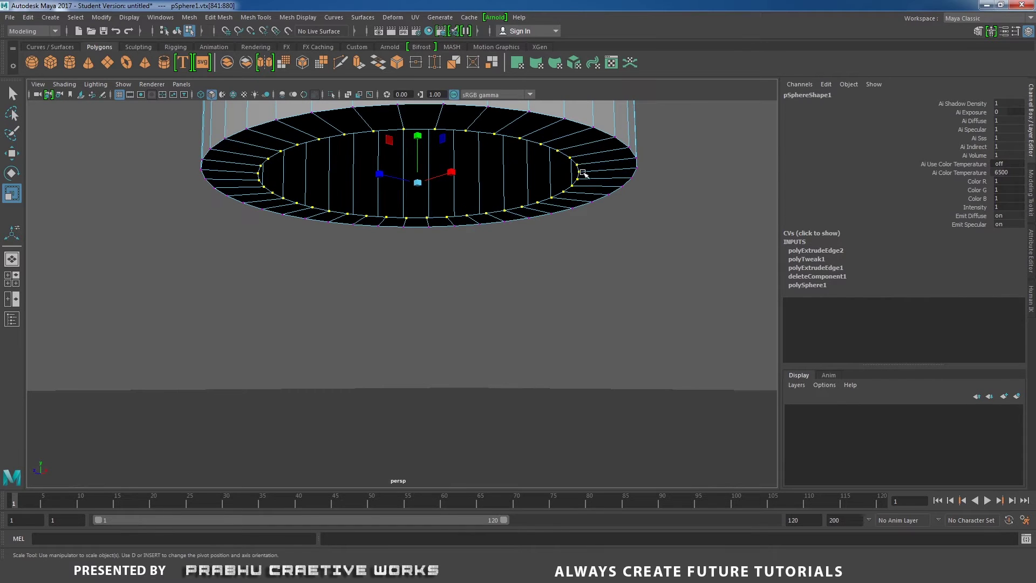
shift+right_click(529, 216)
shift+right_drag(530, 217, 536, 154)
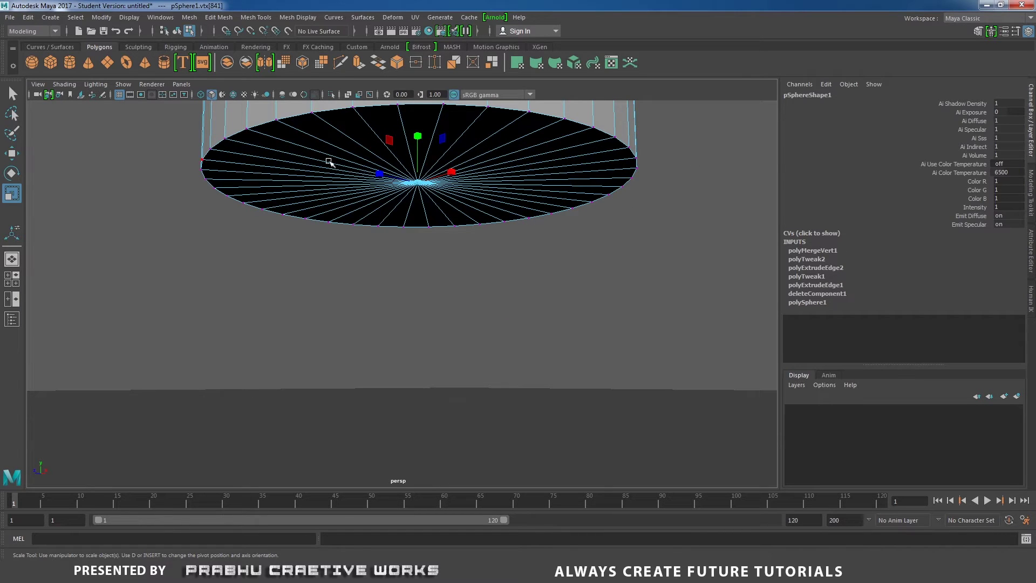
- Insert an edge loop around the cylinder just above its bottom edge and raise it slightly along the vertical axis
alt+right_drag(603, 238, 486, 230)
alt+drag(486, 230, 507, 231)
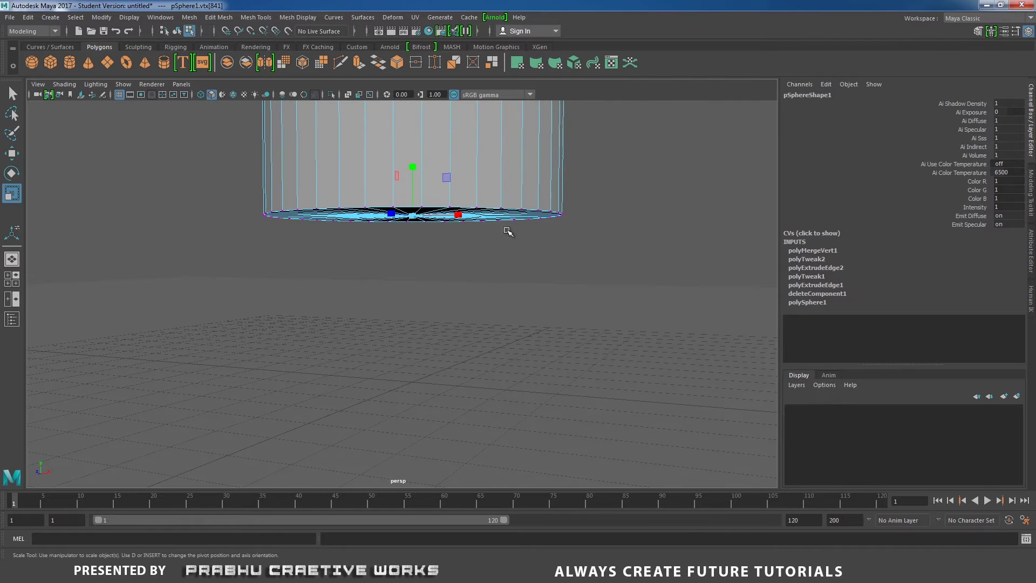
right_drag(543, 160, 578, 147)
alt+drag(541, 174, 538, 169)
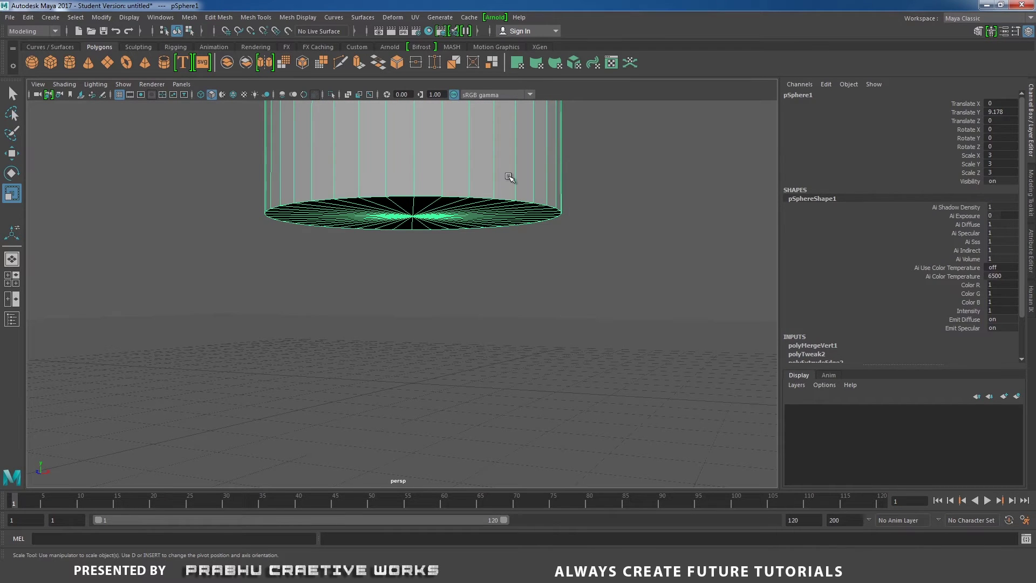
shift+right_drag(509, 176, 406, 192)
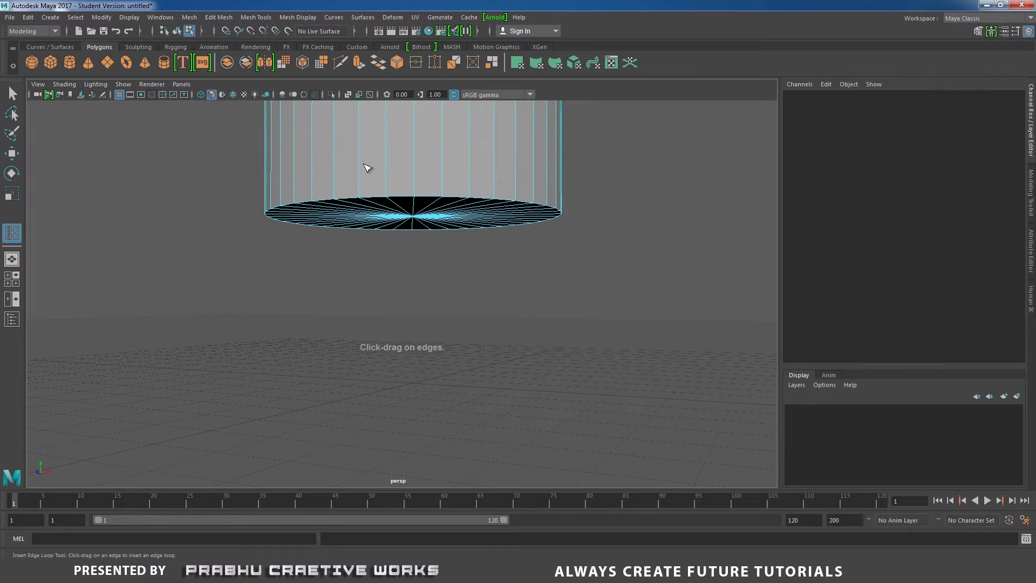
drag(335, 157, 461, 210)
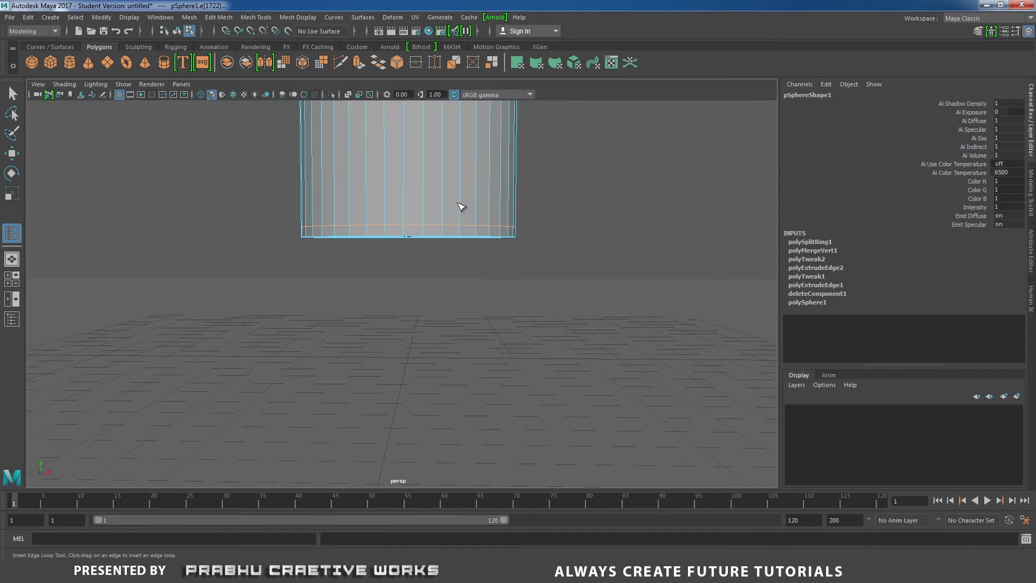
key(w)
drag(408, 174, 409, 167)
- Extrude the narrow ring of faces at the cylinder's base outward with a Local Translate Z of about 0.505 to form a flange
scroll(458, 197, up, 3)
alt+drag(461, 202, 483, 209)
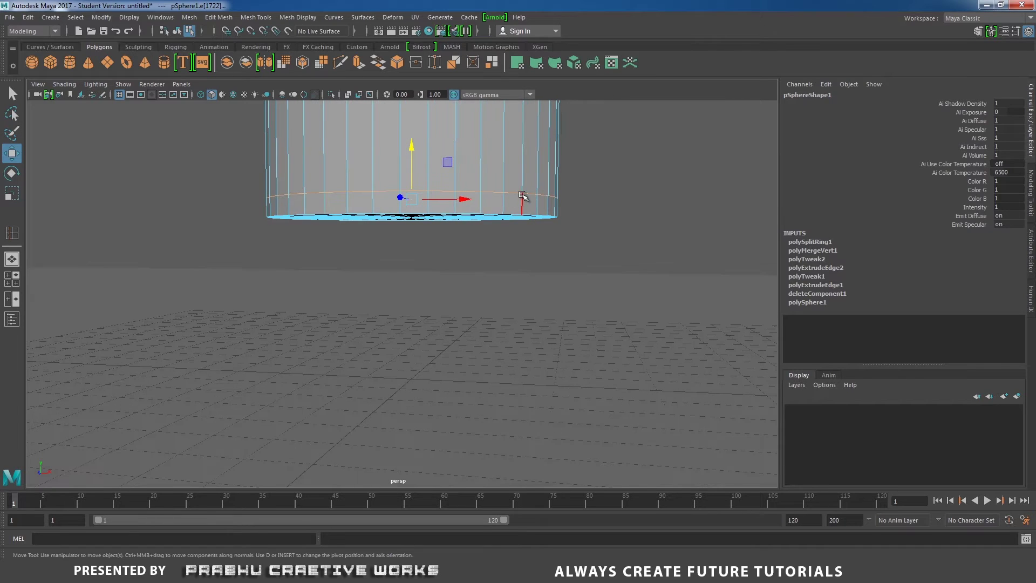
right_drag(522, 195, 520, 223)
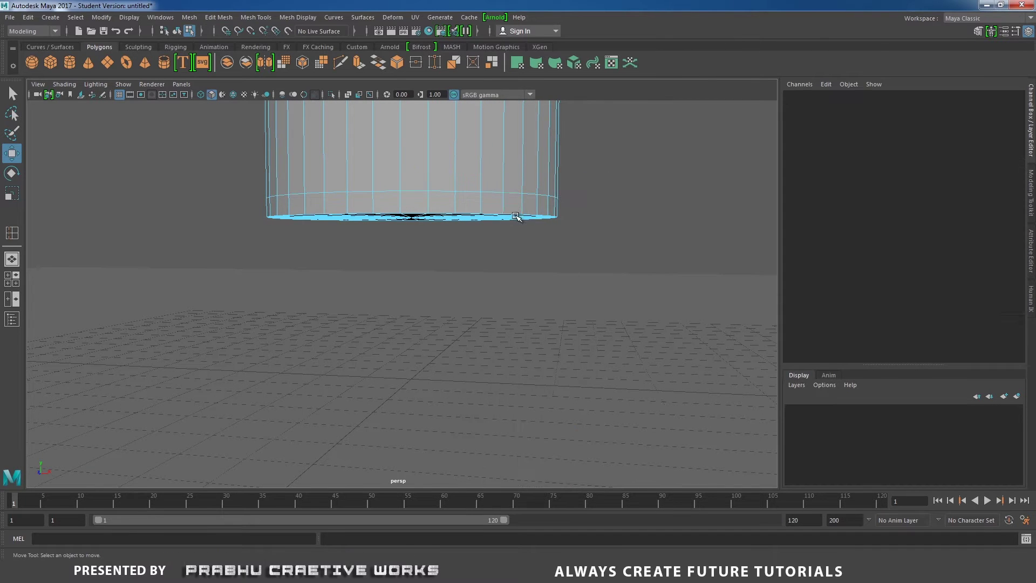
click(494, 207)
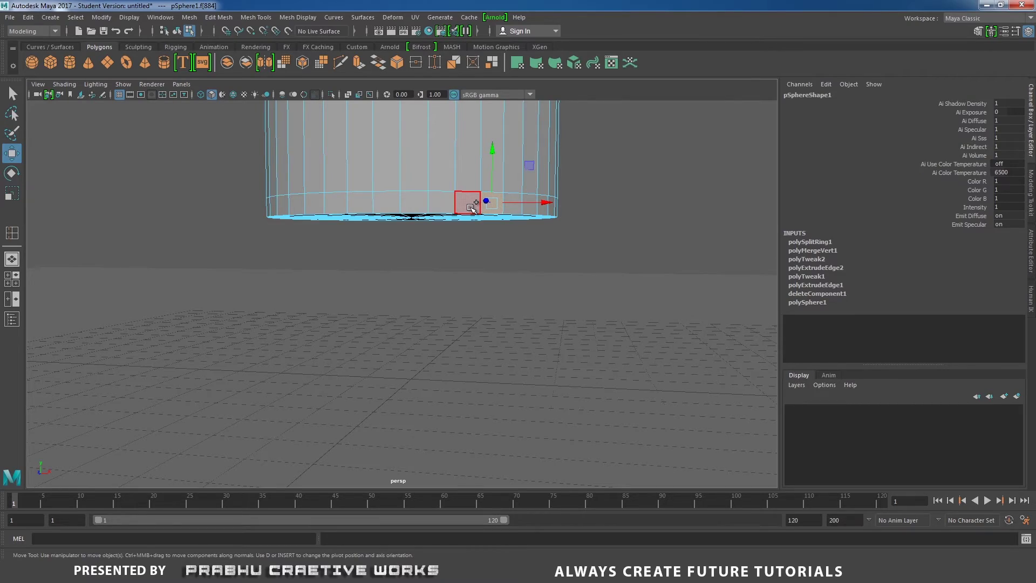
double_click(471, 206)
alt+drag(471, 208, 414, 212)
shift+right_drag(544, 212, 540, 241)
alt+drag(539, 245, 541, 252)
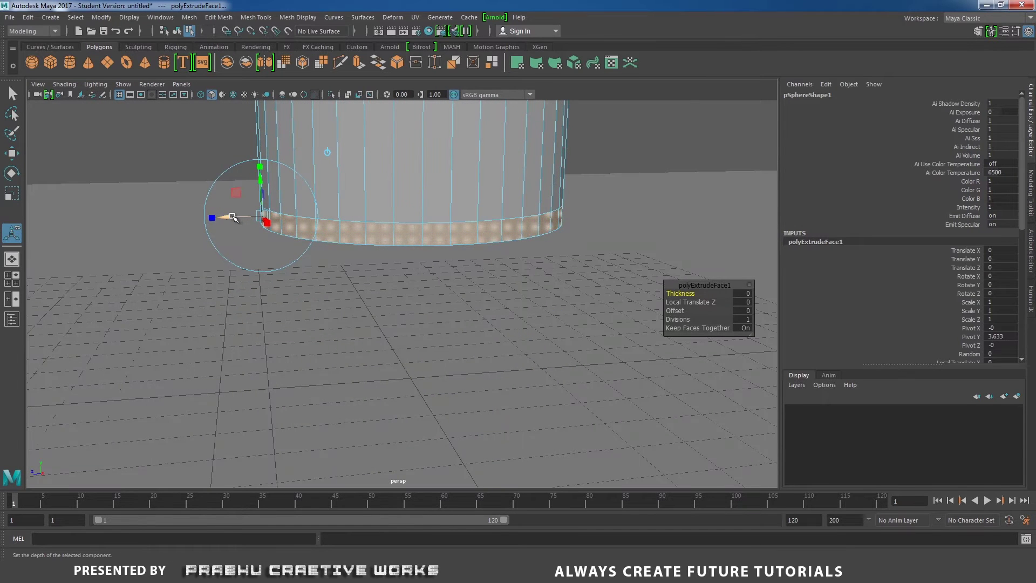
drag(233, 217, 208, 229)
alt+drag(546, 231, 359, 289)
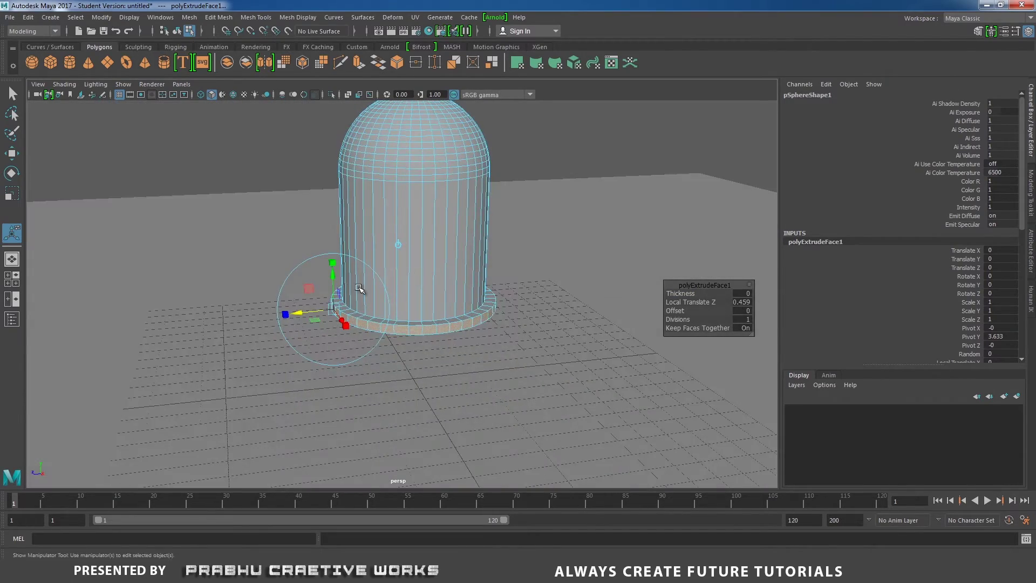
drag(303, 312, 297, 313)
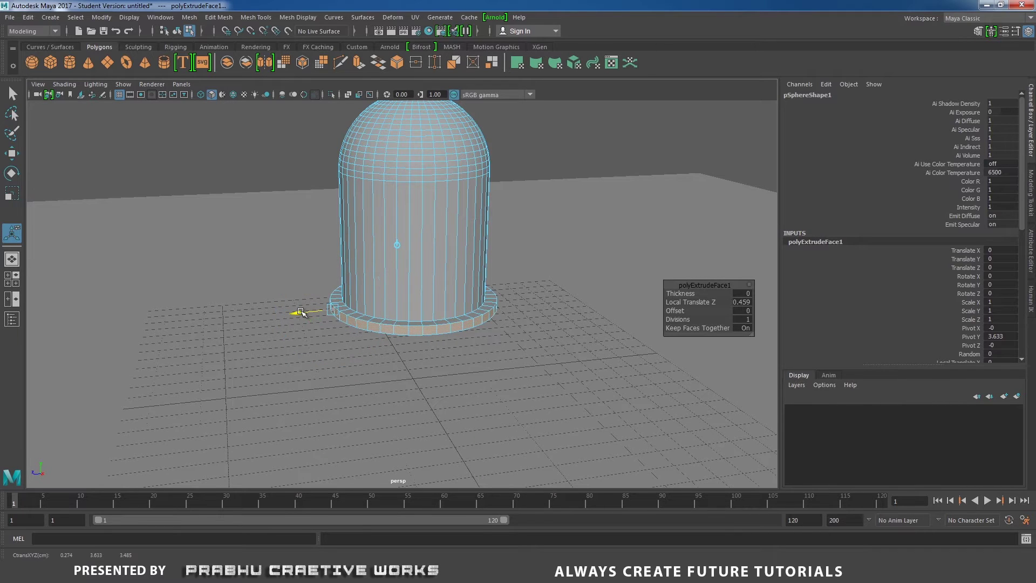
- Bevel the edge loop where the flange meets the cylinder and the flange's upper and lower outer edge loops
right_drag(463, 173, 502, 159)
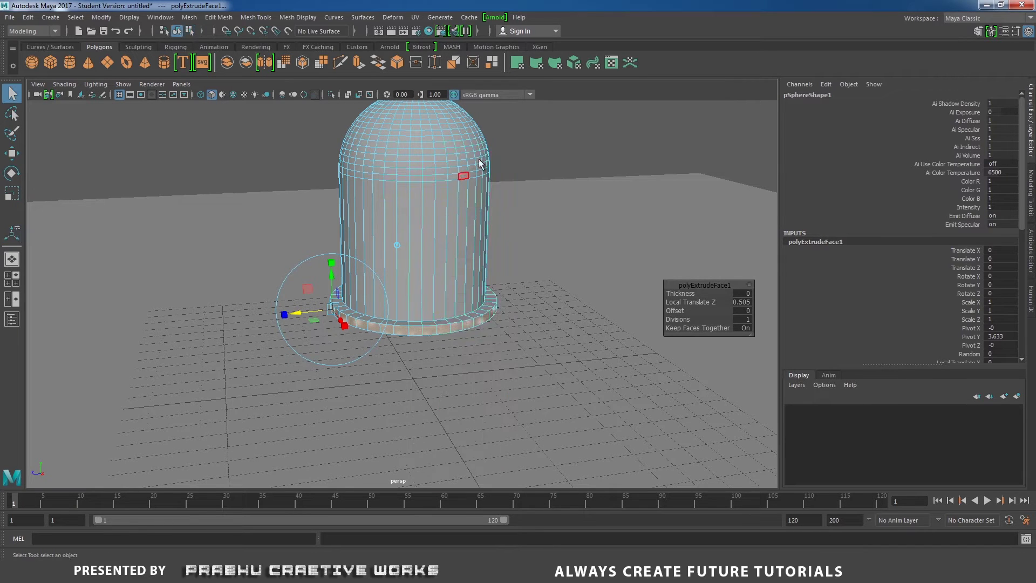
alt+right_drag(487, 197, 604, 319)
alt+right_drag(508, 280, 495, 232)
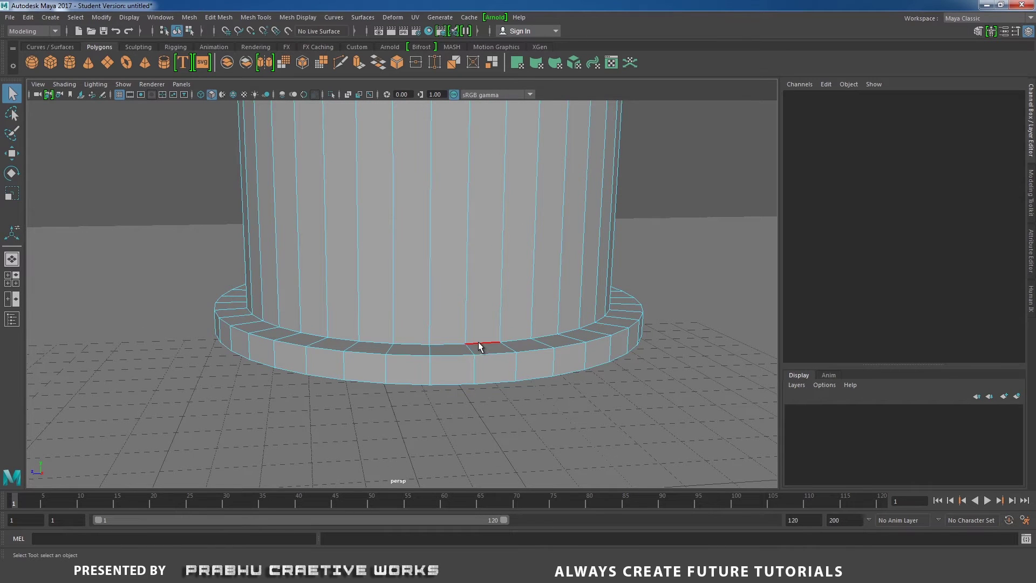
double_click(482, 351)
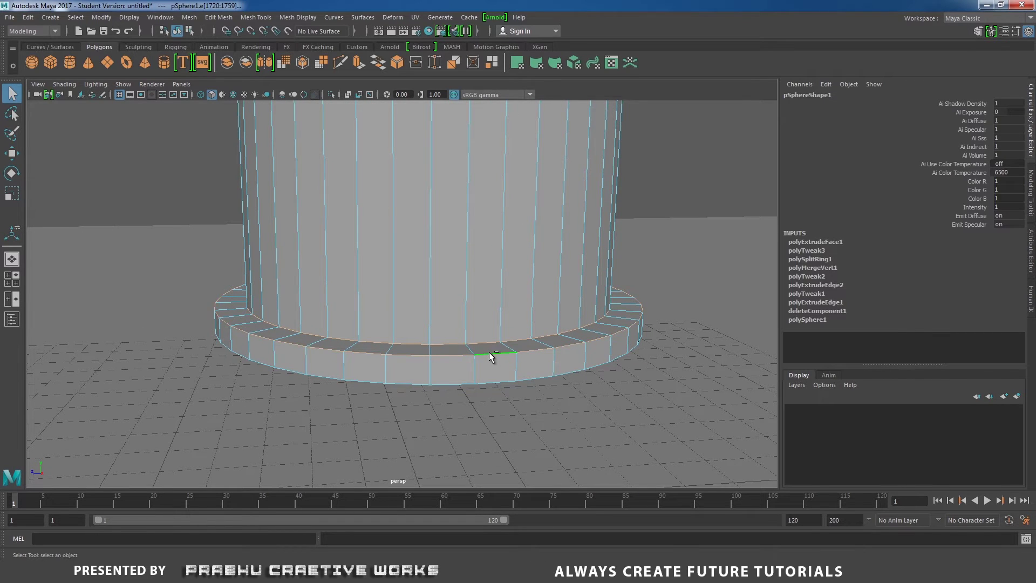
alt+drag(491, 358, 416, 352)
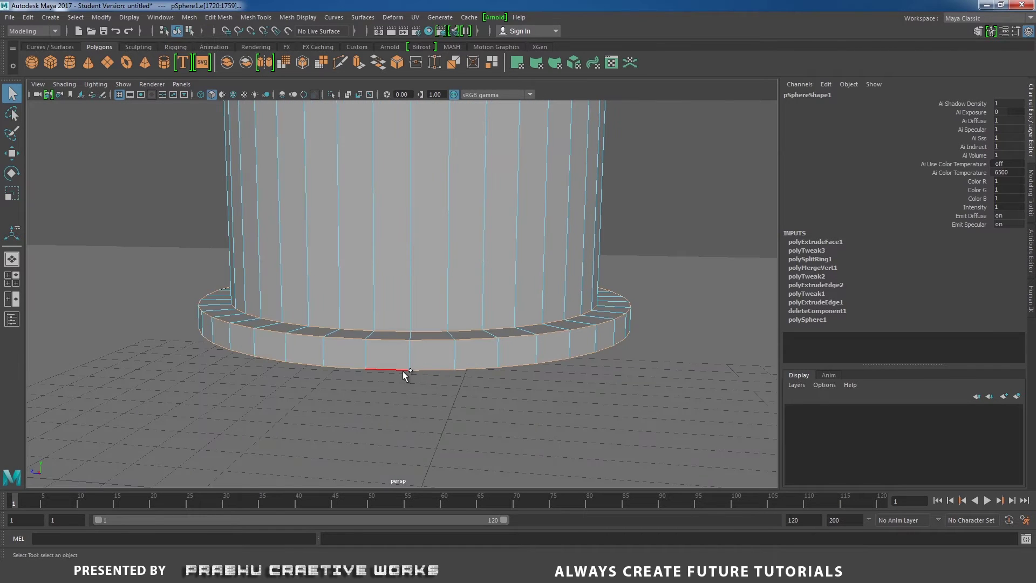
alt+drag(477, 359, 446, 372)
scroll(511, 407, up, 3)
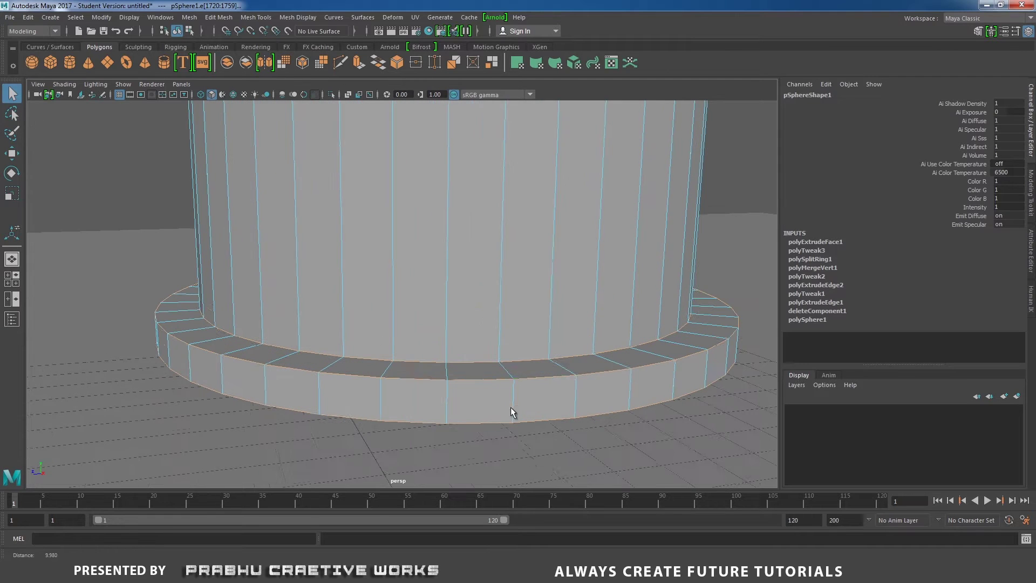
shift+right_drag(529, 373, 582, 377)
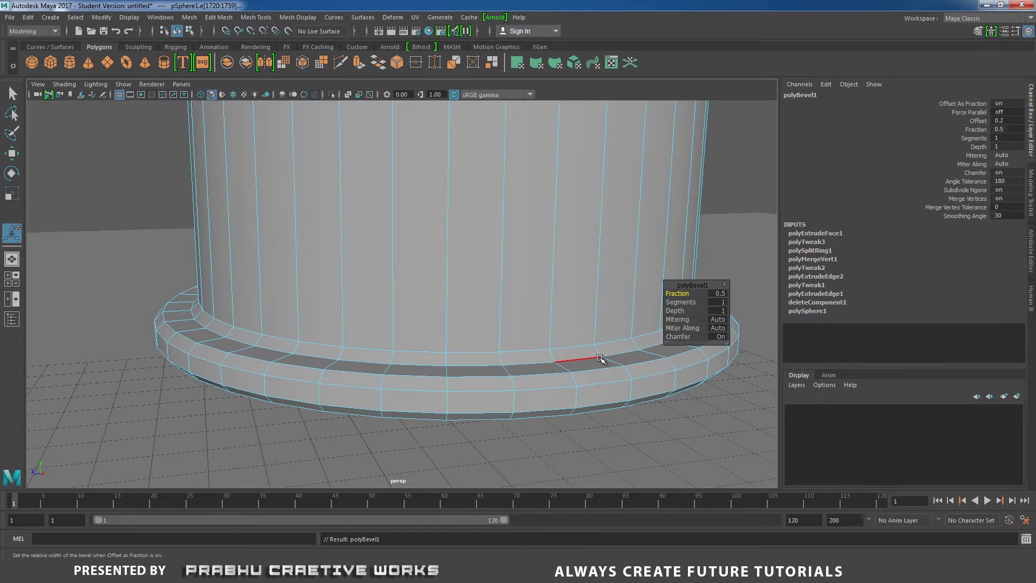
- Set the flange bevel's Fraction to 0.1 and Segments to 2, then return to object mode and deselect the body
click(720, 295)
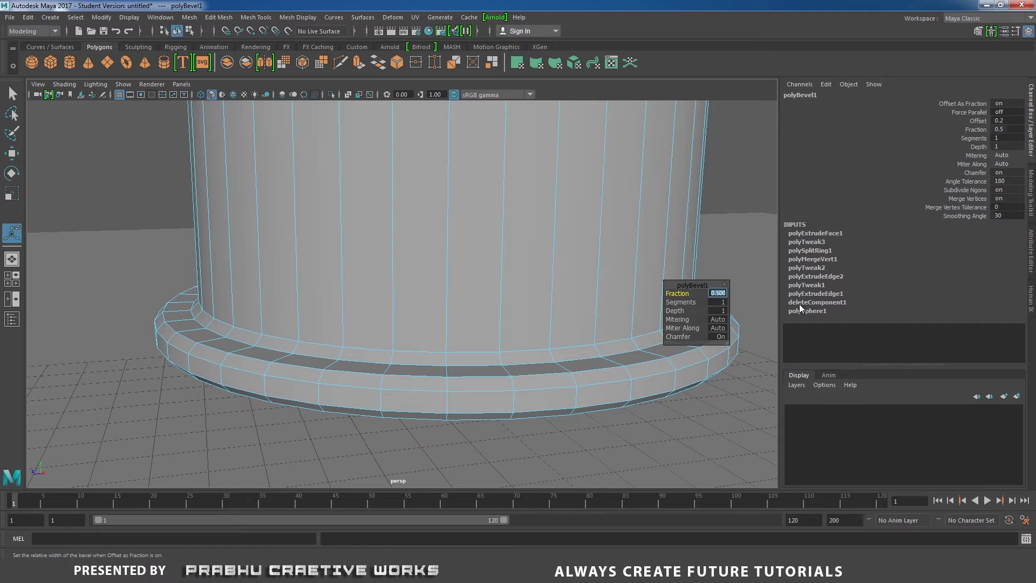
text(0.1)
key(Return)
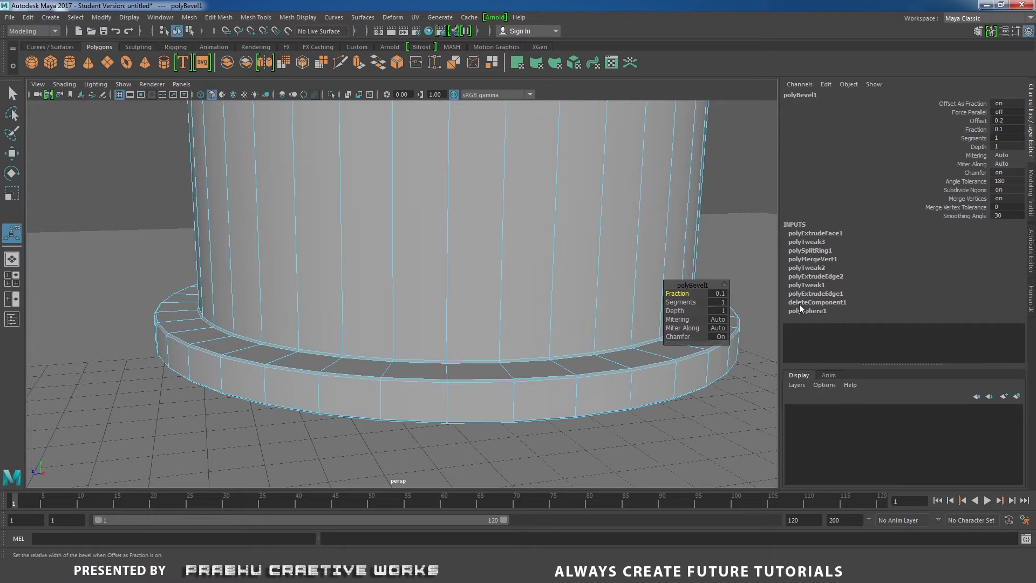
click(722, 302)
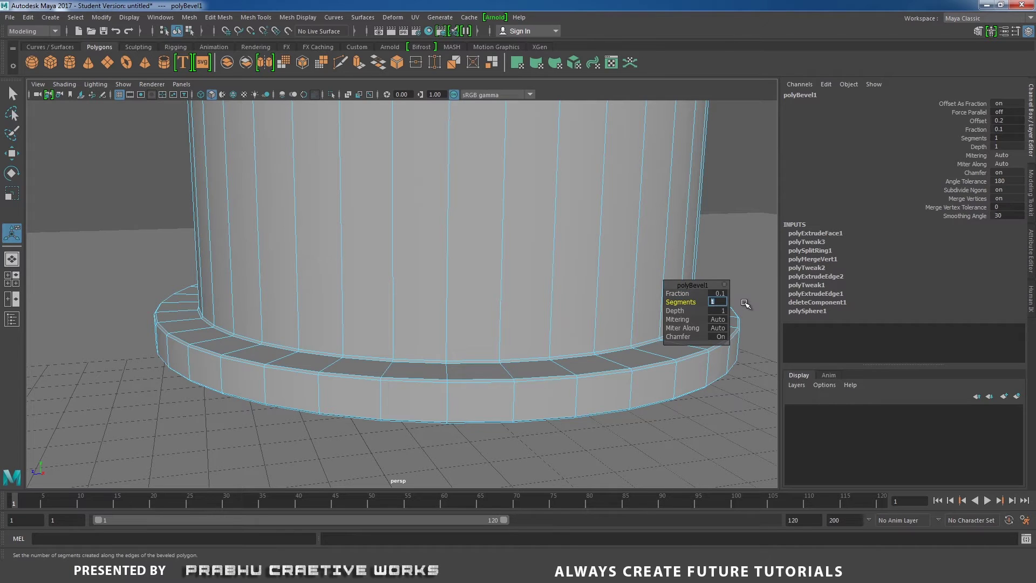
key(Return)
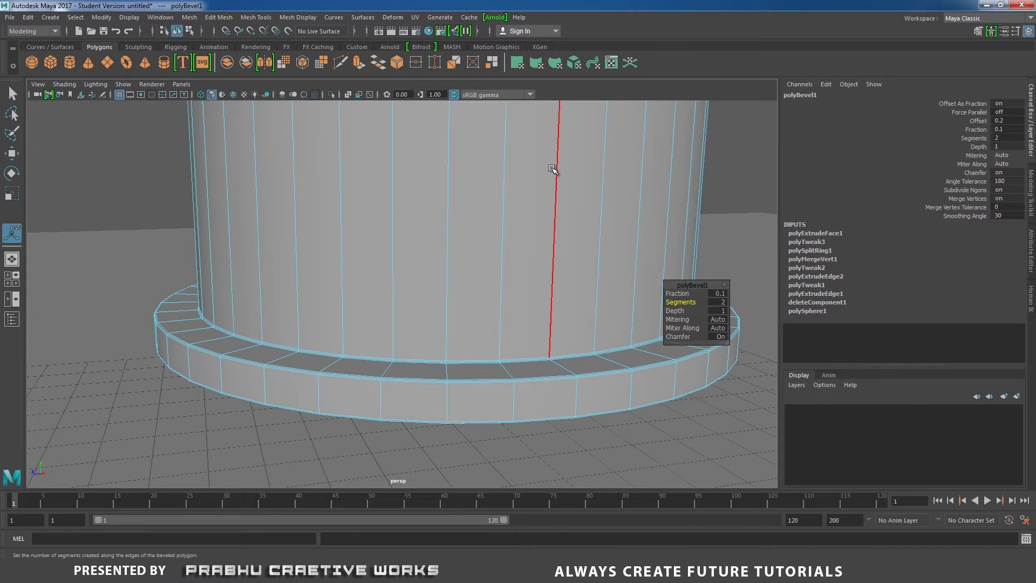
right_drag(551, 167, 606, 152)
click(734, 153)
- Apply Soften Edge to the whole LED body and deselect it
alt+right_drag(734, 153, 271, 166)
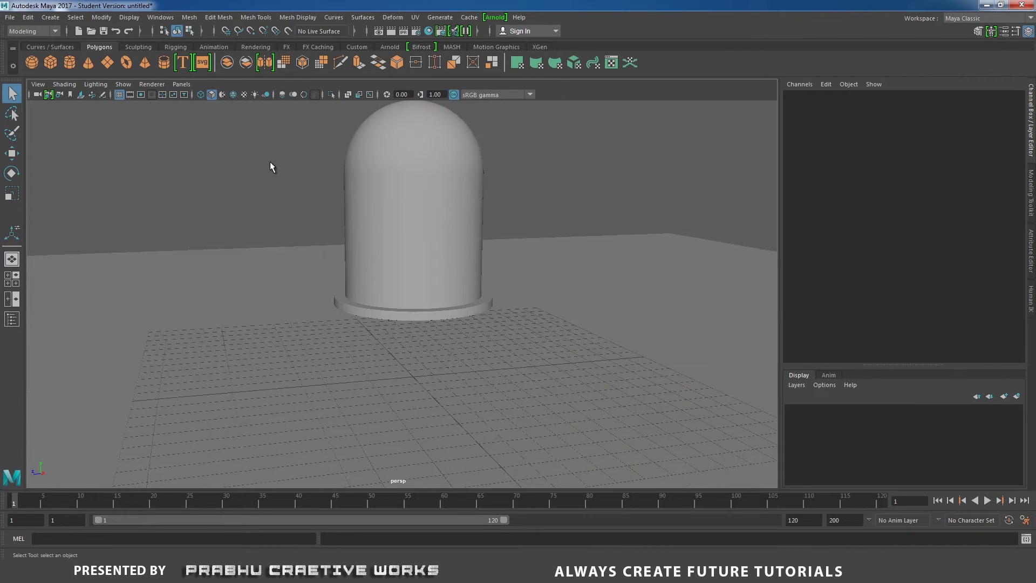
click(410, 158)
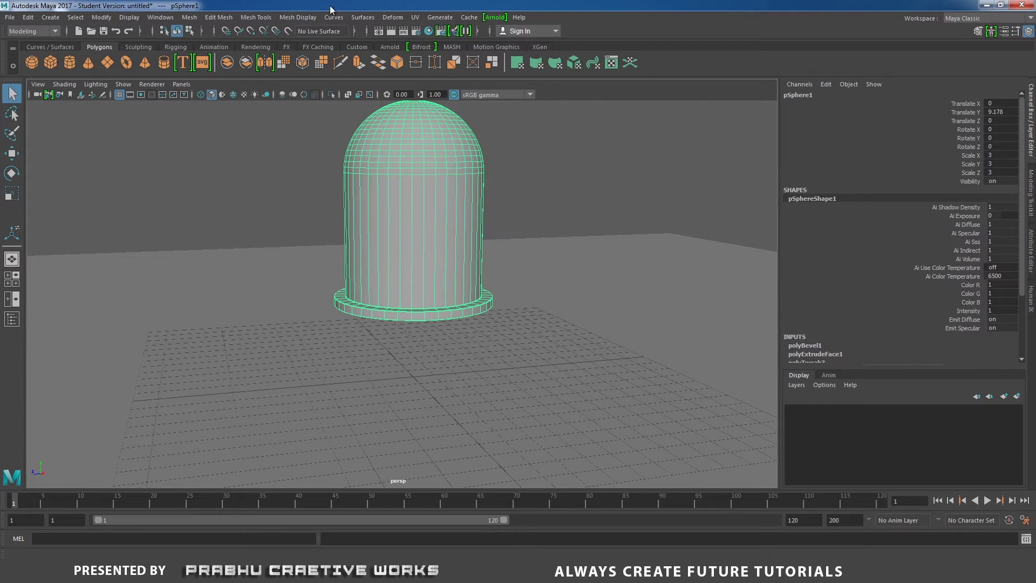
click(301, 16)
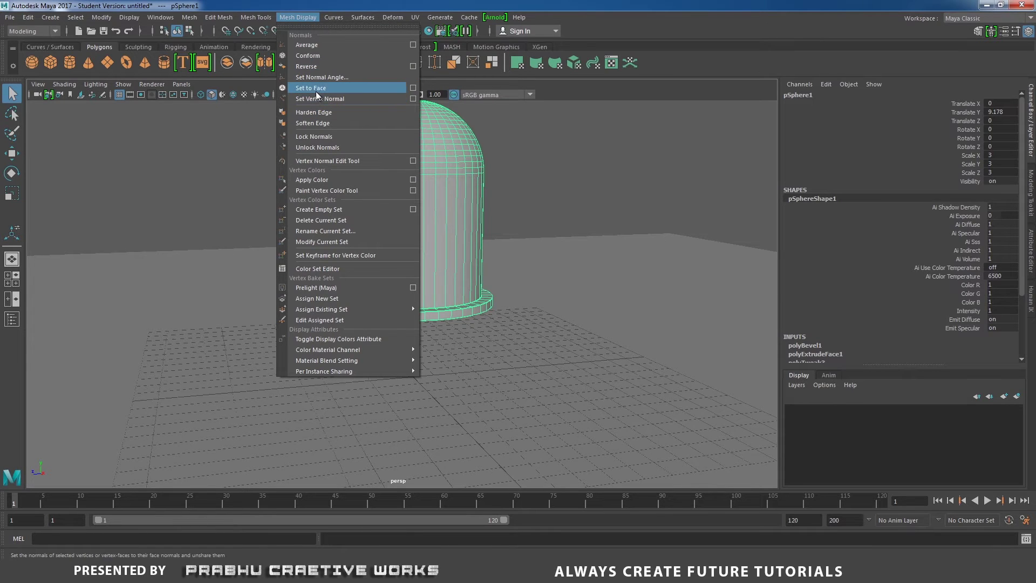
click(320, 122)
click(529, 141)
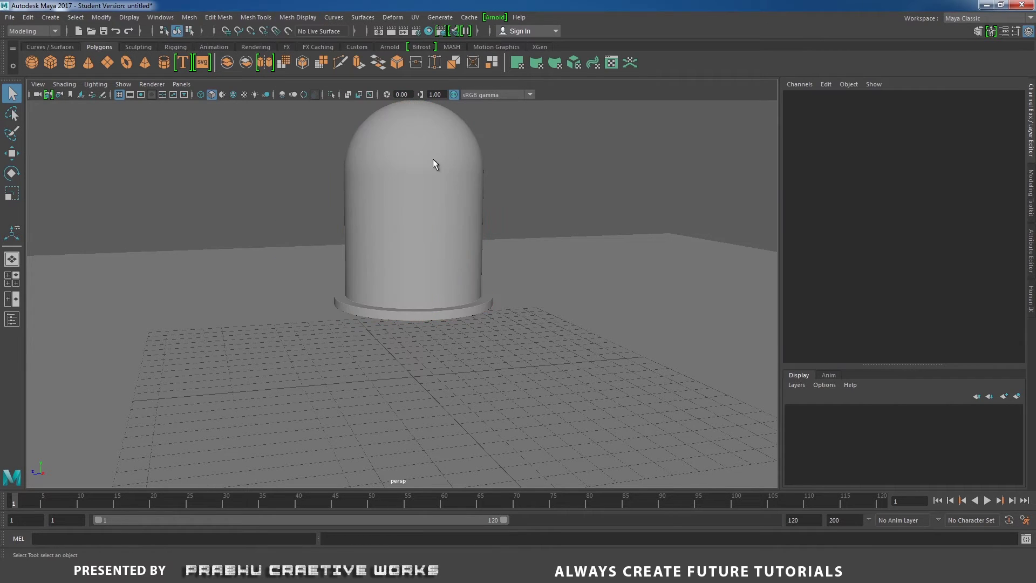
- Open the Outliner and rename the ground plane object pPlane1 to ground01
click(434, 159)
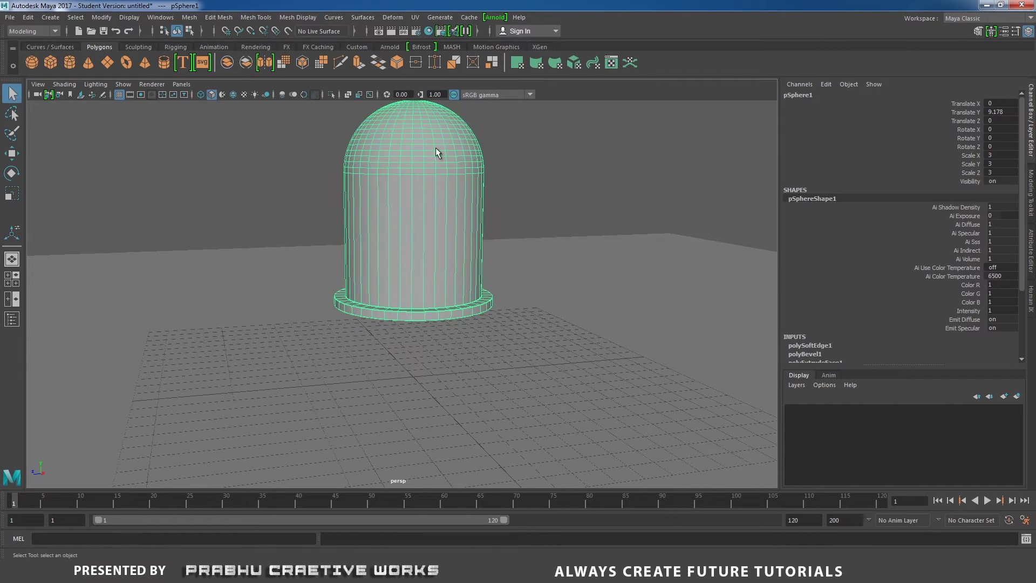
click(158, 17)
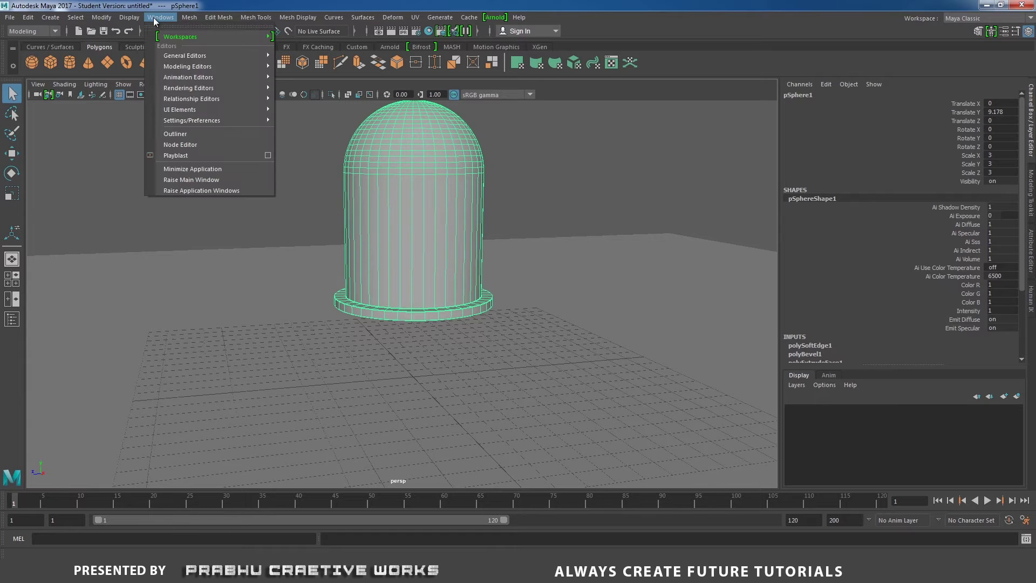
click(184, 134)
drag(283, 123, 671, 206)
click(565, 283)
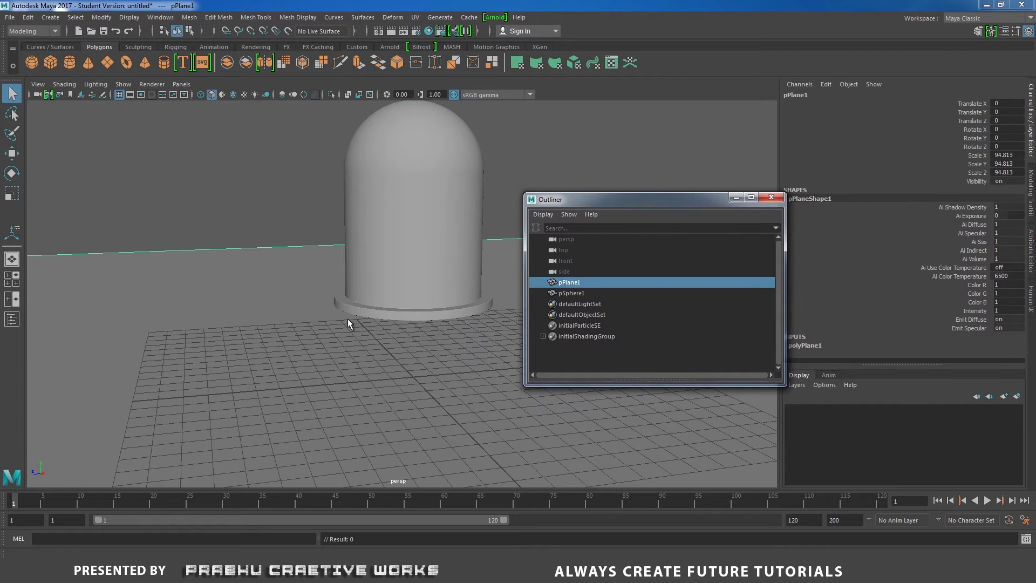
double_click(572, 284)
text(ground01)
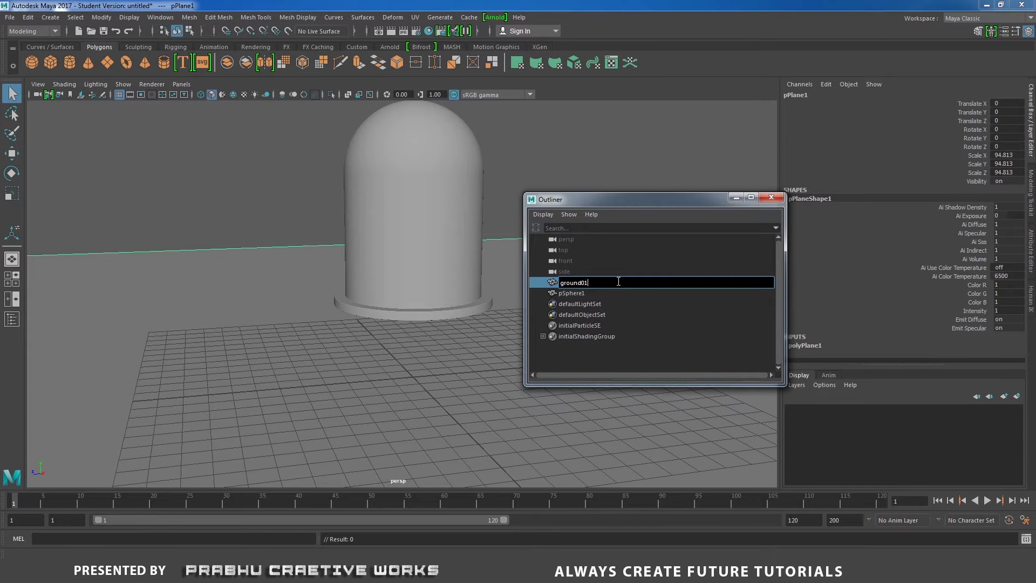
key(Return)
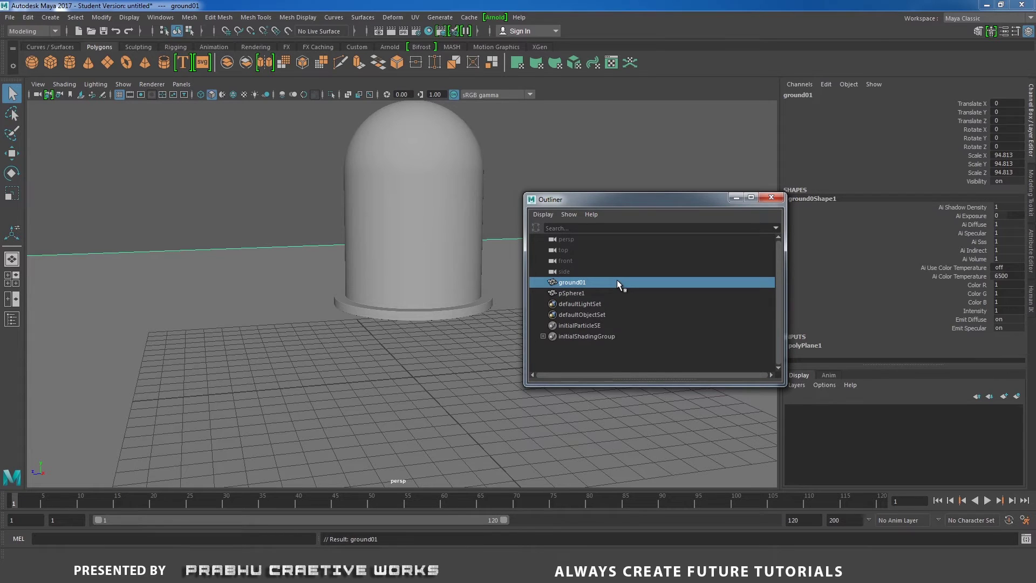
- Rename the LED body pSphere1 to Led01, then close the Outliner and deselect the body
double_click(576, 294)
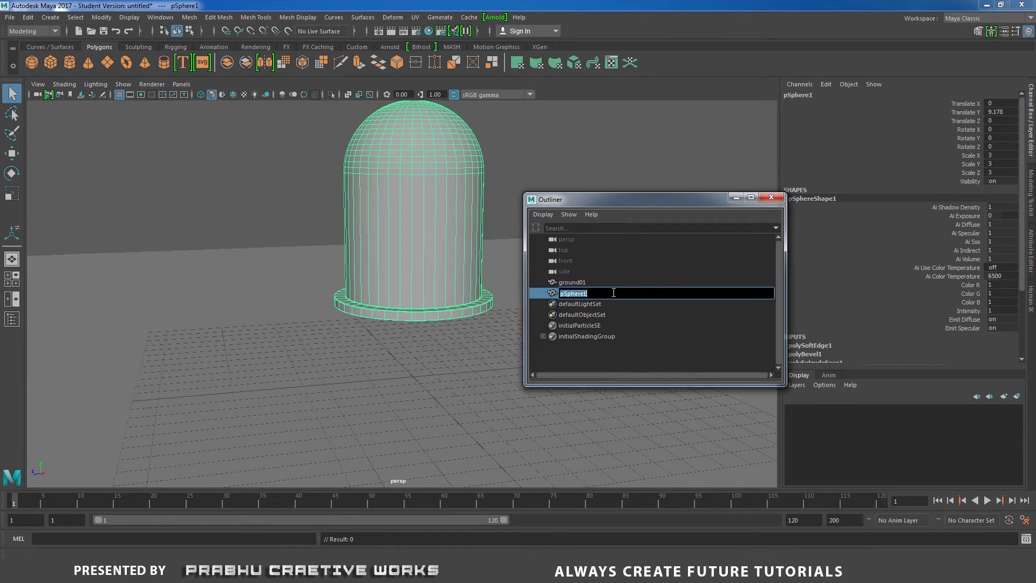
text(Led01)
key(Return)
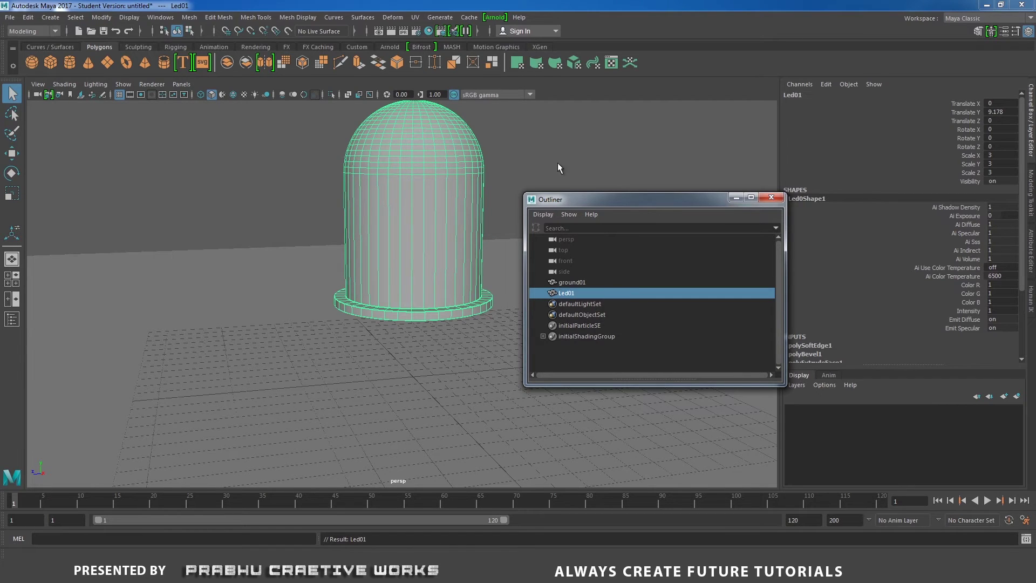
drag(607, 196, 719, 155)
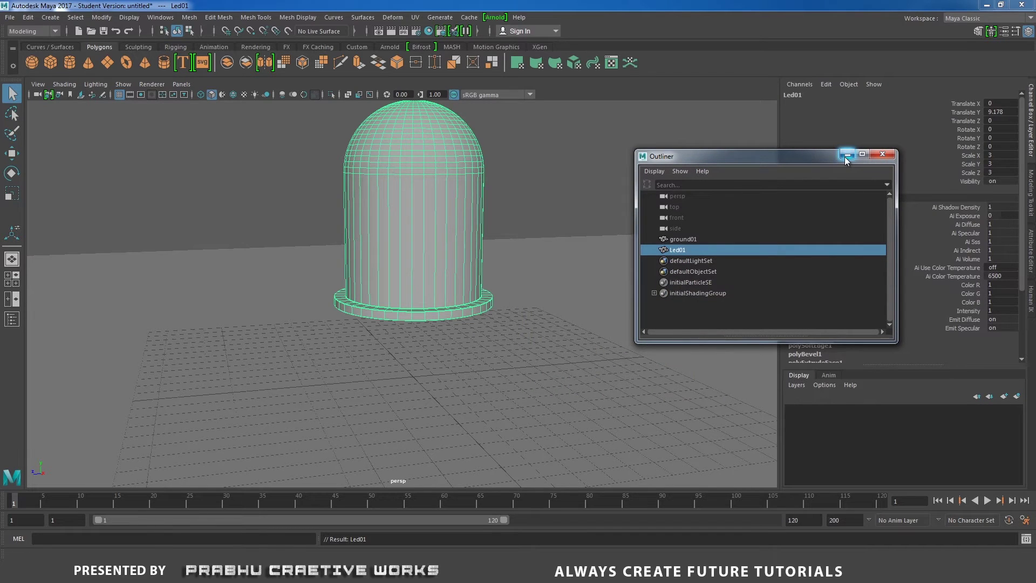
click(878, 156)
alt+drag(559, 152, 585, 153)
click(583, 155)
- Create a polygon cube in the front view, show the scene in wireframe, and move the cube to about X -1.64
key(space)
click(558, 181)
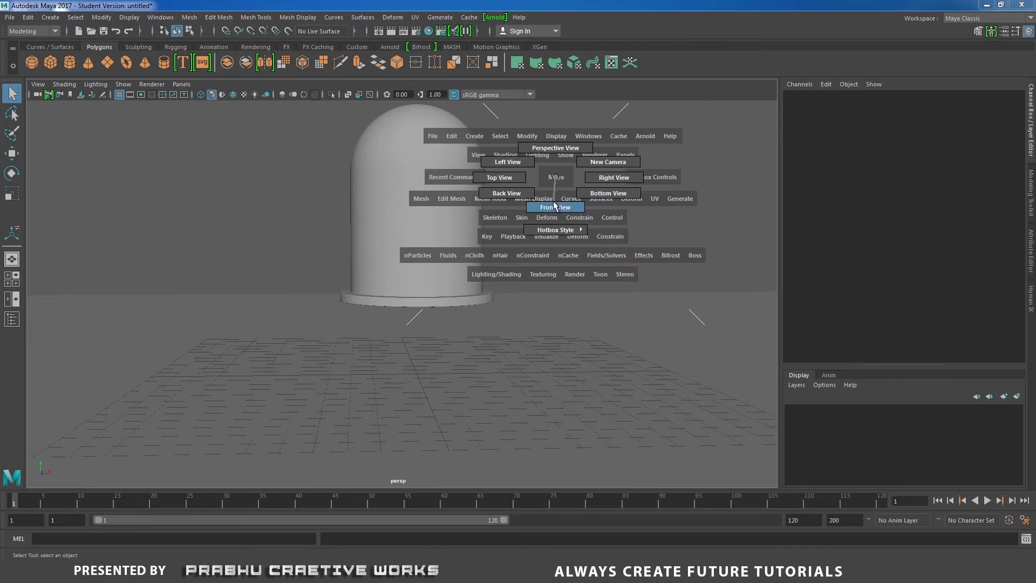
drag(554, 205, 555, 206)
click(51, 62)
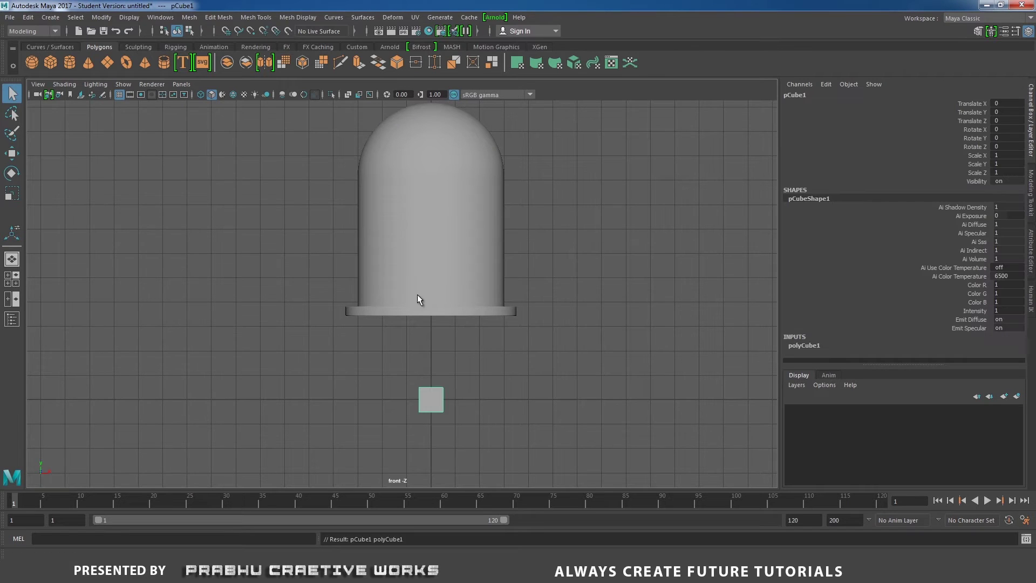
alt+middle_drag(416, 294, 442, 235)
key(4)
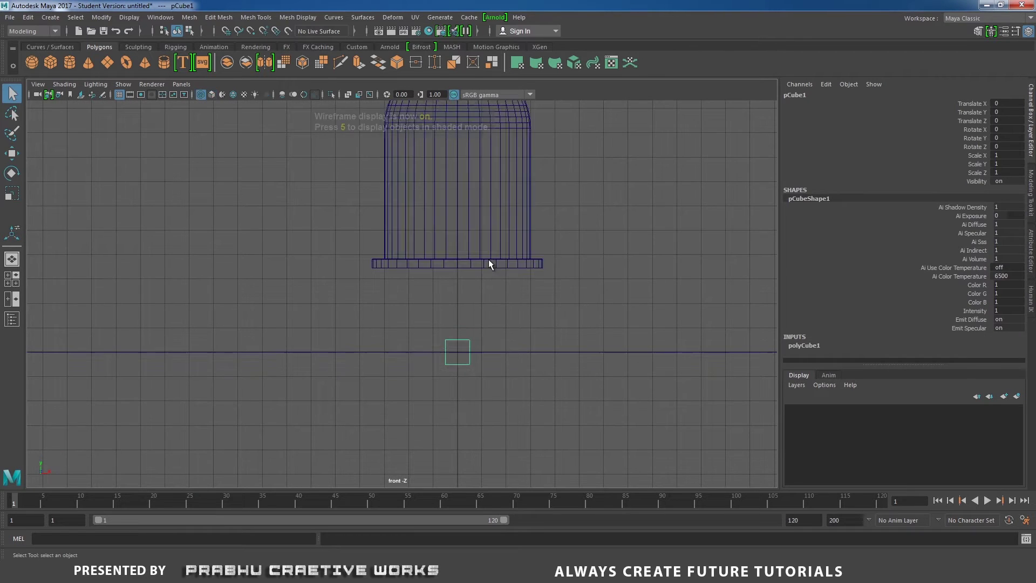
key(space)
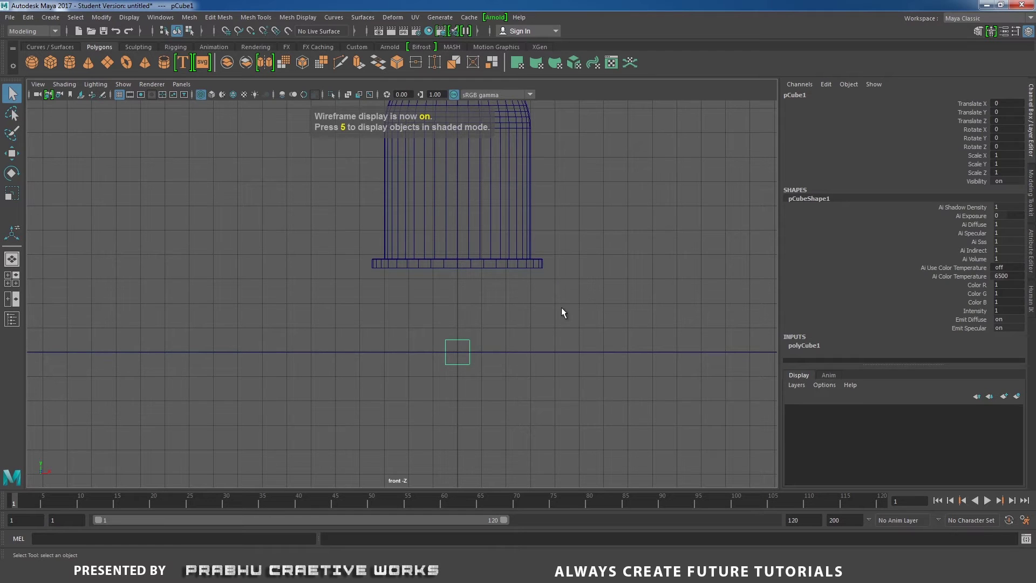
key(w)
drag(508, 352, 464, 353)
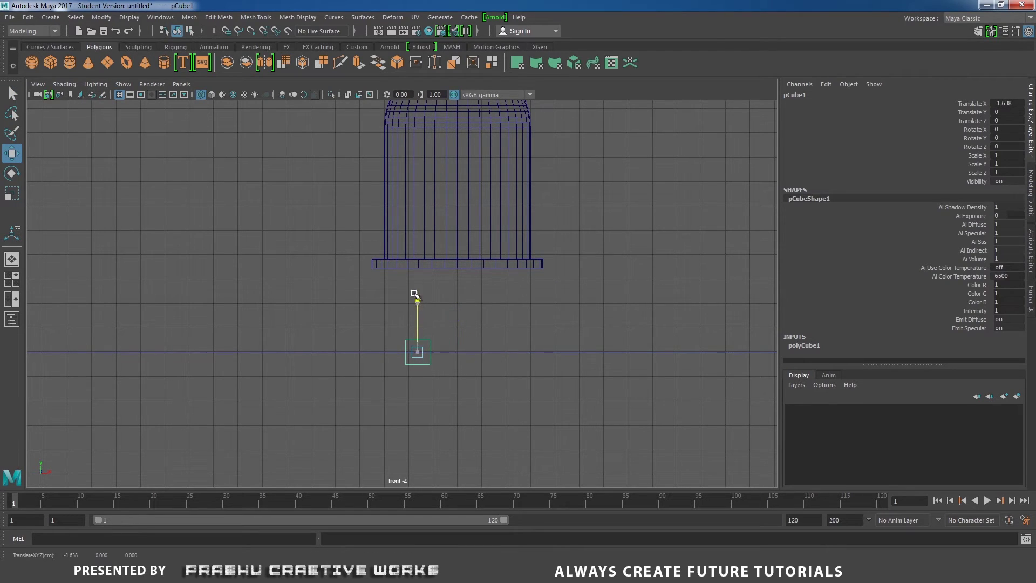
- Scale the cube into a tall lead, about 0.63 in X and 7.71 in Y, positioned at about Y 2.46 through the flange
drag(415, 294, 439, 134)
key(r)
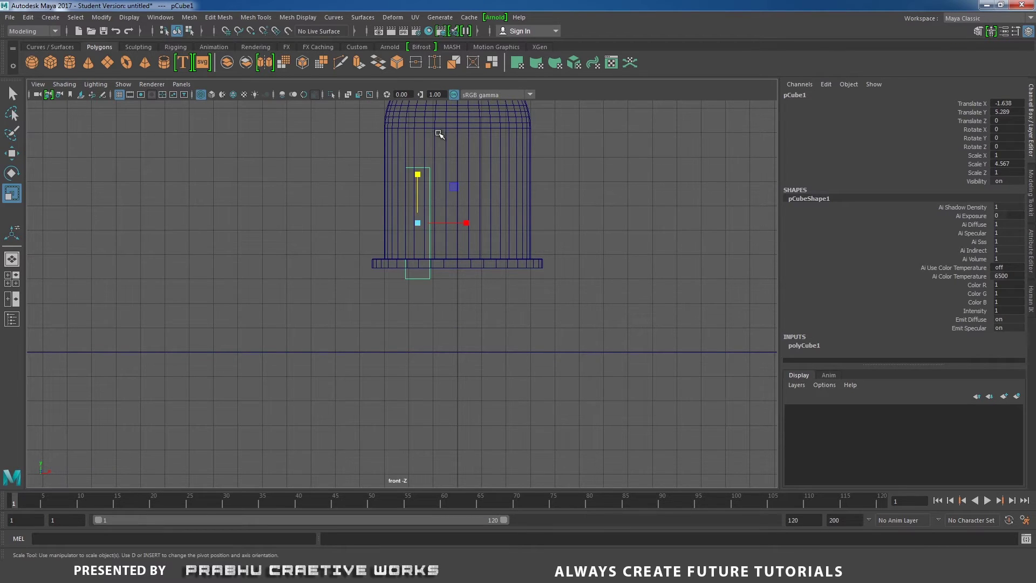
key(w)
drag(418, 169, 418, 208)
key(r)
drag(465, 292, 391, 301)
- Thin the lead's depth in the perspective view to a Scale Z of about 0.41
key(space)
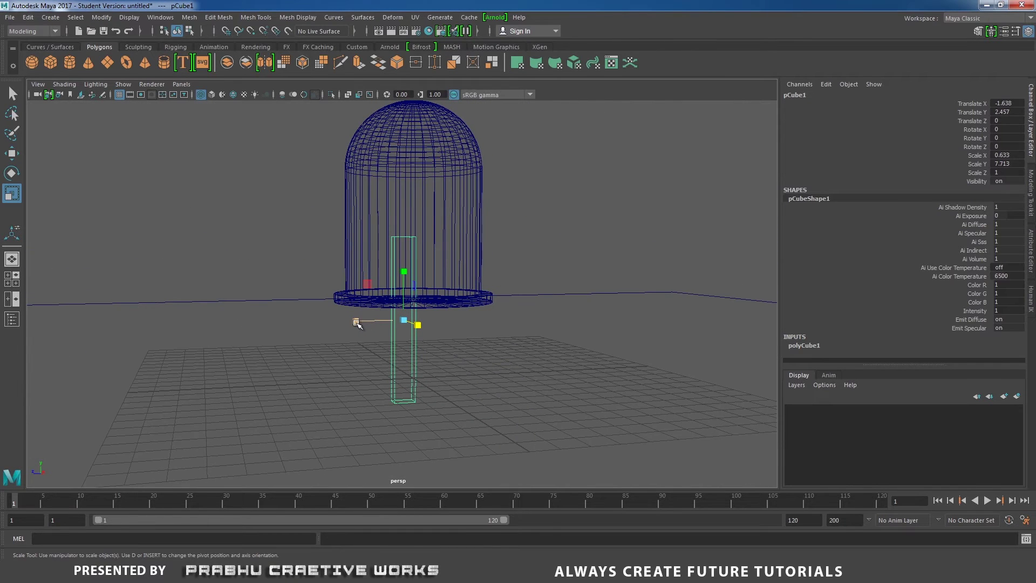
alt+drag(368, 357, 373, 360)
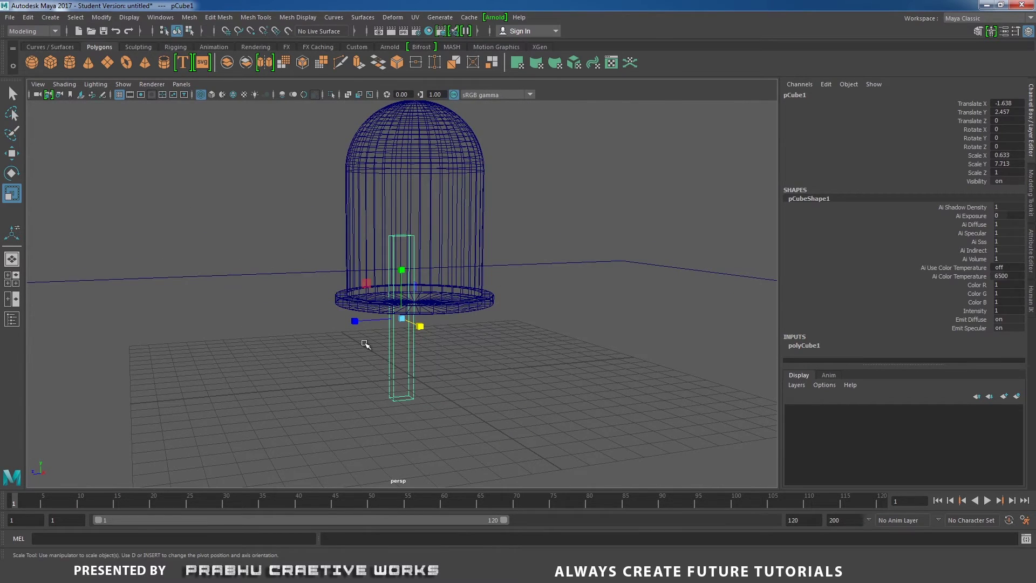
drag(355, 322, 472, 349)
- Reposition the lead in the front view at about X -1.52 and Y 1.89
key(space)
alt+right_drag(505, 355, 523, 354)
key(w)
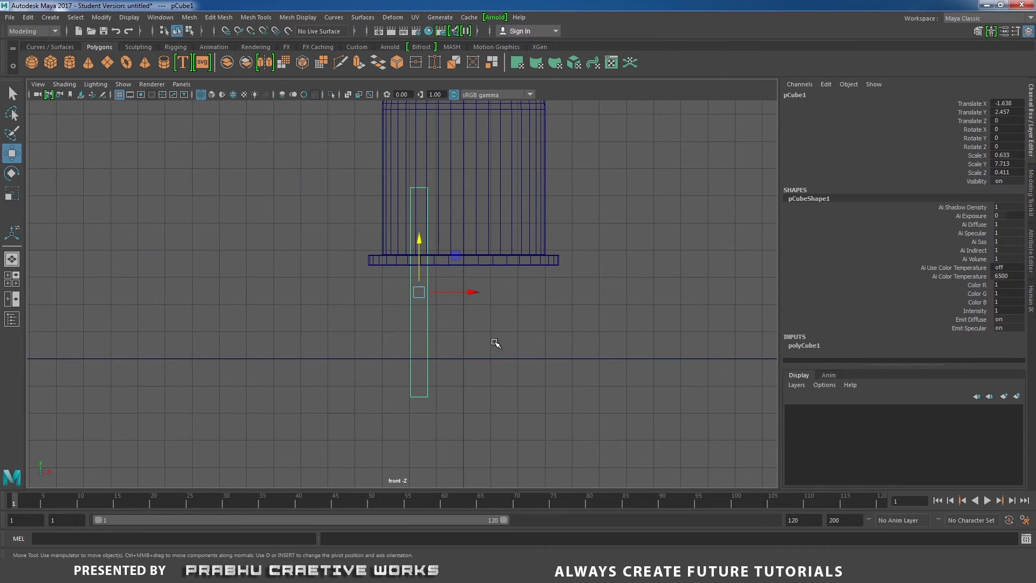
drag(470, 294, 475, 295)
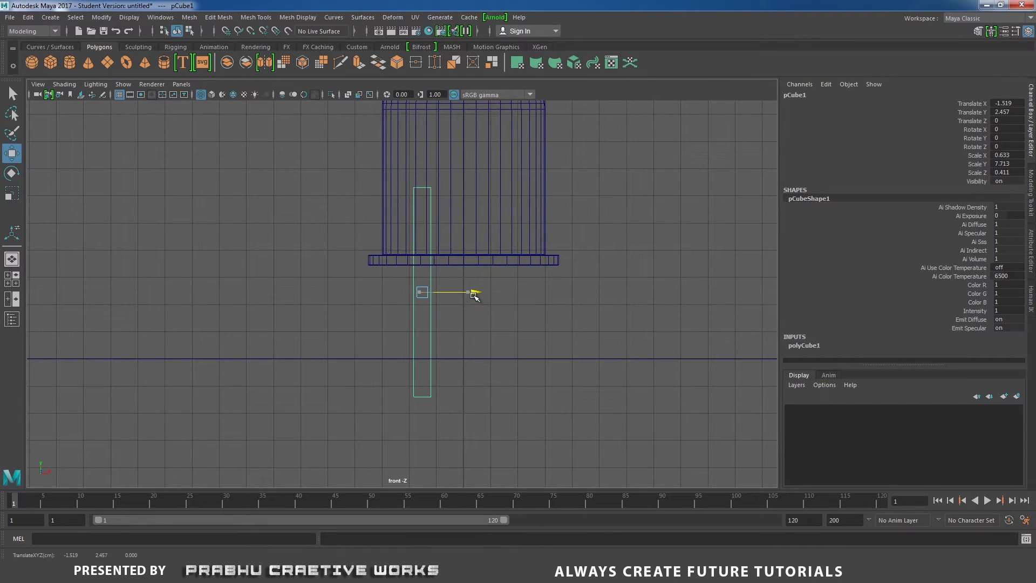
alt+right_drag(479, 295, 450, 282)
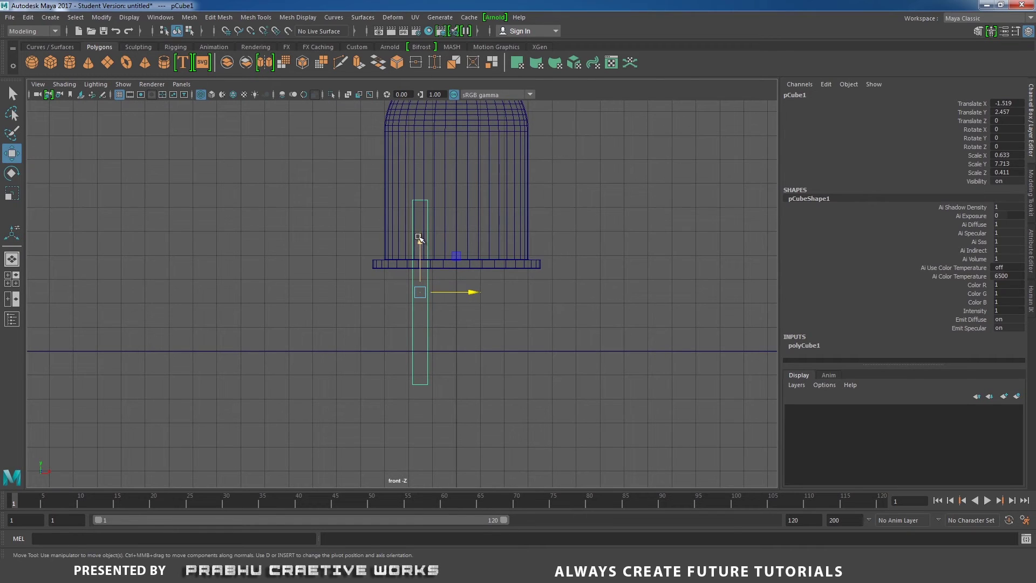
drag(420, 238, 419, 251)
- Insert an edge loop just below the lead's upper end and return to object mode
alt+right_drag(464, 282, 468, 313)
click(433, 221)
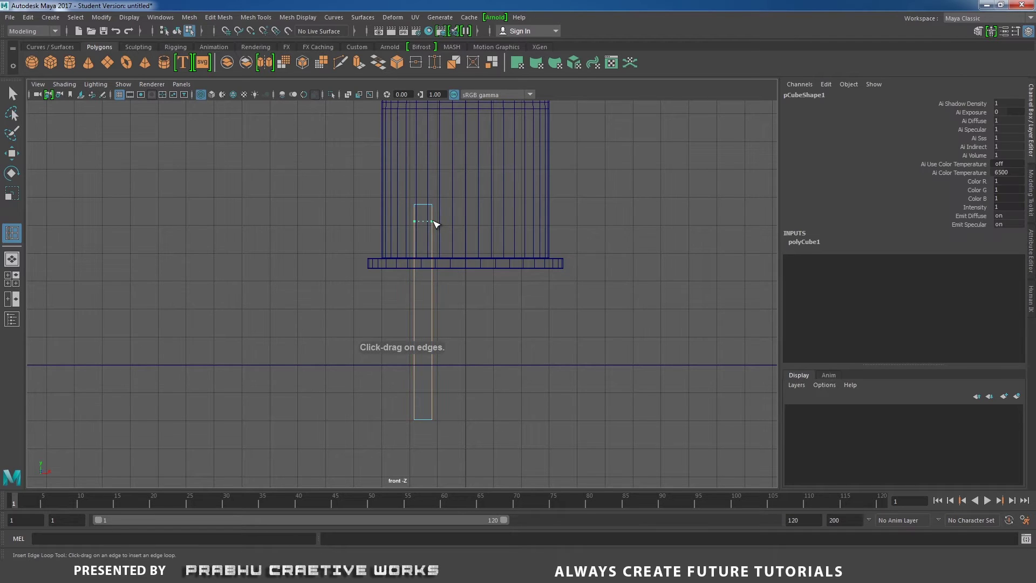
alt+right_drag(496, 261, 537, 280)
alt+middle_drag(522, 259, 516, 274)
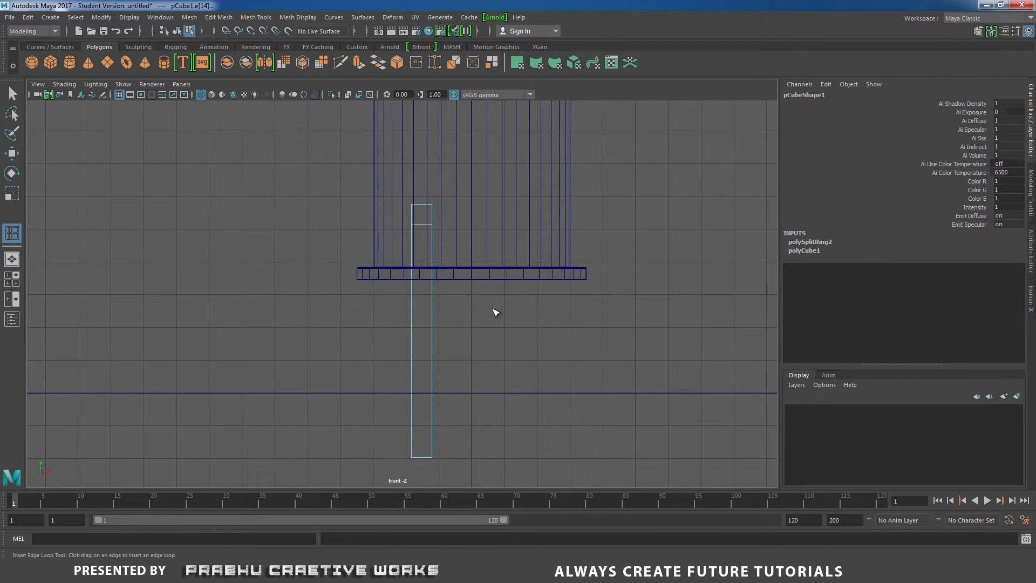
key(w)
right_click(435, 313)
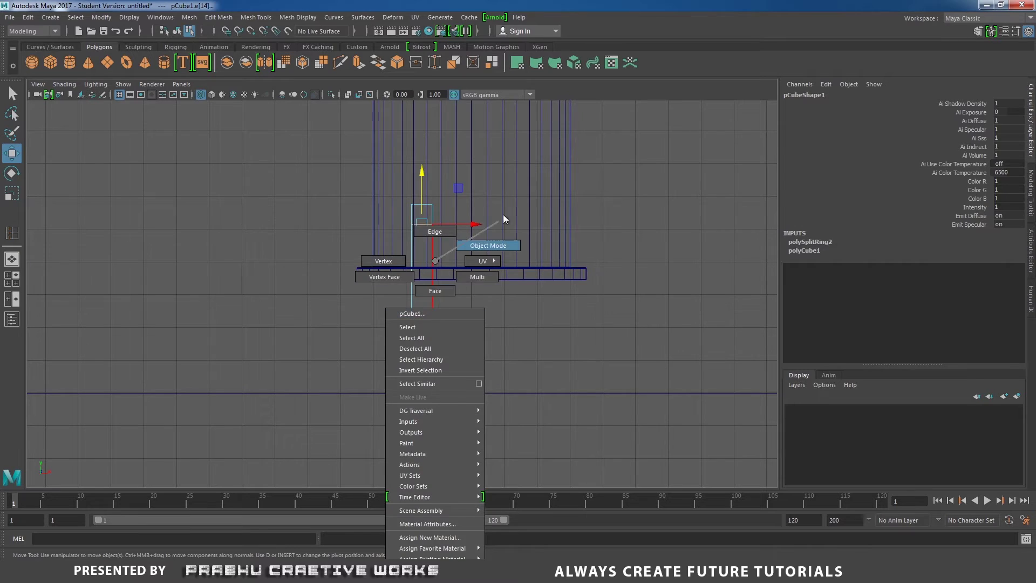
click(488, 246)
- Isolate the lead in shaded perspective, select its small upper side face facing the LED's centre, and end the isolation
key(space)
drag(462, 294, 460, 274)
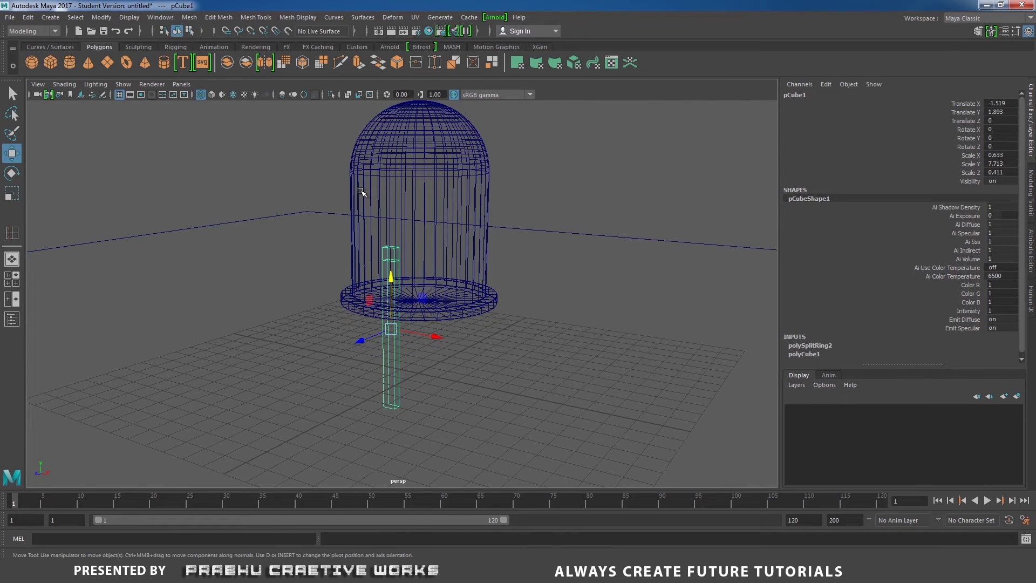
key(5)
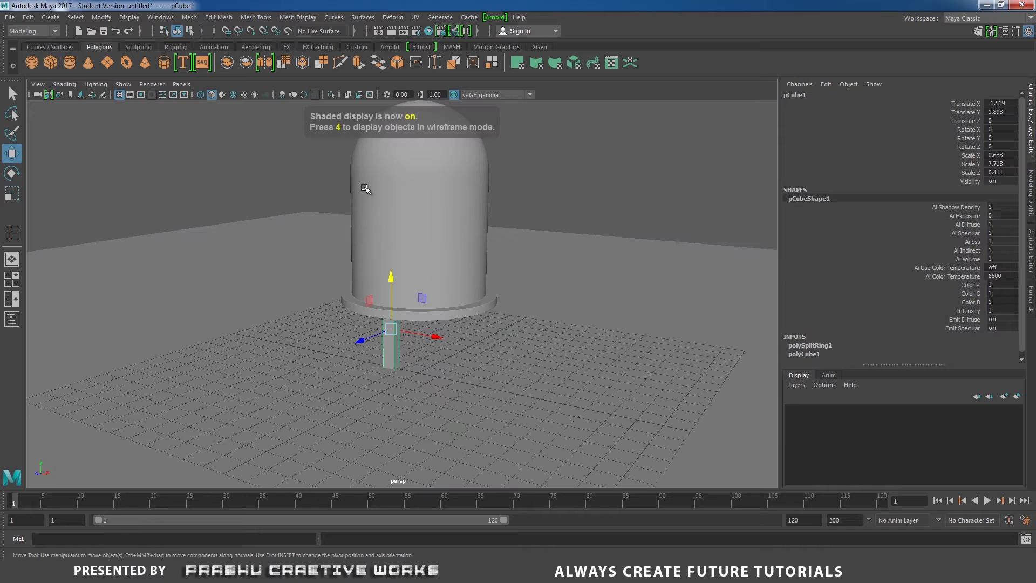
click(331, 93)
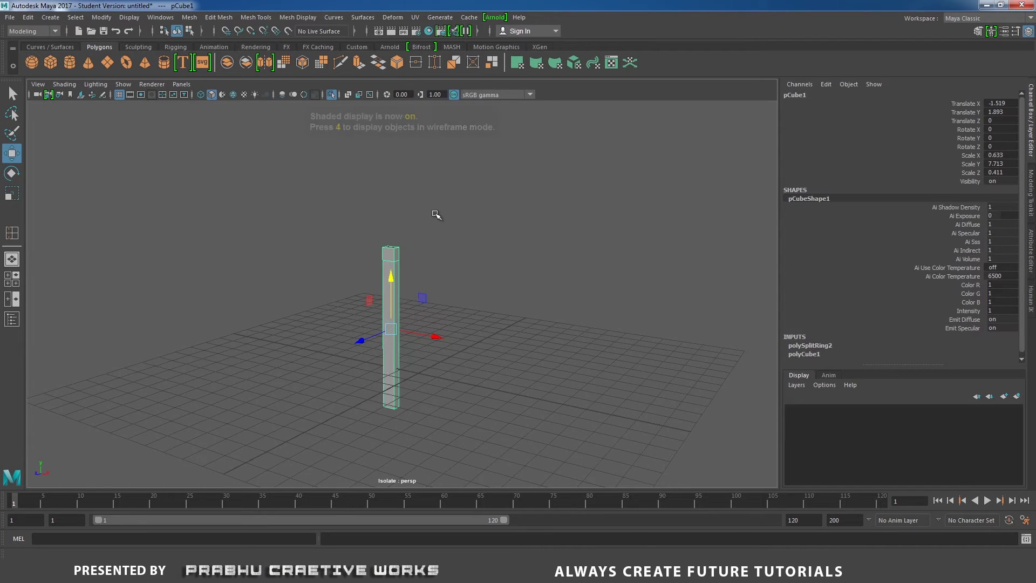
alt+right_drag(436, 214, 500, 241)
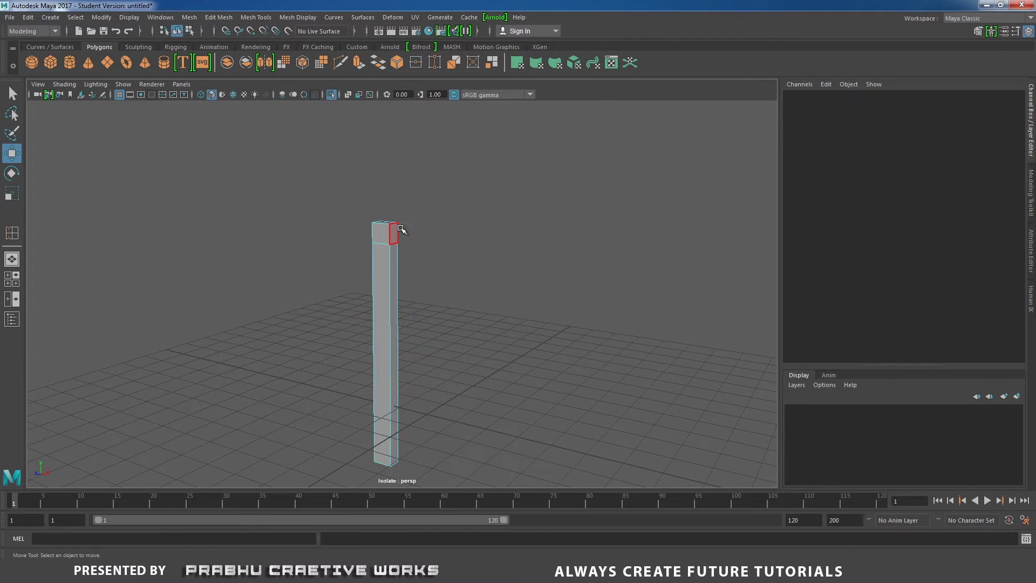
click(395, 233)
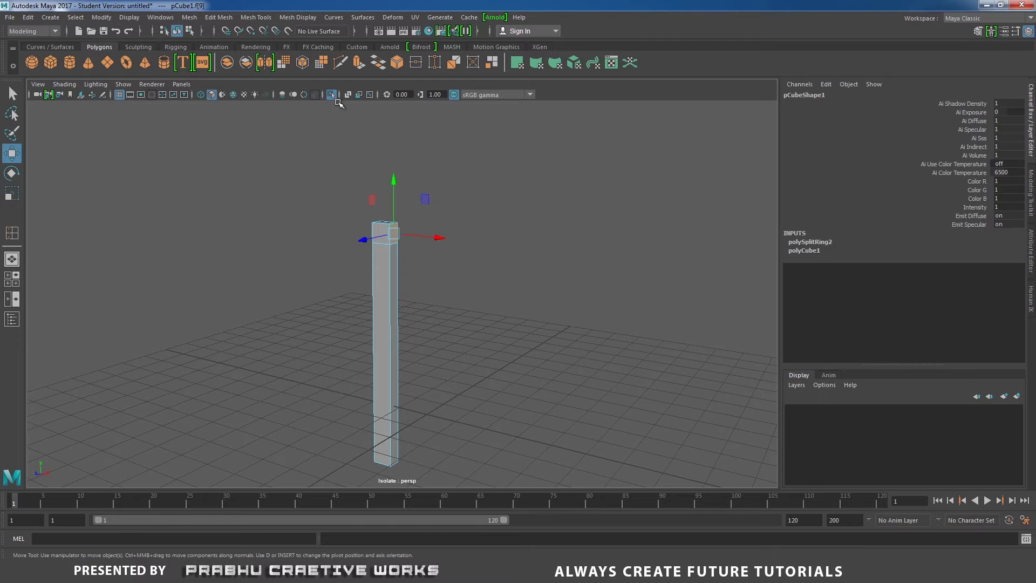
click(334, 95)
- Extrude the selected face in the front wireframe view horizontally across the LED's interior to about X 1.23
key(space)
drag(591, 187, 587, 211)
key(4)
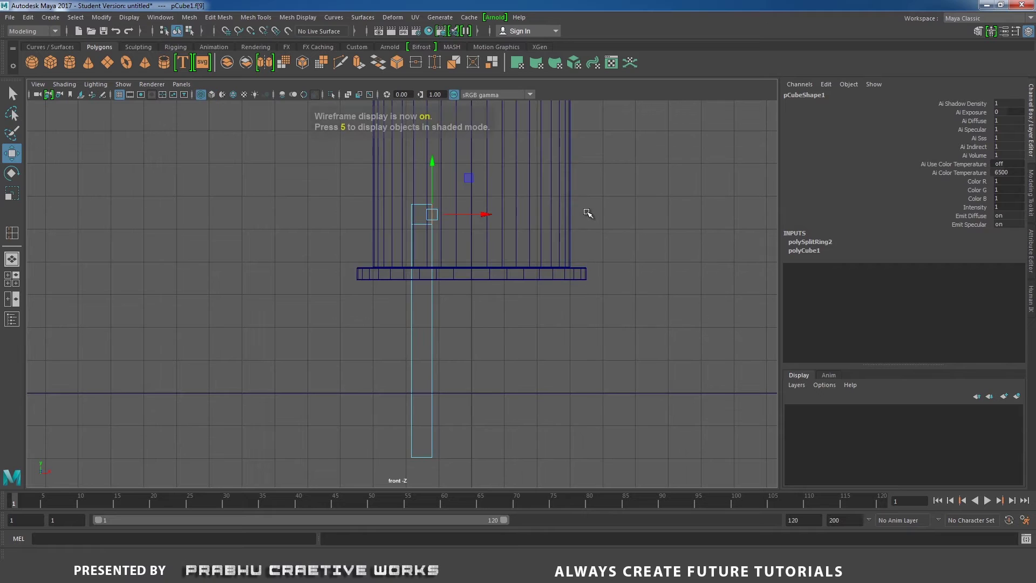
shift+right_click(612, 205)
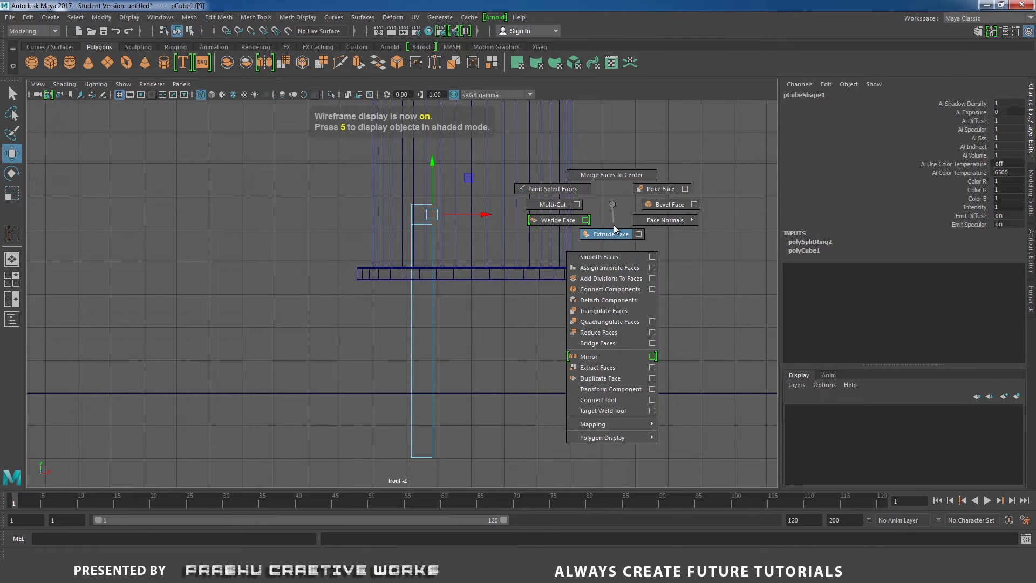
shift+right_drag(614, 226, 613, 226)
key(w)
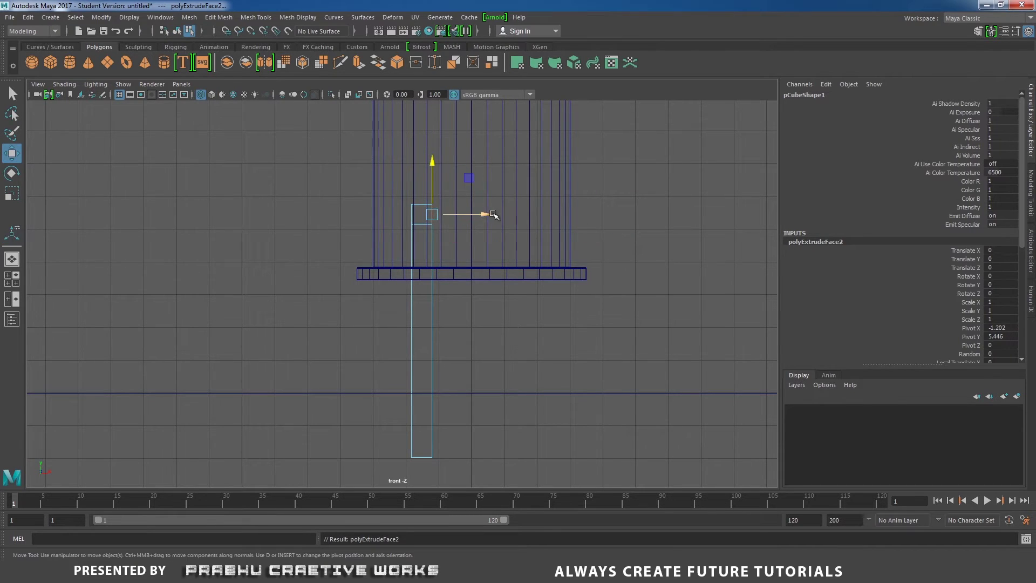
drag(493, 214, 564, 227)
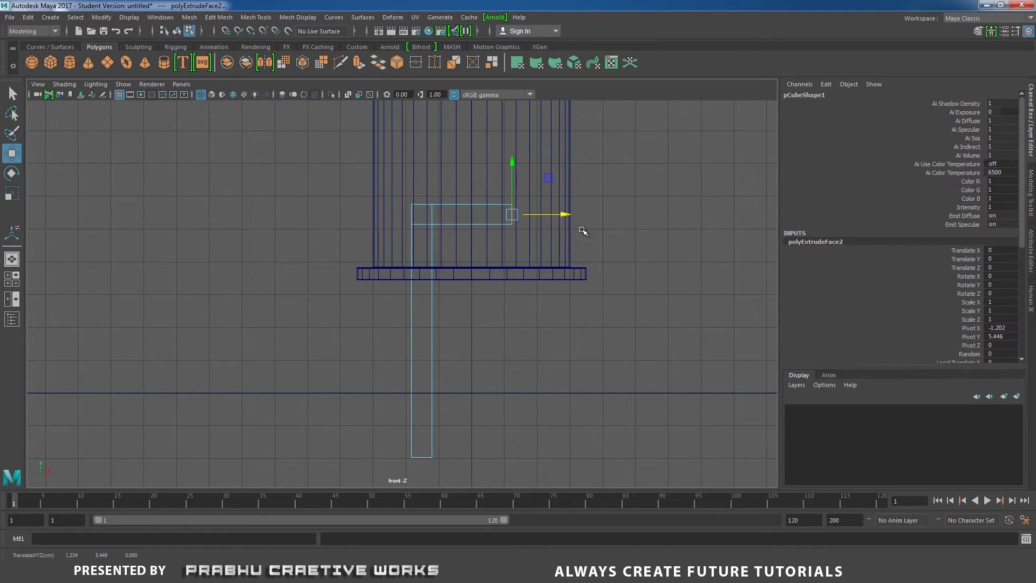
- Taper the extruded arm's end vertically, raise it to about Y 5.84 to level its upper edge, and leave component mode
key(r)
drag(513, 168, 514, 199)
key(w)
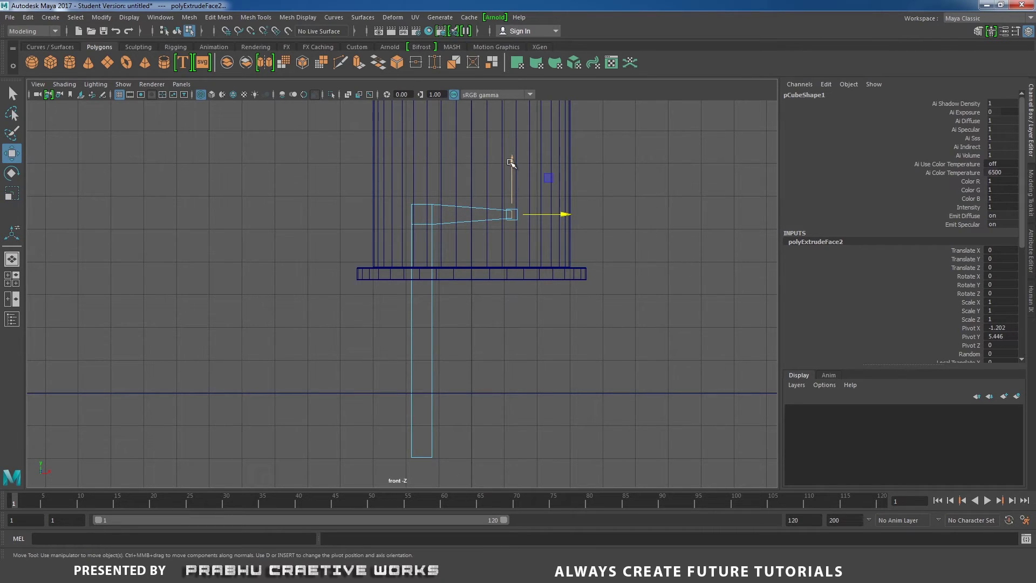
drag(510, 161, 510, 156)
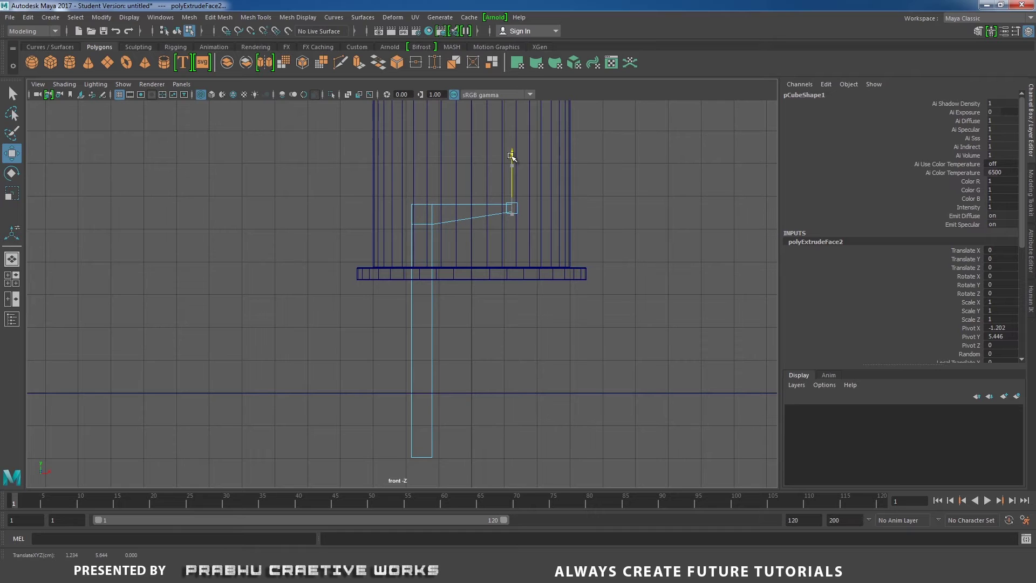
right_drag(423, 213, 444, 207)
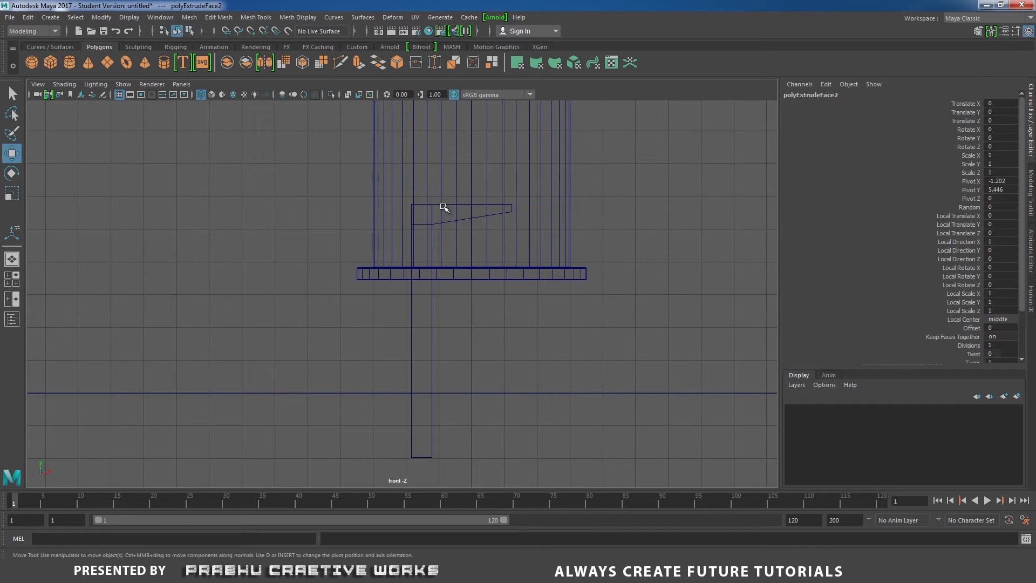
- Select the lead and the Led01 body together, move them up from the ground plane, and deselect them
click(432, 253)
alt+right_drag(487, 268, 399, 223)
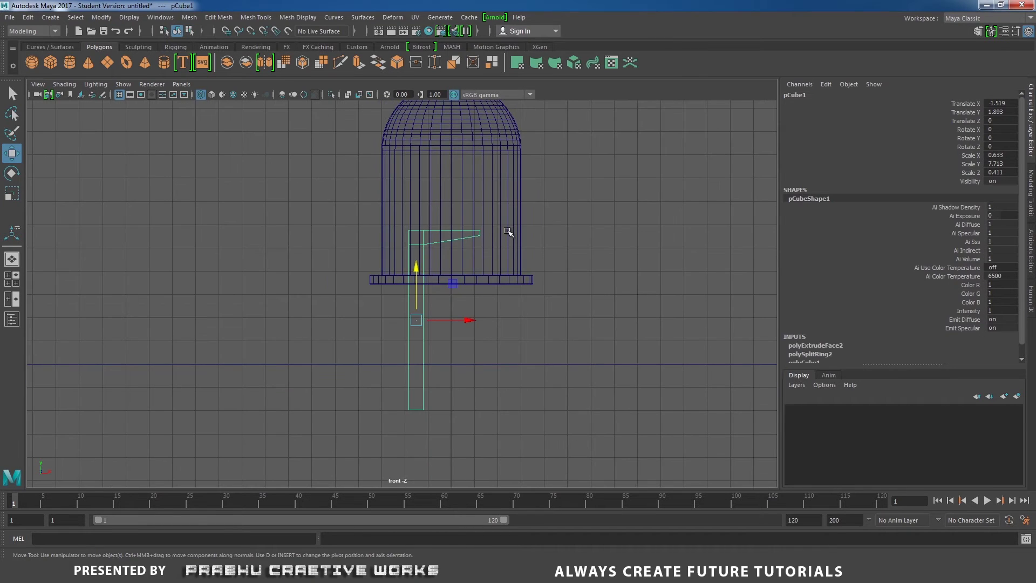
shift+drag(505, 222, 532, 243)
alt+right_drag(523, 240, 422, 245)
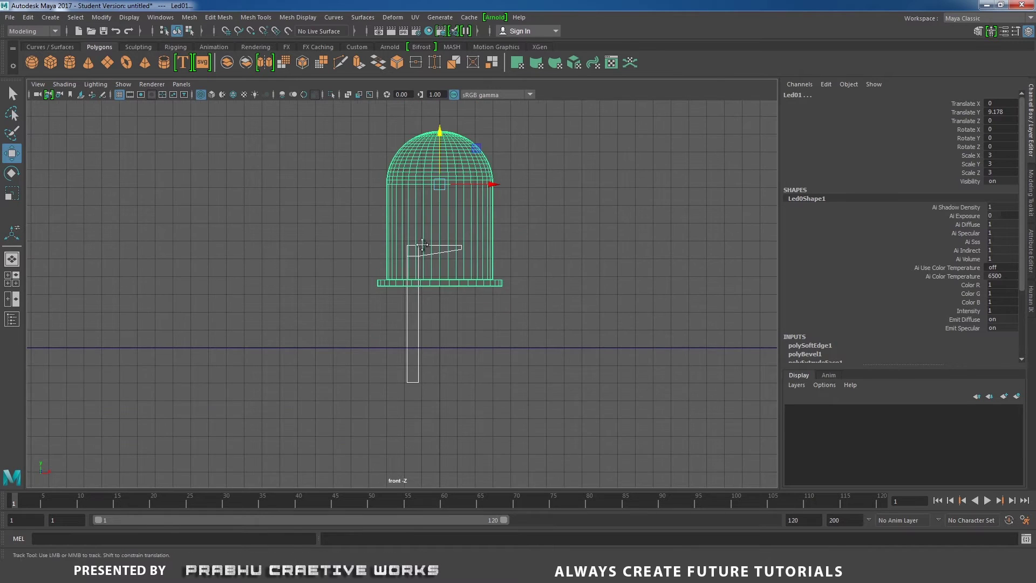
alt+middle_drag(422, 245, 433, 309)
drag(450, 196, 484, 76)
click(443, 274)
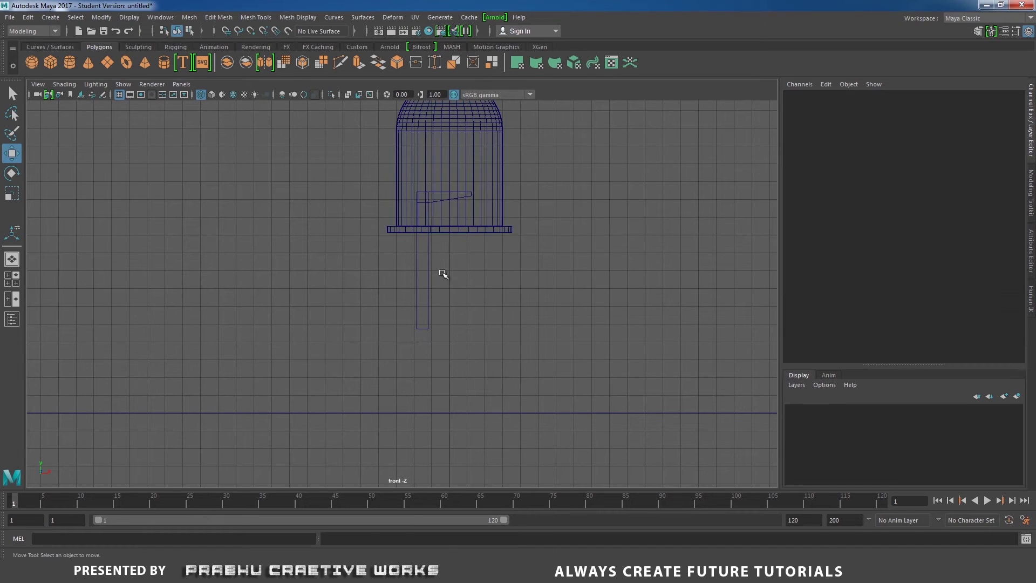
- Move the lead's lowest vertices down to about Y -0.78, just below the ground plane, and deselect them
click(423, 270)
right_drag(423, 270, 369, 263)
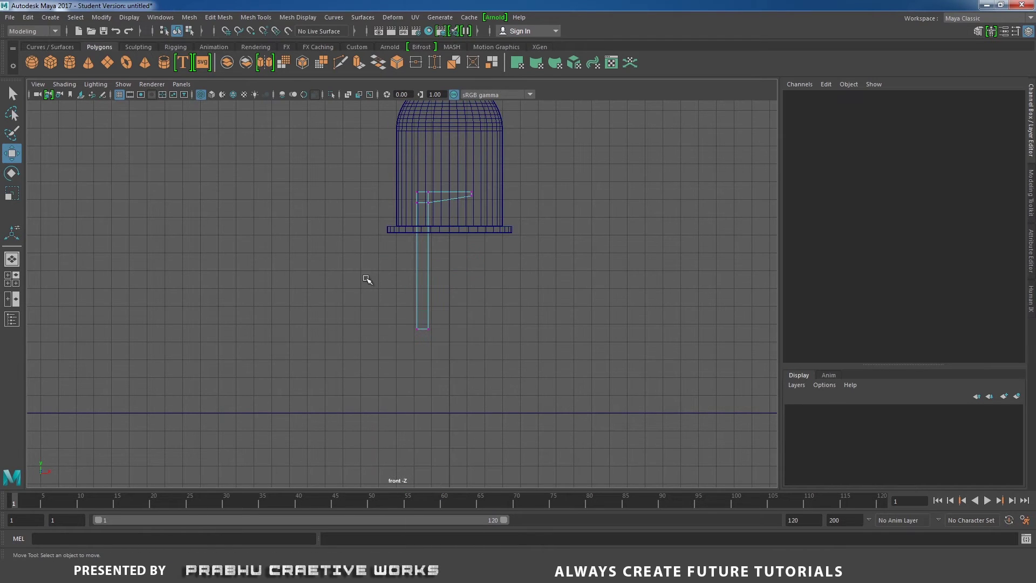
drag(367, 279, 470, 372)
drag(423, 289, 416, 375)
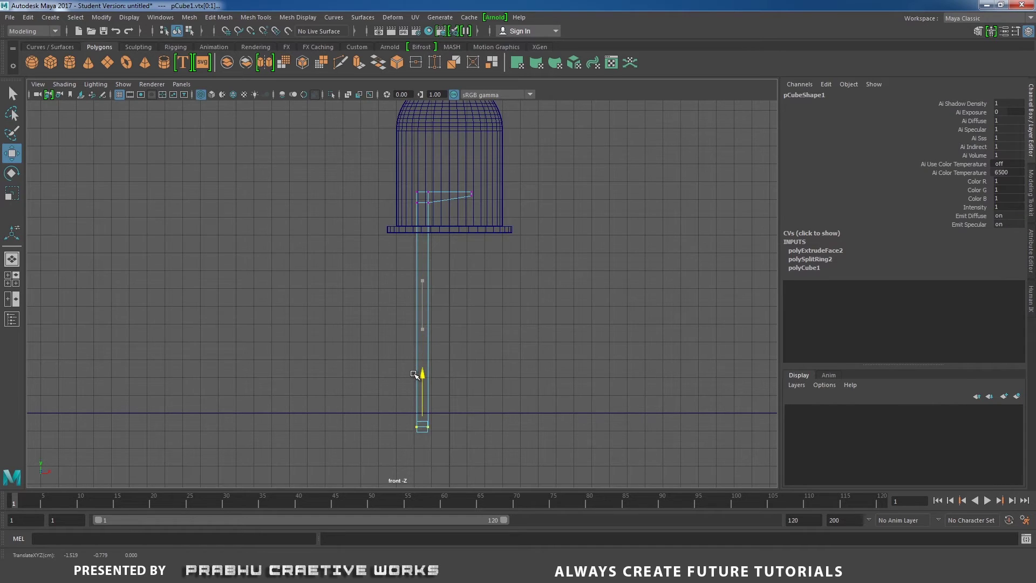
right_click(466, 226)
click(571, 203)
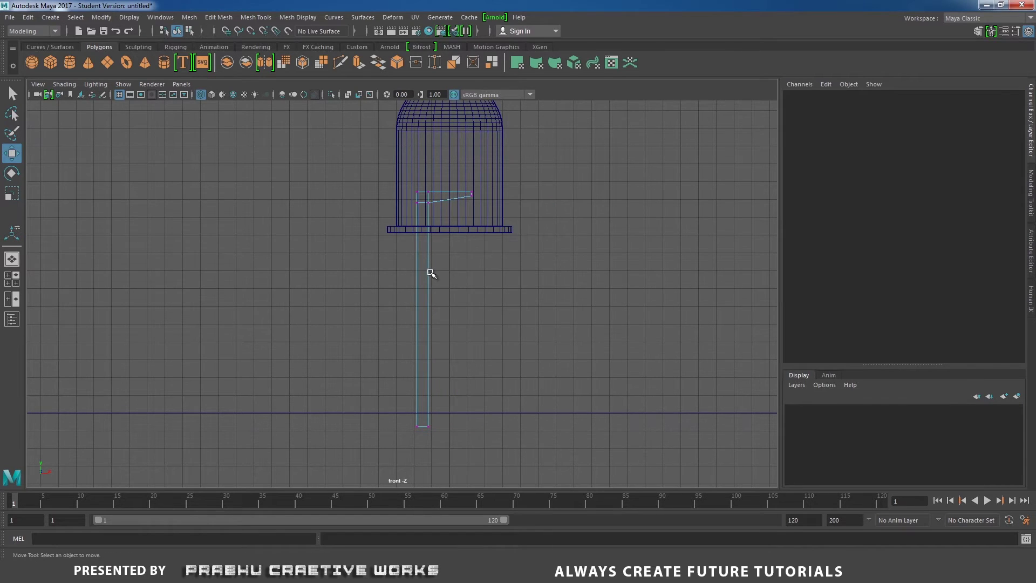
- Return to object mode with the lead selected and rename it LEd_Wire_Slot01 in the Outliner
right_drag(430, 274, 448, 265)
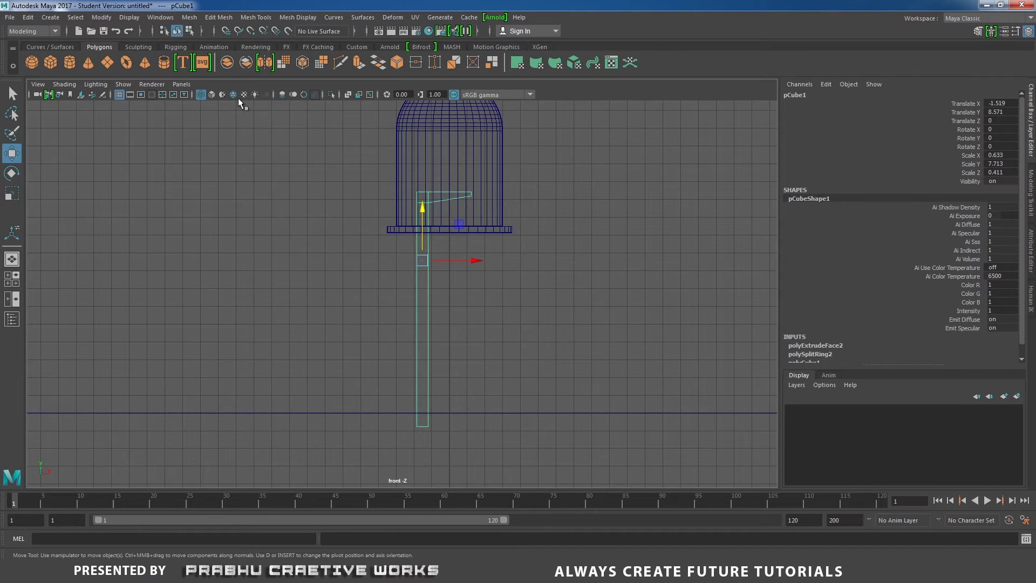
click(160, 17)
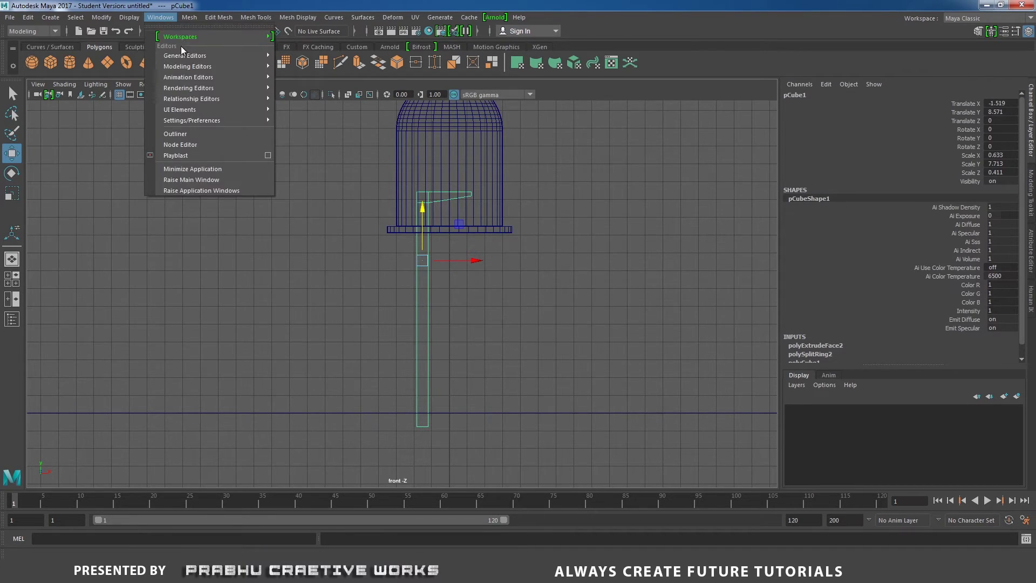
click(182, 134)
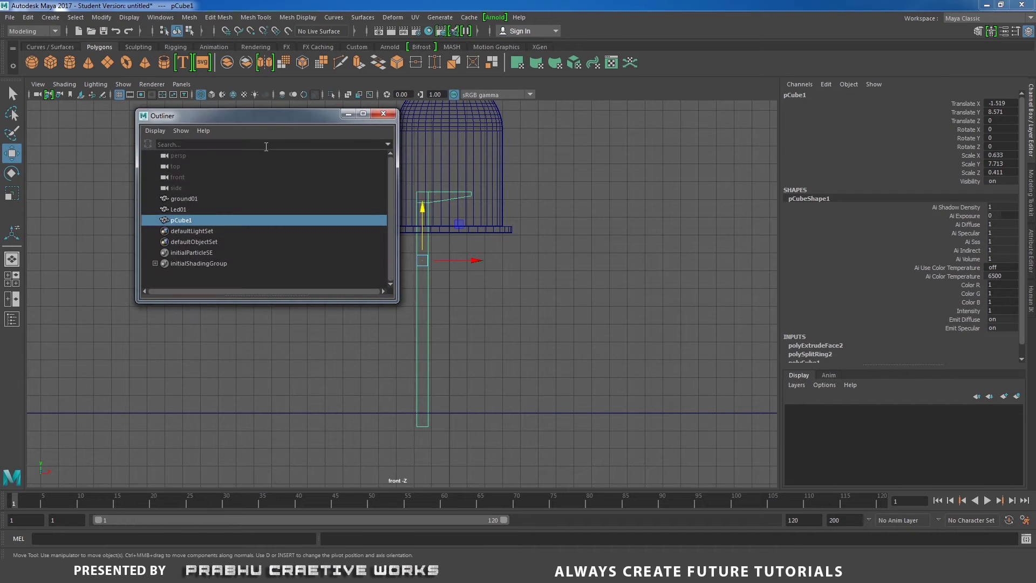
drag(292, 110, 720, 144)
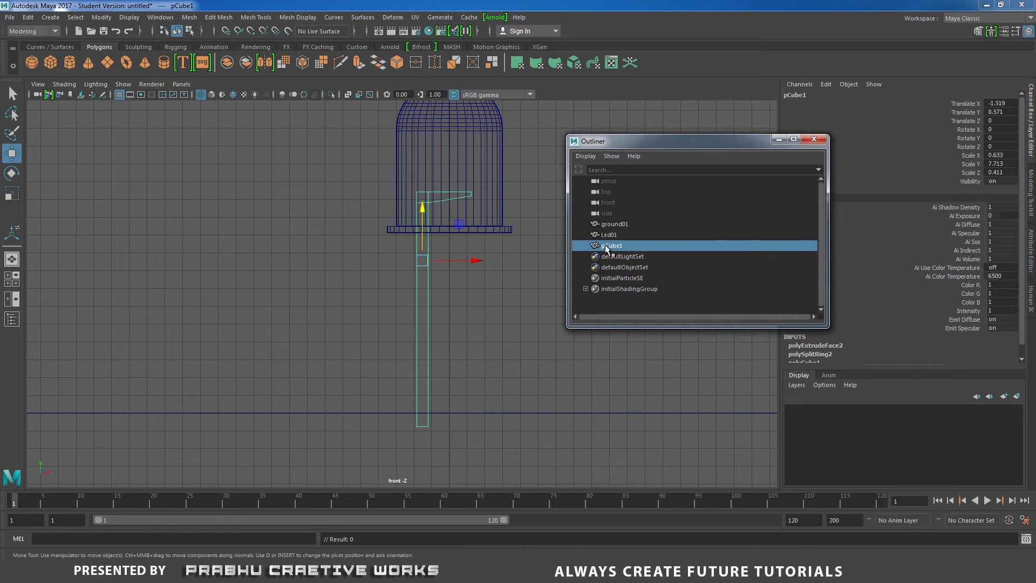
double_click(605, 245)
text(LEd_Wire_Slot01)
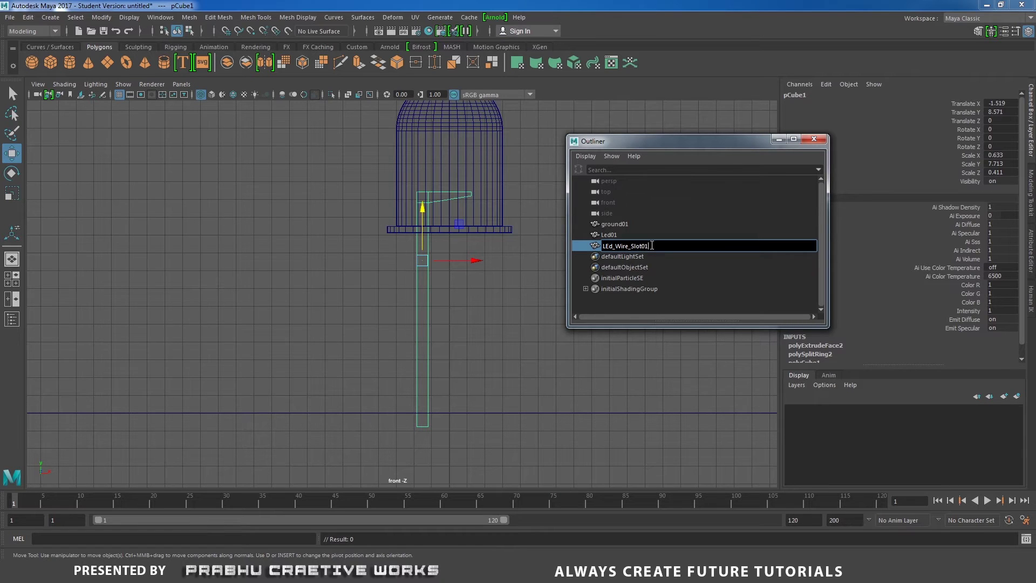
key(Return)
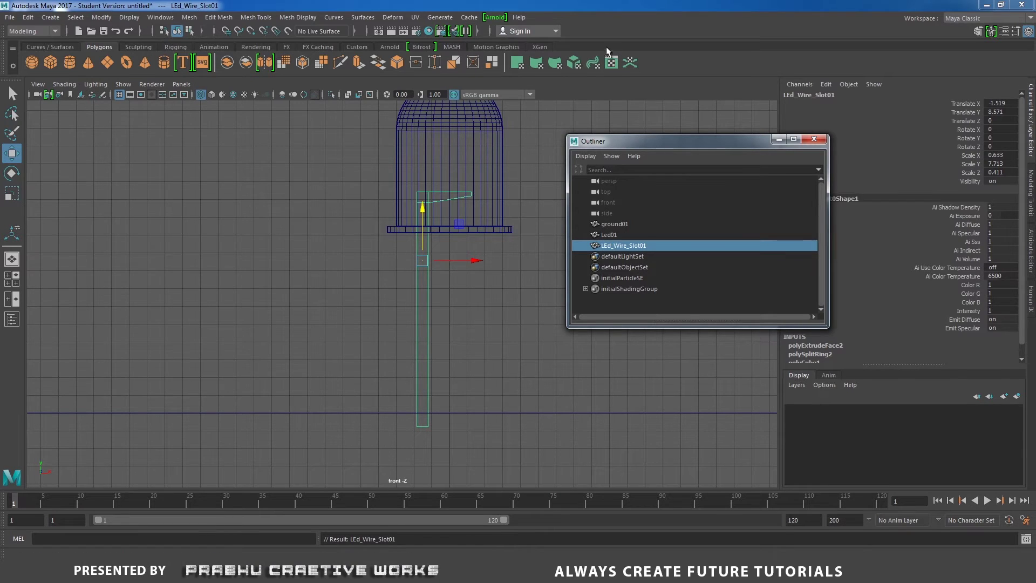
- Duplicate LEd_Wire_Slot01 and move the copy horizontally to Translate X 1.365 under the other side of the LED
click(401, 305)
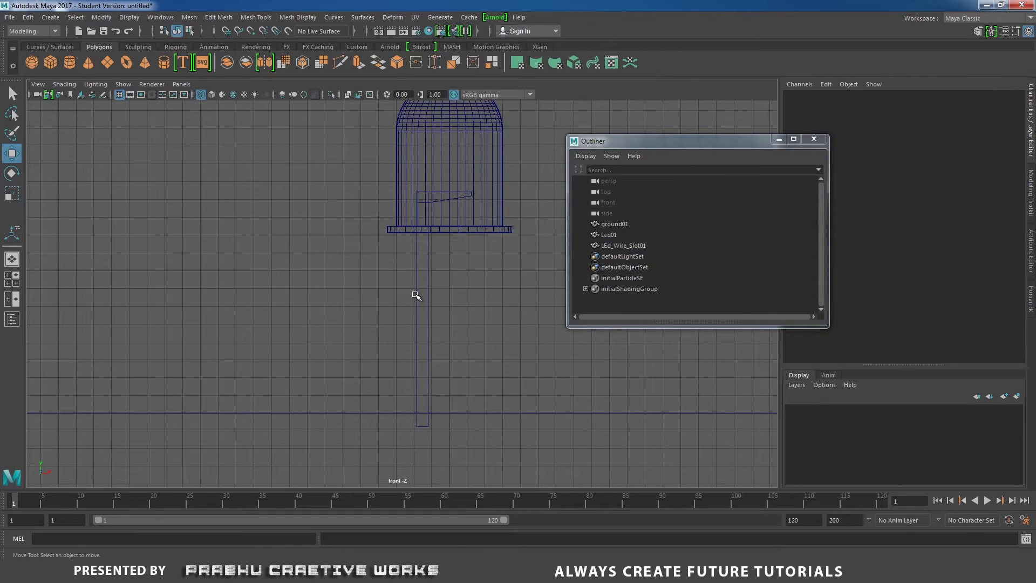
click(419, 295)
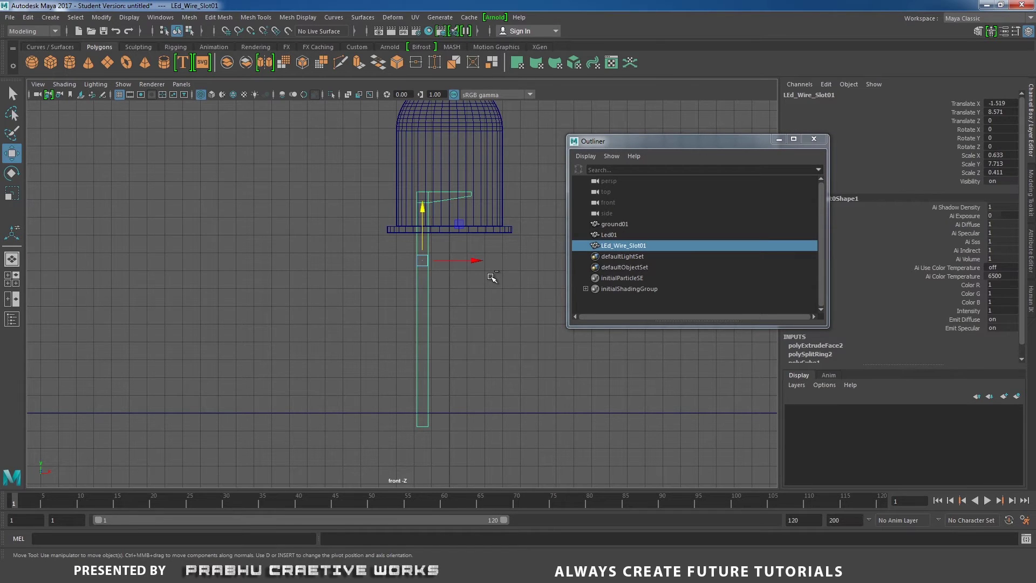
key(ctrl+d)
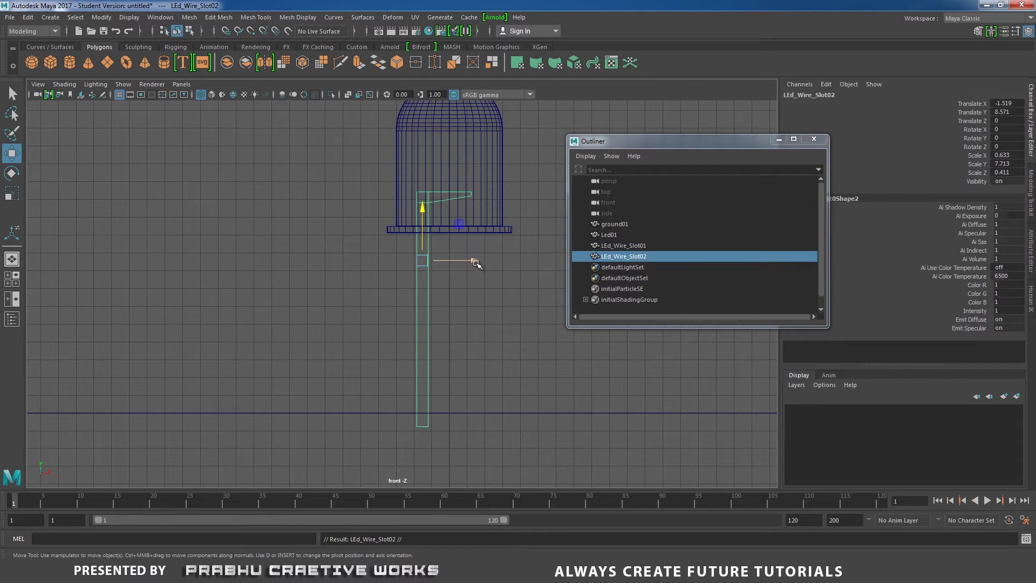
drag(475, 261, 526, 261)
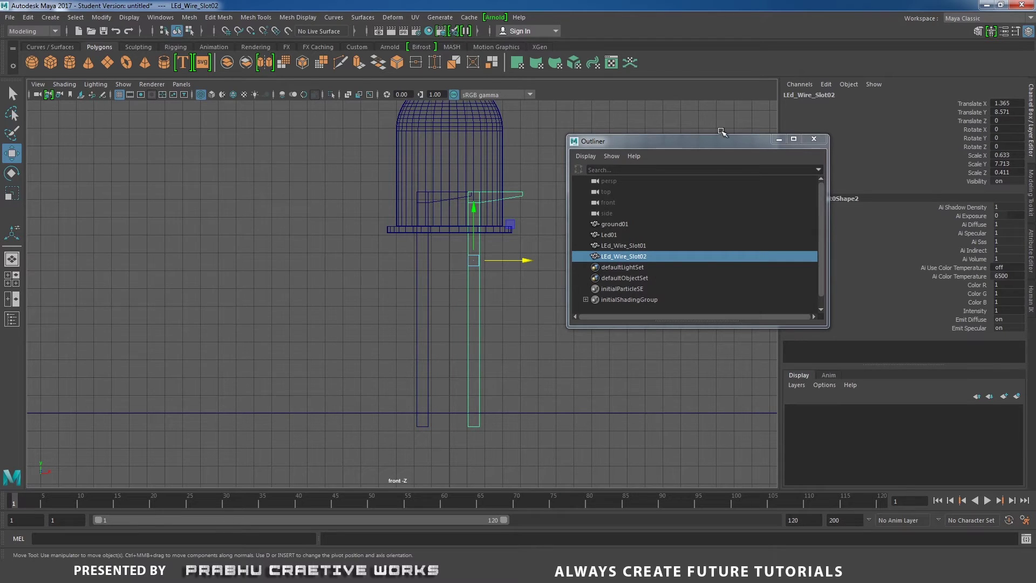
- Flip the duplicated lead by setting its Scale X to -0.633, and close the Outliner
drag(697, 141, 659, 251)
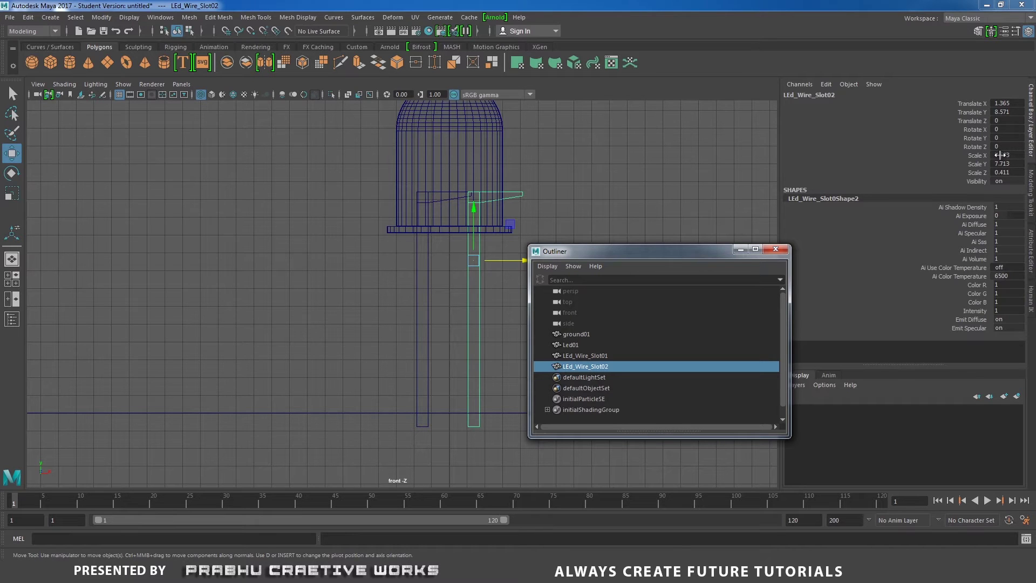
double_click(995, 155)
click(993, 155)
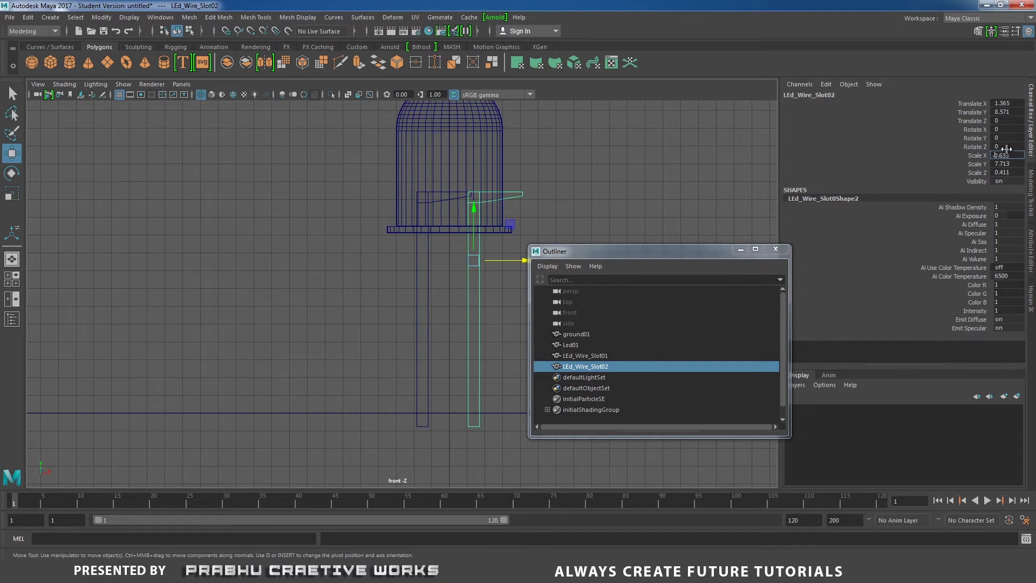
key(Return)
click(775, 250)
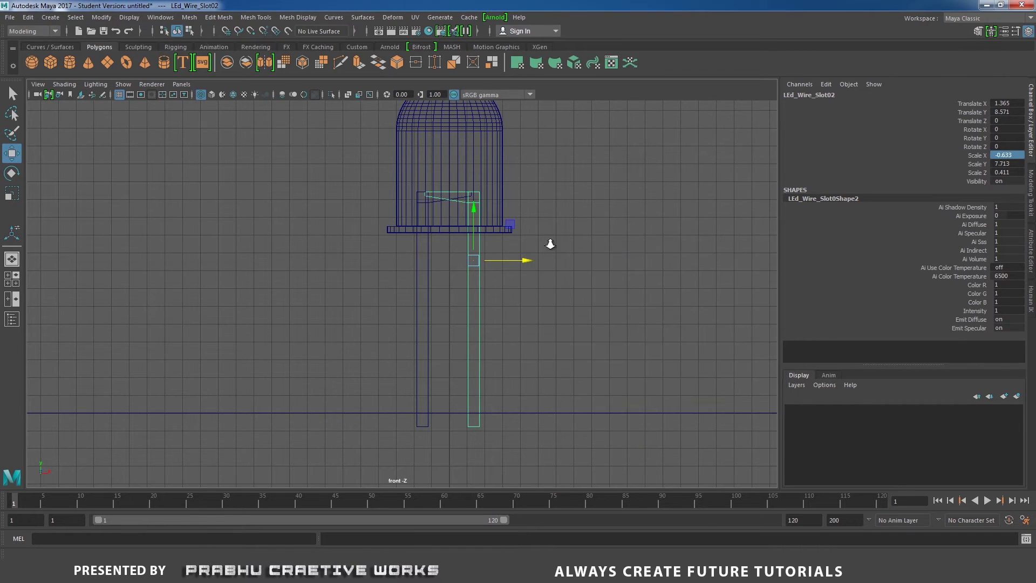
- Lower all upper vertices of the second lead to about Y 11.66 so its arm sits below the first lead's arm
scroll(551, 243, up, 3)
right_click(642, 193)
click(543, 194)
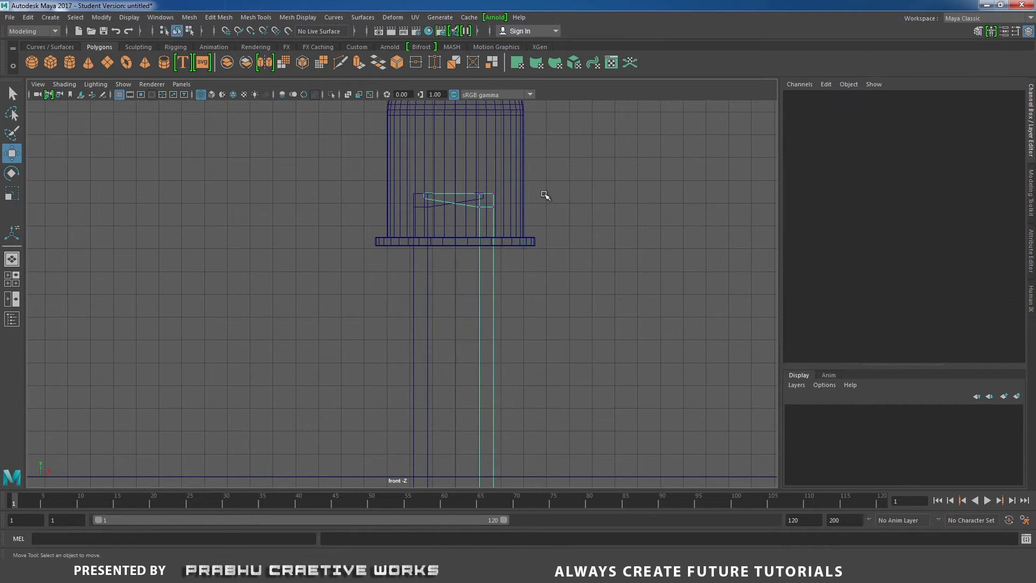
scroll(543, 194, up, 4)
drag(370, 179, 553, 249)
drag(469, 169, 470, 183)
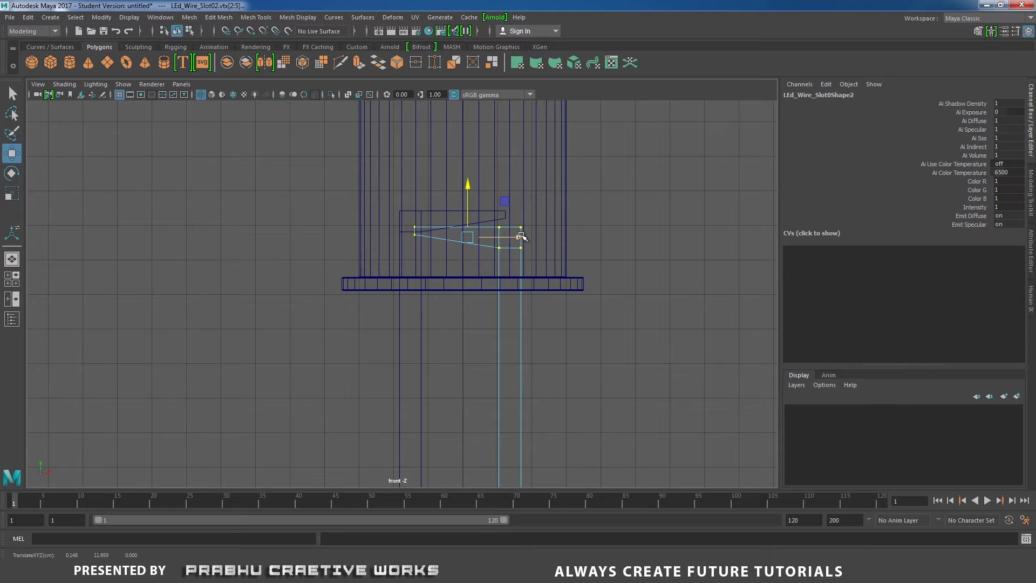
- Move the tip vertices of the second lead's arm inward to about X -1.30 and down to about Y 11.61
scroll(522, 237, up, 3)
drag(402, 174, 478, 190)
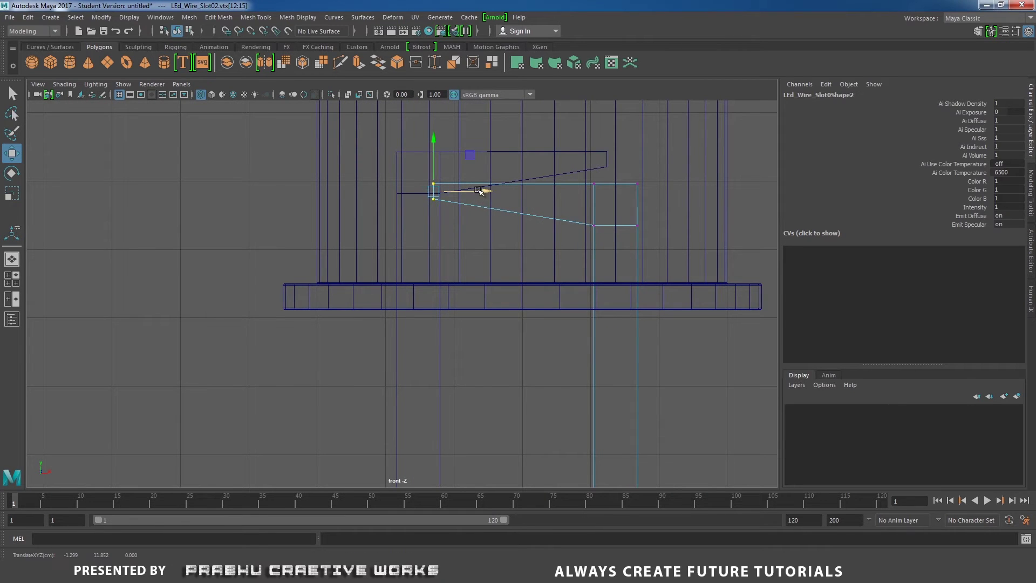
drag(433, 141, 433, 158)
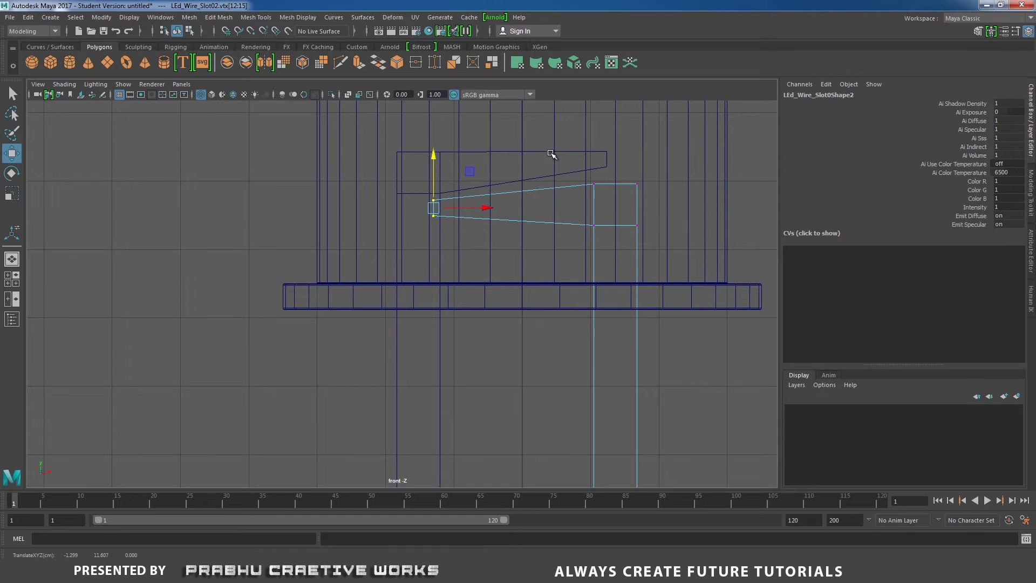
- Move the second lead's upper corner vertices slightly up and outward, away from the first lead
drag(552, 155, 664, 253)
drag(613, 152, 617, 138)
drag(662, 192, 673, 192)
- Shift the second lead's lowest vertices outward in line with its upper corner to keep the lead straight
alt+middle_drag(680, 234, 668, 100)
scroll(546, 289, down, 6)
alt+middle_drag(538, 327, 560, 199)
drag(471, 379, 560, 410)
alt+middle_drag(599, 257, 602, 407)
scroll(626, 354, up, 3)
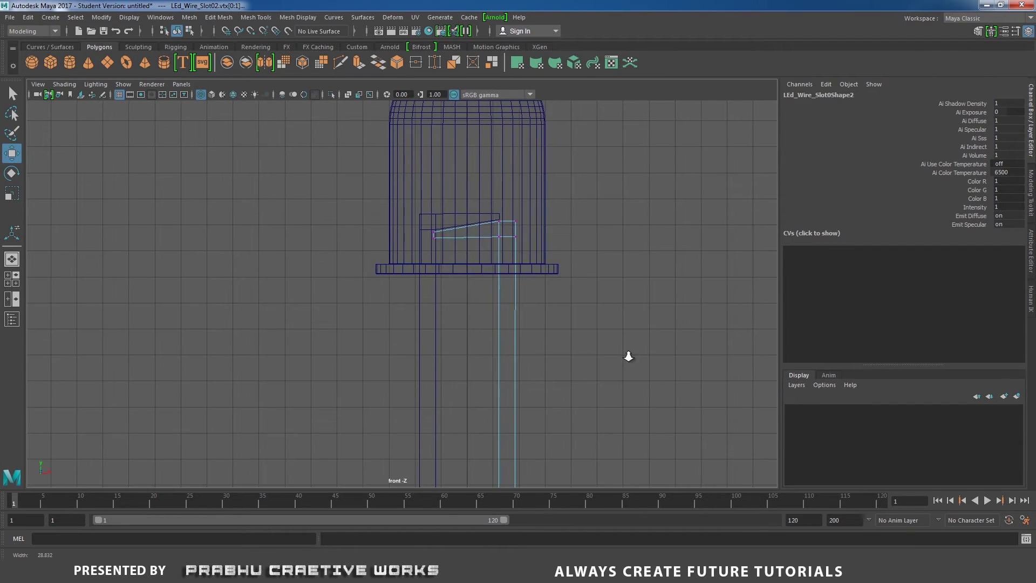
- Raise the tip vertices of the second lead's arm slightly to level its lower edge, and return to object mode
drag(426, 181, 475, 247)
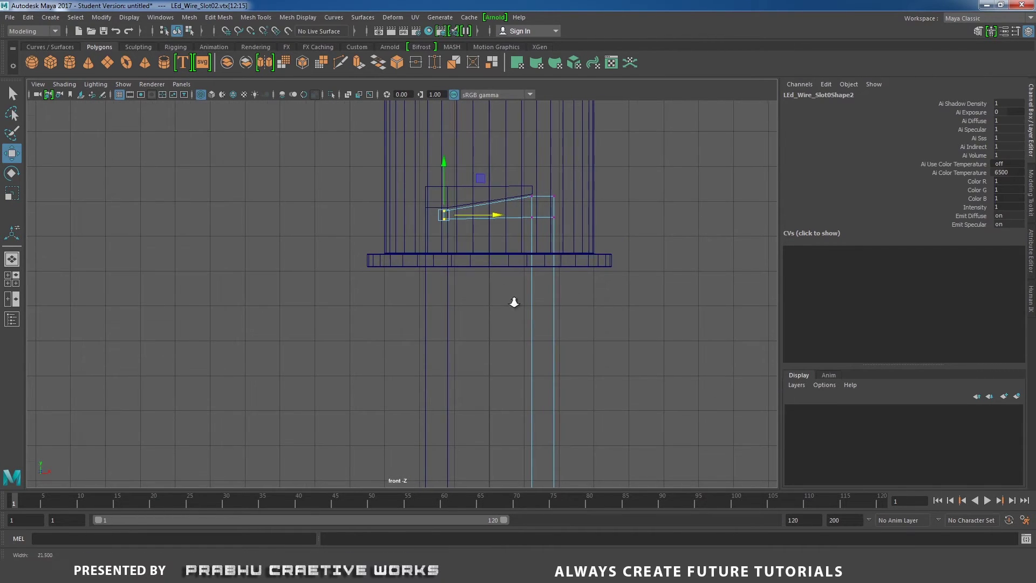
scroll(513, 300, up, 3)
alt+middle_drag(513, 254, 502, 309)
drag(450, 185, 450, 183)
right_drag(573, 222, 616, 201)
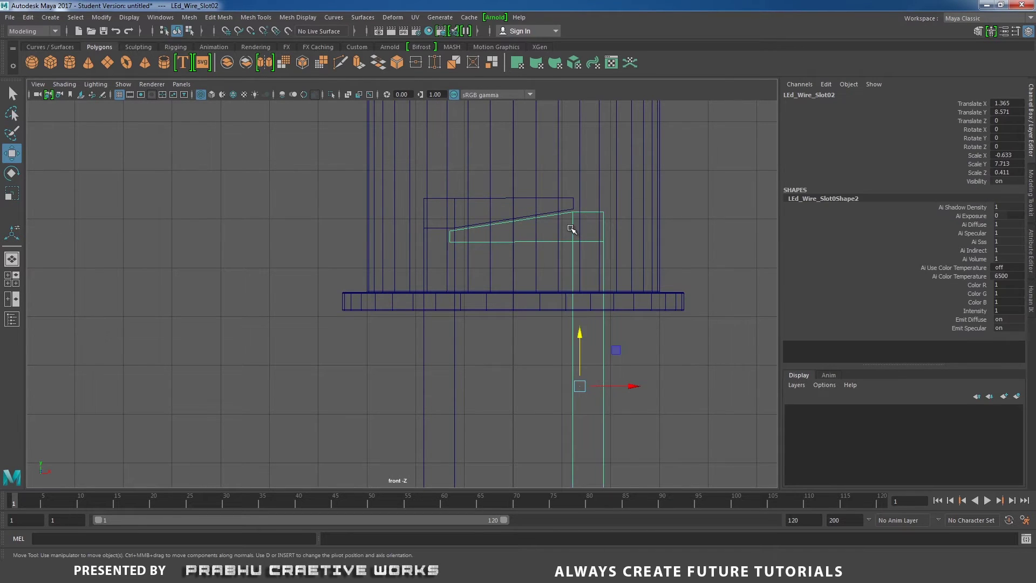
- Select both leads and show them with the whole LED in the perspective view with shaded display
click(668, 324)
click(573, 373)
shift+click(455, 399)
key(space)
drag(504, 403, 500, 363)
alt+drag(501, 367, 513, 378)
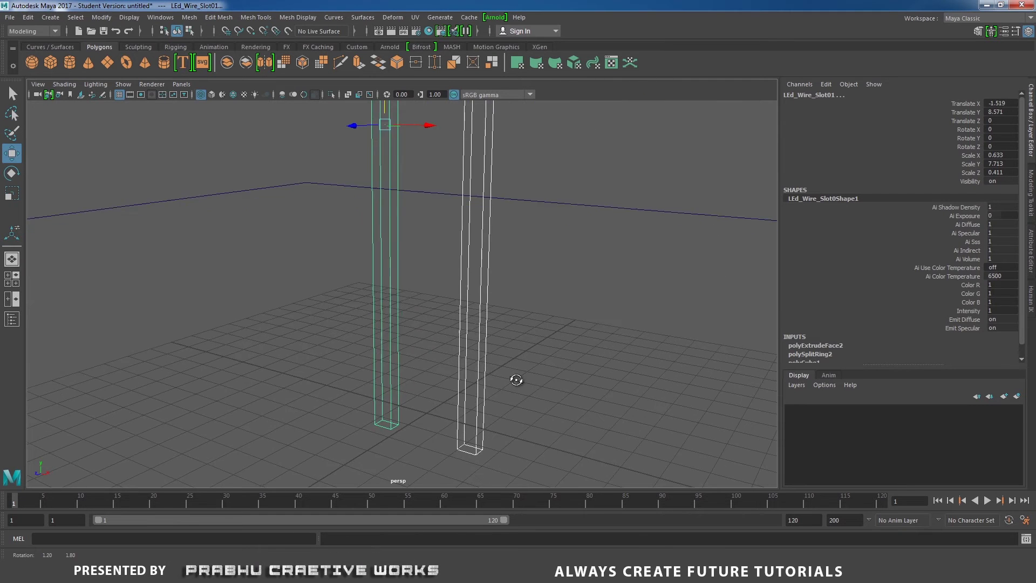
alt+right_drag(513, 378, 399, 317)
mouse_move(400, 318)
alt+mouse_down()
mouse_move(445, 372)
mouse_move(514, 306)
mouse_move(537, 301)
mouse_move(532, 258)
alt+mouse_up()
key(5)
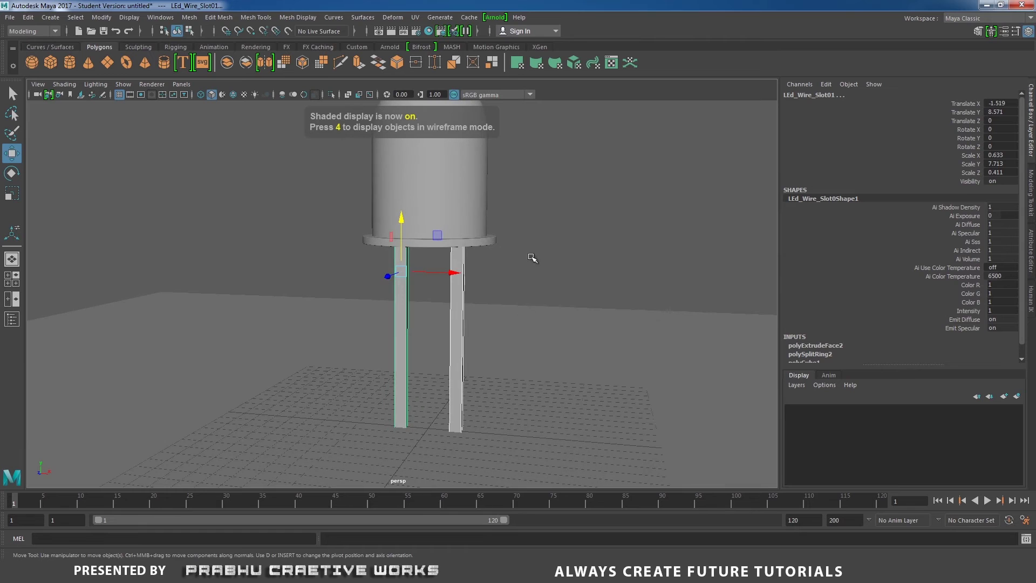
right_click(533, 258)
right_drag(533, 252, 536, 212)
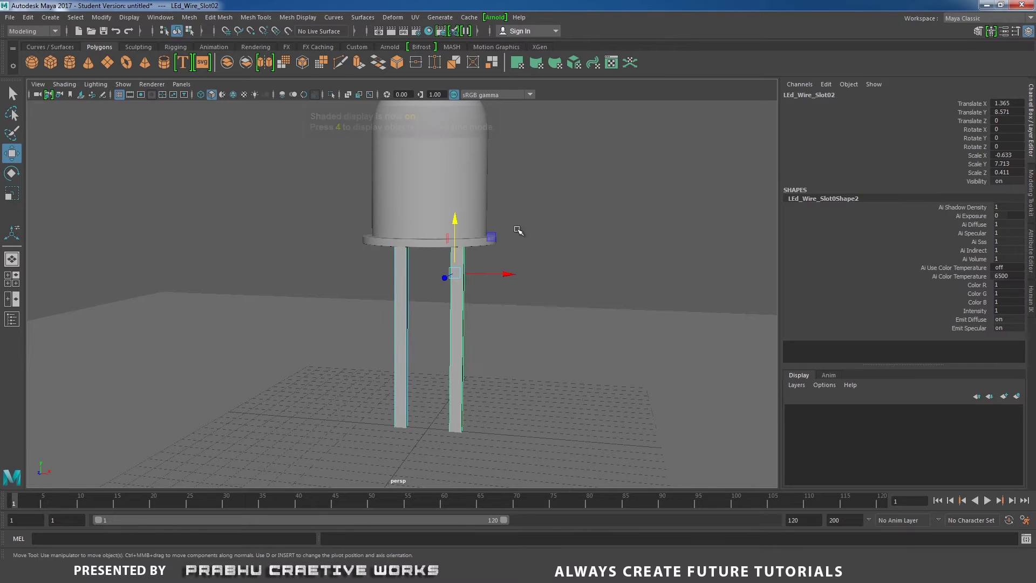
drag(268, 117, 577, 473)
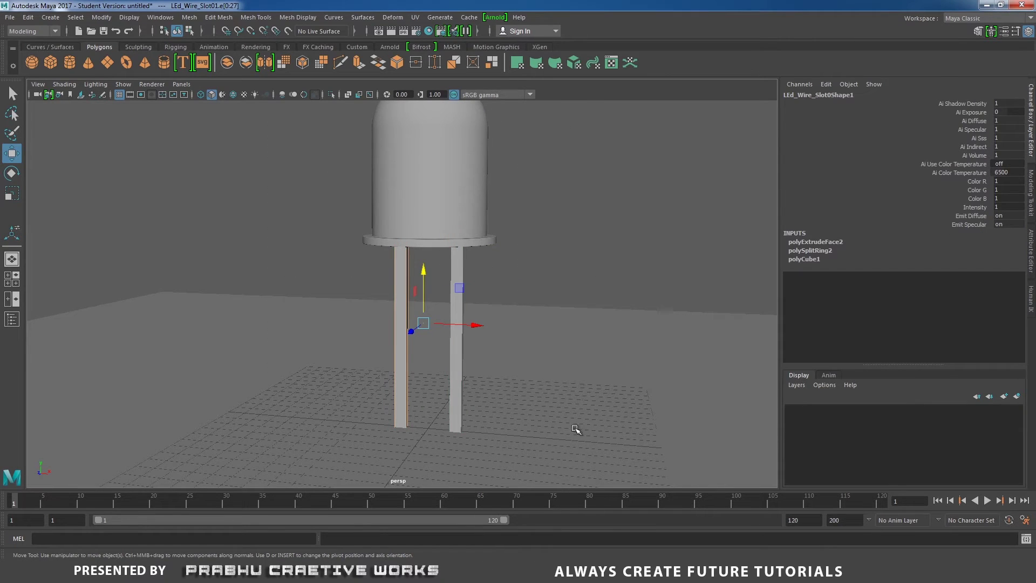
click(544, 271)
- Select both leads, combine them into a single mesh, and deselect it
click(459, 283)
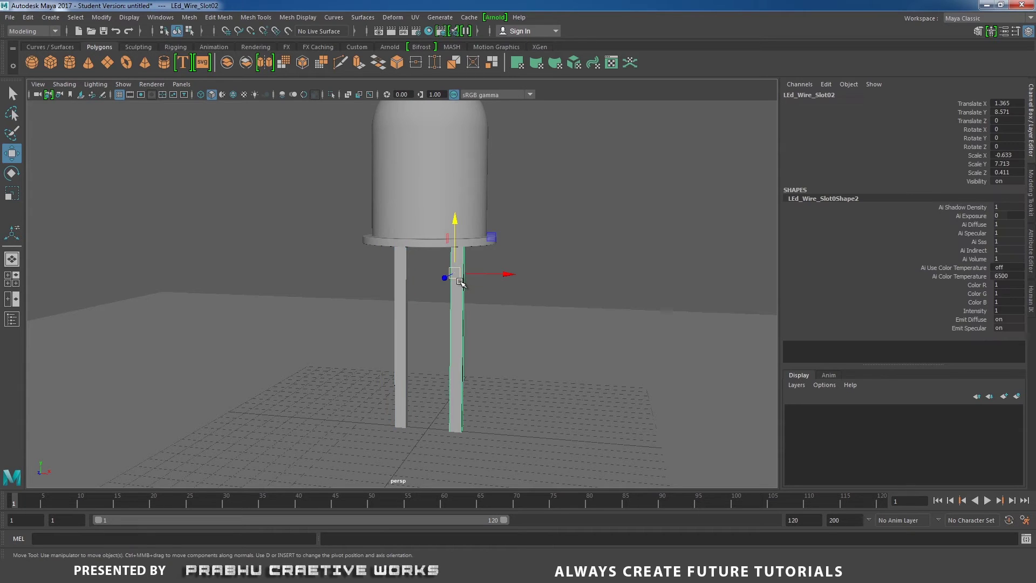
shift+click(400, 287)
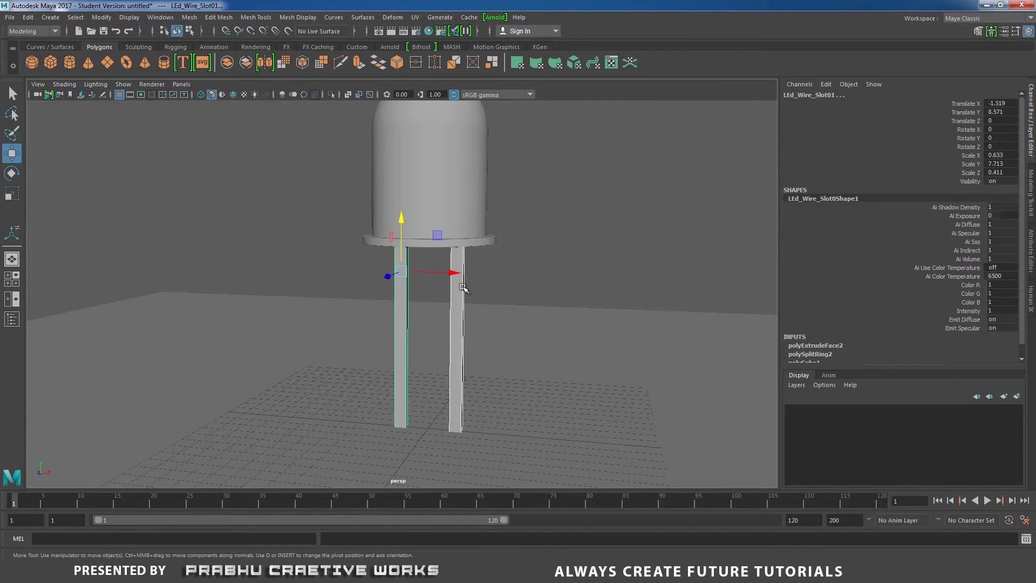
shift+right_click(463, 287)
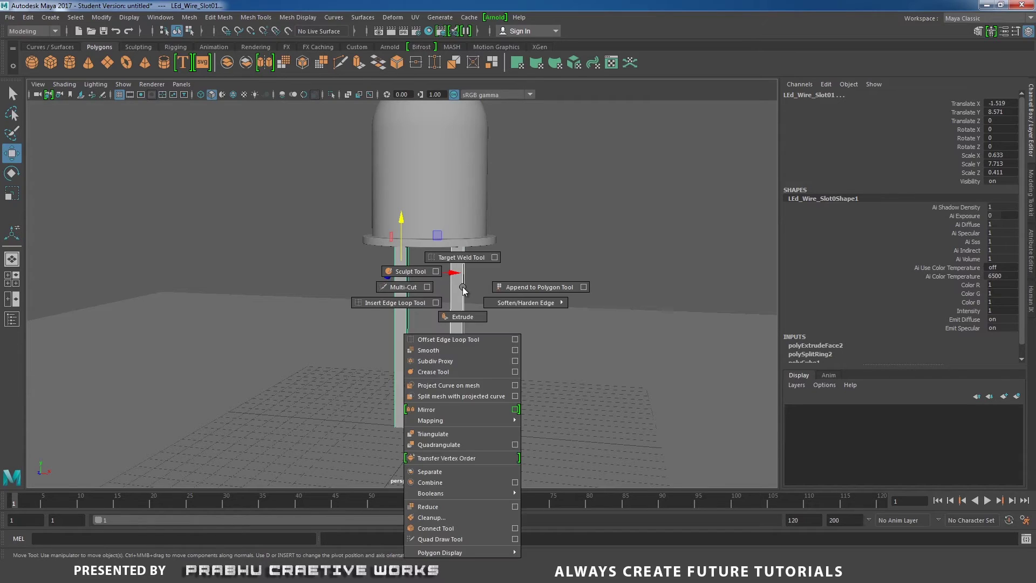
click(442, 481)
click(494, 291)
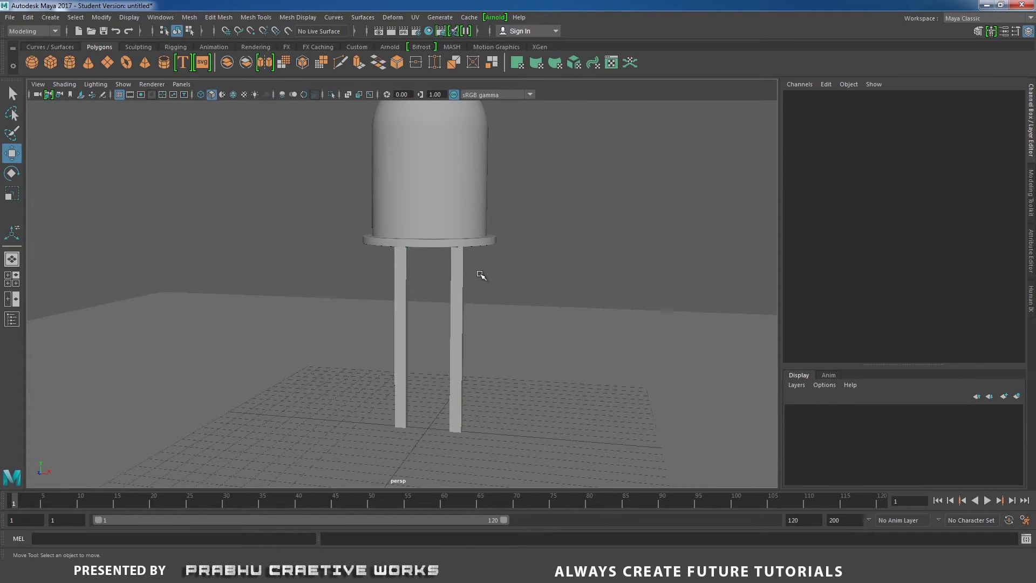
- Select the combined leads, open the Outliner and delete all construction history to clear the leftover lead groups
click(454, 269)
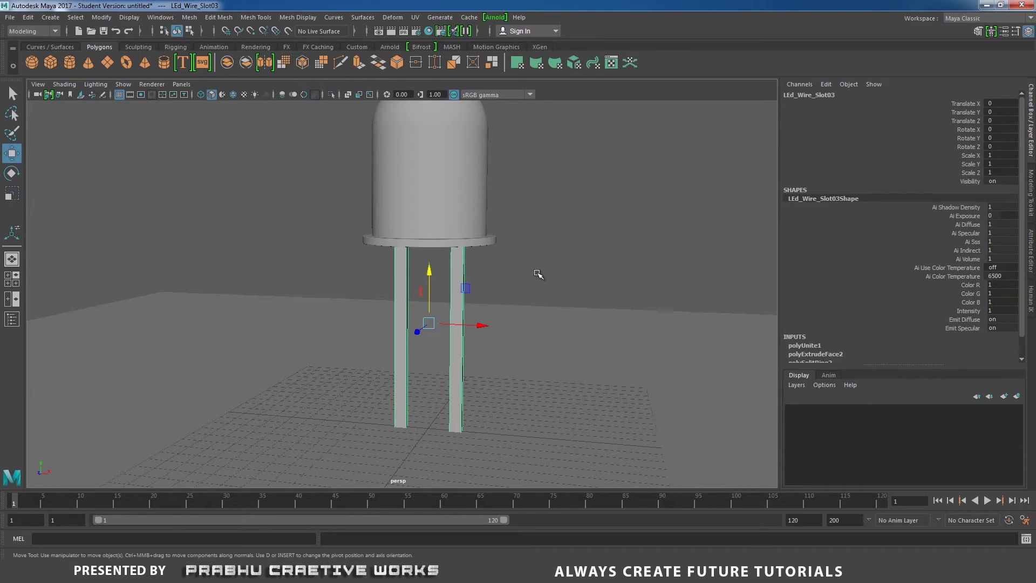
click(160, 17)
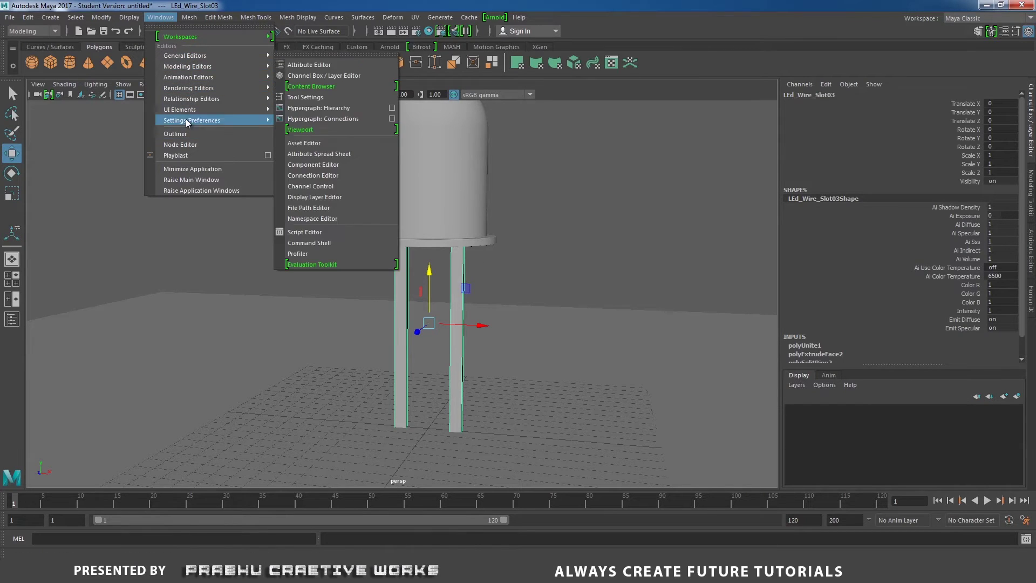
click(187, 133)
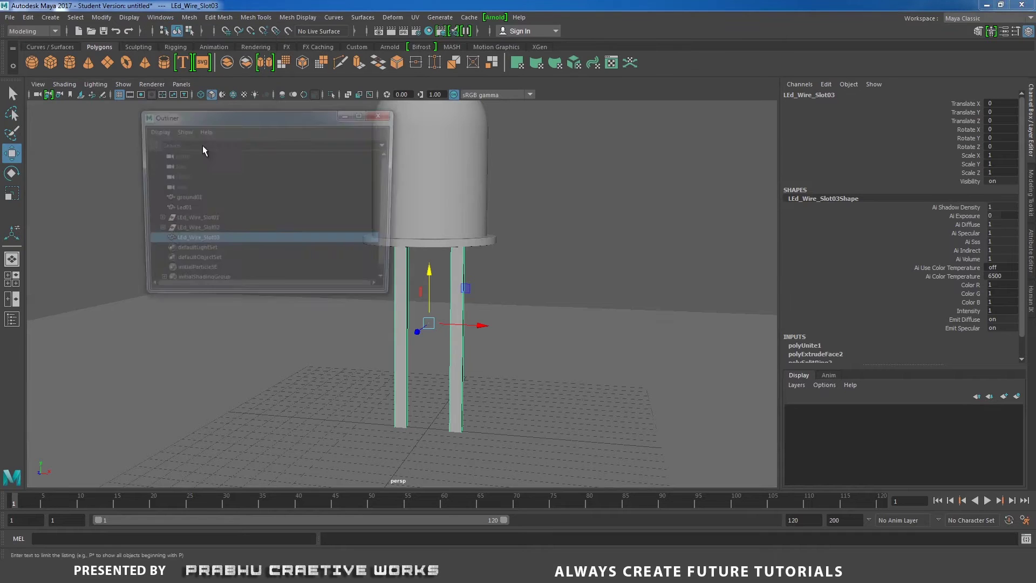
drag(265, 123, 220, 128)
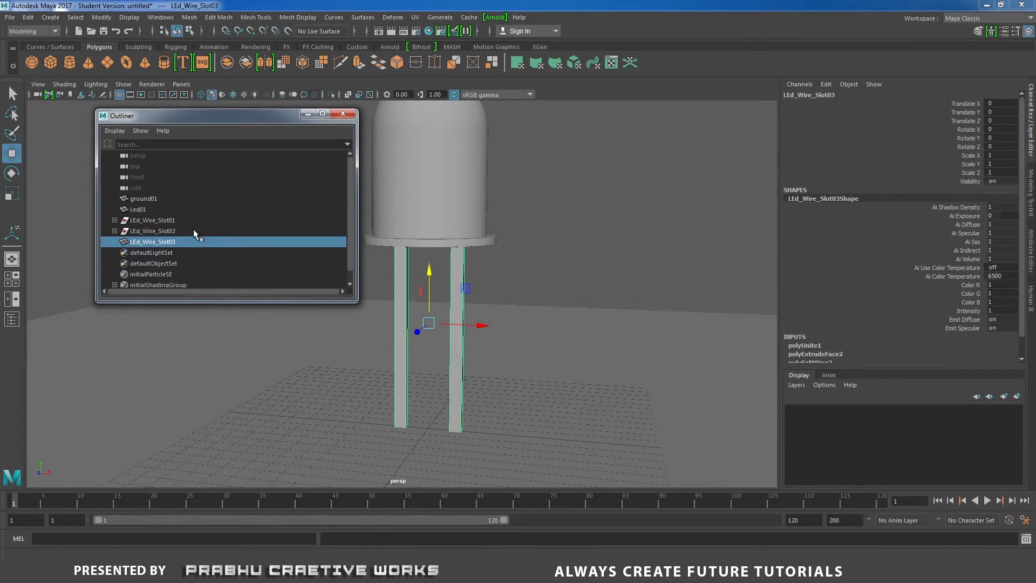
click(27, 16)
mouse_move(80, 160)
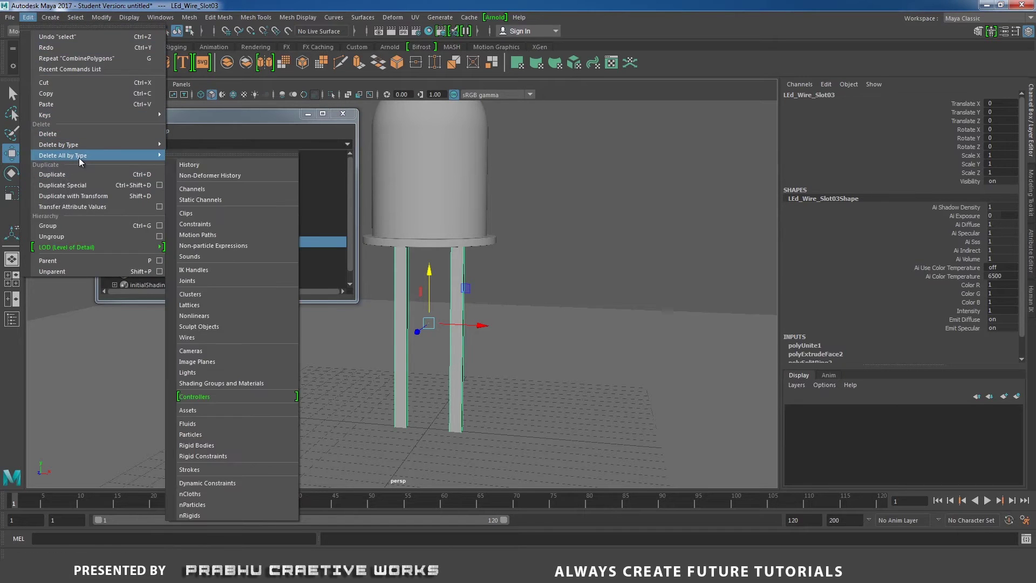
click(226, 163)
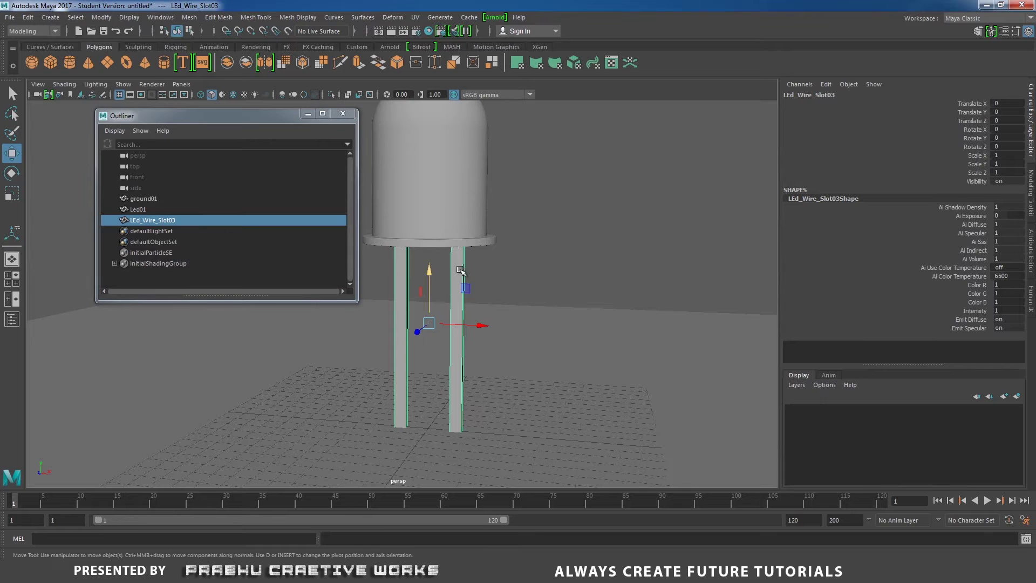
alt+drag(519, 271, 502, 268)
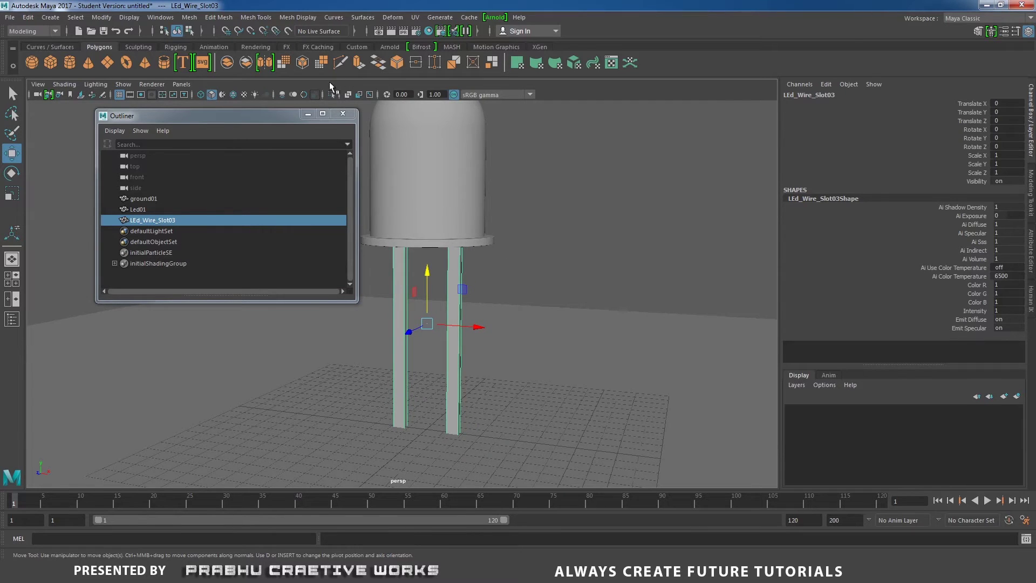
- Isolate the combined leads in the perspective view and switch them to edge selection
click(331, 95)
right_drag(566, 195, 567, 163)
alt+middle_drag(610, 200, 626, 202)
alt+drag(551, 218, 567, 222)
alt+right_drag(567, 222, 613, 211)
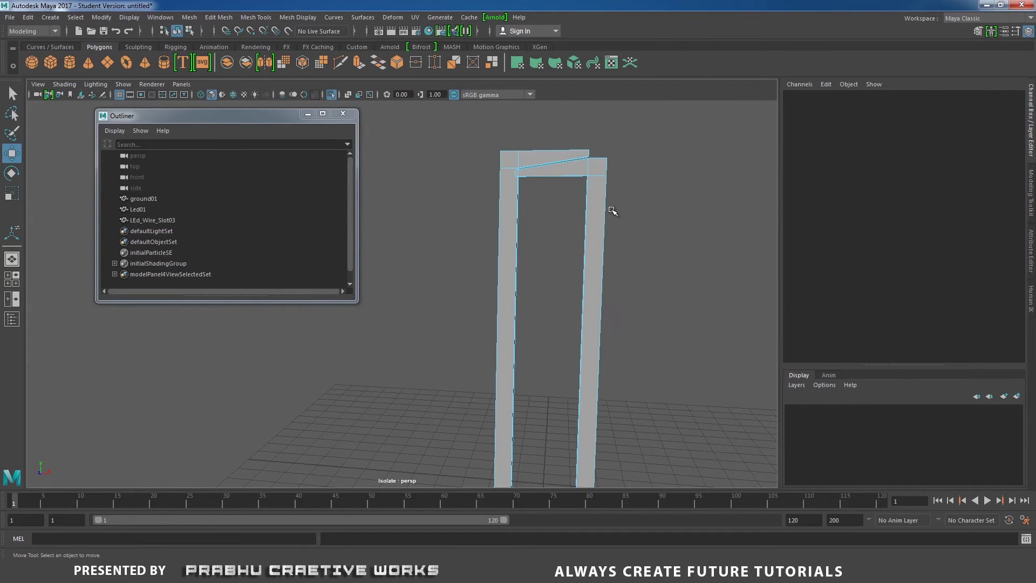
- In the wireframe front view, shift the tip vertices of the second lead's arm inward to just past the first lead's inner edge
key(space)
drag(614, 213, 613, 241)
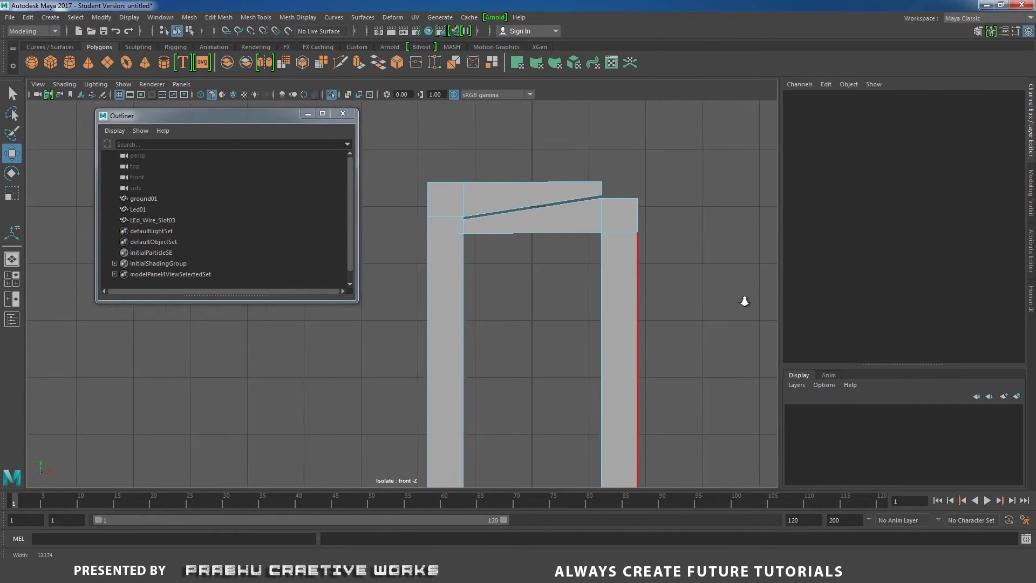
key(4)
alt+right_drag(562, 264, 657, 300)
right_drag(534, 200, 512, 199)
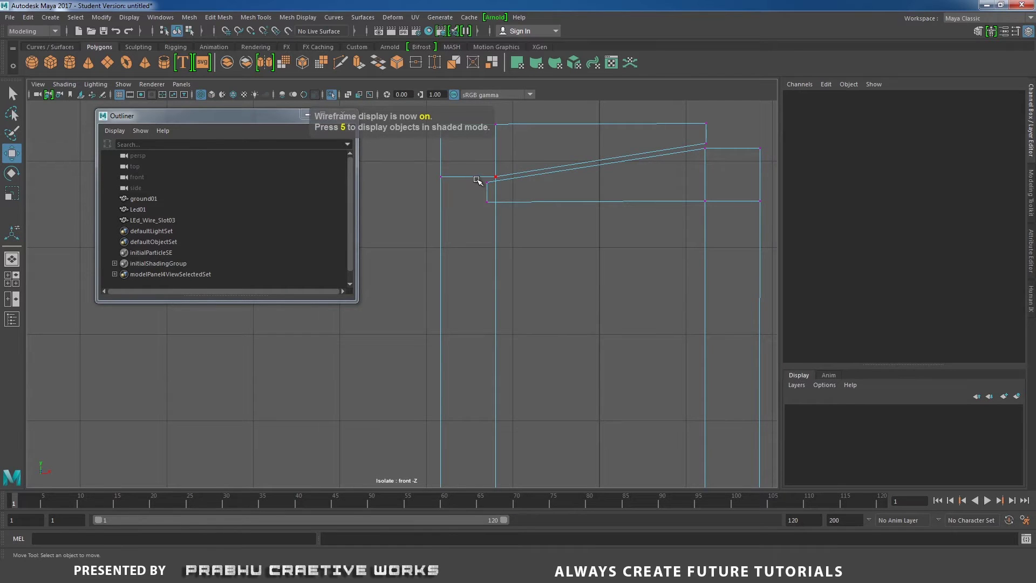
drag(475, 179, 547, 193)
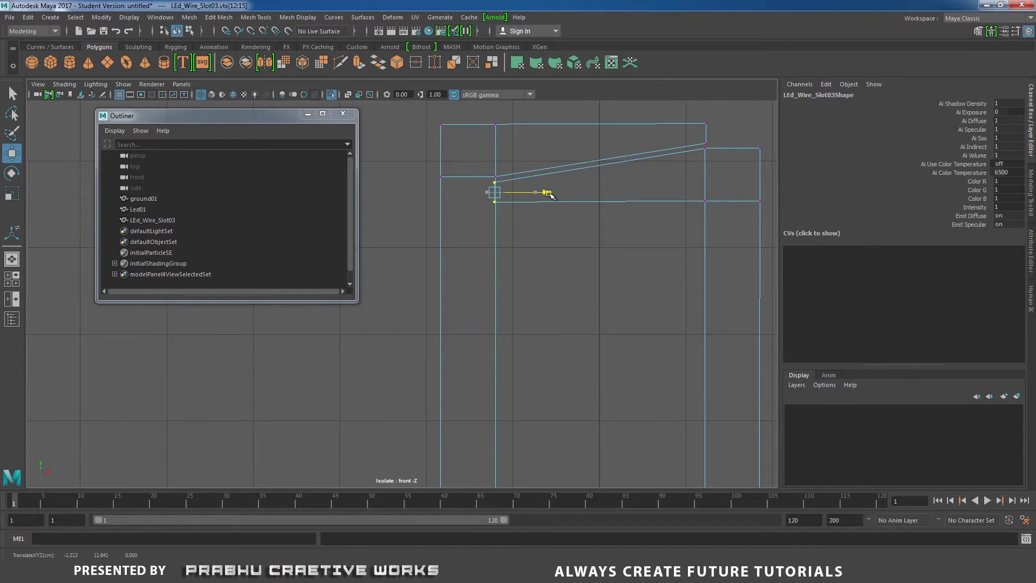
drag(501, 139, 501, 138)
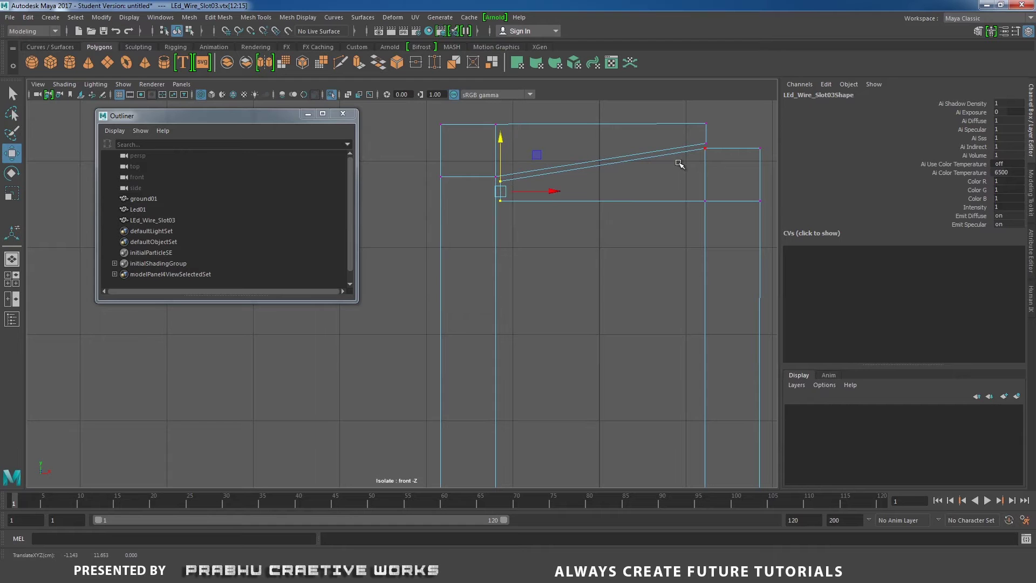
- Select all edges of the leads and bevel them, with the shaded perspective view framed on their upper ends
right_drag(703, 156, 714, 120)
scroll(507, 163, down, 8)
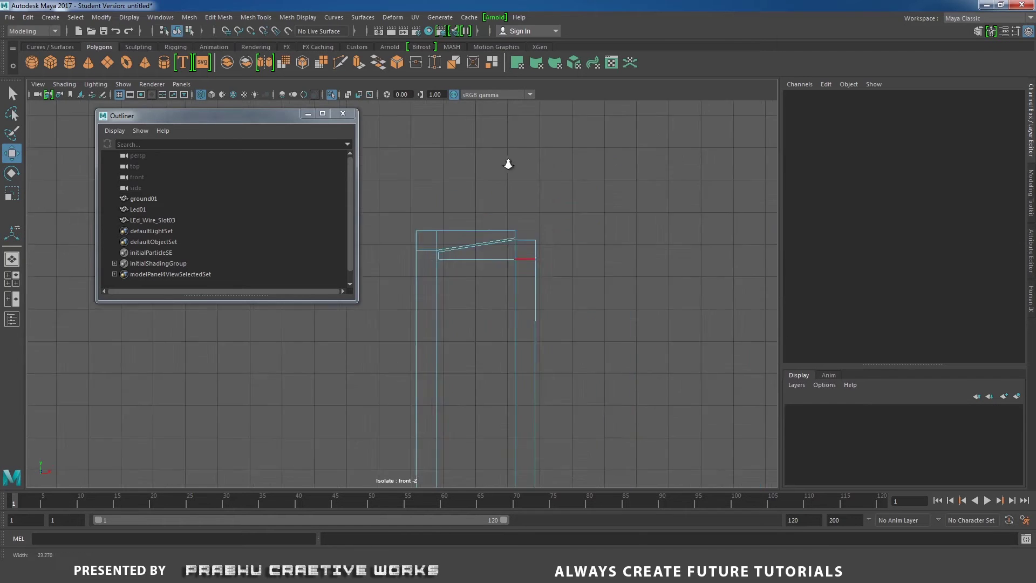
alt+middle_drag(532, 196, 607, 151)
scroll(572, 205, down, 2)
drag(497, 128, 688, 453)
alt+middle_drag(626, 287, 558, 296)
key(space)
drag(558, 294, 559, 270)
alt+drag(556, 286, 492, 300)
key(5)
alt+middle_drag(589, 267, 499, 278)
alt+right_drag(499, 278, 650, 347)
alt+middle_drag(576, 254, 556, 301)
shift+right_drag(554, 248, 586, 251)
alt+right_drag(610, 263, 667, 287)
alt+middle_drag(585, 264, 604, 284)
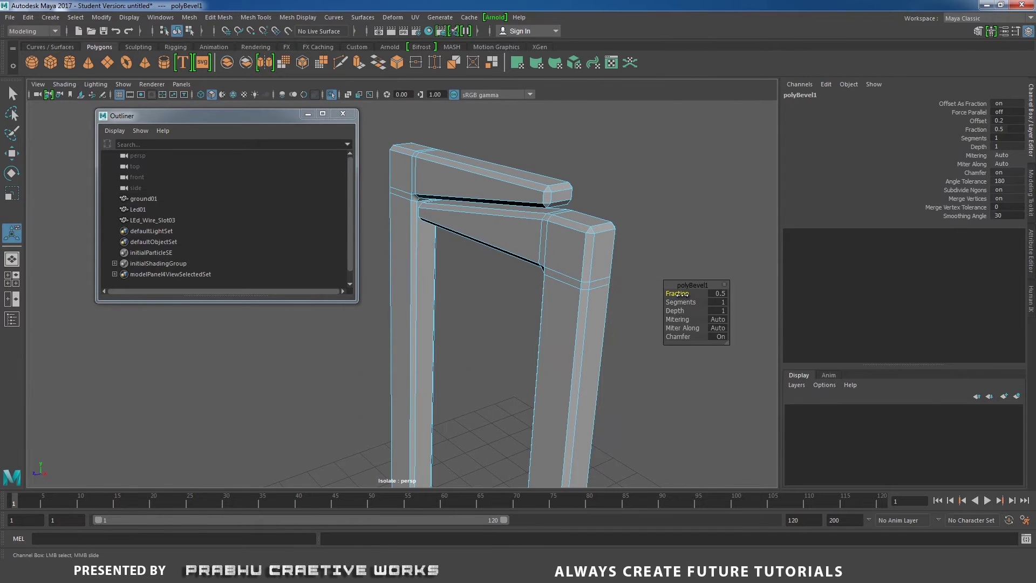
- Set the bevel fraction to 0.2 with 2 segments, then return to object mode with nothing selected
drag(685, 295, 680, 295)
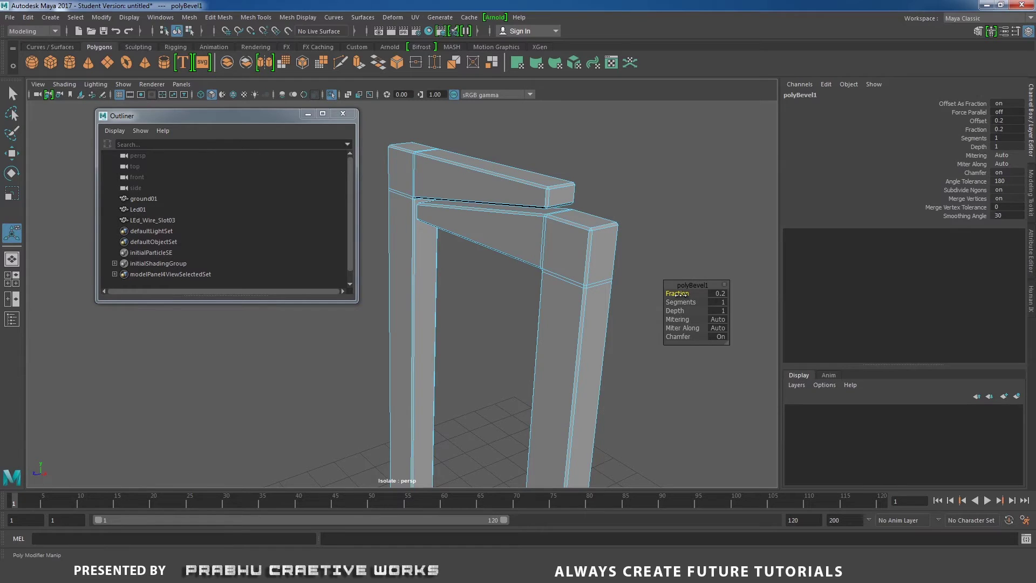
drag(684, 302, 696, 303)
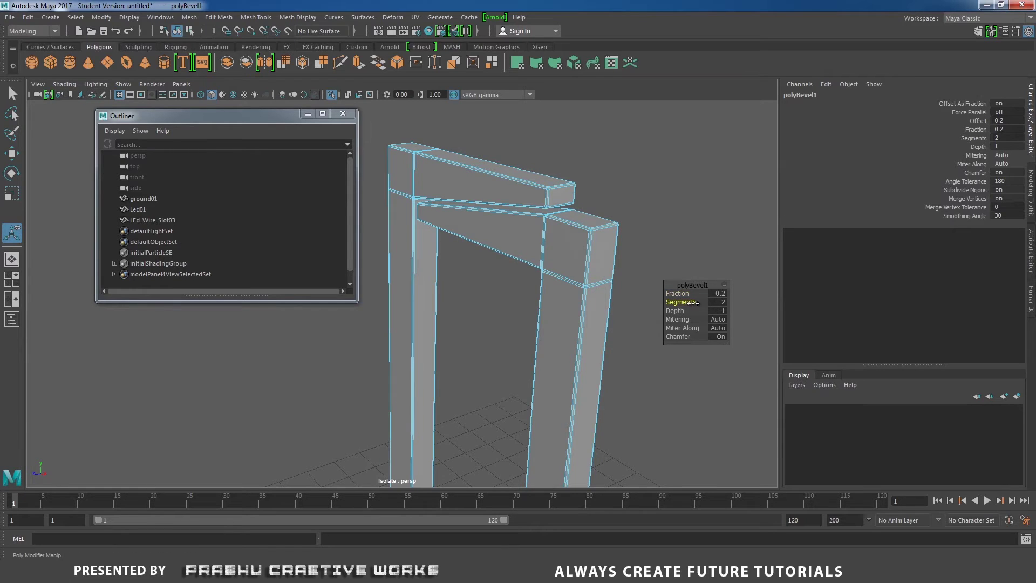
right_drag(606, 232, 681, 199)
click(683, 195)
alt+right_drag(686, 274, 516, 269)
alt+middle_drag(516, 269, 604, 219)
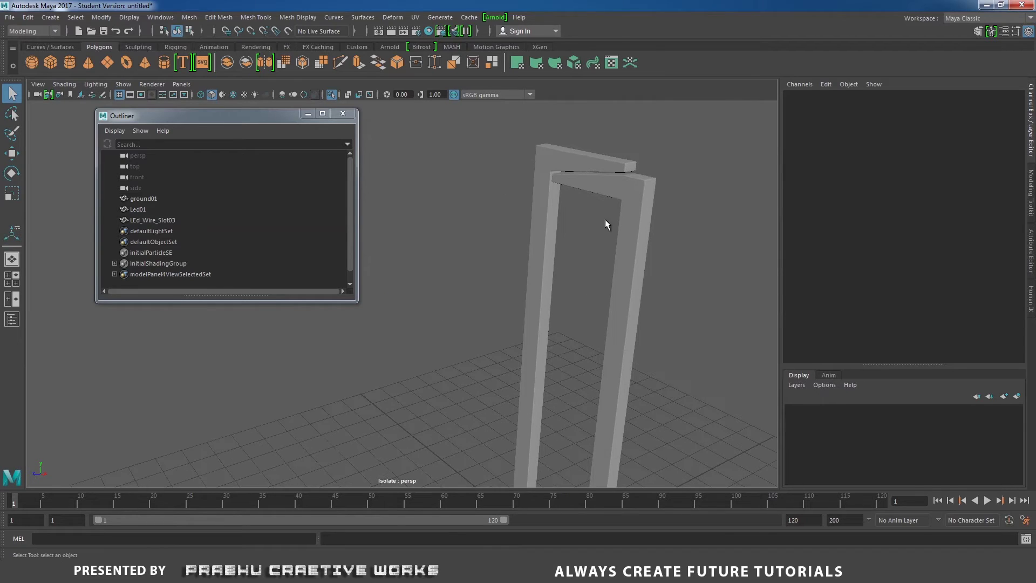
- Soften the edge normals of the combined leads and deselect them
click(631, 214)
click(311, 18)
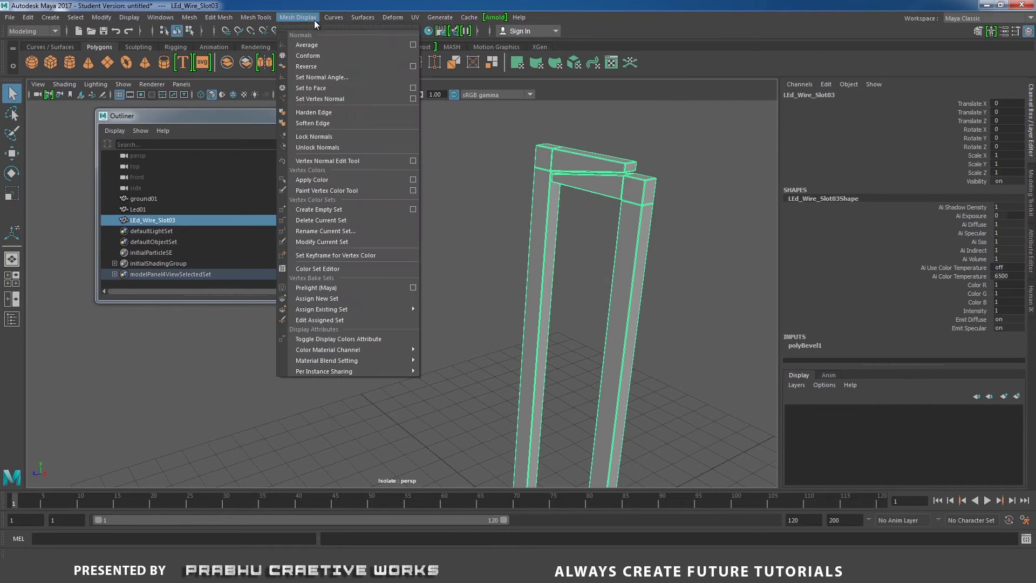
click(316, 124)
click(389, 178)
- Select LEd_Wire_Slot03 and delete all construction history in the scene
click(162, 221)
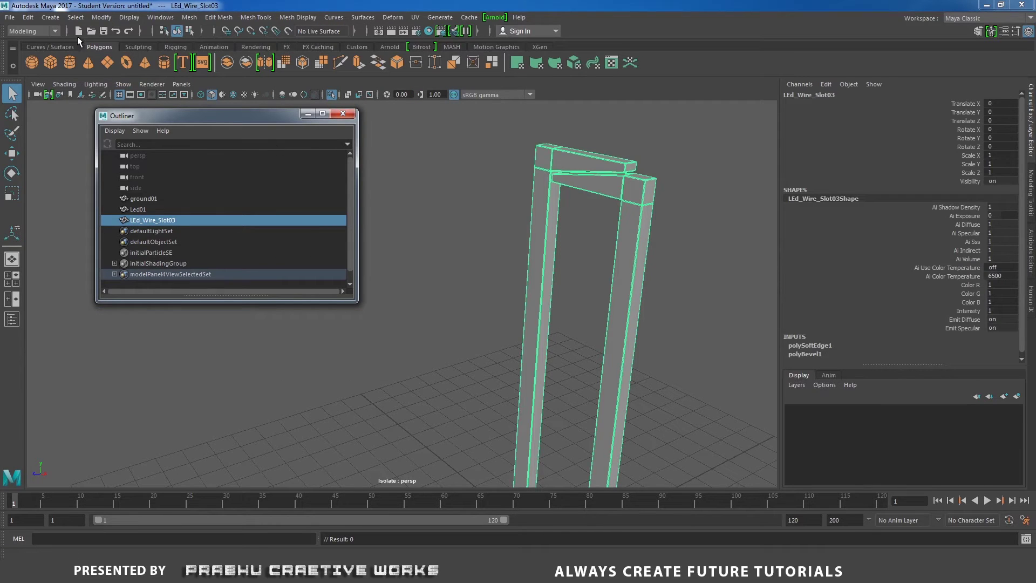
click(32, 19)
mouse_move(131, 155)
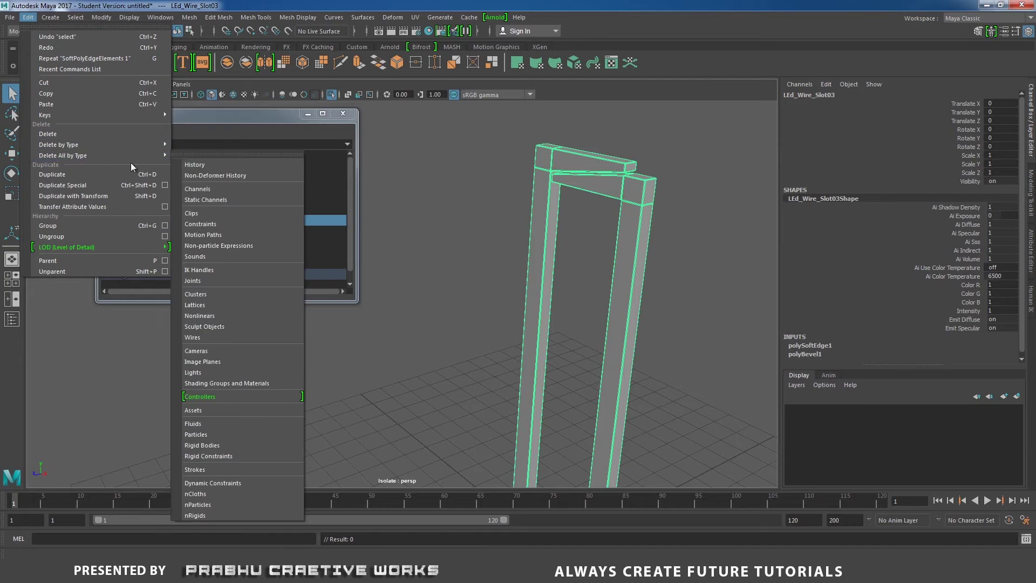
click(203, 165)
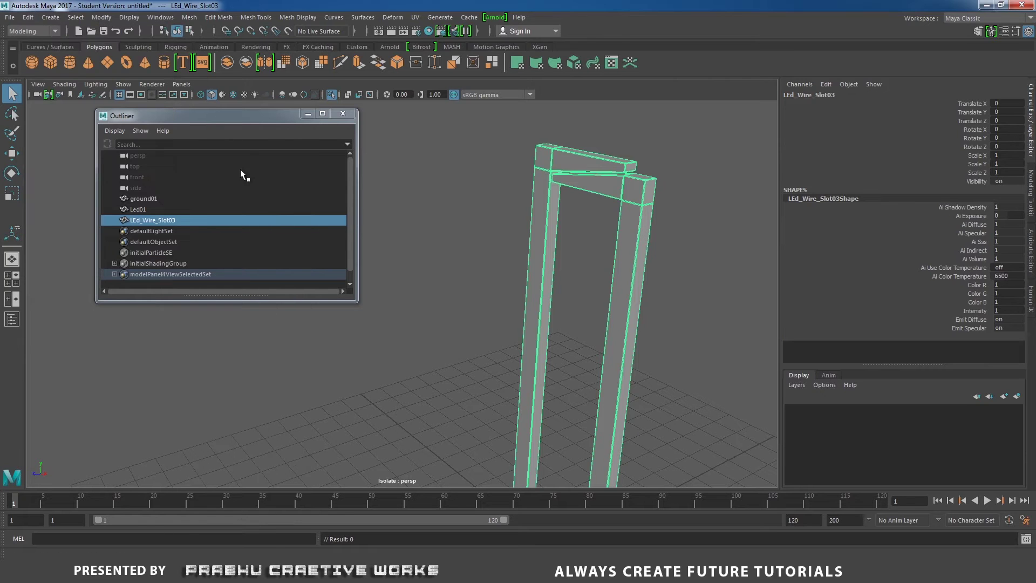
- End the isolation so the whole scene shows, with the LED body selected to inspect it, and deselect it
click(144, 209)
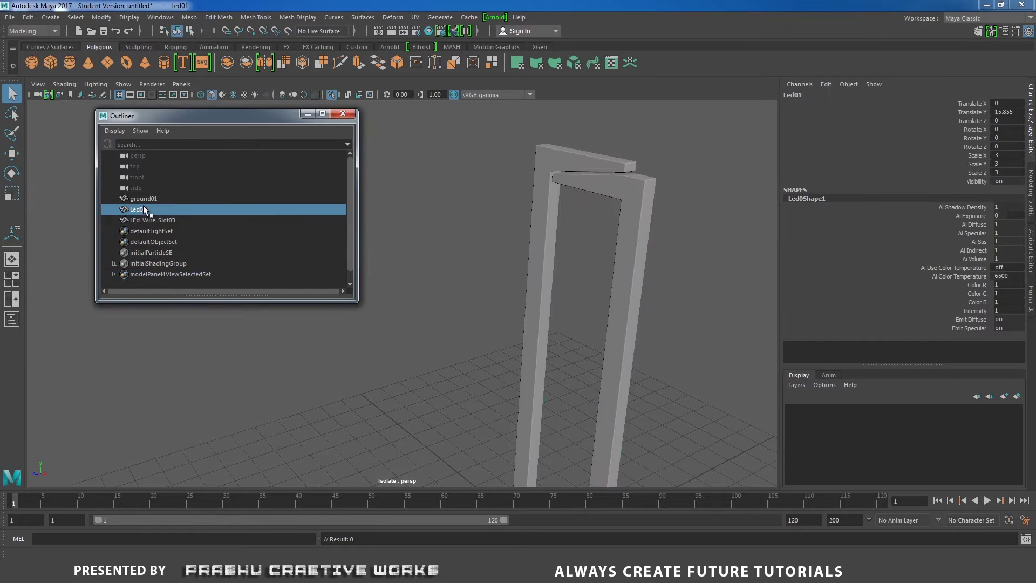
click(331, 95)
alt+drag(440, 224, 455, 229)
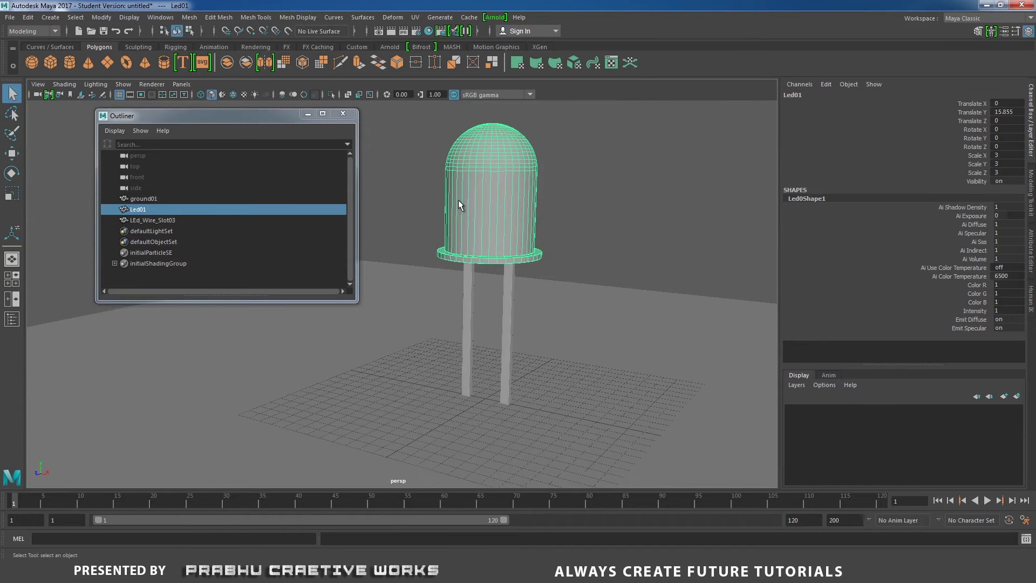
click(558, 161)
alt+drag(558, 161, 550, 201)
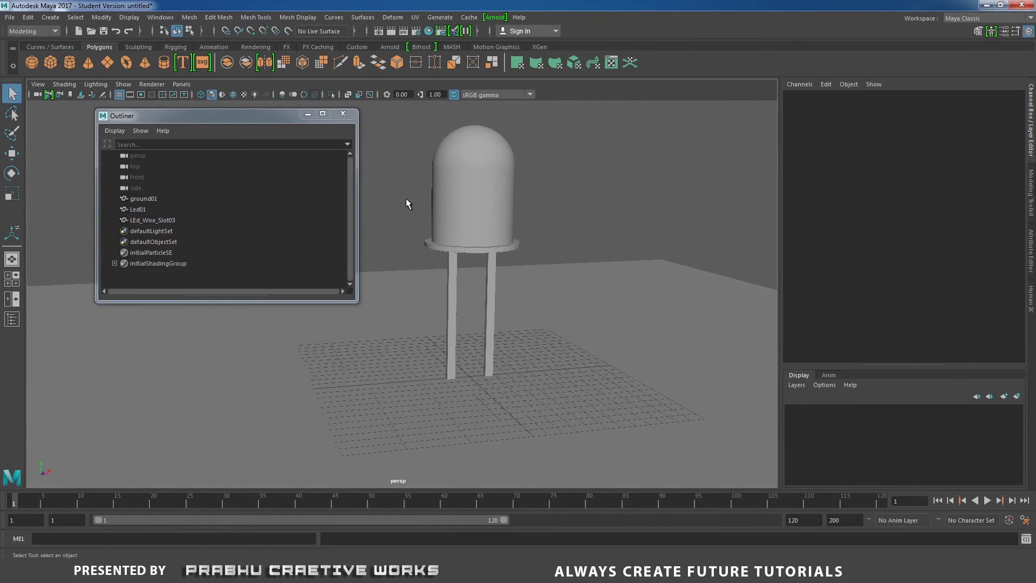
- Group the LED body and its leads, and rename the group Led_grp01
drag(391, 143, 529, 257)
key(ctrl+g)
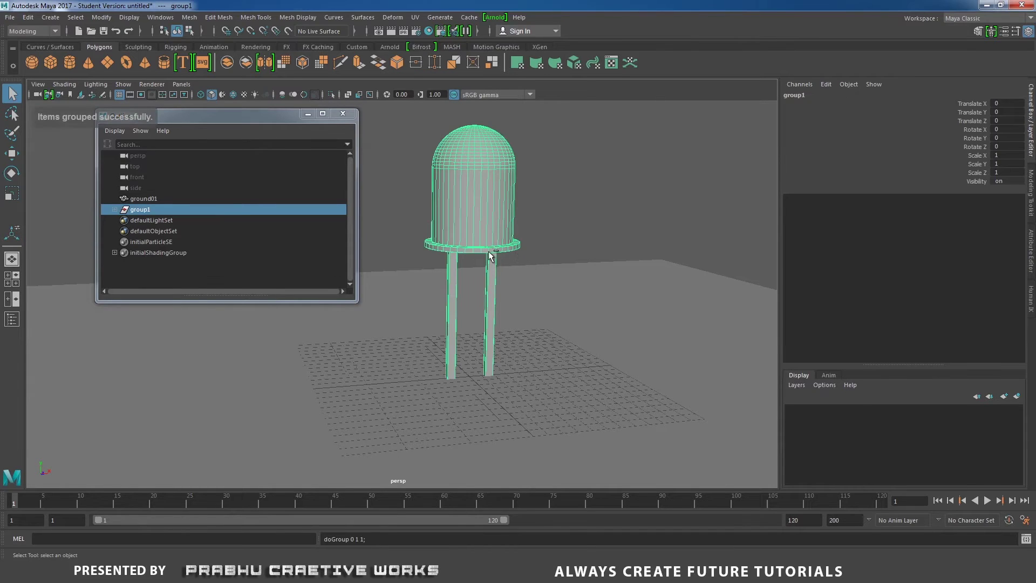
double_click(156, 210)
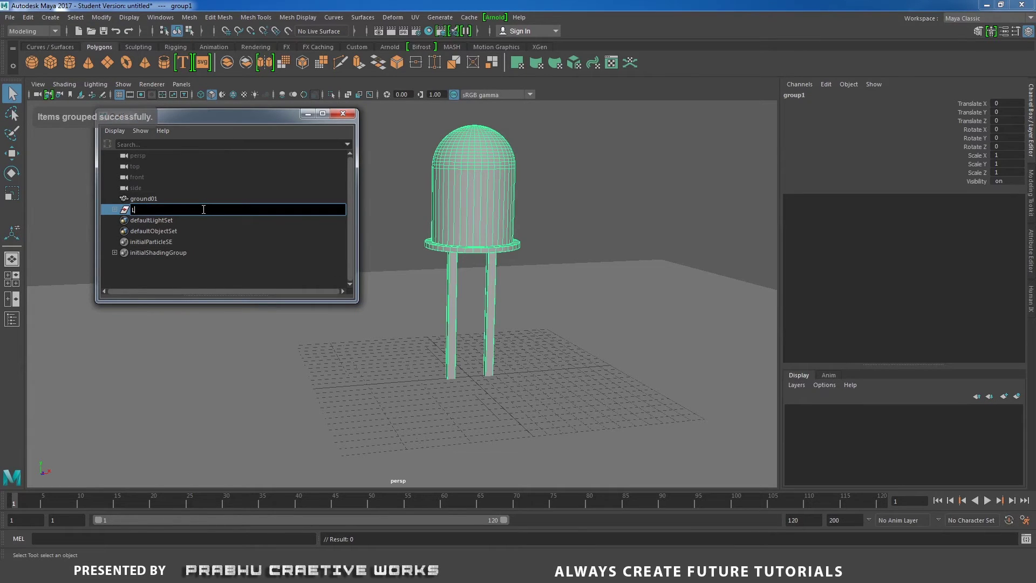
text(Led_grp01)
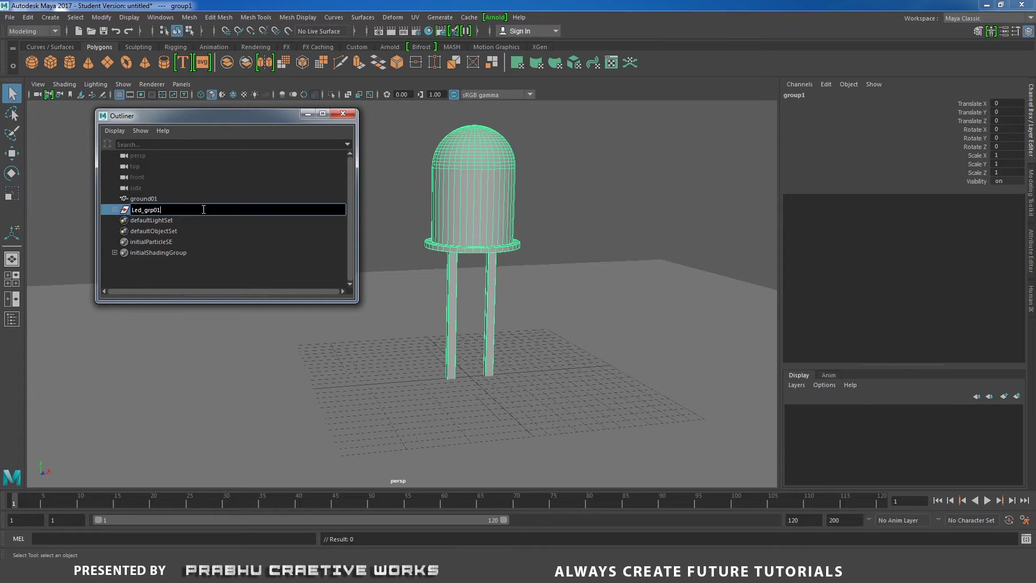
key(Return)
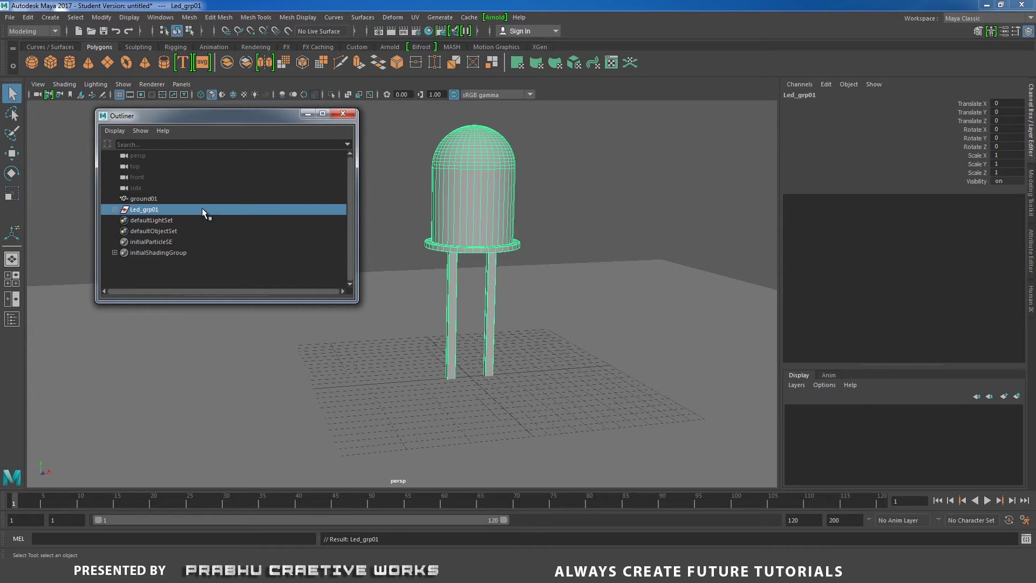
- Move the LED group about 12 units in the negative X direction from the grid centre
alt+drag(464, 232, 387, 224)
alt+right_drag(386, 224, 348, 223)
alt+drag(449, 232, 451, 239)
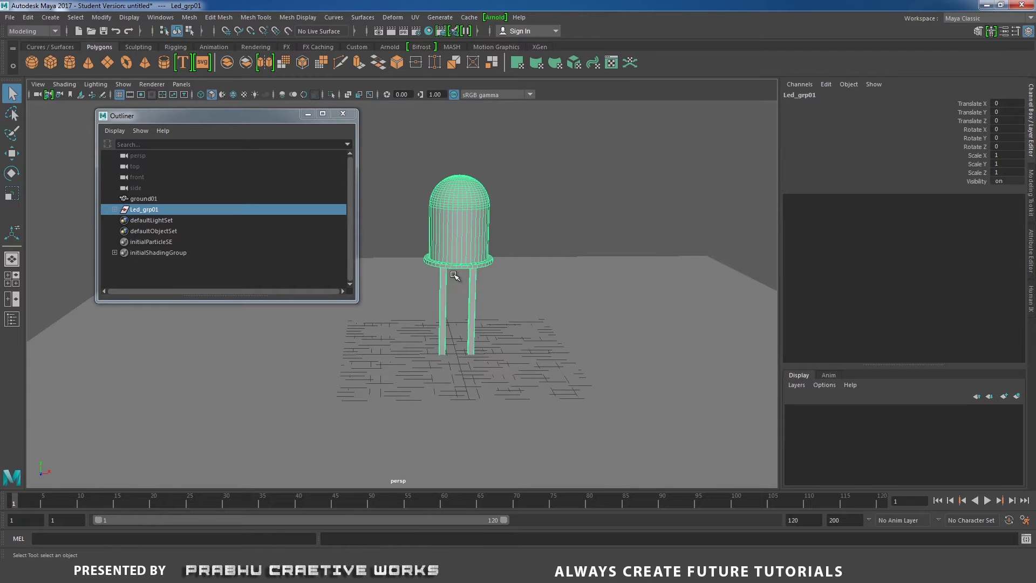
key(w)
drag(514, 355, 394, 356)
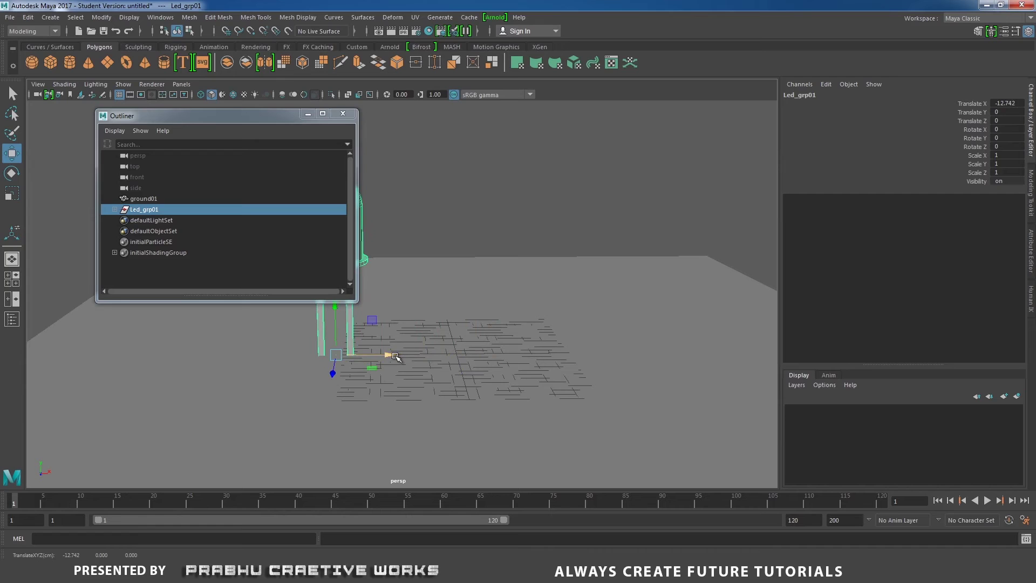
- Duplicate the LED group and place the copy along X on the opposite side of the grid centre
key(ctrl+d)
drag(394, 357, 593, 353)
scroll(634, 343, down, 3)
alt+middle_drag(644, 301, 760, 291)
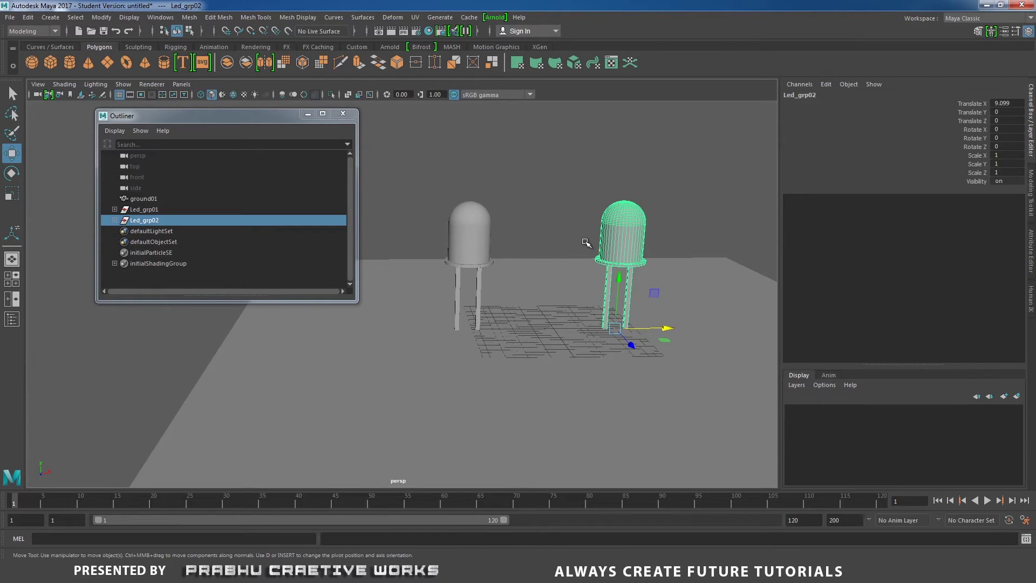
drag(667, 328, 507, 309)
click(208, 210)
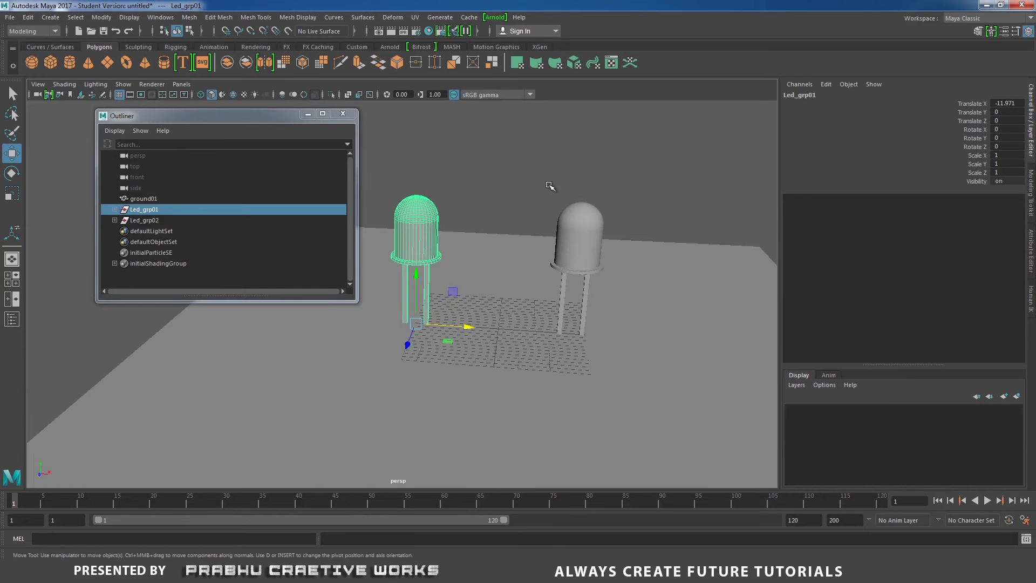
click(549, 185)
- Select the ground plane and scale it up uniformly to about 331
alt+drag(548, 185, 540, 300)
click(605, 319)
alt+right_drag(605, 319, 417, 300)
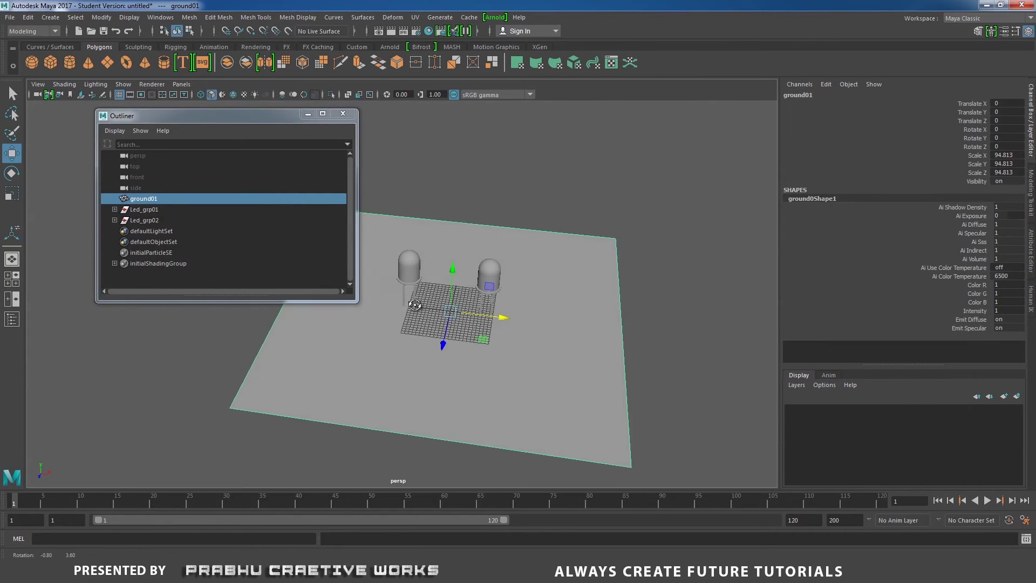
key(r)
drag(452, 310, 520, 319)
alt+right_drag(567, 234, 687, 303)
alt+drag(687, 303, 691, 264)
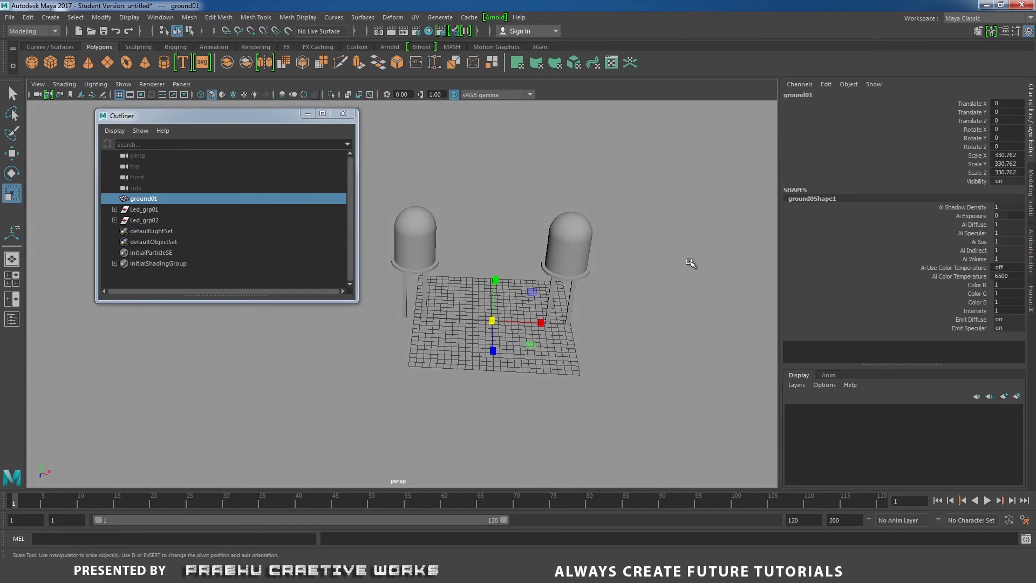
alt+middle_drag(691, 264, 665, 264)
- Move the Outliner aside and minimise it to free the viewport
drag(274, 121, 225, 131)
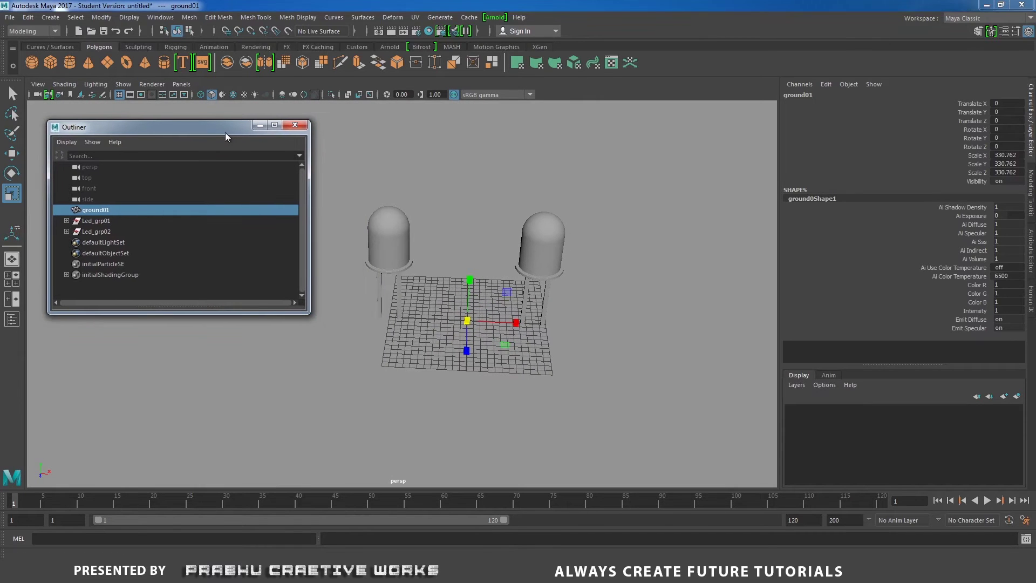
click(270, 128)
alt+drag(361, 240, 372, 233)
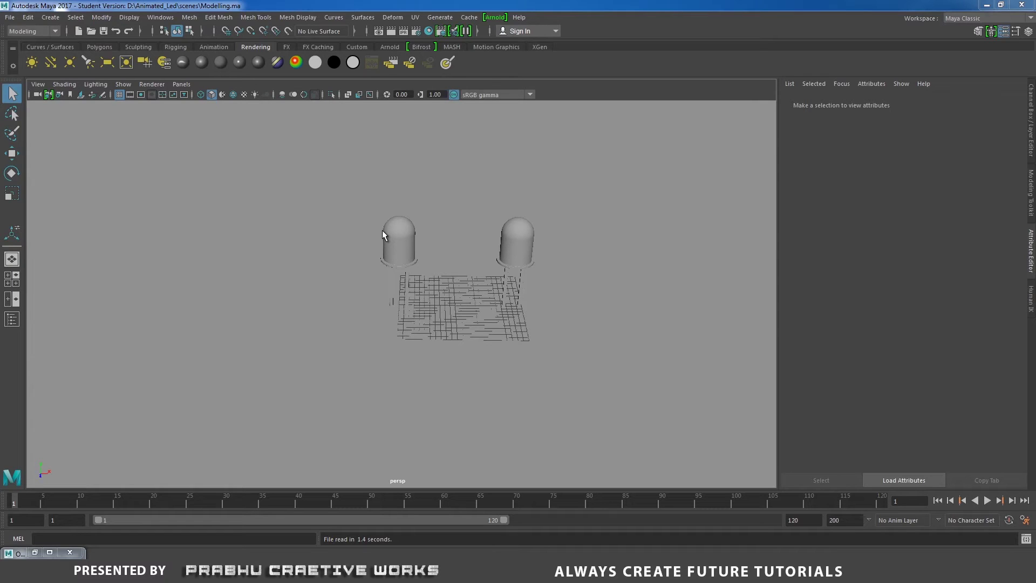
- Switch to the four-view layout and enlarge the top and perspective views over the front and side views
click(420, 254)
key(space)
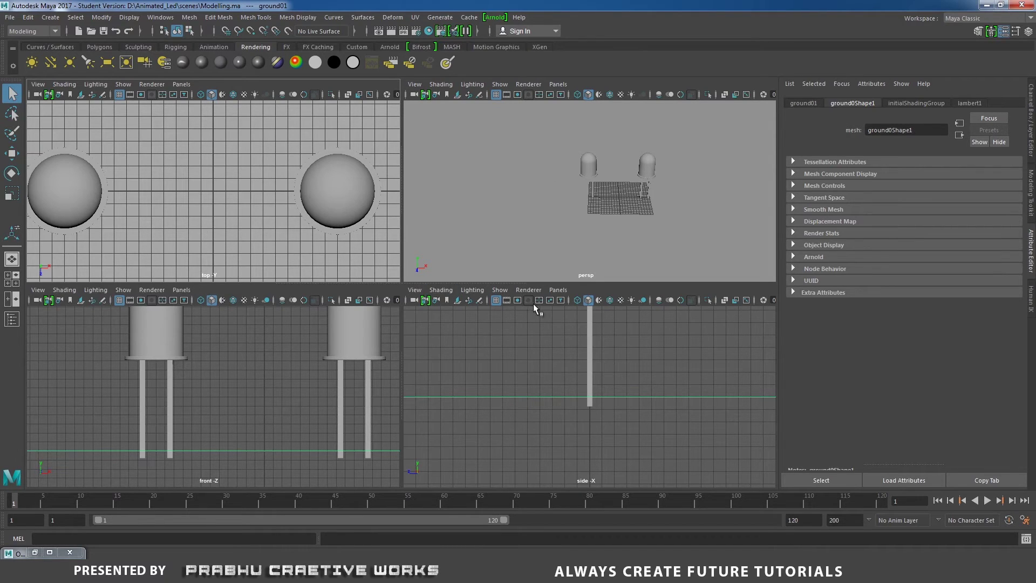
drag(526, 284, 512, 472)
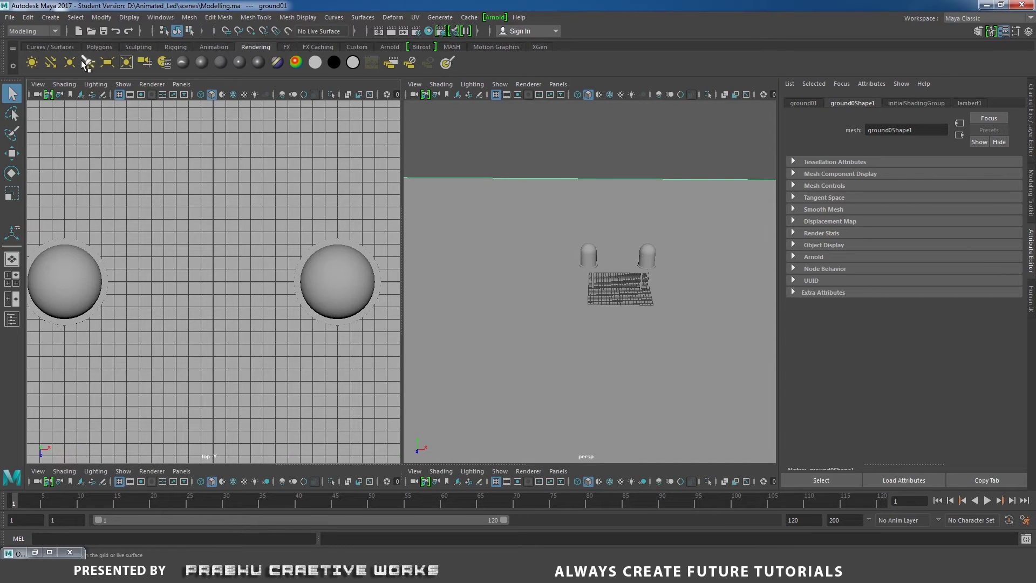
- Create a camera at the grid centre and scale its icon up uniformly about 10 times
click(144, 63)
alt+drag(637, 306, 583, 309)
alt+right_drag(583, 309, 698, 363)
alt+middle_drag(698, 364, 640, 320)
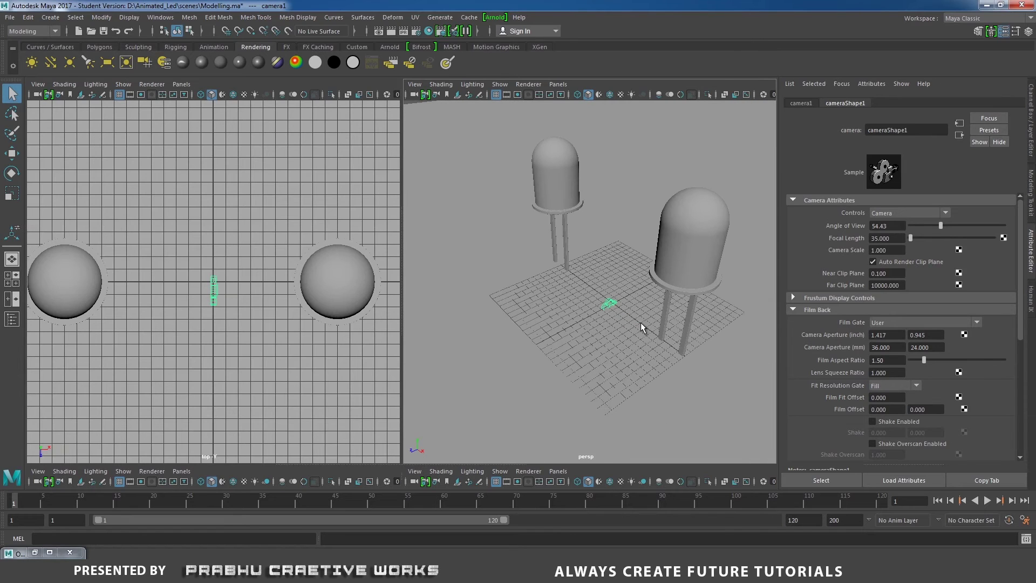
key(r)
drag(613, 304, 779, 173)
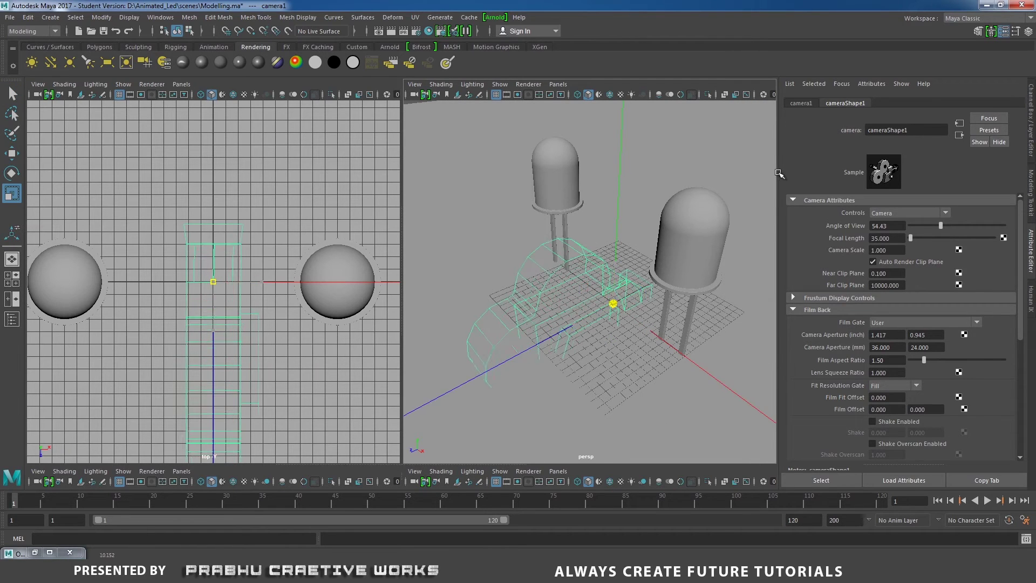
- Replace the top view with the view through the new camera
click(180, 84)
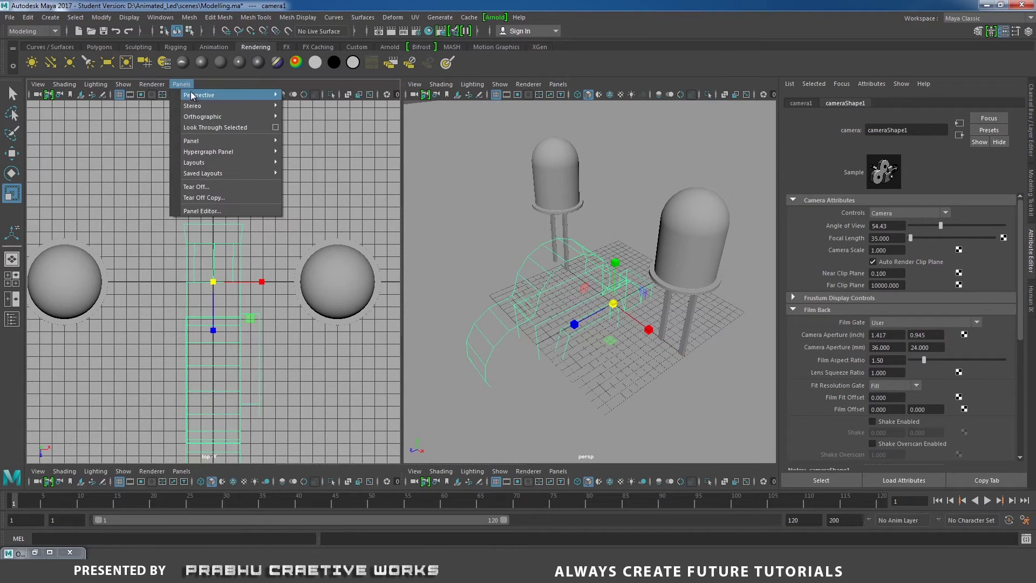
mouse_move(192, 95)
click(300, 94)
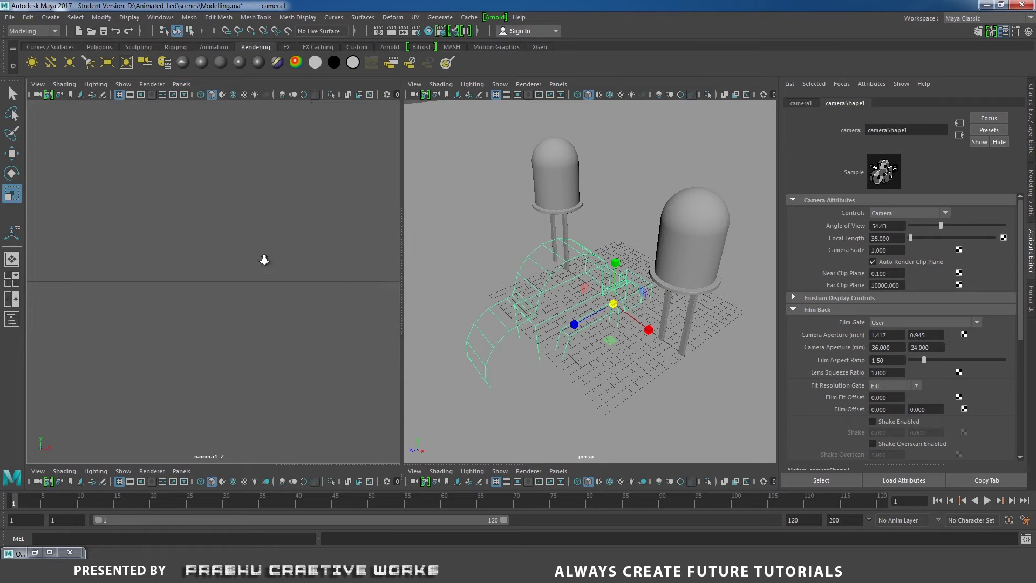
- Pull the new camera back and orbit it so that both LEDs and the grid are framed from the front
alt+right_drag(265, 260, 111, 220)
alt+right_drag(321, 289, 229, 268)
alt+drag(279, 282, 240, 325)
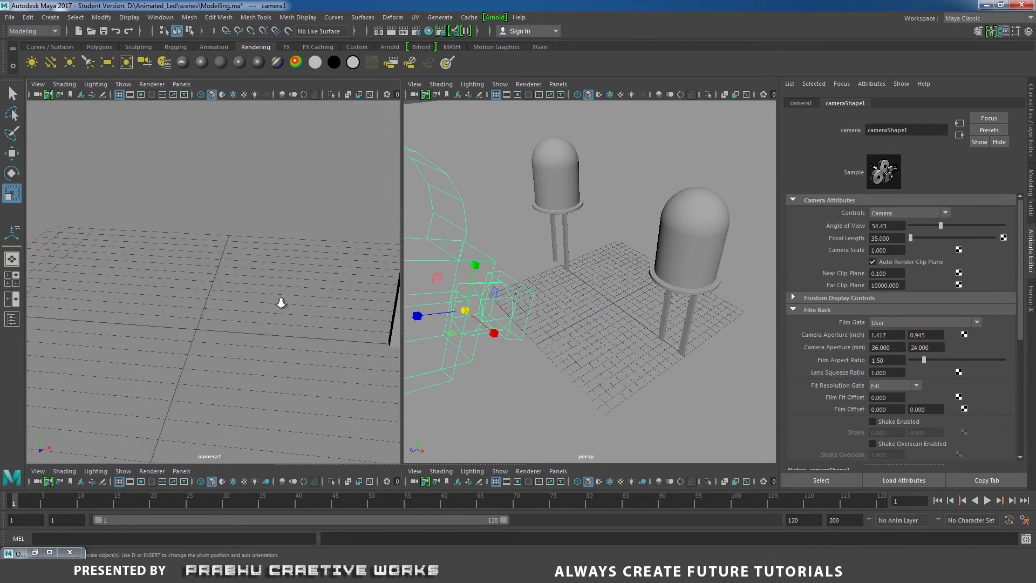
alt+right_drag(282, 303, 190, 286)
alt+right_drag(275, 305, 197, 279)
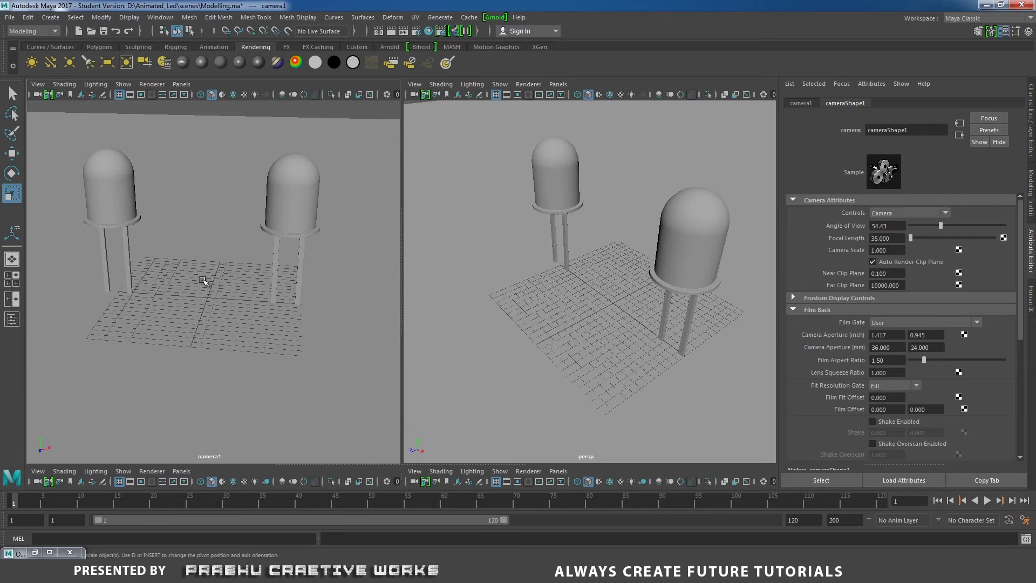
mouse_move(203, 280)
alt+mouse_down()
mouse_move(215, 261)
mouse_move(220, 272)
alt+mouse_up()
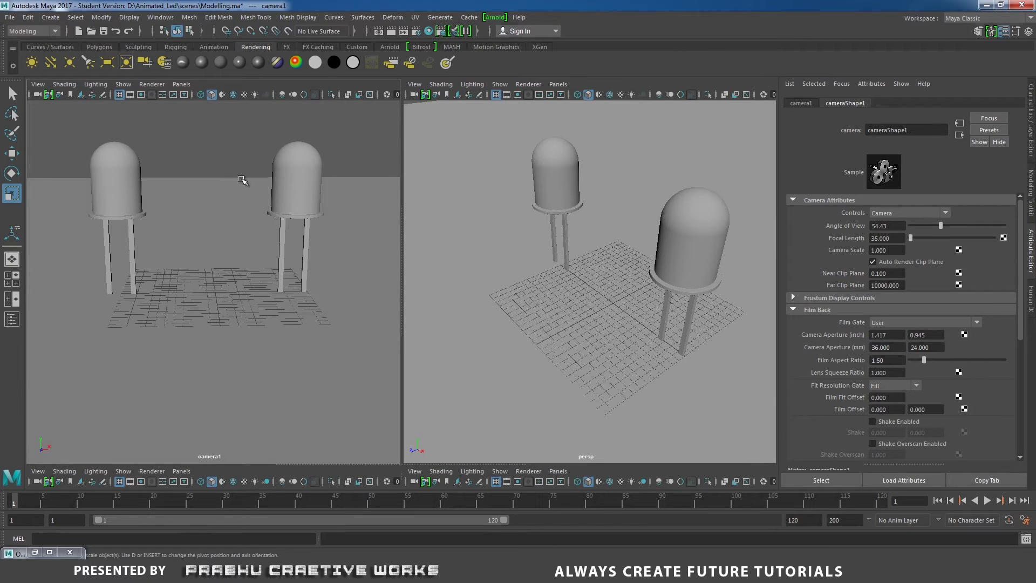
alt+drag(243, 180, 185, 212)
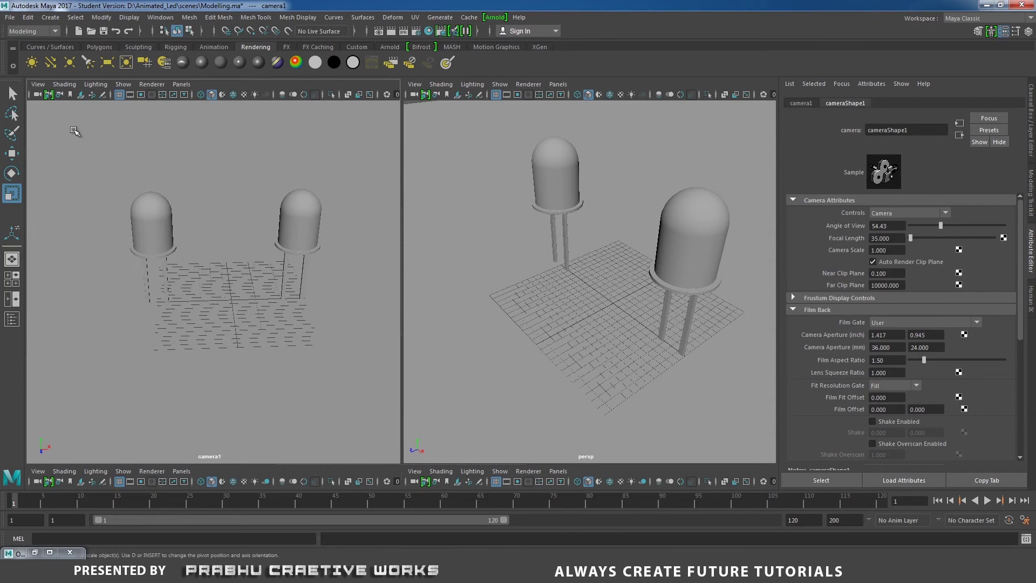
- Set the camera view's fit to Overscan, display the Resolution Gate, and adjust the camera angle on the LEDs
click(38, 84)
mouse_move(81, 291)
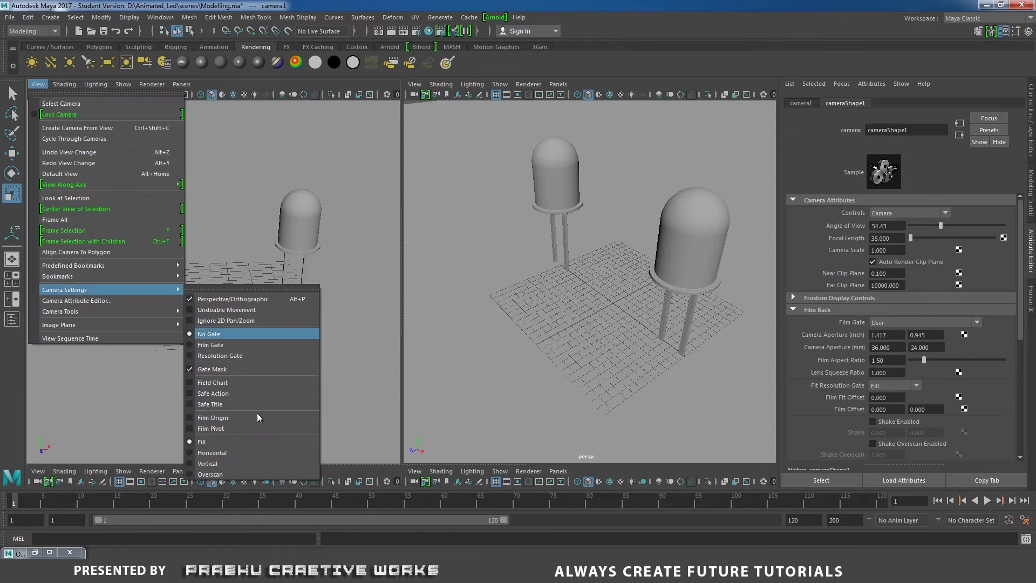
click(252, 473)
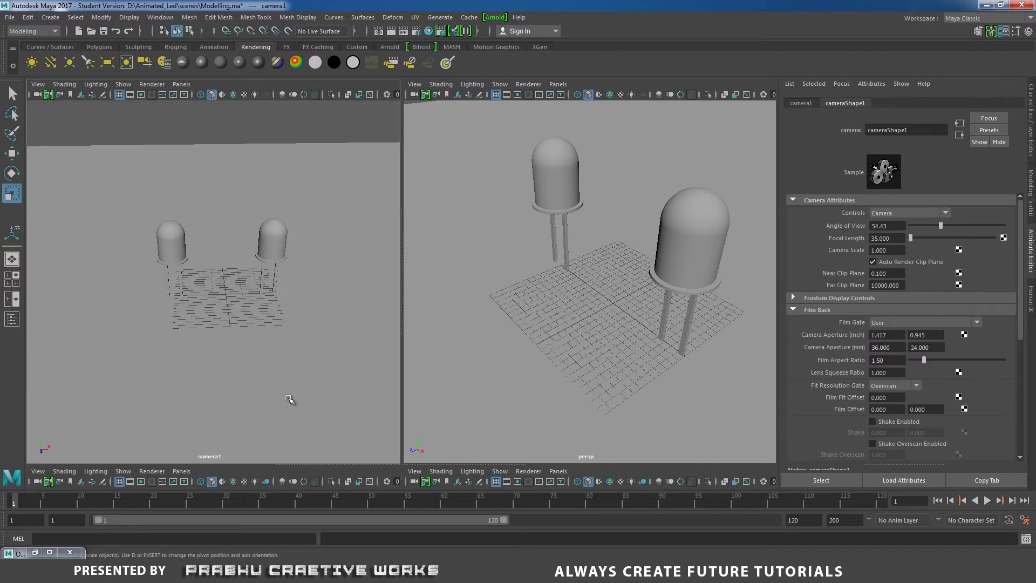
click(42, 89)
mouse_move(107, 290)
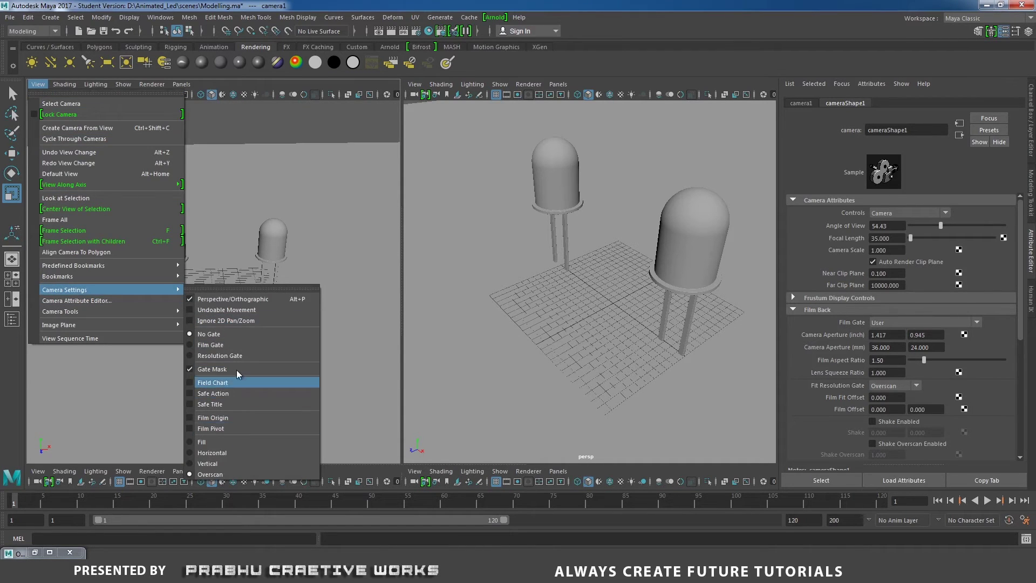
click(238, 355)
alt+drag(290, 300, 311, 308)
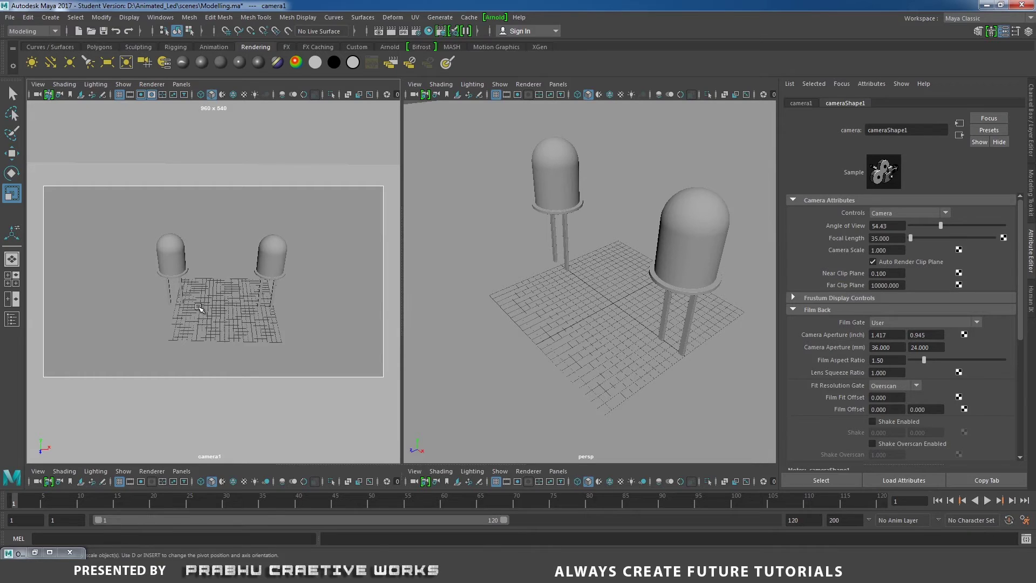
- Lower the perspective viewing angle, and open the Arnold RenderView in a taller window over the viewports
alt+drag(540, 292, 606, 298)
scroll(606, 298, up, 1)
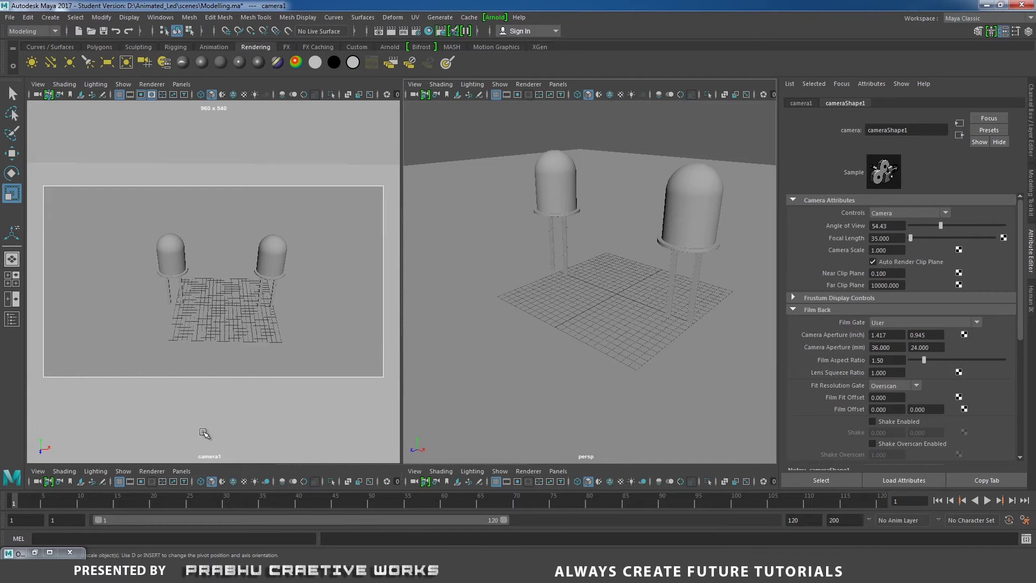
click(495, 18)
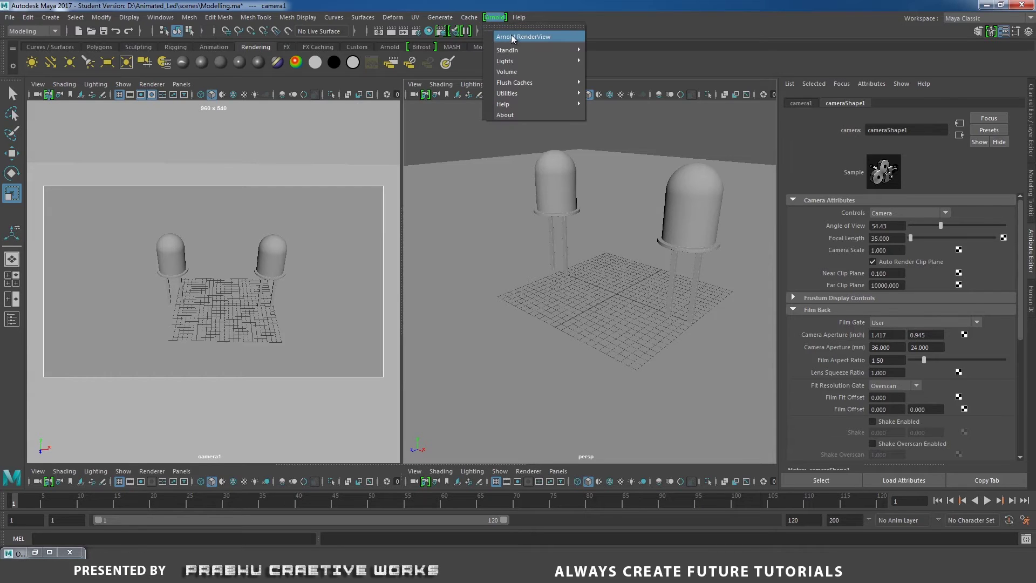
click(514, 36)
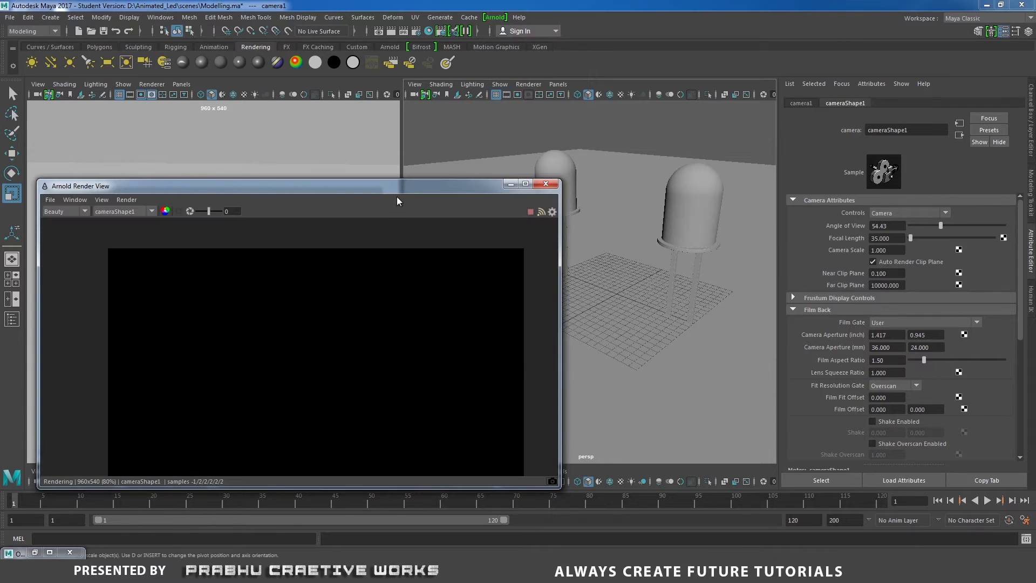
drag(400, 187, 521, 81)
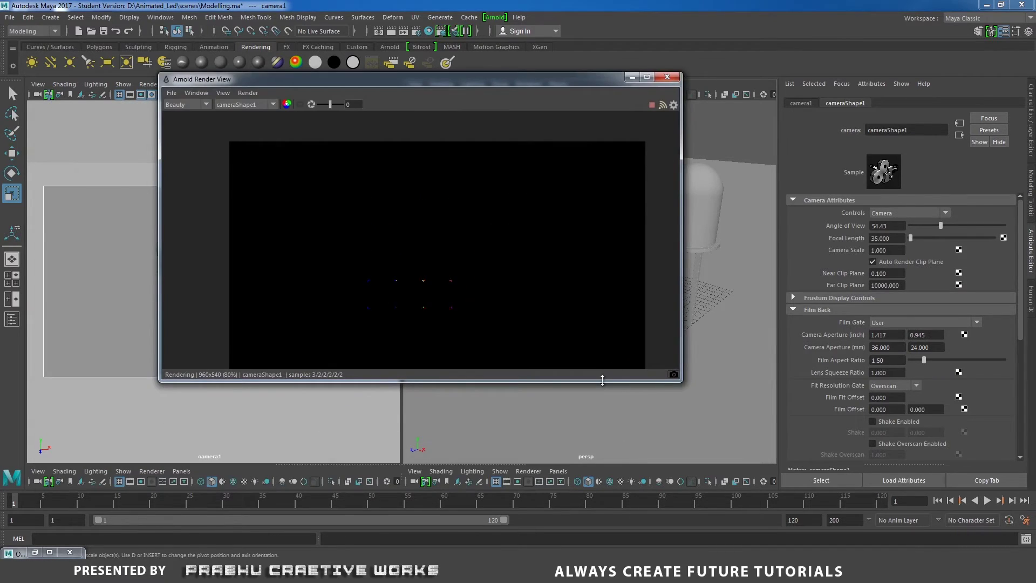
drag(602, 379, 602, 440)
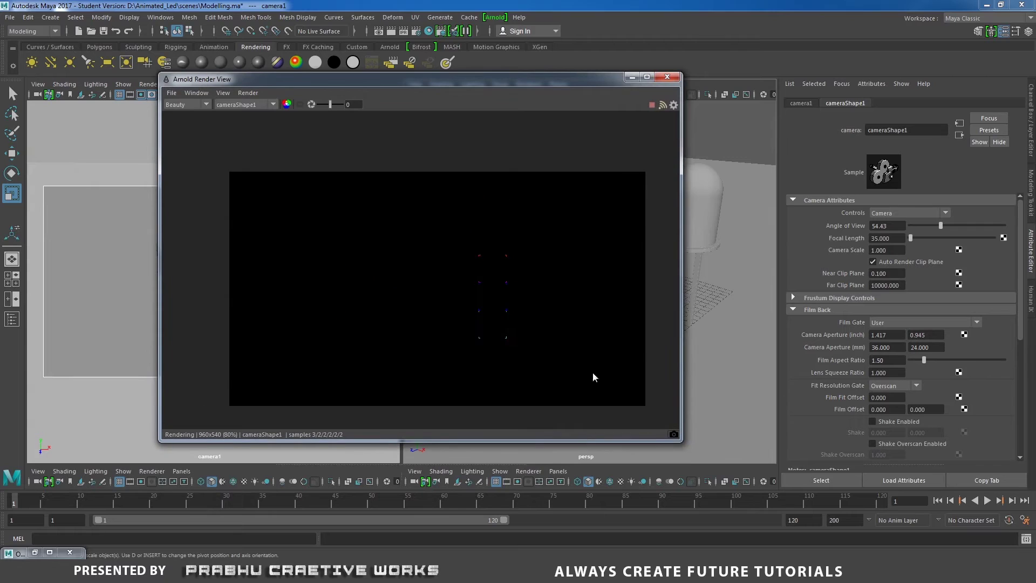
- Switch the render view's camera to perspShape and back to cameraShape1
click(248, 104)
click(243, 115)
click(246, 106)
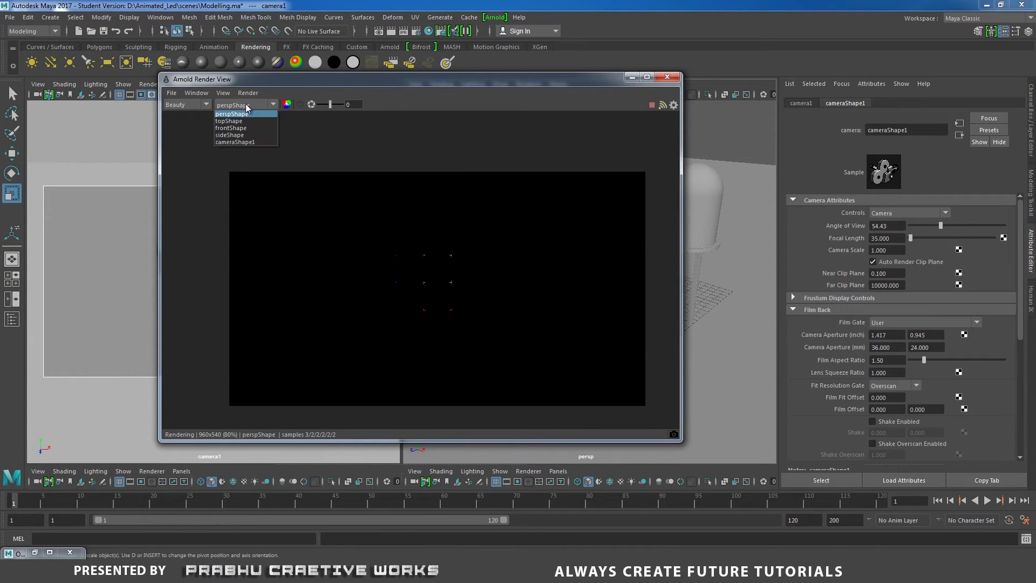
click(242, 143)
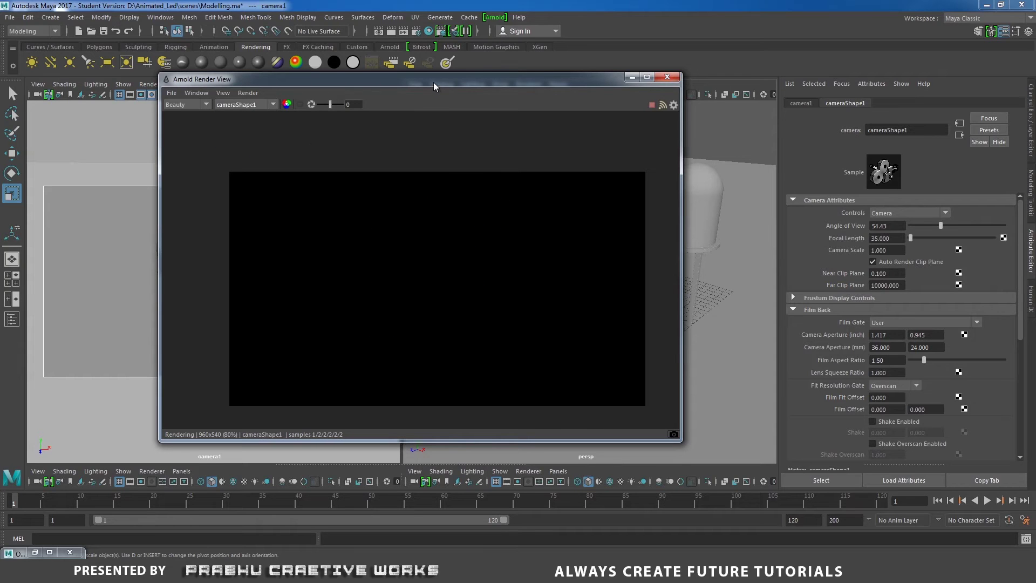
- Narrow the render view window and place it over the camera view, leaving the perspective view uncovered
drag(433, 82, 299, 124)
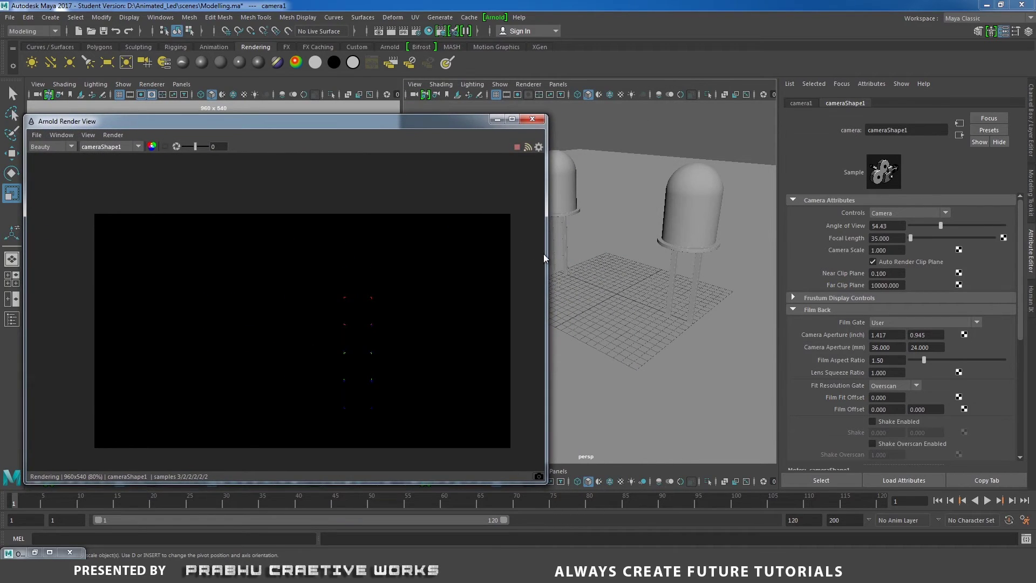
drag(544, 254, 430, 249)
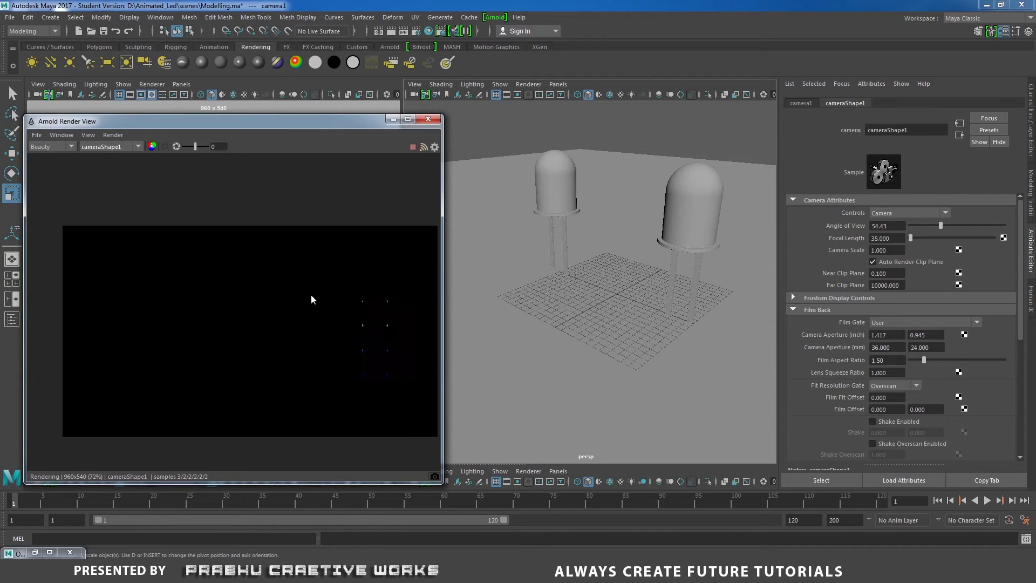
drag(262, 124, 239, 100)
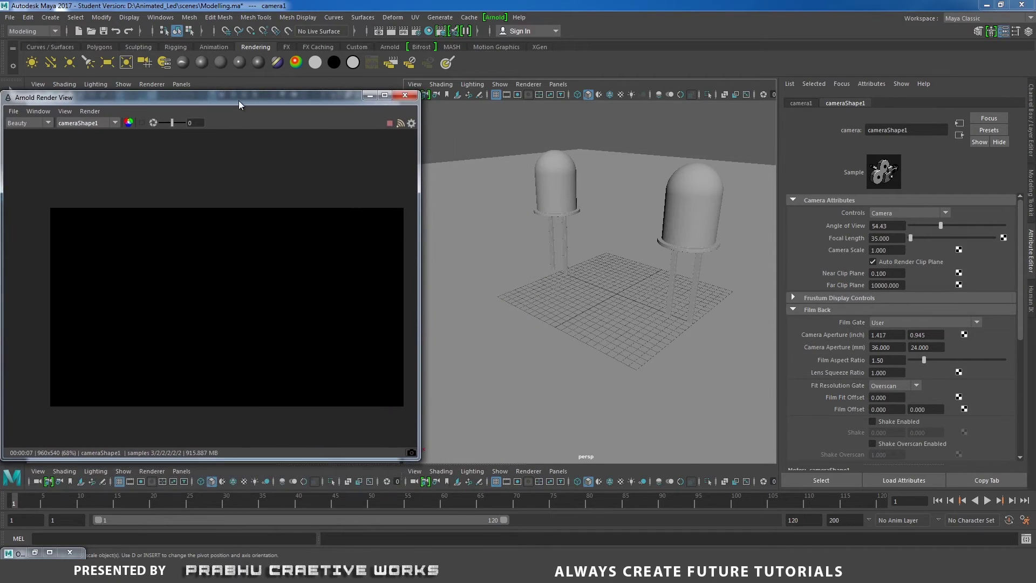
- Create an area light, move it along Z to the front edge of the grid, and raise it to about LED height
alt+drag(635, 170, 581, 211)
scroll(665, 193, down, 6)
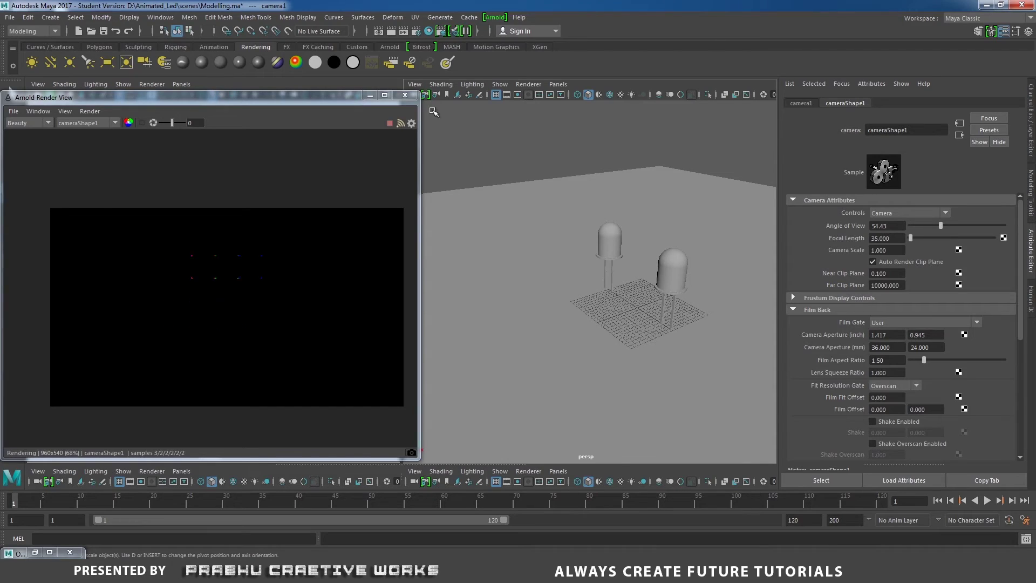
click(108, 62)
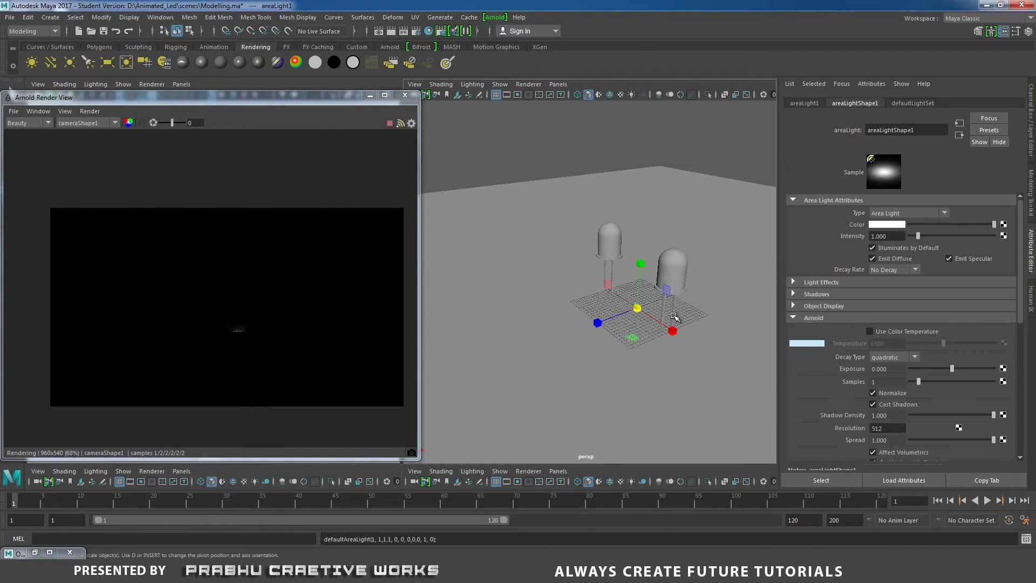
key(w)
drag(590, 324, 548, 339)
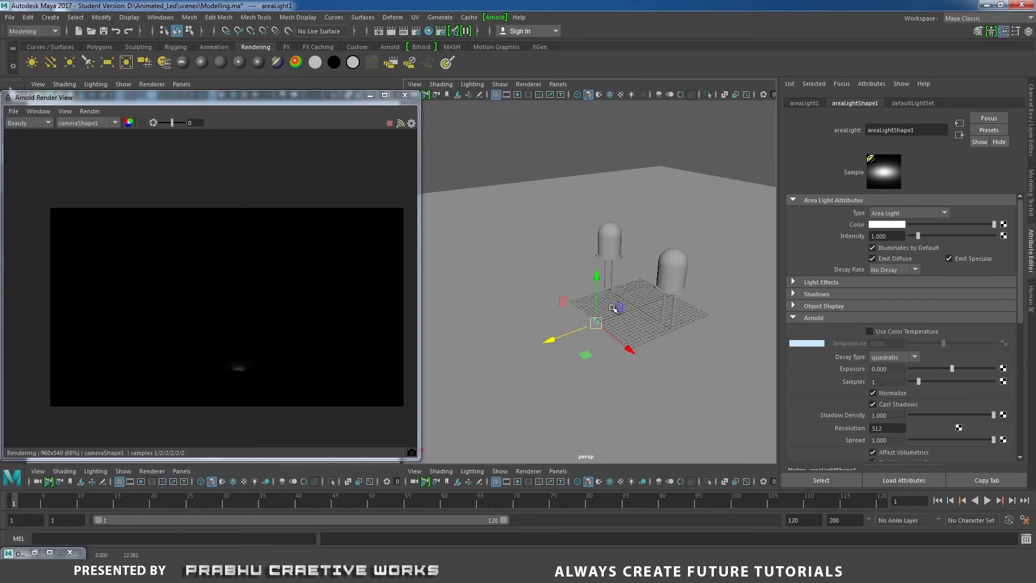
key(w)
drag(604, 278, 604, 224)
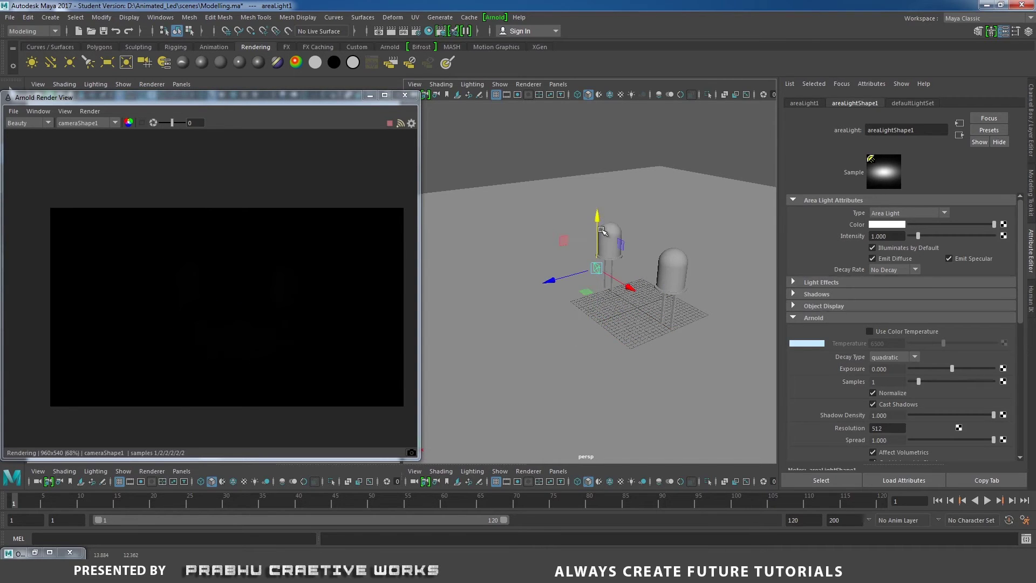
- Enlarge the area light and place it farther away from the LEDs and higher, tilted down towards them
key(r)
drag(598, 269, 585, 250)
key(w)
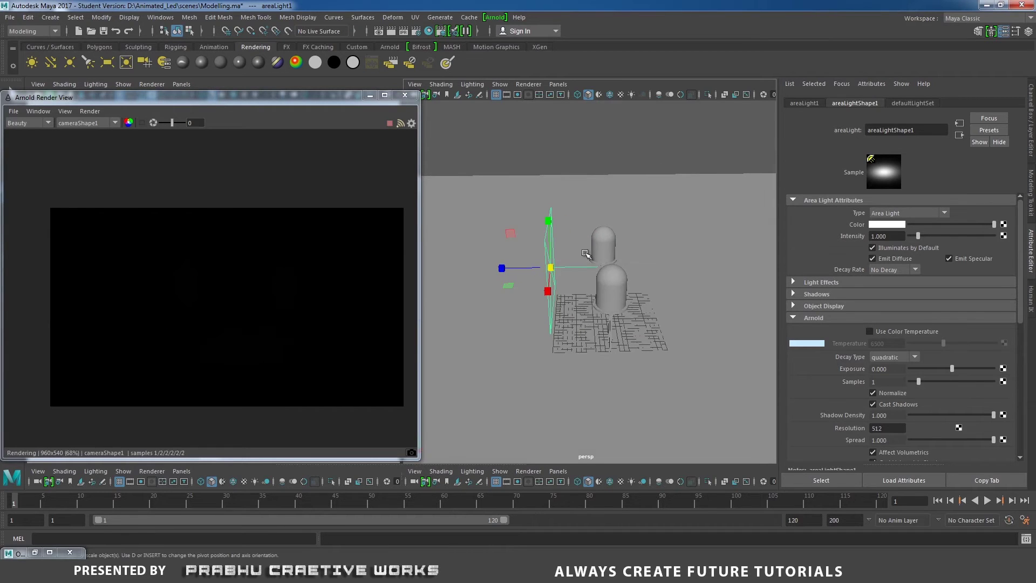
drag(493, 268, 445, 268)
drag(493, 208, 581, 224)
key(e)
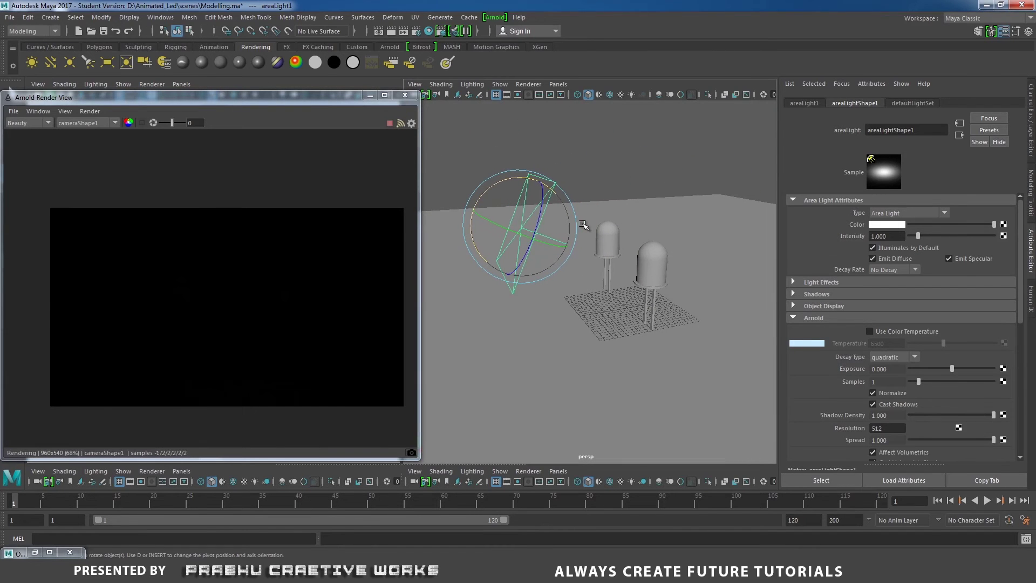
- Set the area light's Arnold exposure to 6 and deselect the light
drag(904, 368, 826, 368)
text(5)
key(Return)
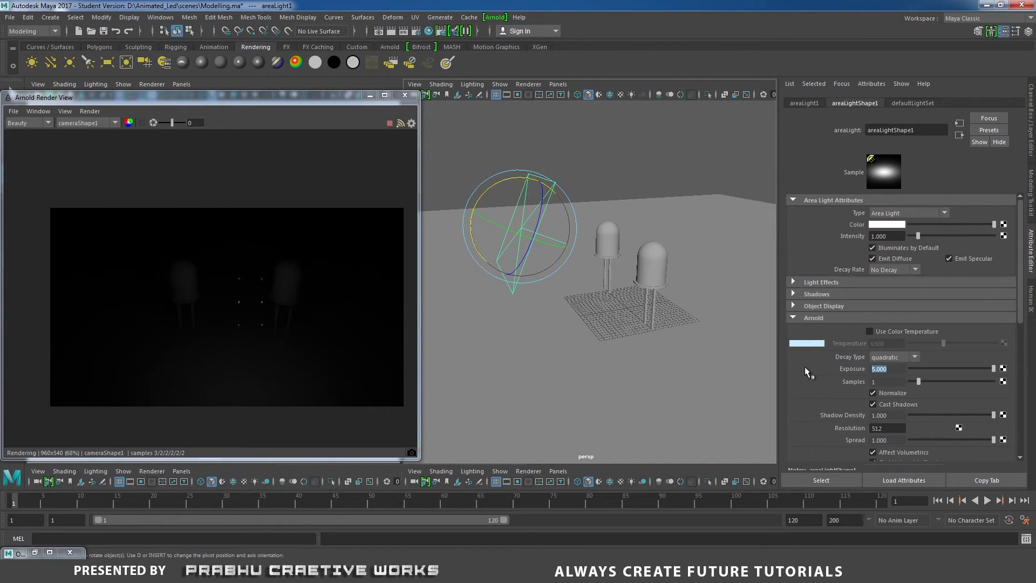
text(6)
key(Return)
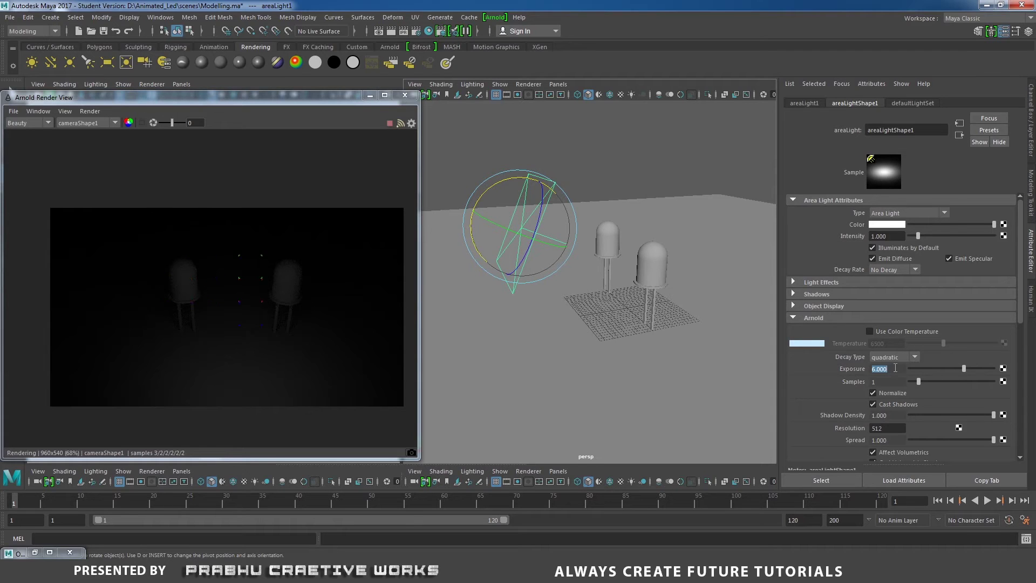
click(634, 156)
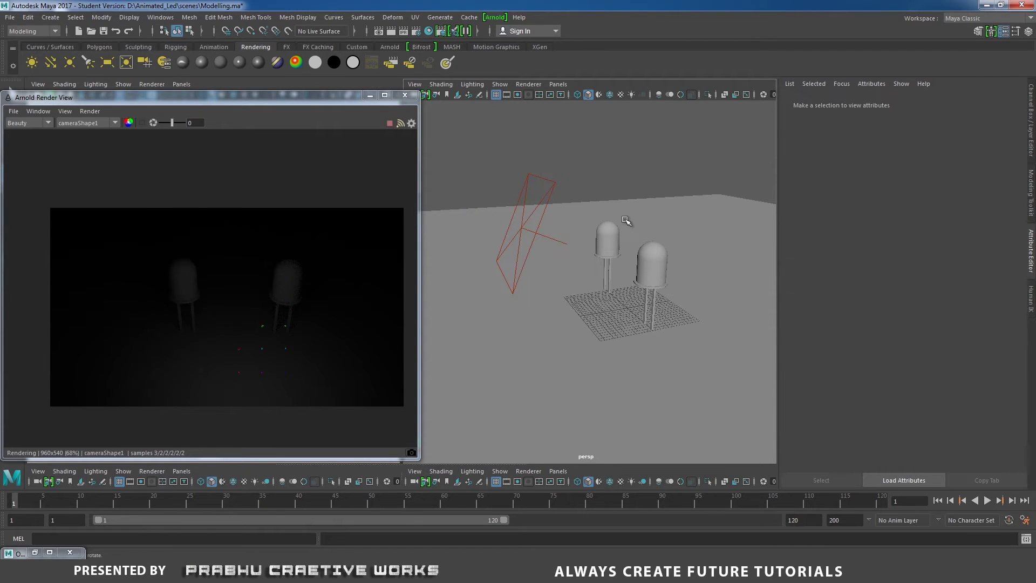
click(609, 238)
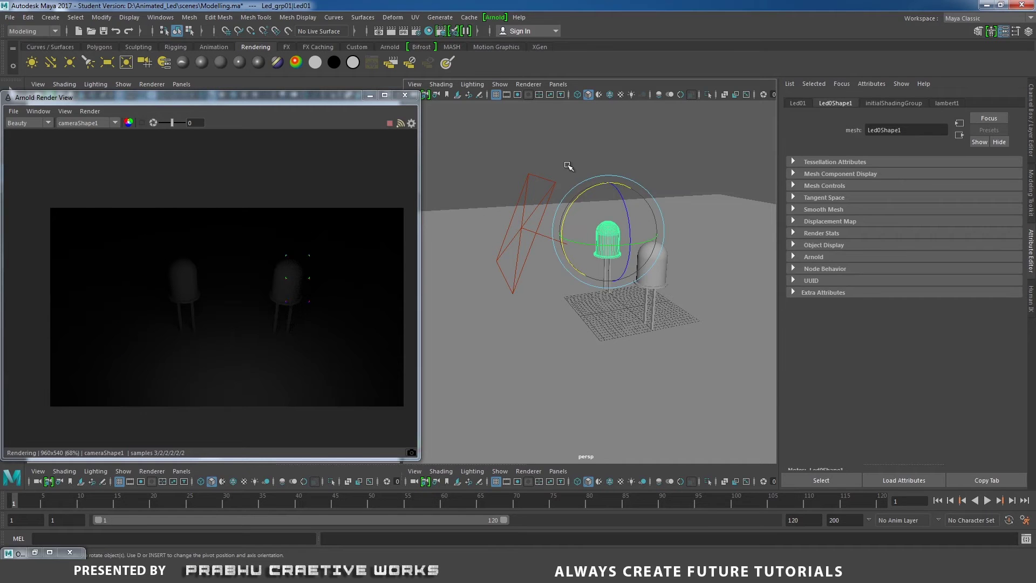
click(586, 166)
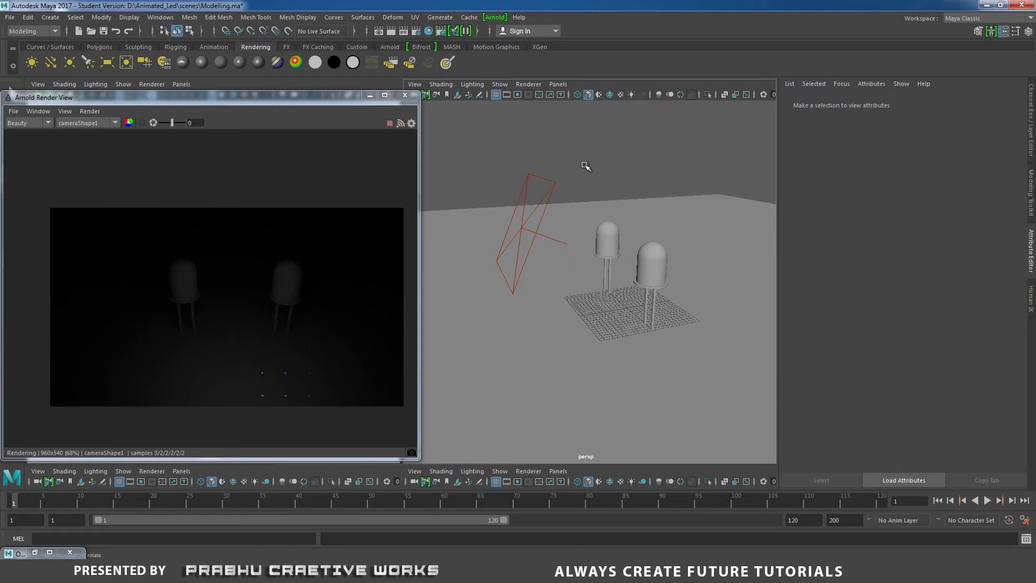
click(539, 189)
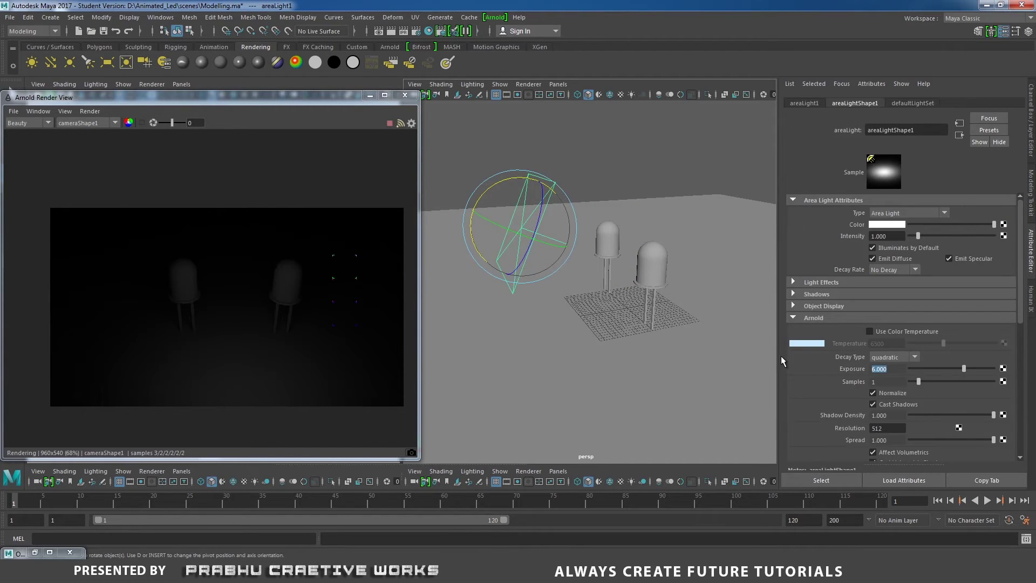
click(616, 139)
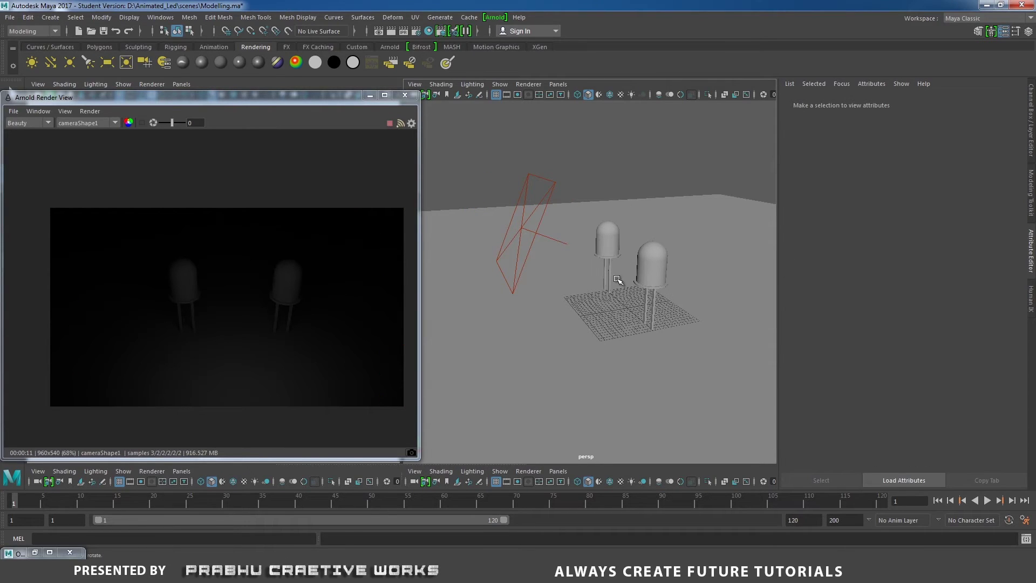
- Assign a new Arnold aiStandard material to the domed bodies of both LEDs and name it Led_aiStandard1
click(609, 238)
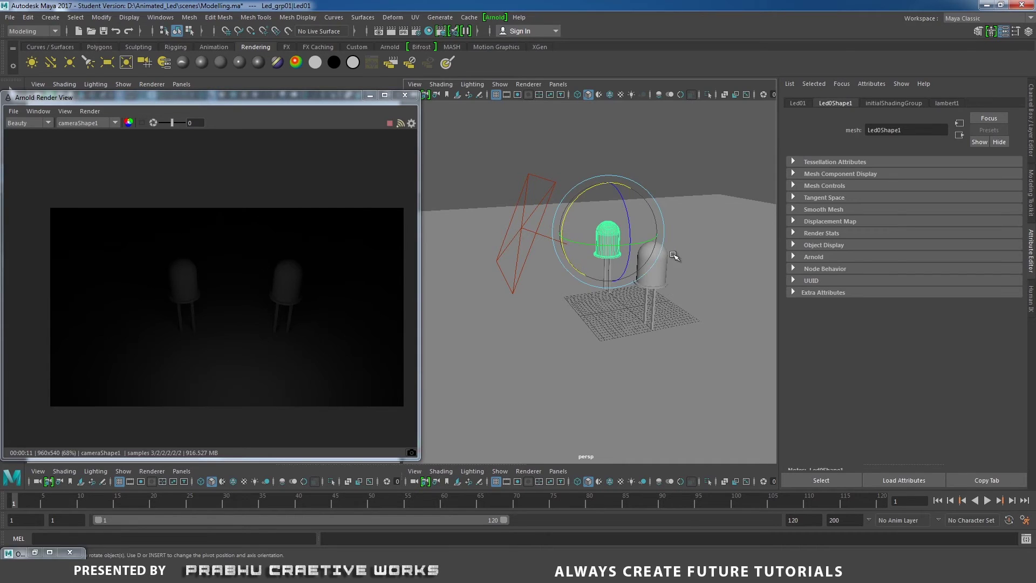
scroll(675, 255, up, 8)
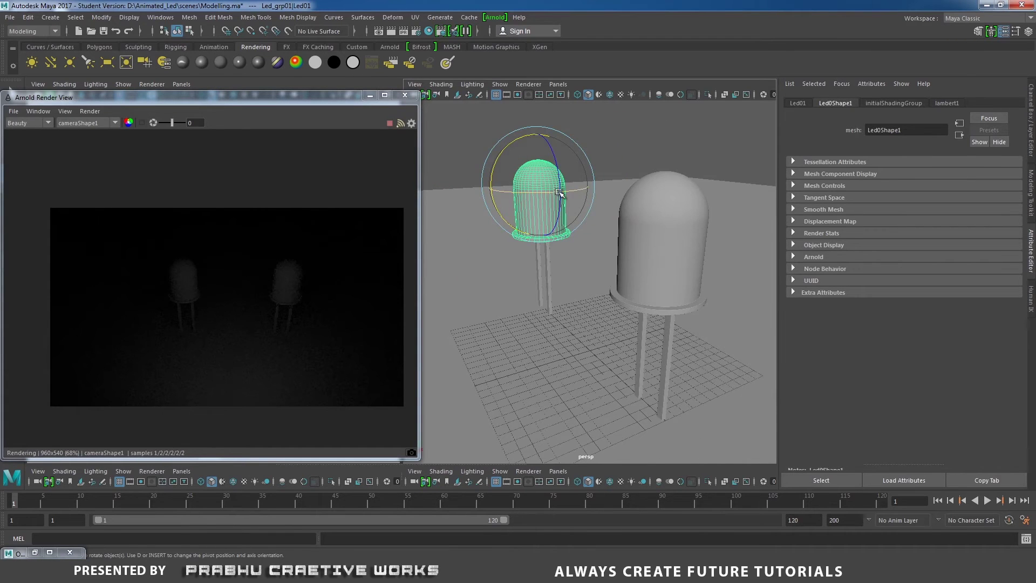
click(679, 204)
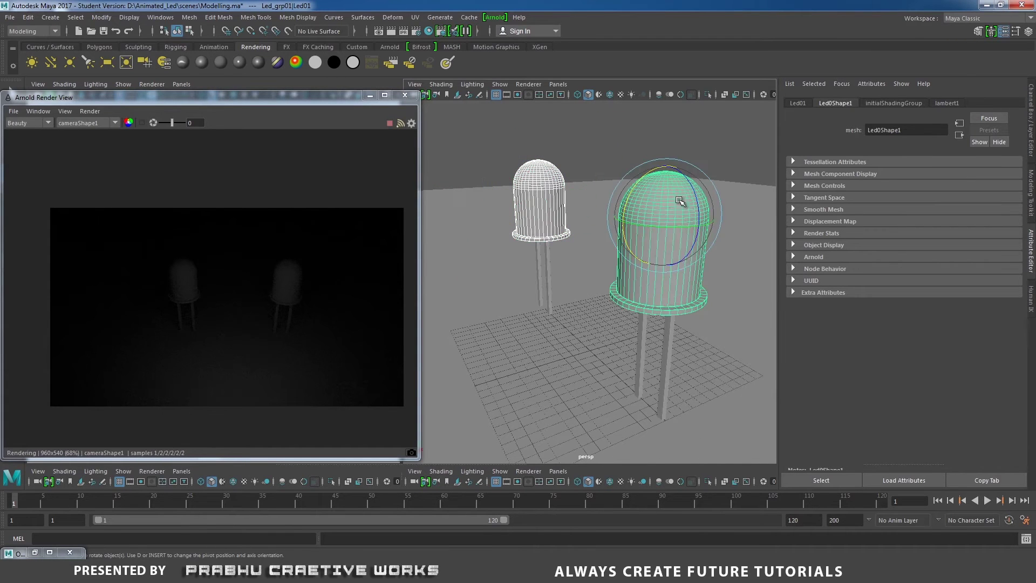
right_click(556, 180)
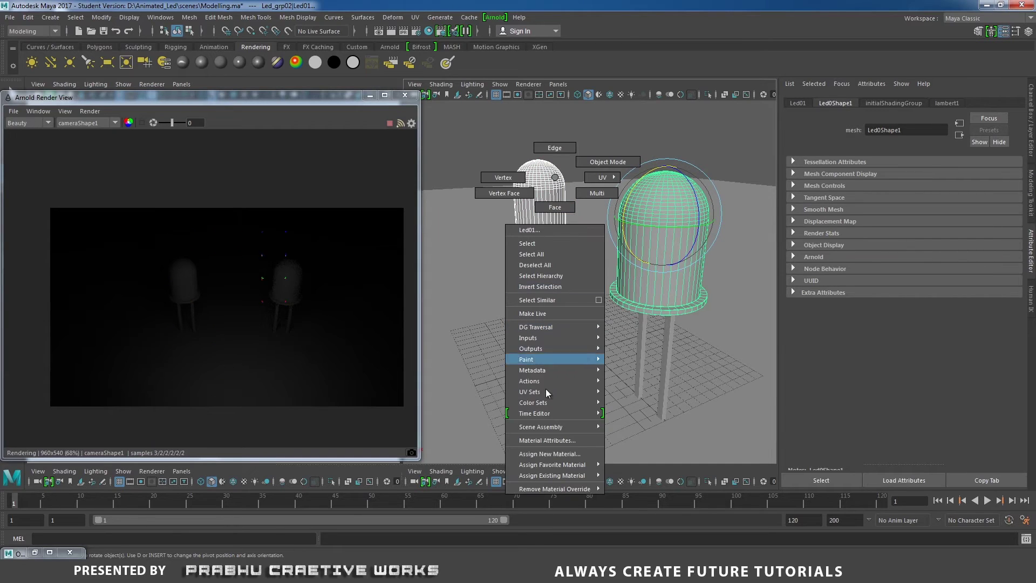
click(552, 453)
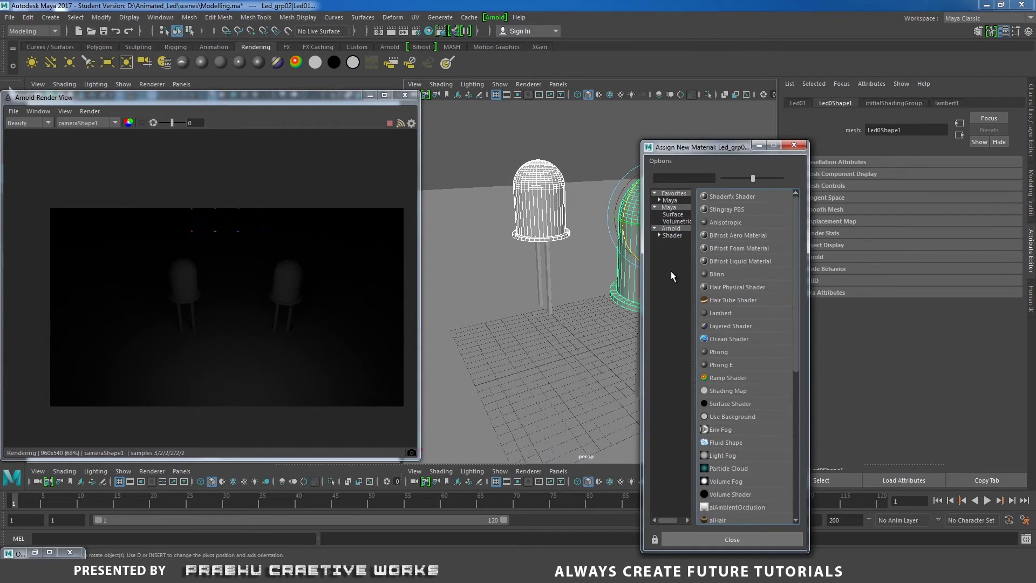
click(674, 229)
click(714, 262)
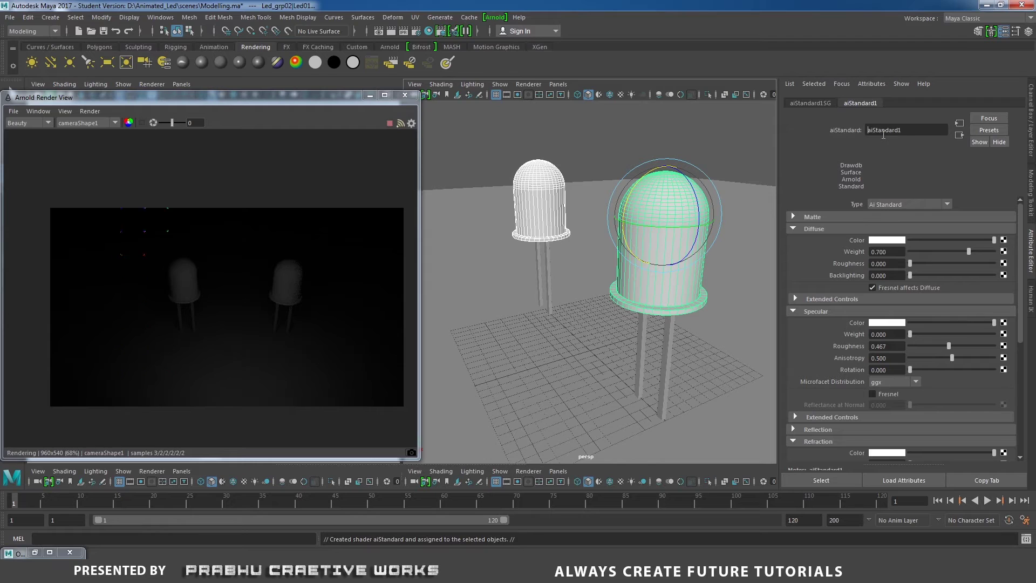
text(Led_)
key(Return)
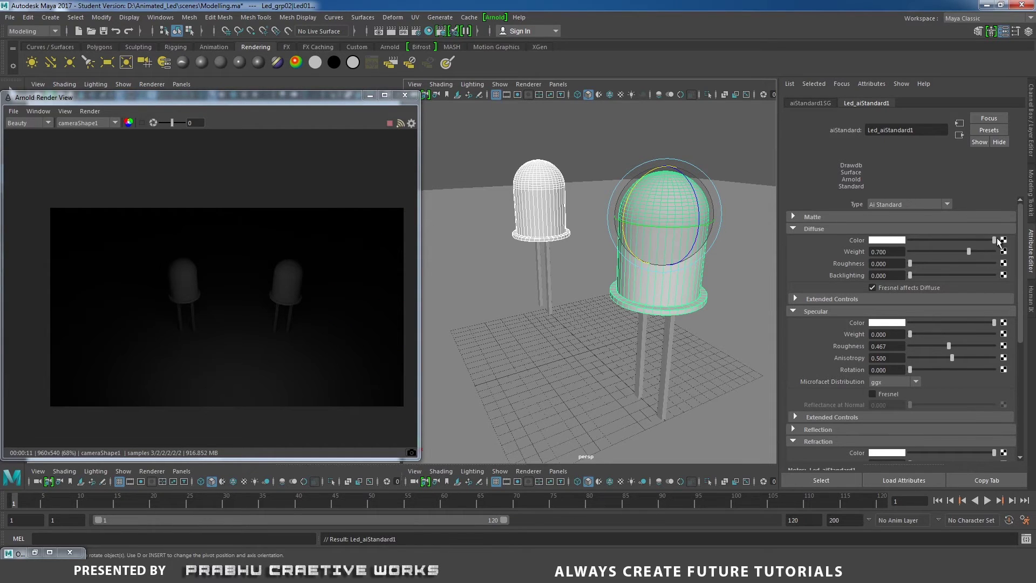
- Set the LED material's diffuse colour to black with weight 0, and its specular weight to 1 with roughness 0.1
drag(994, 239, 876, 240)
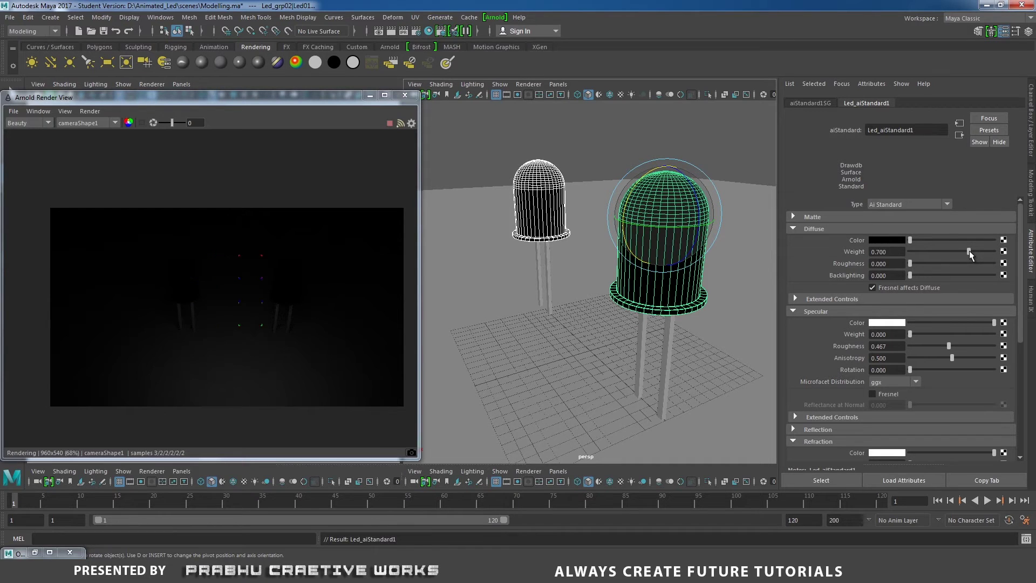
drag(968, 251, 823, 254)
drag(911, 333, 995, 334)
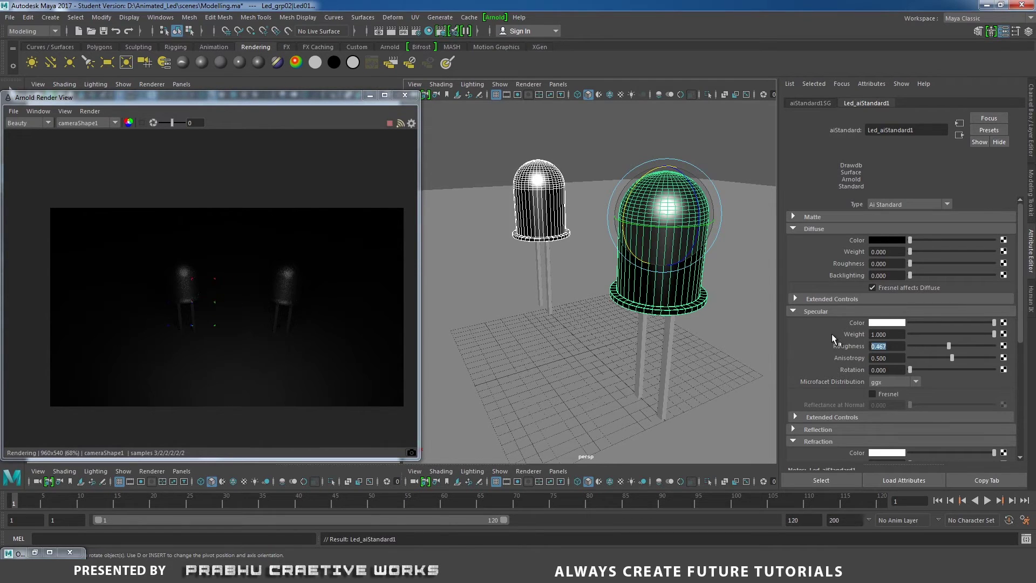
text(0.1)
key(Return)
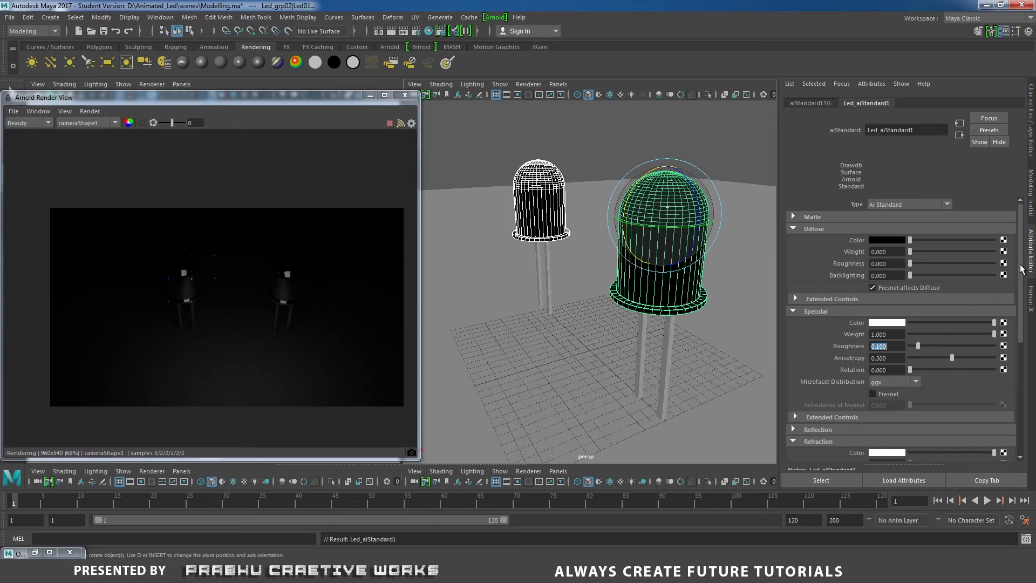
- Set the LED material's refraction weight to 1 and its IOR to 1.2
scroll(939, 341, down, 7)
click(805, 258)
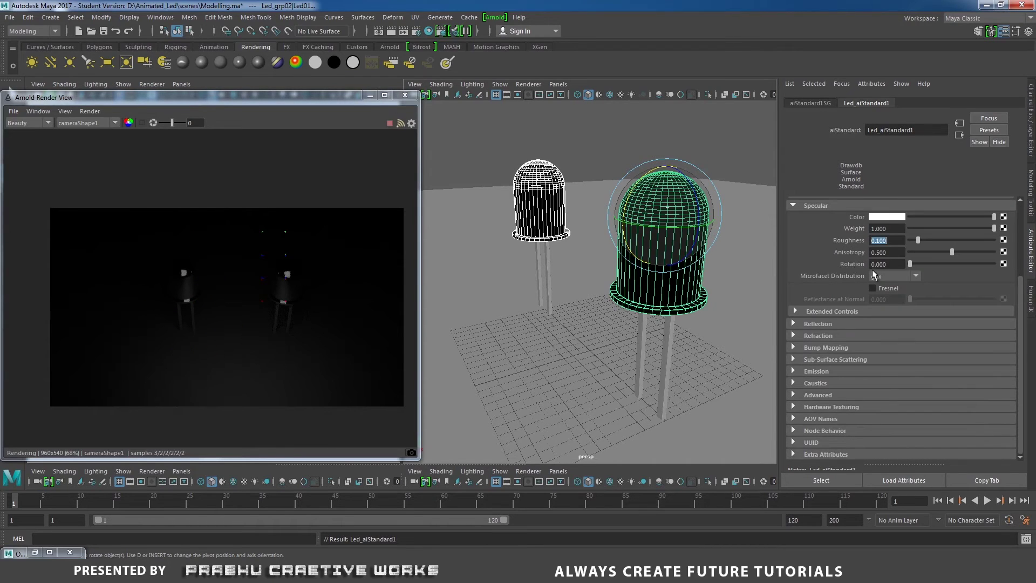
click(817, 336)
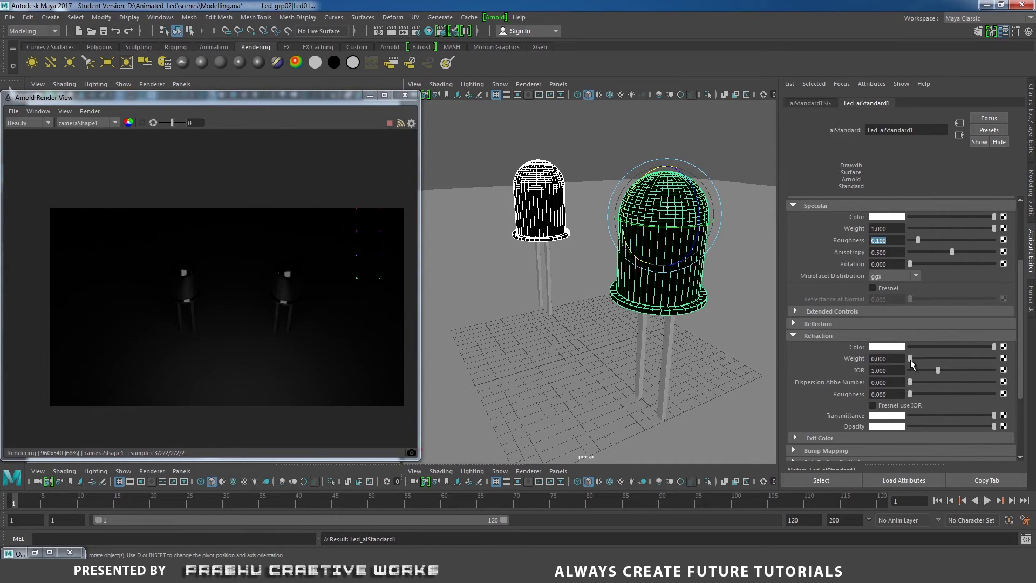
drag(910, 360, 1008, 358)
click(889, 370)
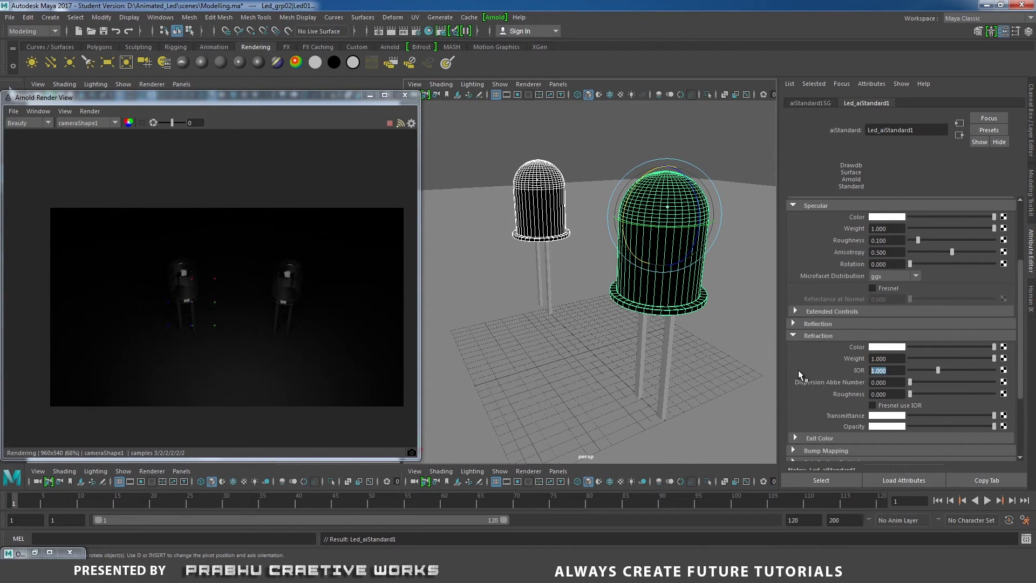
text(1.2)
key(Return)
- Assign a new Arnold aiStandard material to the wire legs of both LEDs
click(547, 281)
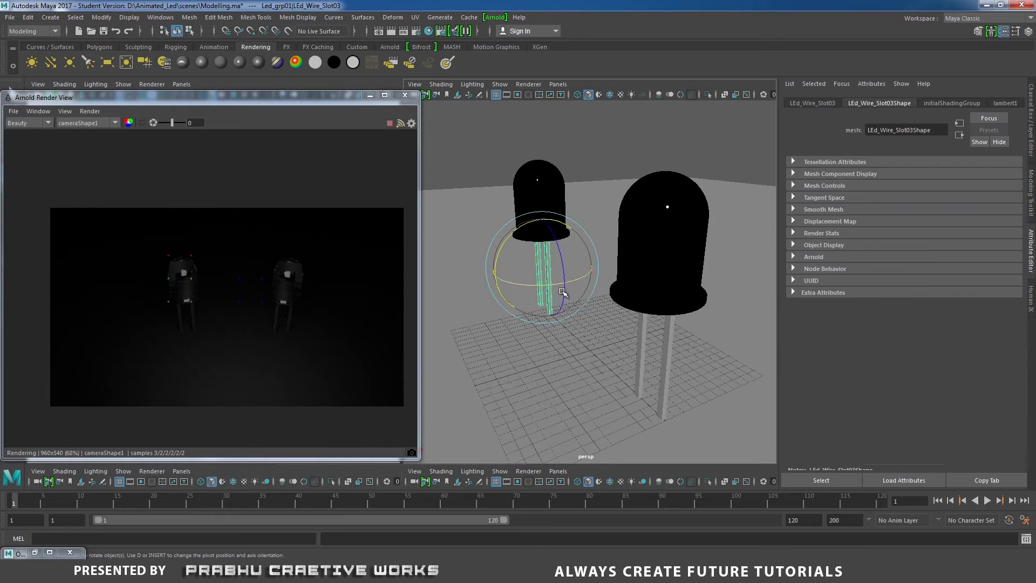
click(668, 347)
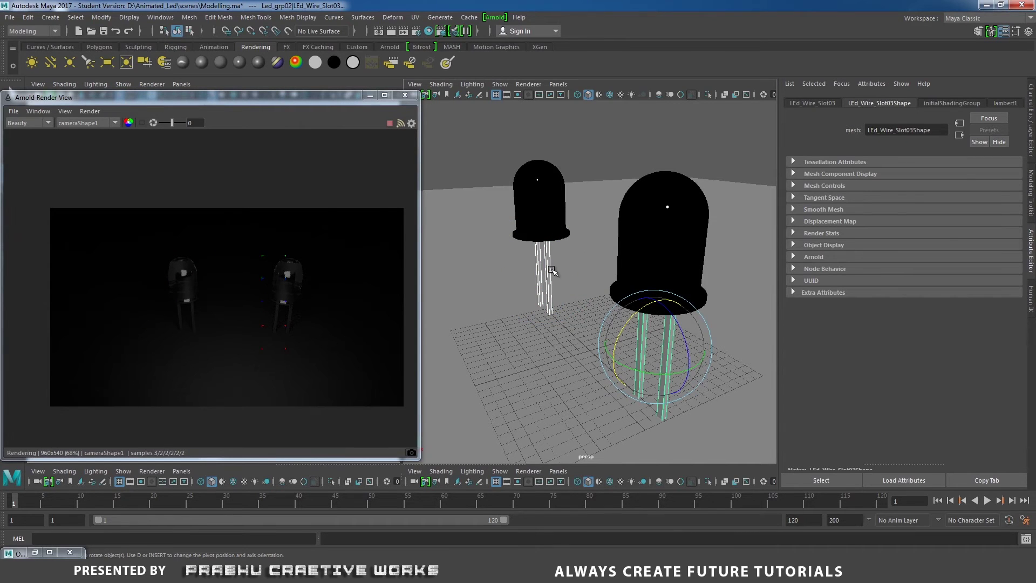
right_drag(549, 262, 530, 536)
drag(728, 153, 875, 143)
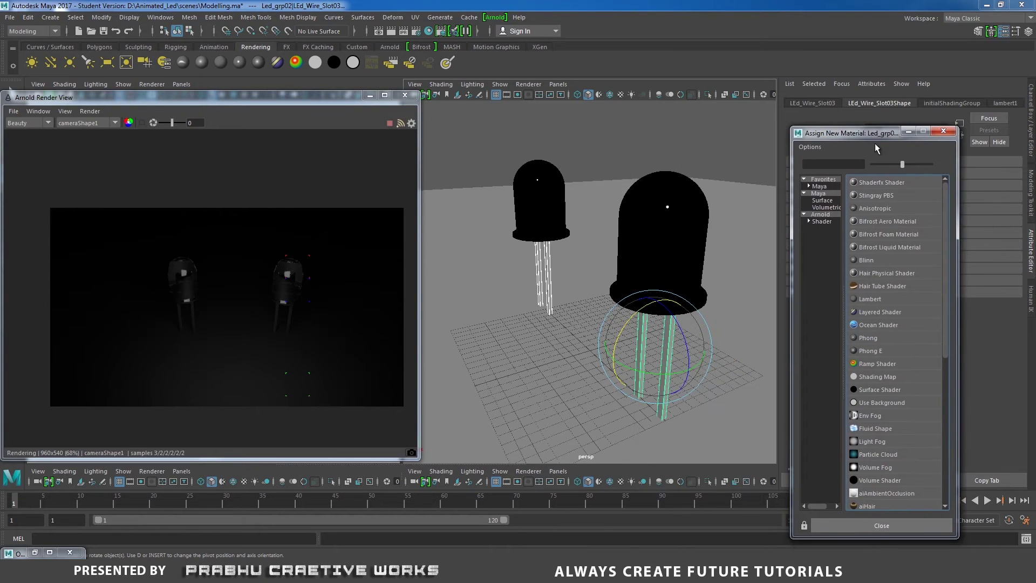
click(823, 220)
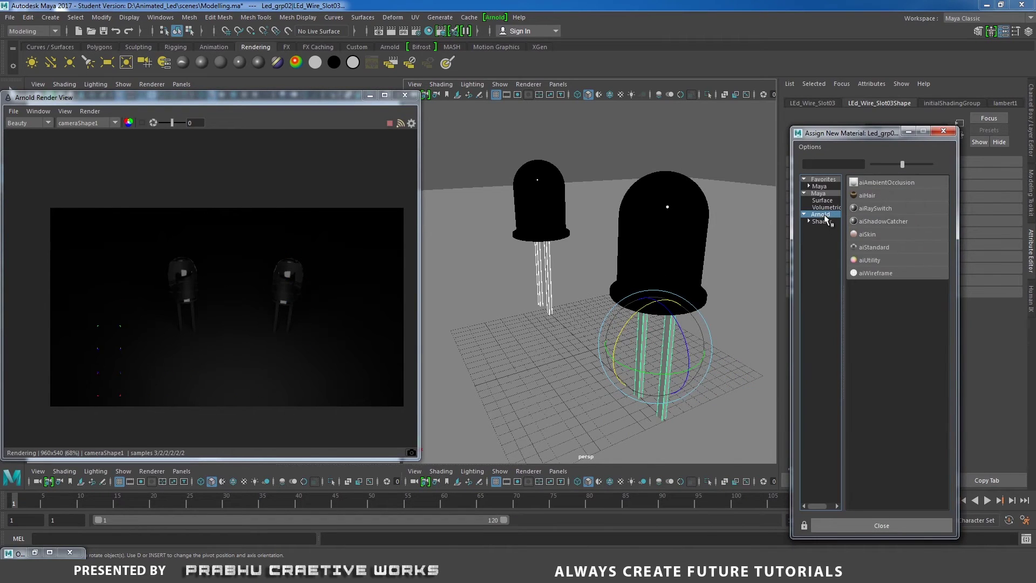
click(870, 248)
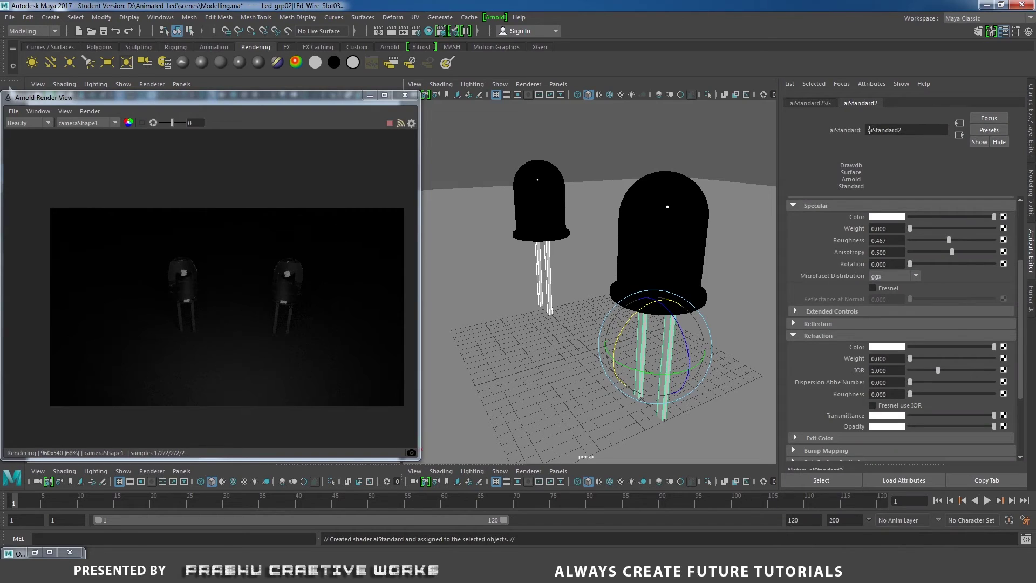
- Rename the wire legs' material as steel_aiStandard2
text(stee)
text(l01)
key(BackSpace)
key(BackSpace)
text(_)
key(Return)
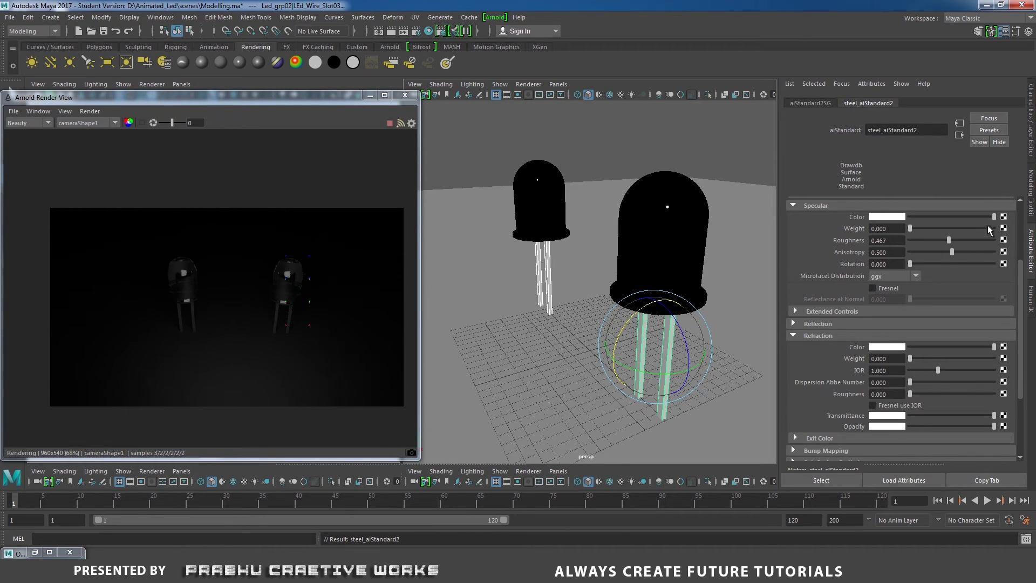
- Set the steel material's diffuse colour to black and its diffuse weight to 0
scroll(972, 216, up, 3)
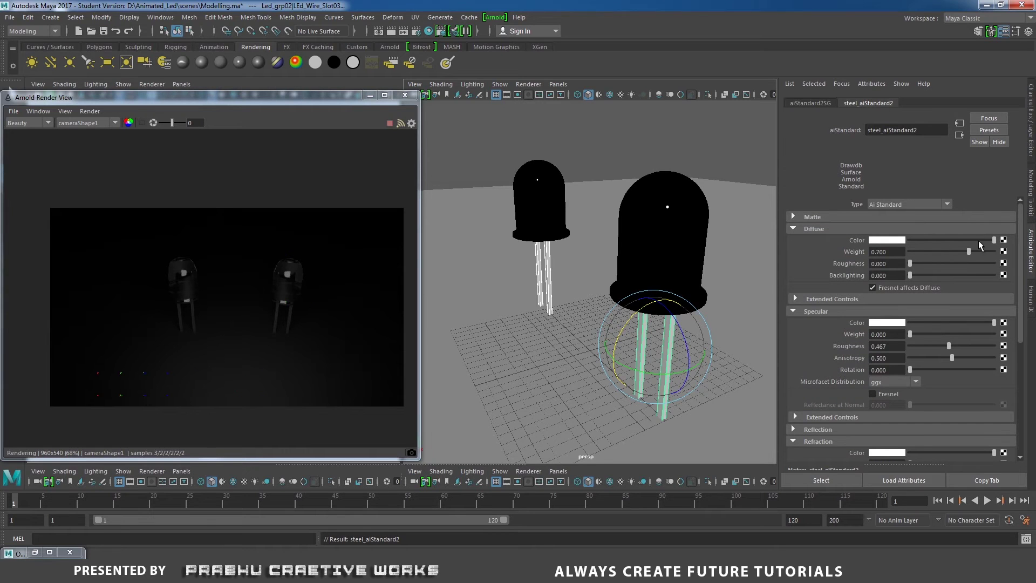
drag(993, 240, 821, 239)
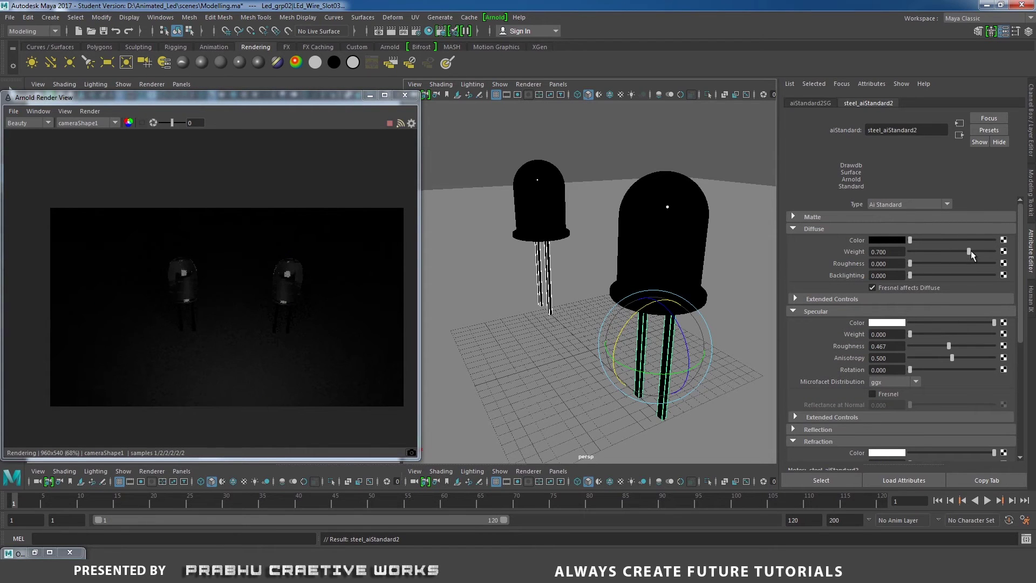
drag(970, 252, 868, 252)
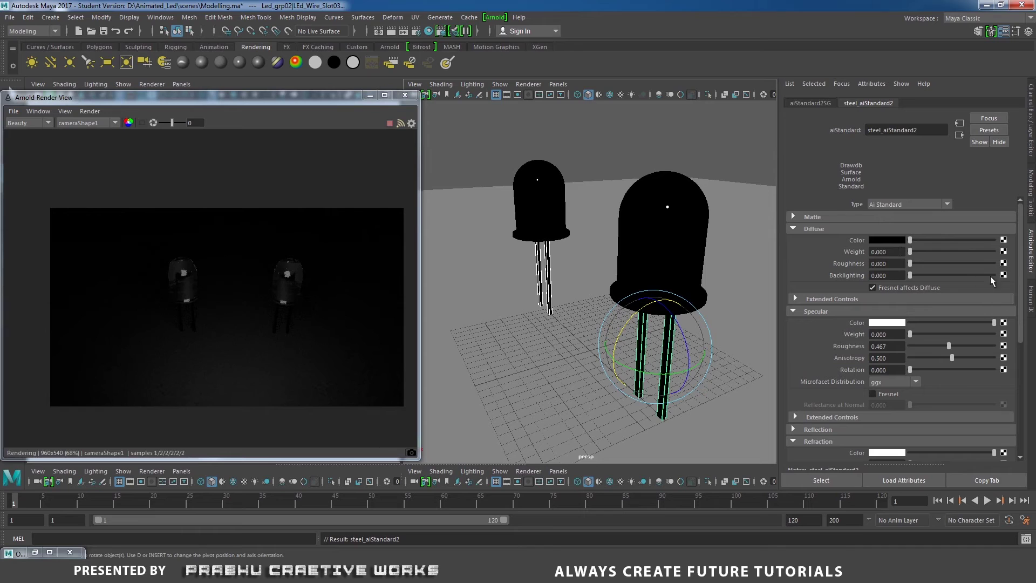
- Set the steel material's specular weight to 1 and roughness to 0.7, leaving nothing selected
drag(1021, 264, 1015, 299)
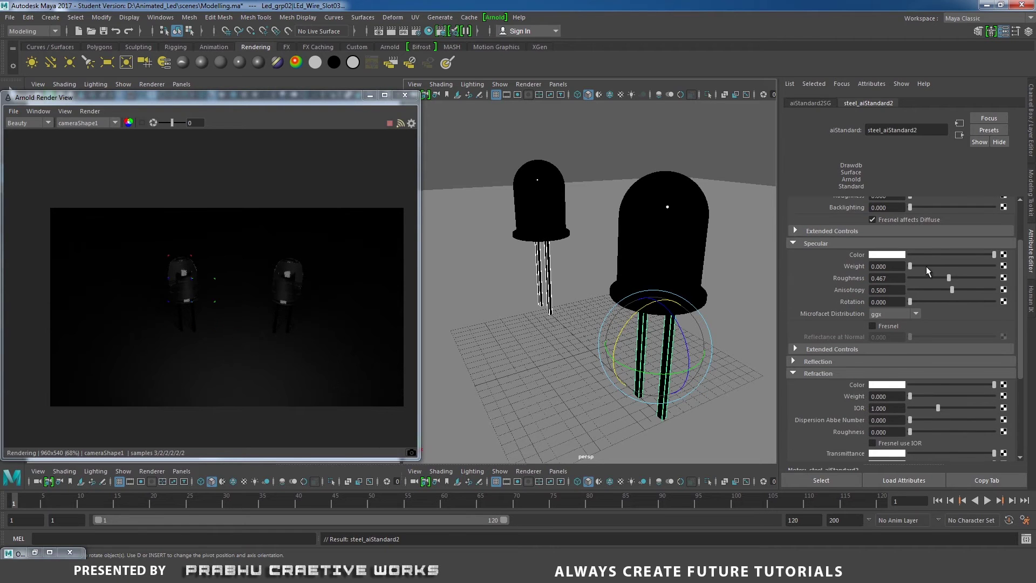
drag(910, 266, 1028, 267)
drag(866, 279, 815, 275)
text(0.7)
key(Return)
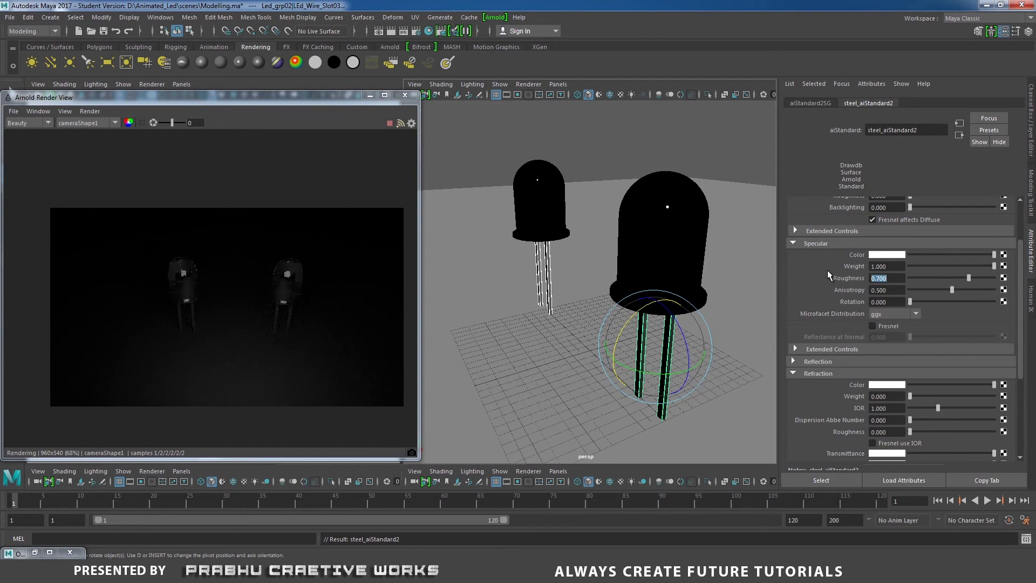
click(549, 142)
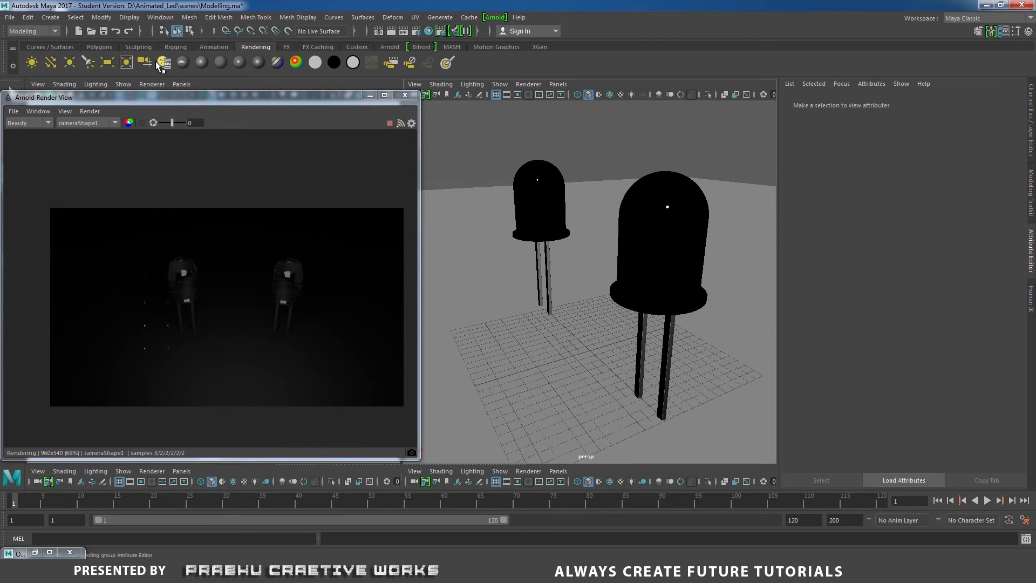
- Create a point light, raise it slightly above the grid, and move it along X to the legs of the nearer LED
click(70, 62)
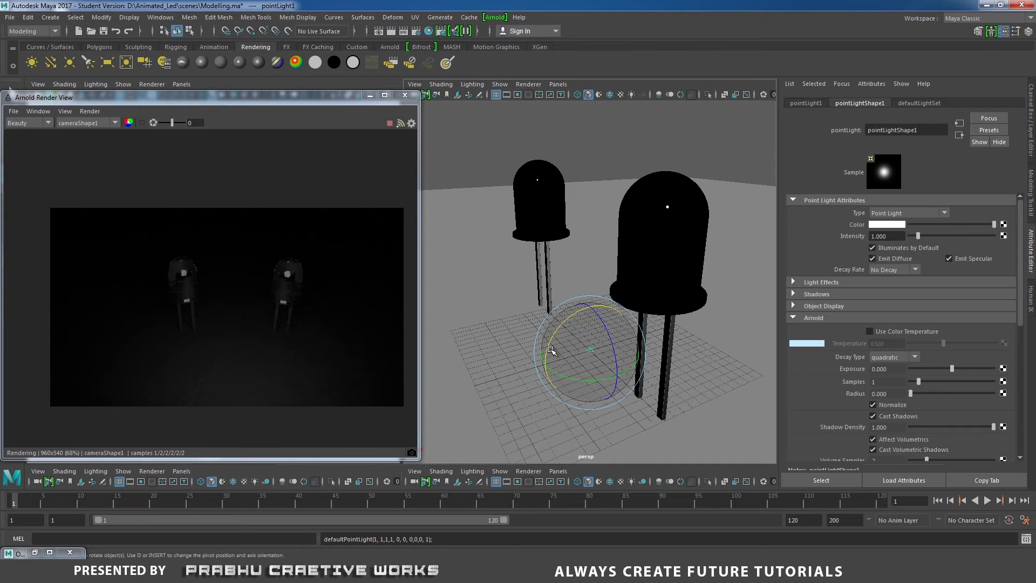
key(w)
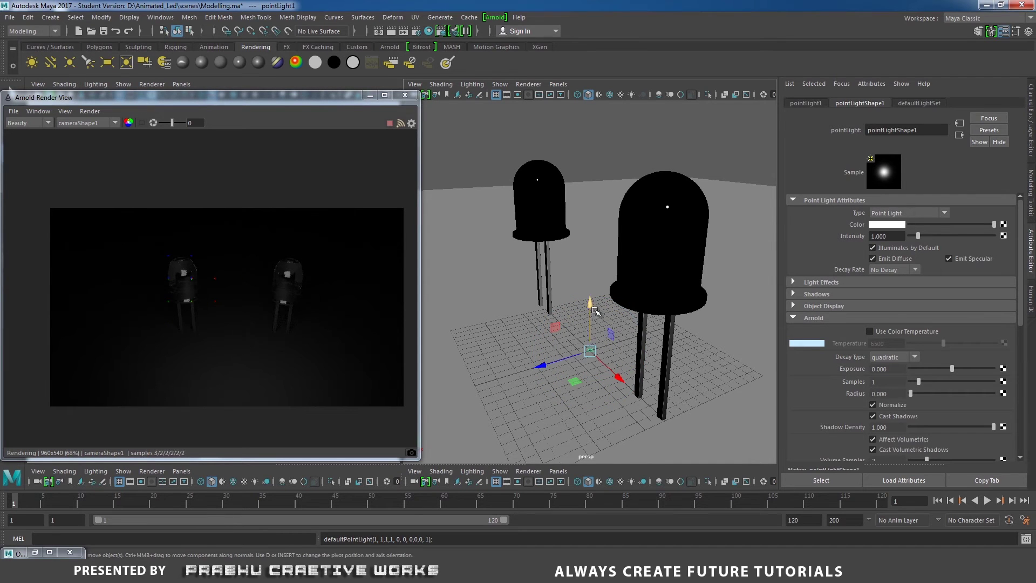
drag(590, 297, 589, 284)
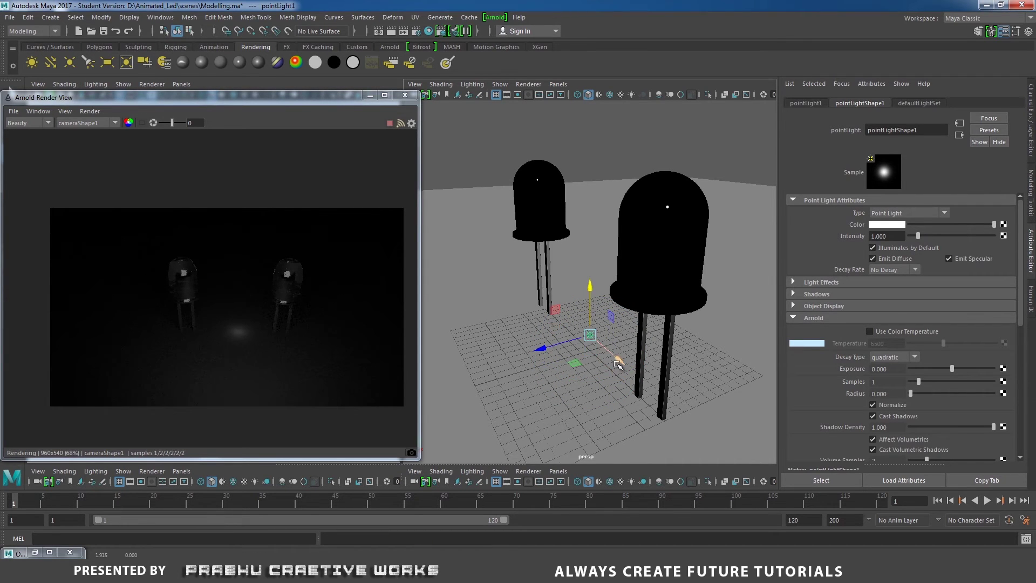
drag(623, 364, 715, 415)
- In the front wireframe view, raise the point light into the LED dome, just above the inner ends of the wire legs
key(space)
drag(677, 343, 678, 363)
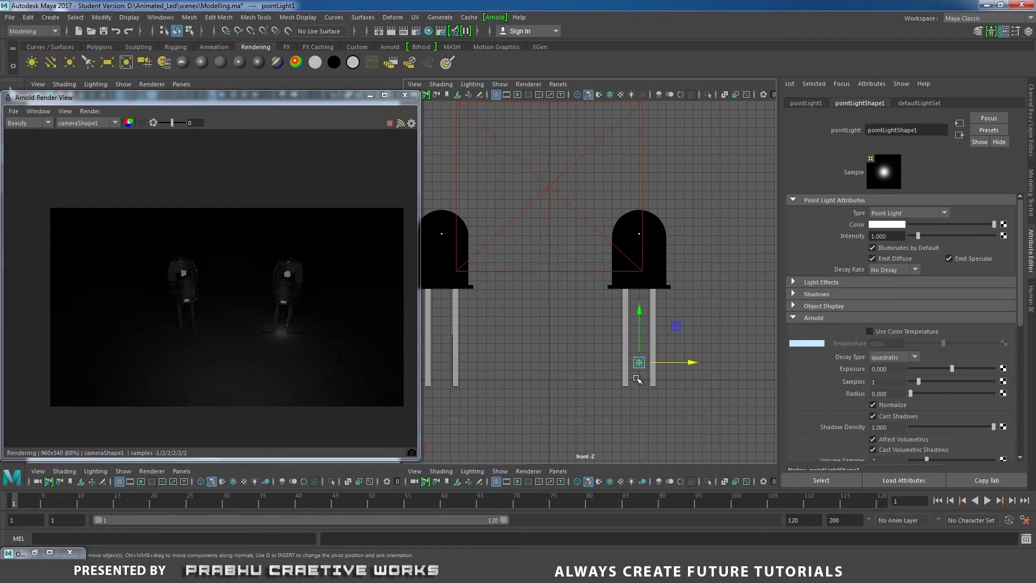
key(4)
drag(643, 305, 643, 200)
alt+right_drag(664, 270, 778, 356)
alt+middle_drag(709, 292, 625, 312)
alt+right_drag(625, 312, 701, 352)
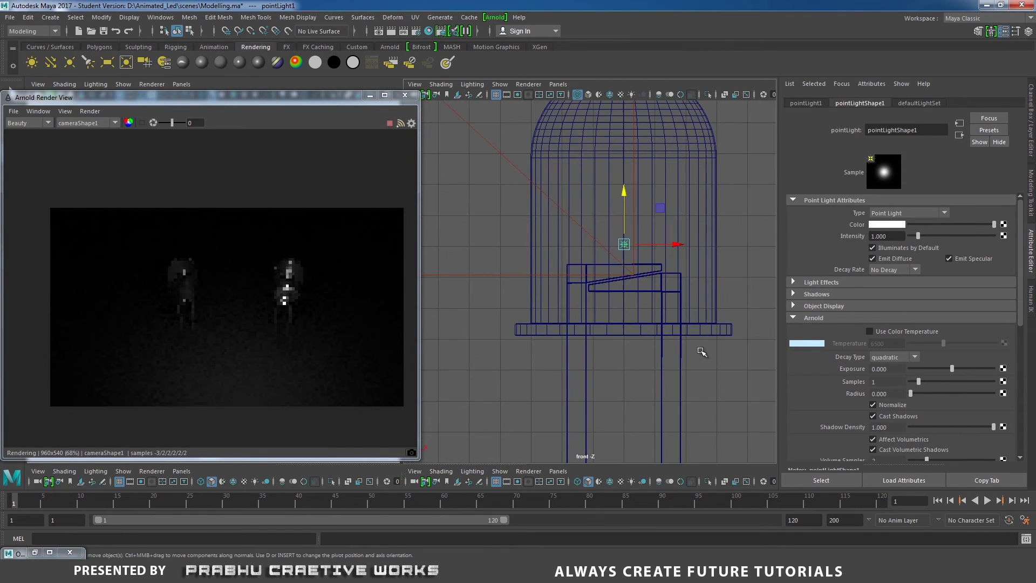
drag(624, 190, 624, 203)
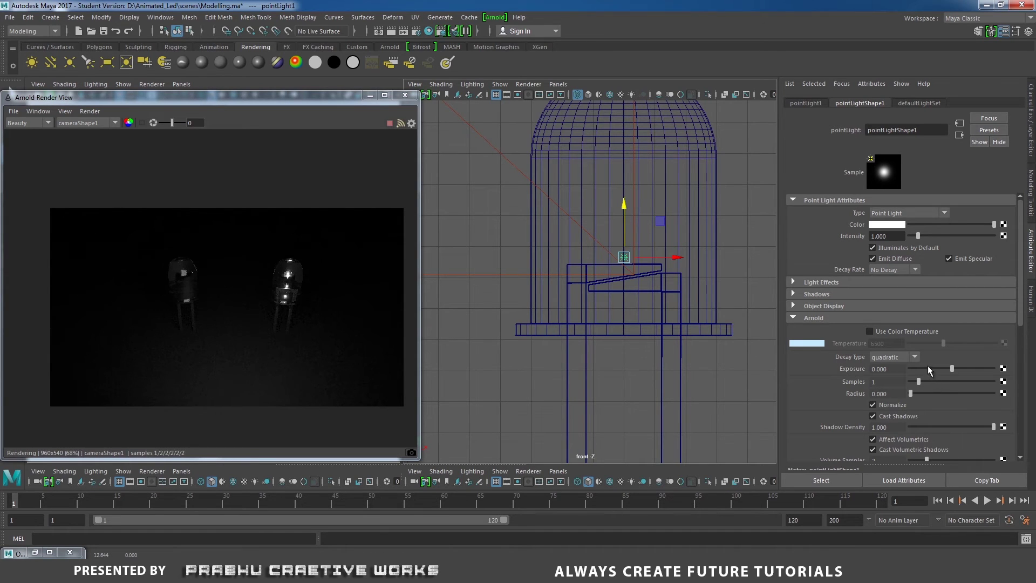
- Set the point light's Arnold exposure to 5 and its colour to cyan
drag(952, 369, 1028, 372)
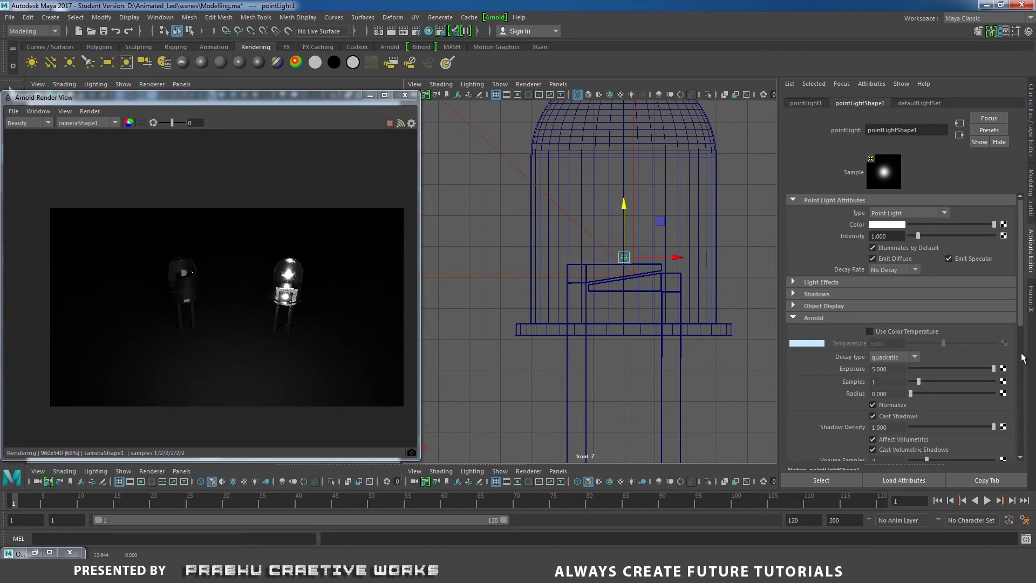
click(894, 224)
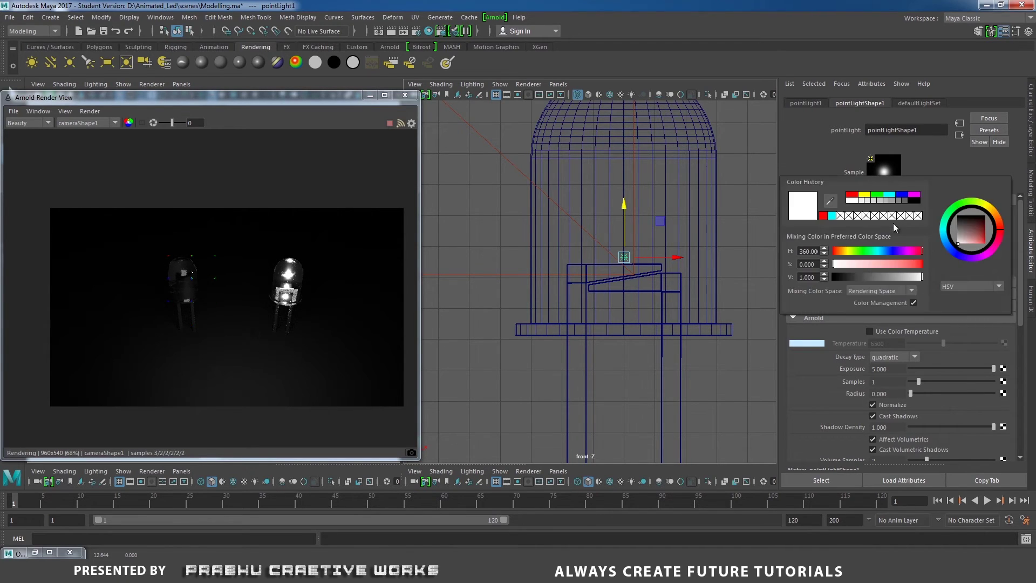
click(889, 196)
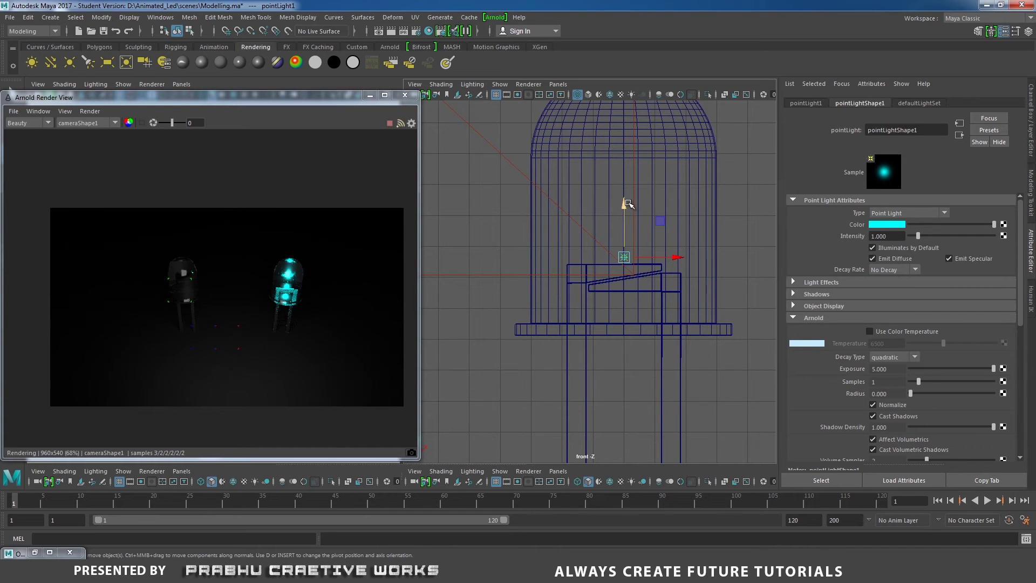
- Adjust the point light's height to just above the inner wire ends and set its Arnold exposure to 6
drag(626, 203, 626, 219)
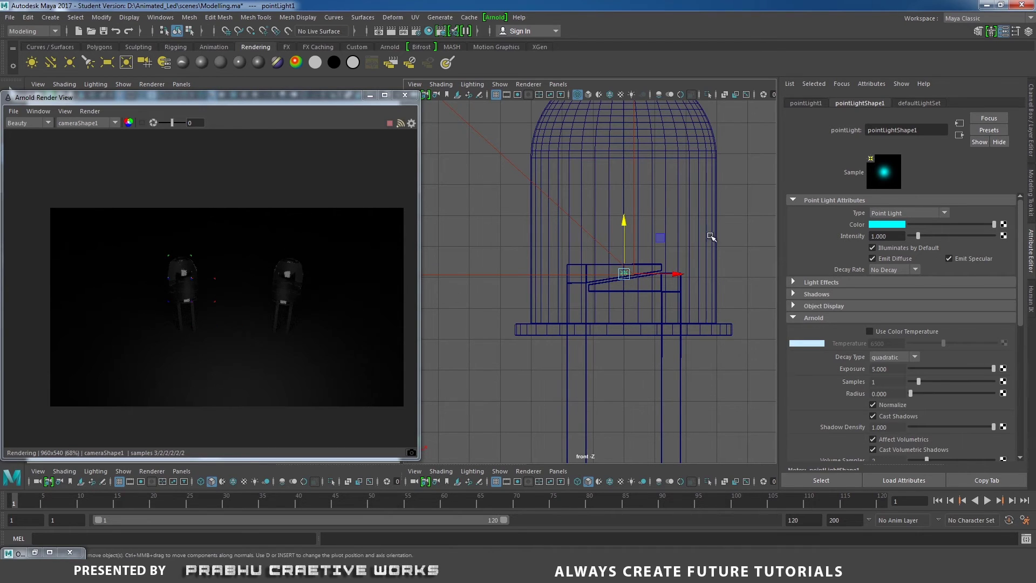
drag(626, 218, 627, 202)
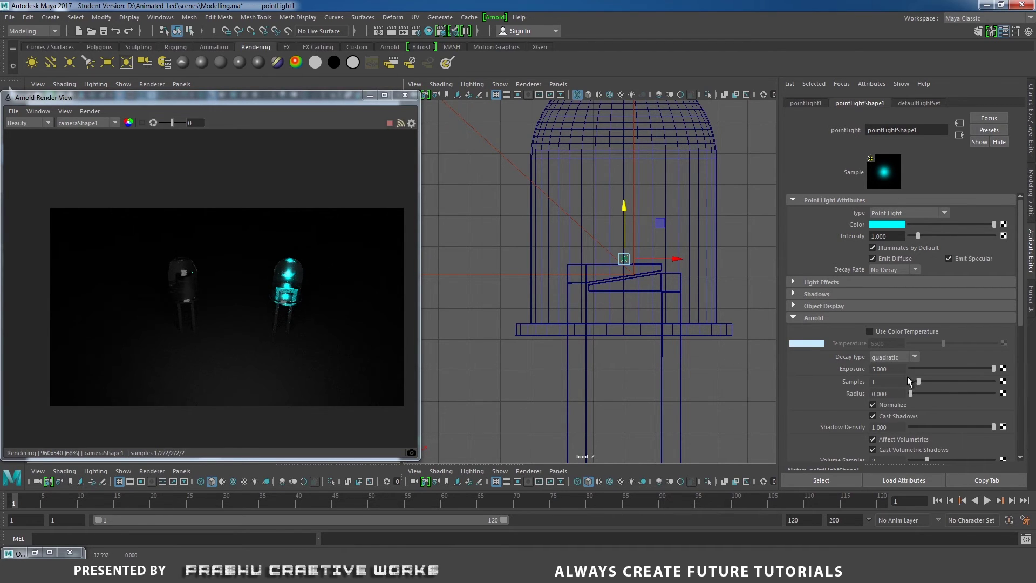
click(887, 369)
text(6)
key(Return)
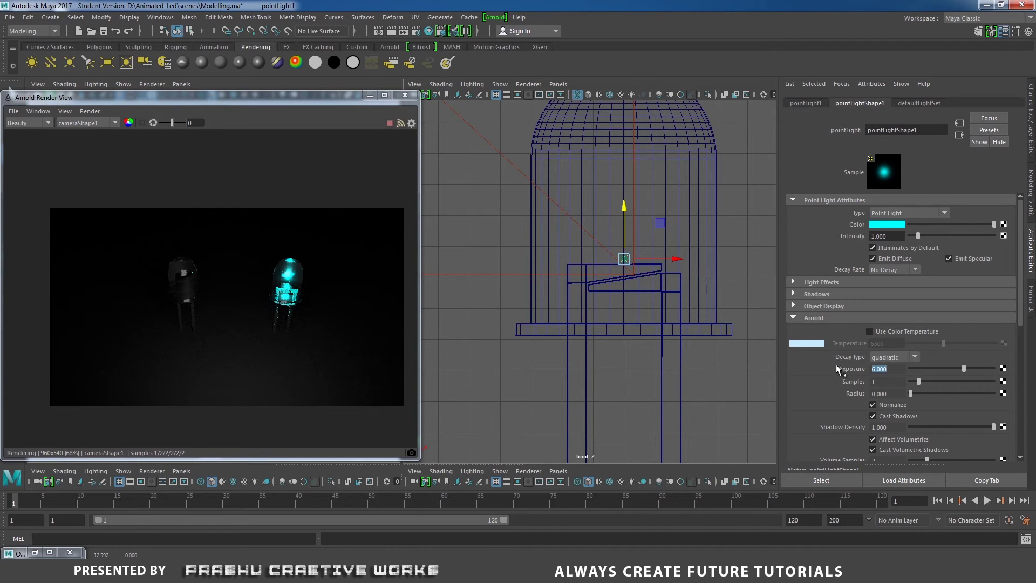
- Rename the point light's shape to blue_pointLightShape1
alt+middle_drag(712, 270, 752, 271)
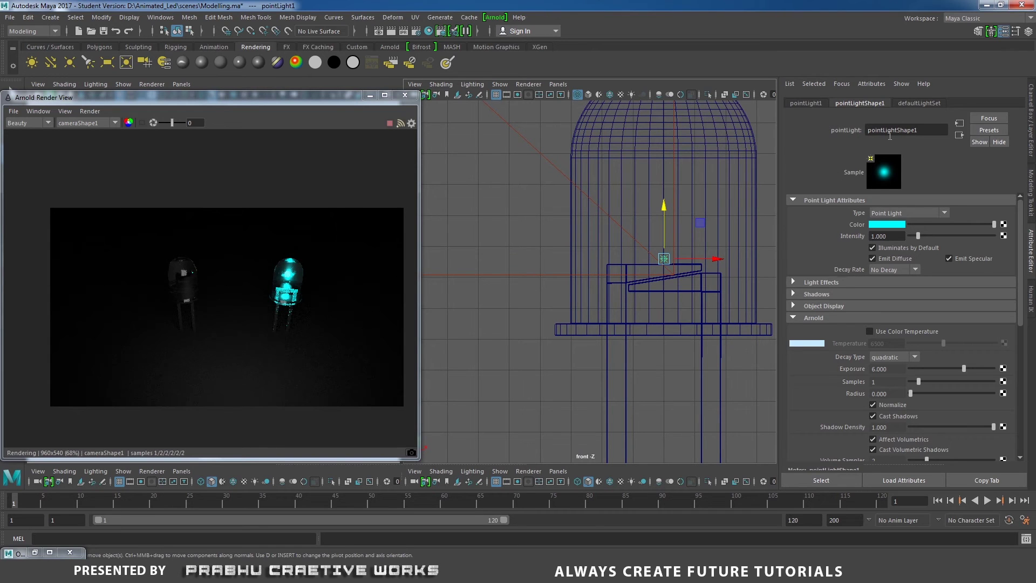
text(blue_)
key(Return)
- Duplicate the cyan point light and move the copy along X into the dome of the other LED
scroll(562, 294, down, 4)
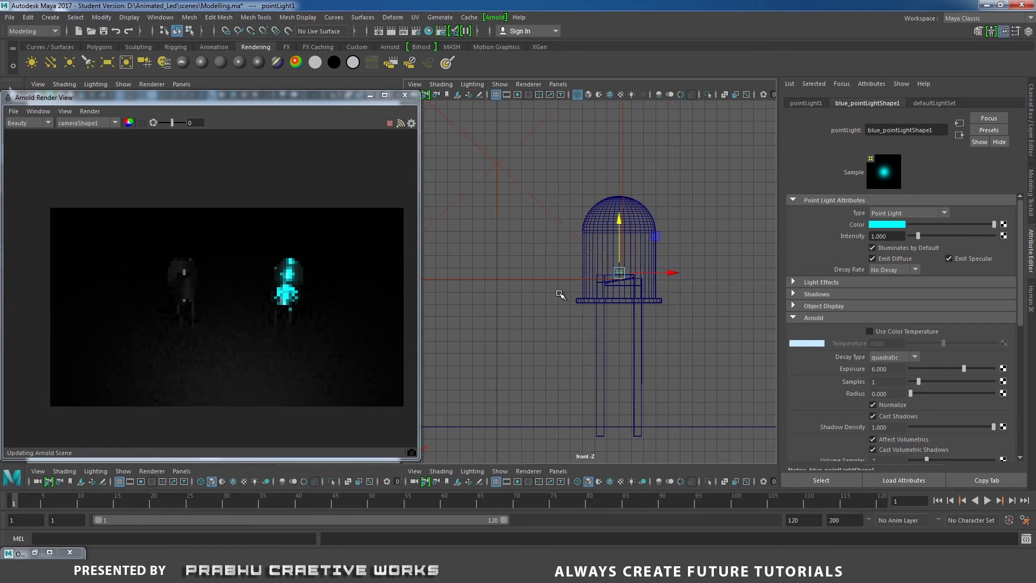
alt+middle_drag(714, 289, 757, 292)
scroll(648, 312, down, 3)
alt+middle_drag(675, 306, 703, 303)
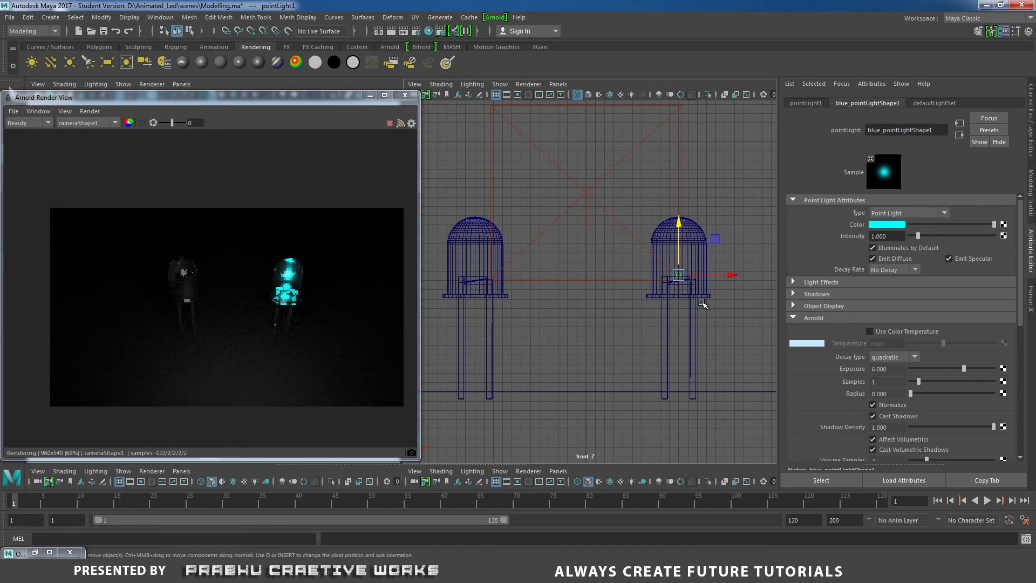
key(ctrl+d)
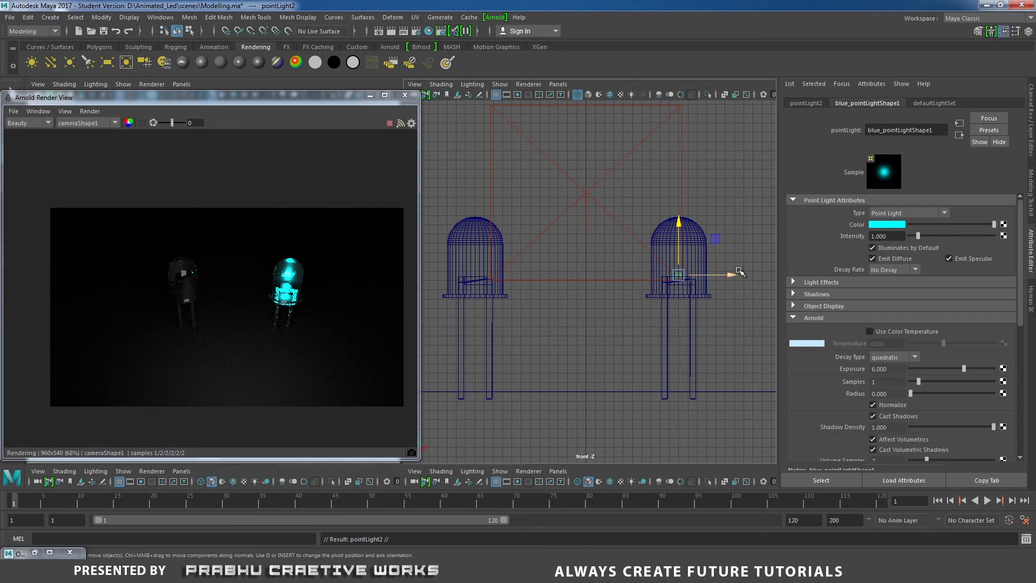
drag(732, 276, 526, 273)
scroll(608, 336, up, 4)
alt+middle_drag(613, 309, 709, 311)
scroll(600, 299, up, 3)
alt+middle_drag(603, 335, 678, 340)
scroll(677, 339, up, 3)
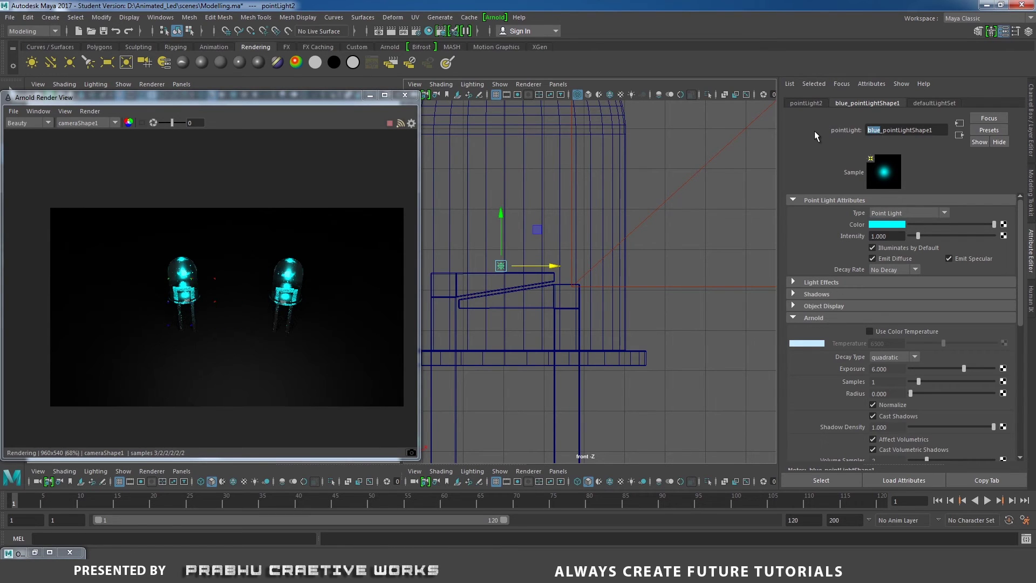
- Rename the duplicated light's shape to red_pointLightShape1 and change its colour to red
text(red)
key(Return)
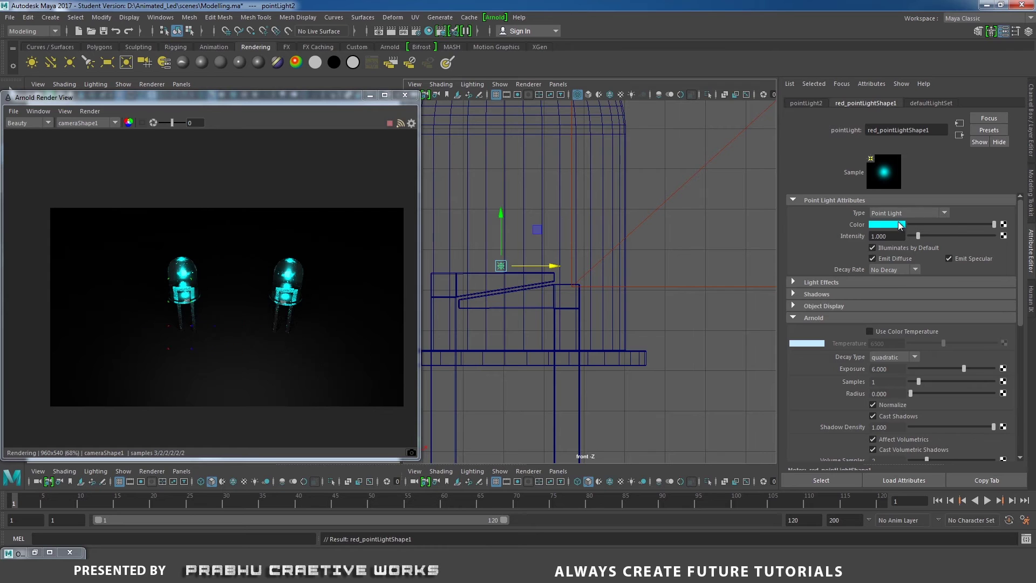
click(900, 224)
click(856, 193)
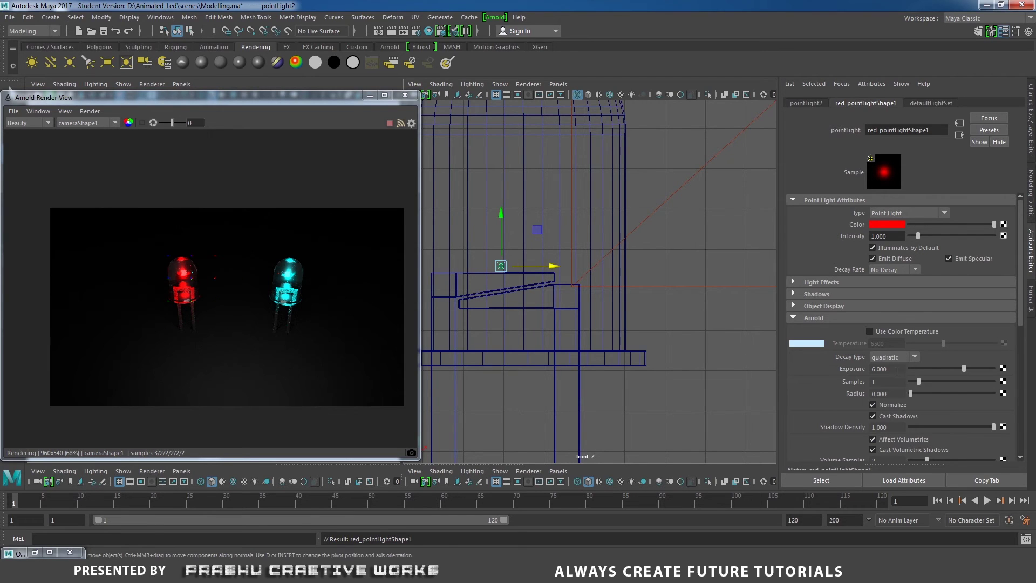
- Try an Arnold exposure of 6.5 on the red point light and raise it to 7
drag(897, 371, 795, 367)
text(6.5)
key(Return)
text(7)
key(Return)
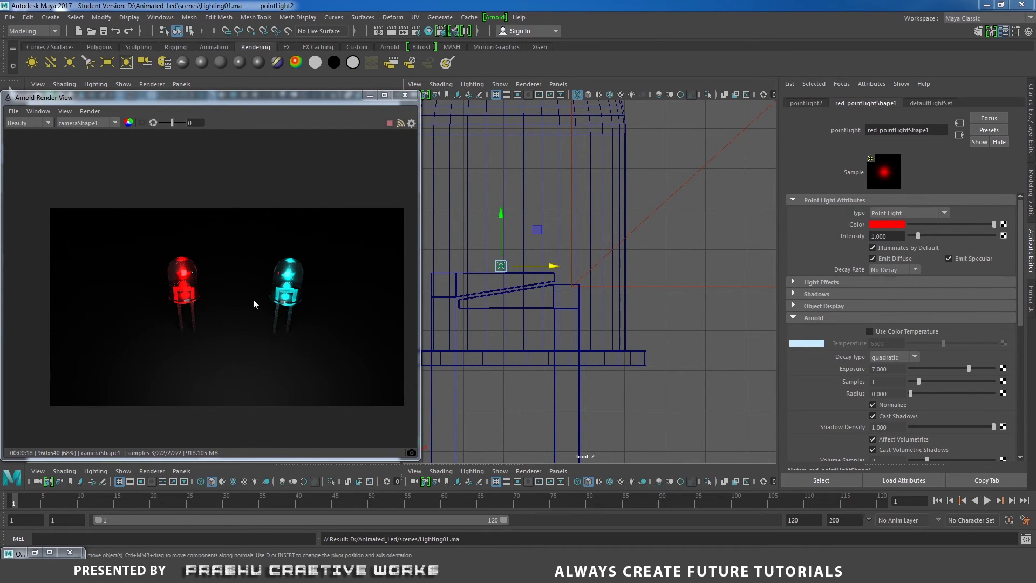
- Examine the noise on the cyan LED's base and legs closely in the Arnold render
alt+right_drag(253, 304, 413, 362)
alt+middle_drag(231, 325, 135, 314)
alt+right_drag(134, 313, 209, 330)
alt+middle_drag(209, 329, 172, 311)
alt+right_drag(173, 311, 424, 352)
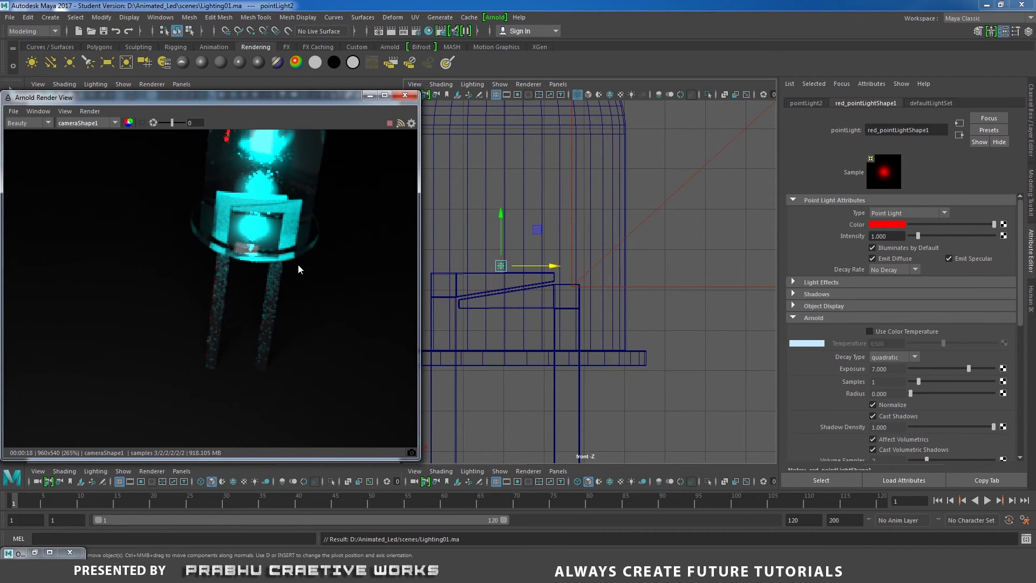
alt+right_drag(298, 264, 312, 347)
alt+middle_drag(311, 347, 372, 364)
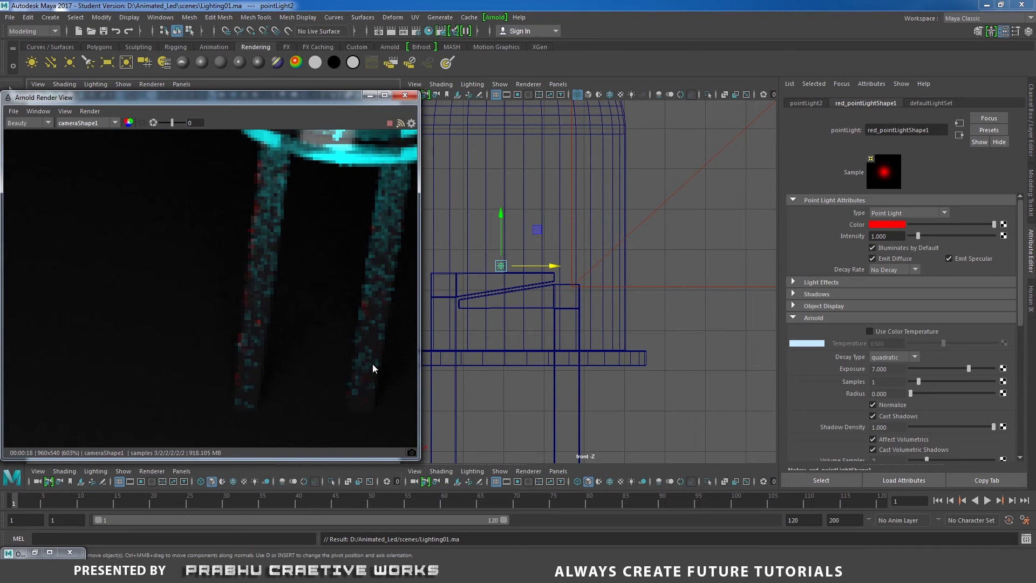
alt+right_drag(276, 373, 190, 249)
alt+middle_drag(190, 249, 203, 293)
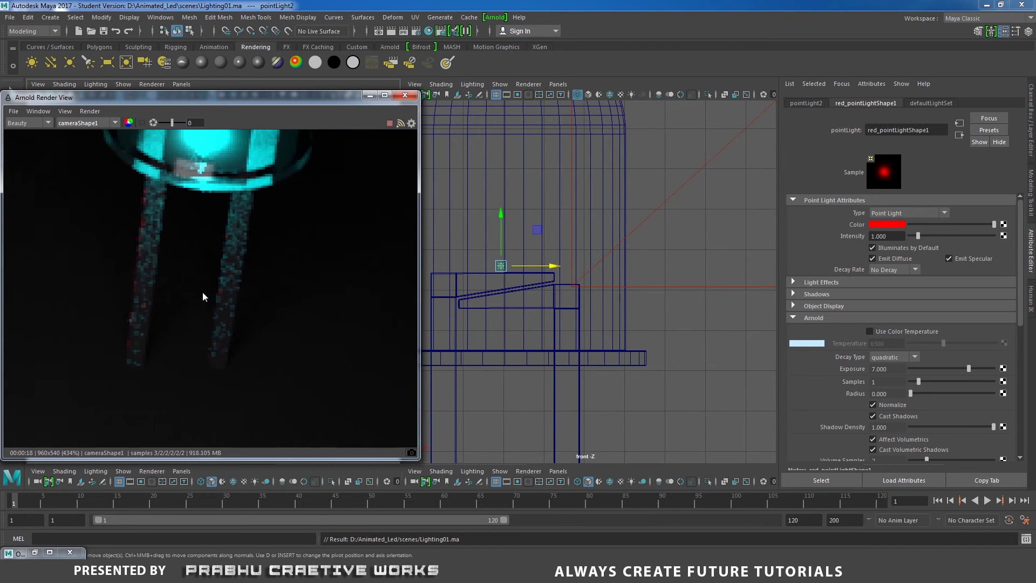
alt+right_drag(202, 292, 154, 260)
alt+right_drag(264, 335, 185, 301)
alt+middle_drag(185, 301, 262, 300)
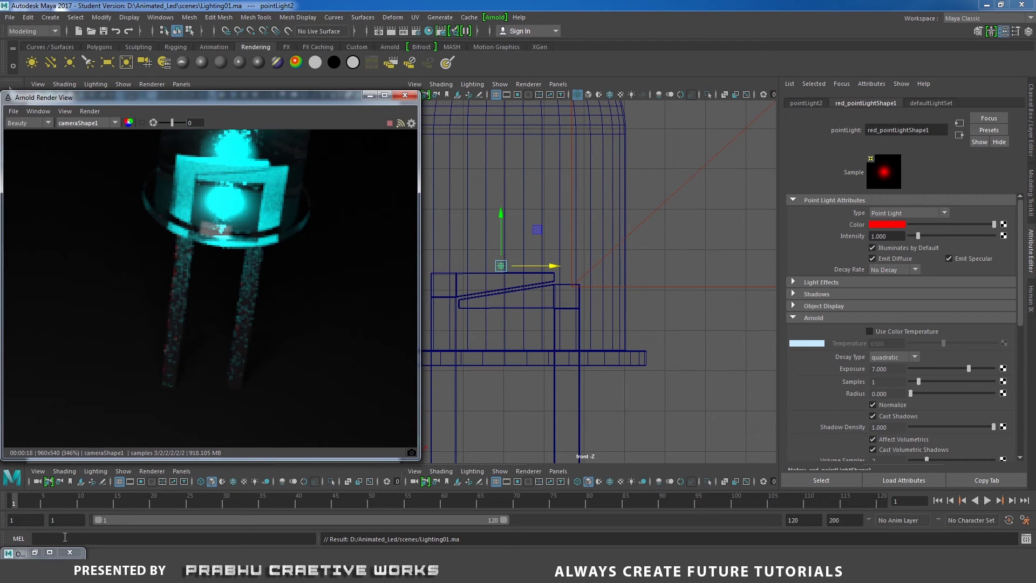
alt+right_drag(252, 369, 269, 383)
alt+middle_drag(269, 383, 243, 338)
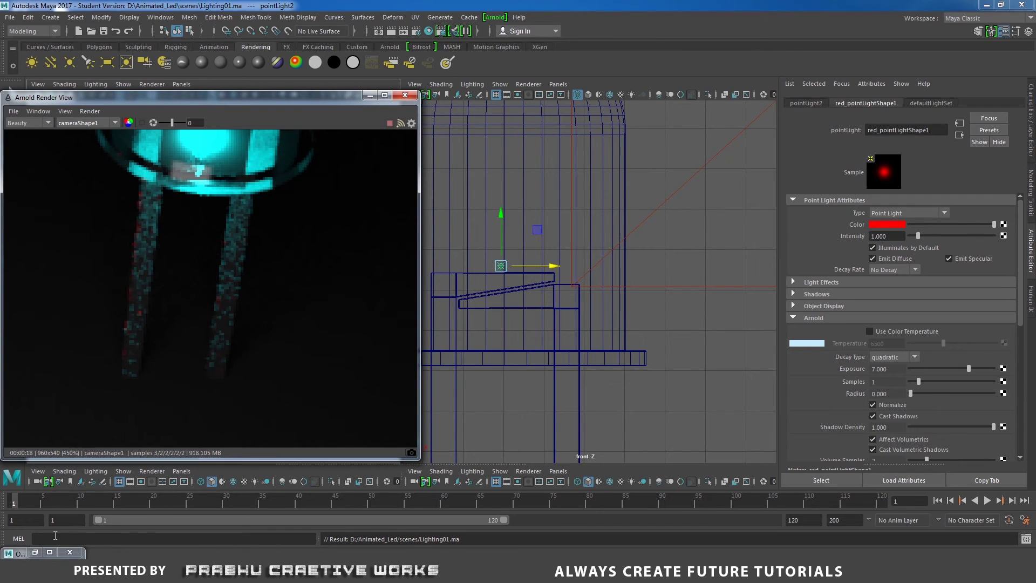
- Mark a render region around the cyan LED's legs and set the area light's Arnold samples to 5
click(35, 553)
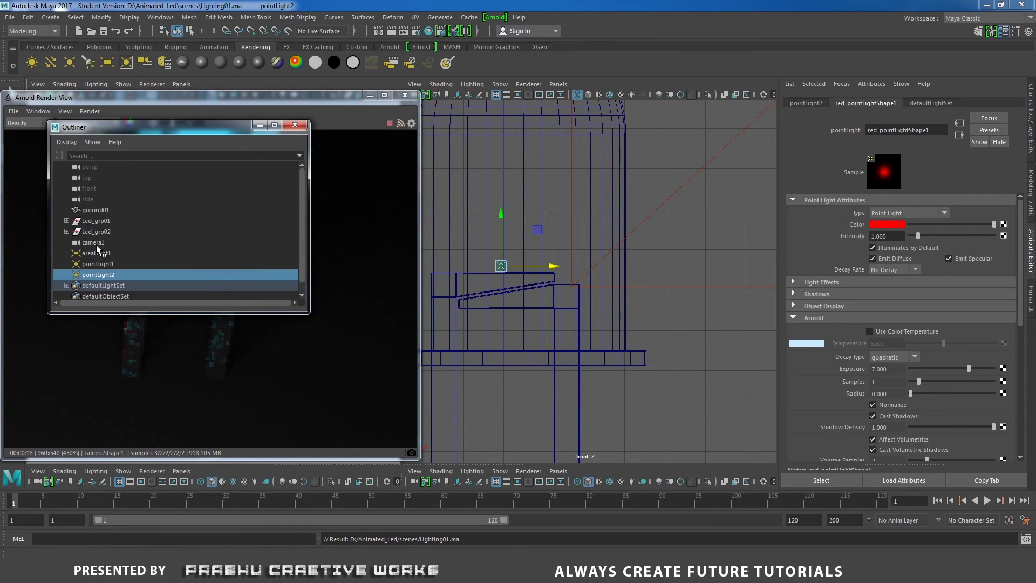
click(110, 255)
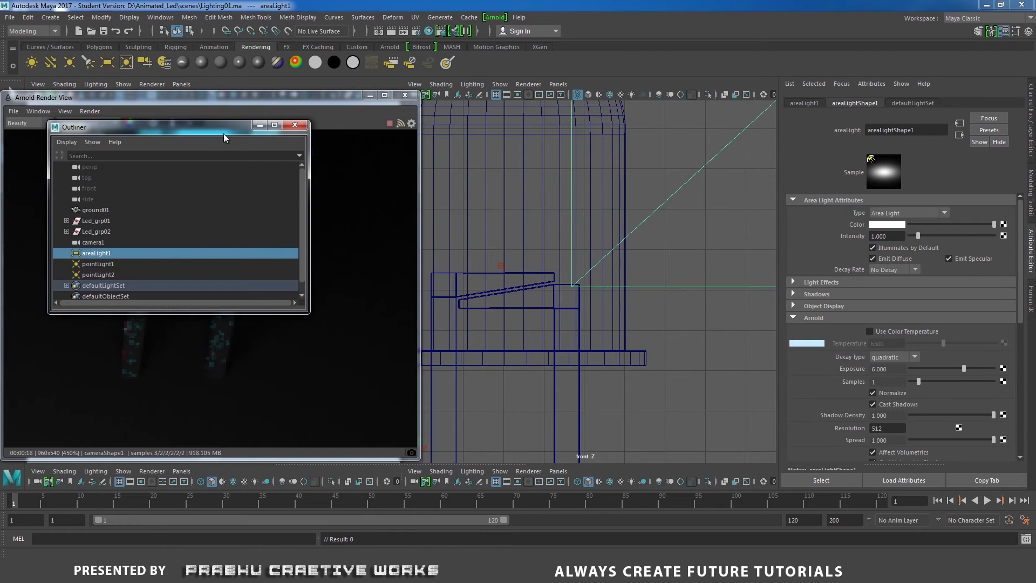
click(259, 125)
scroll(583, 294, down, 3)
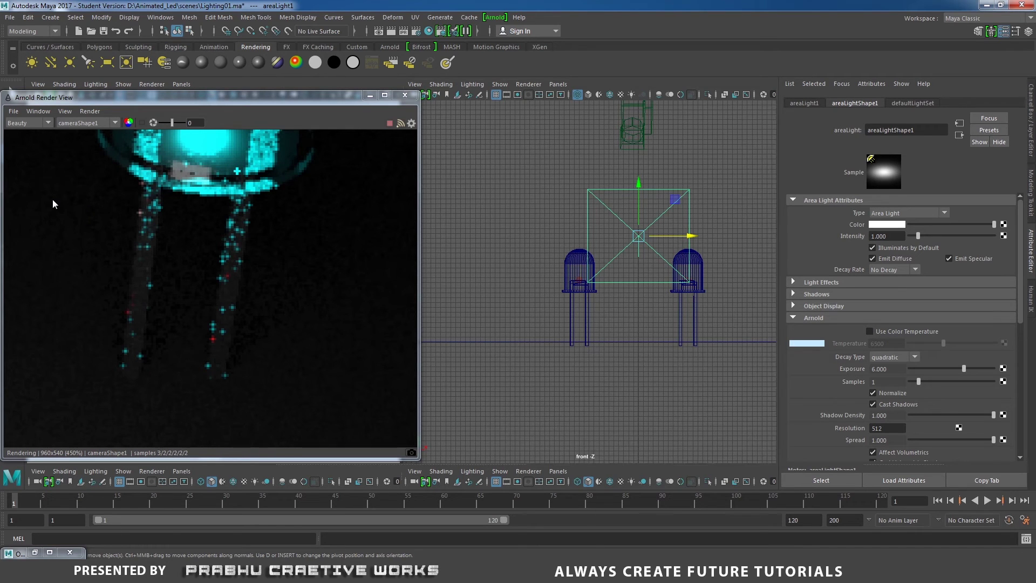
drag(51, 199, 342, 406)
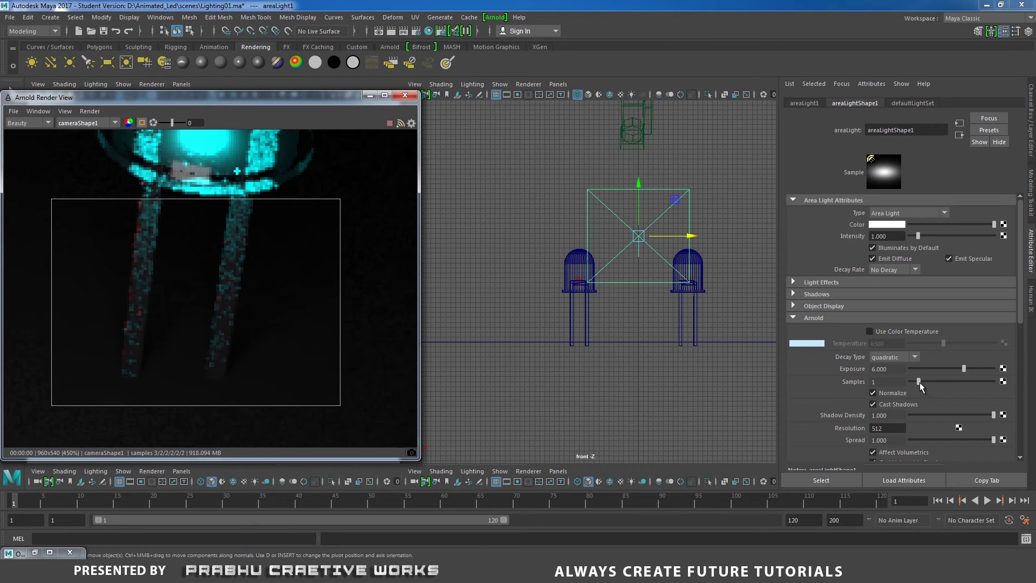
drag(920, 382, 944, 383)
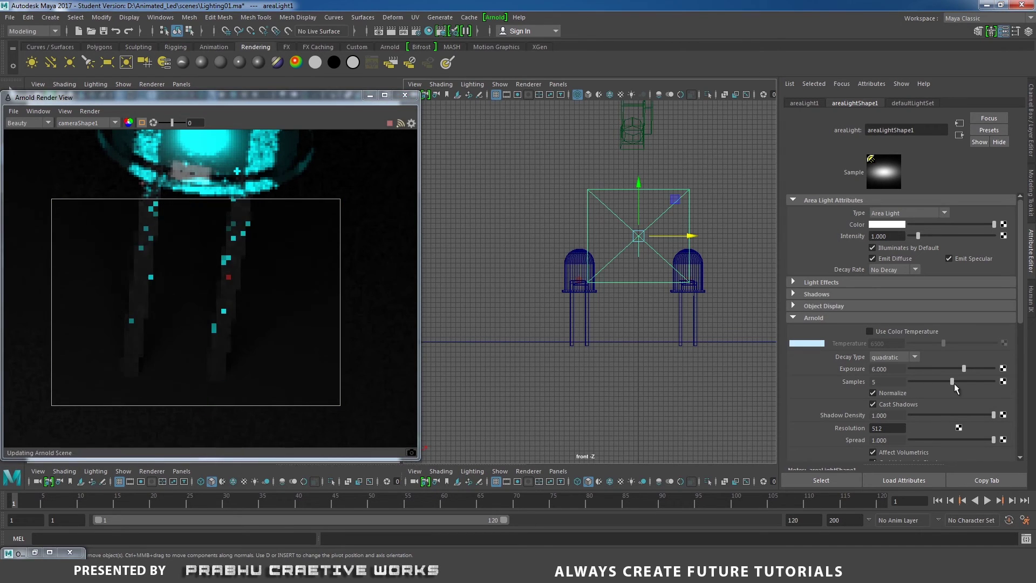
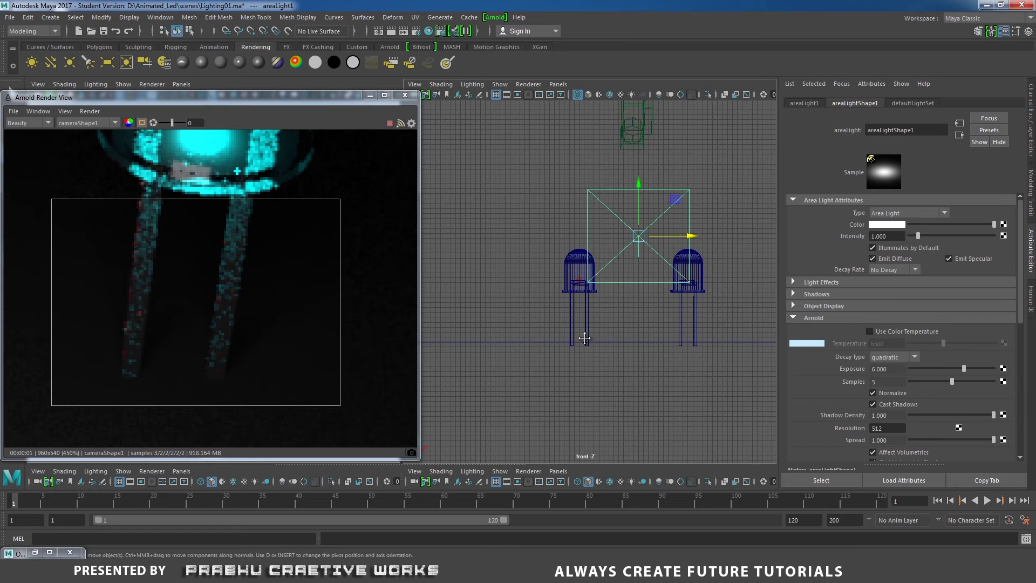
- Select pointLight1, try a higher Arnold samples value on it, and return the samples to 1
scroll(584, 338, up, 6)
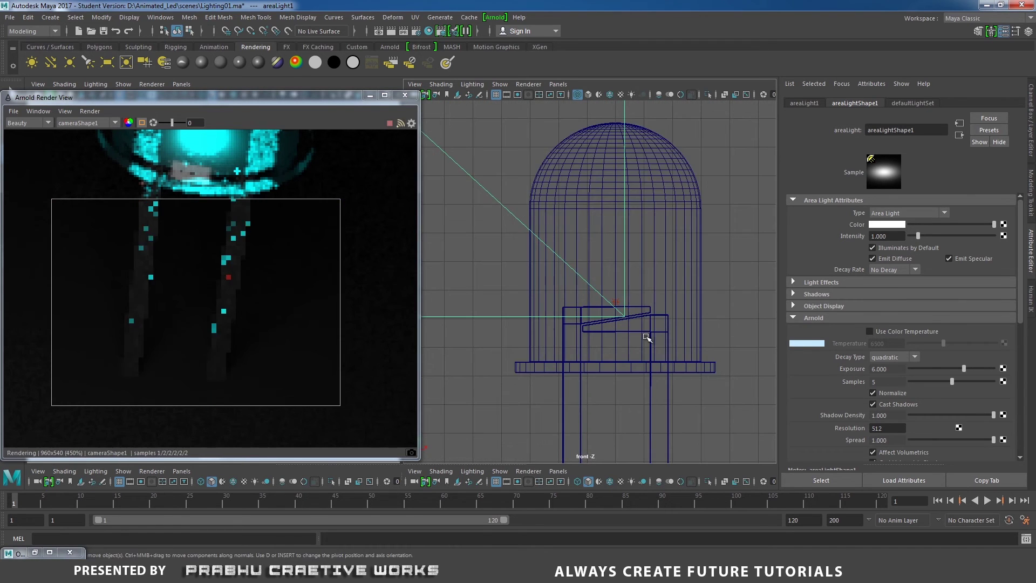
click(619, 306)
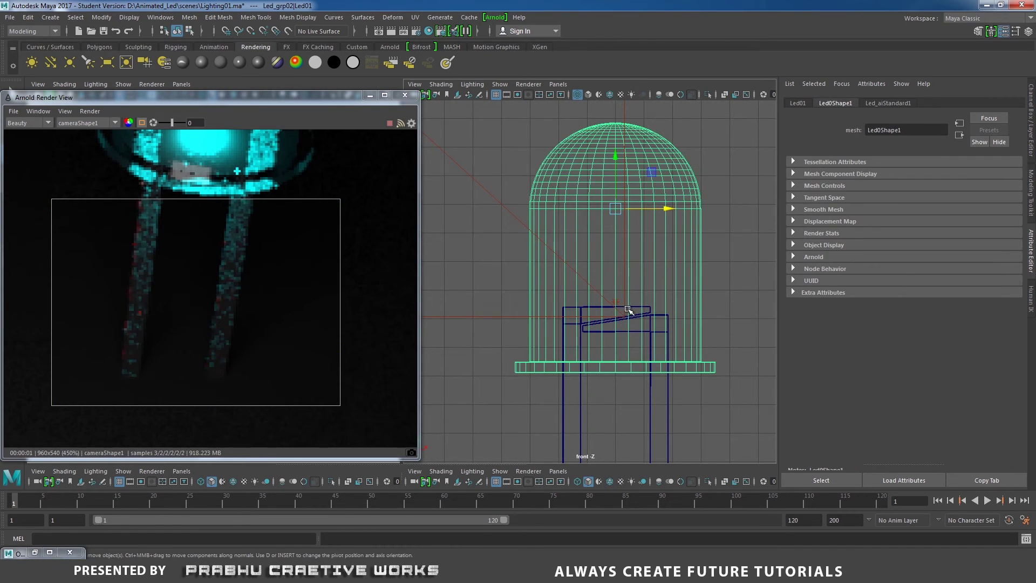
click(34, 552)
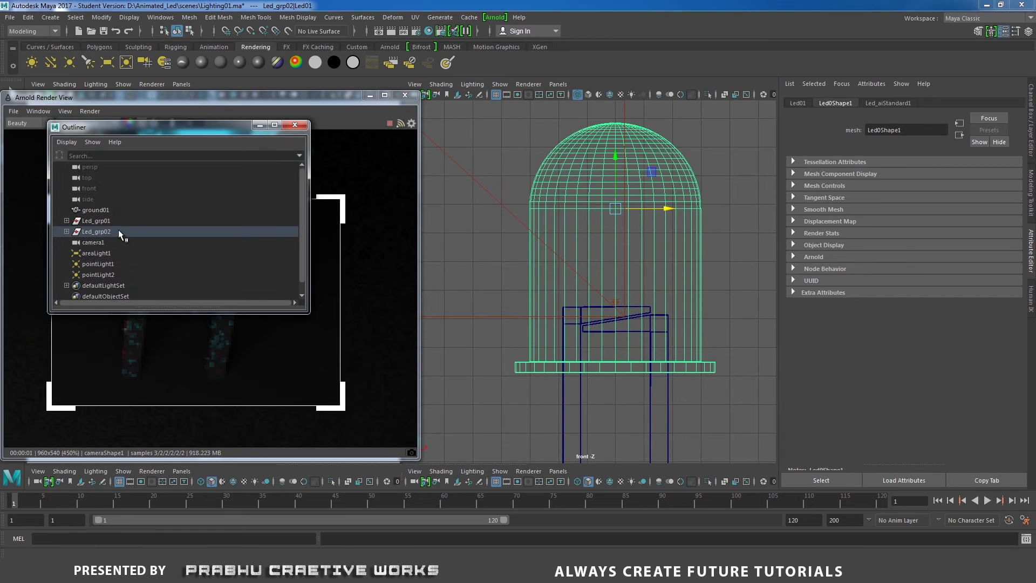
click(106, 265)
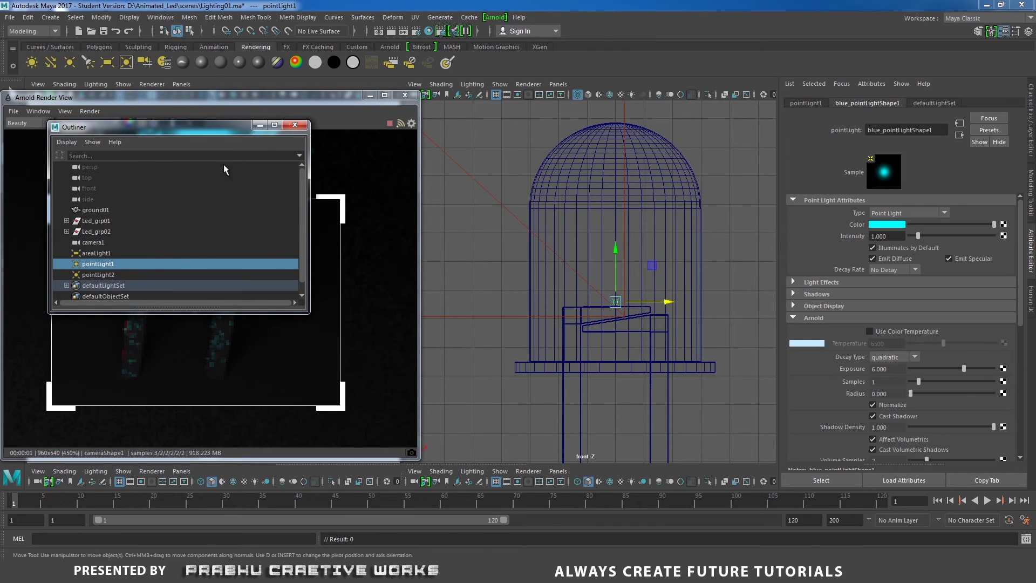
click(260, 126)
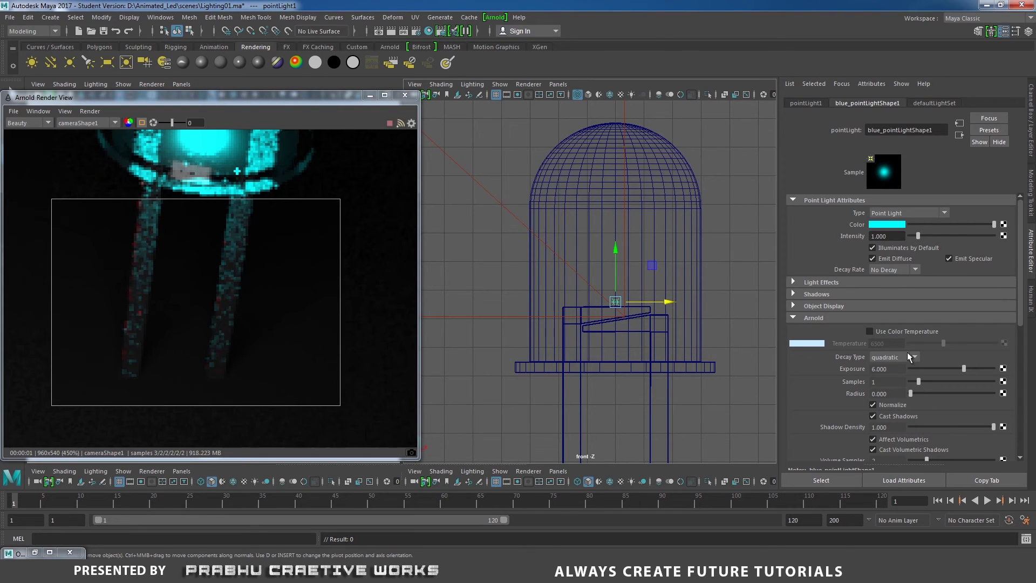
drag(925, 381, 953, 383)
drag(928, 385, 918, 383)
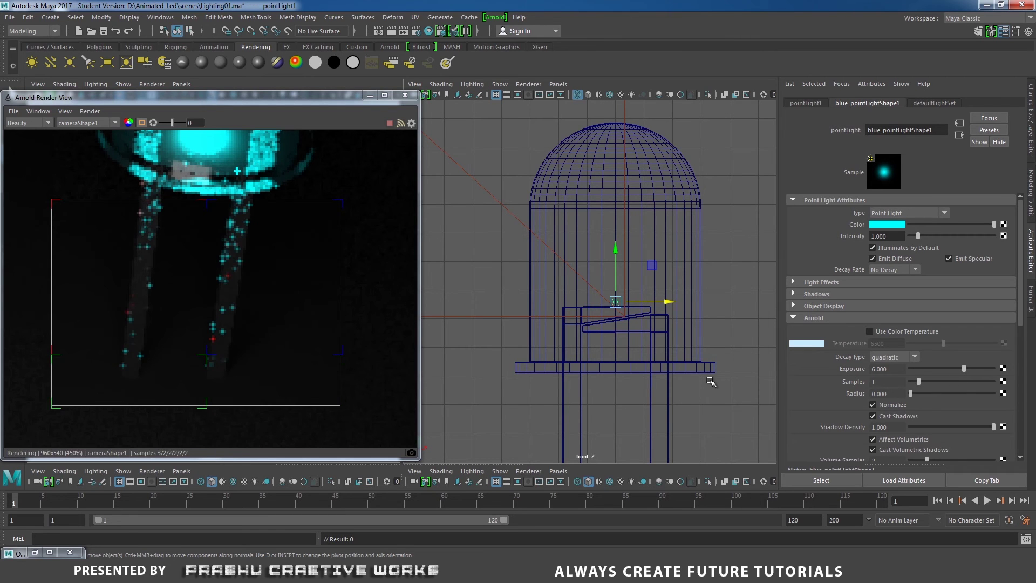
- In the Arnold render settings, try 5 Glossy samples and raise the value to 10
click(416, 31)
click(786, 157)
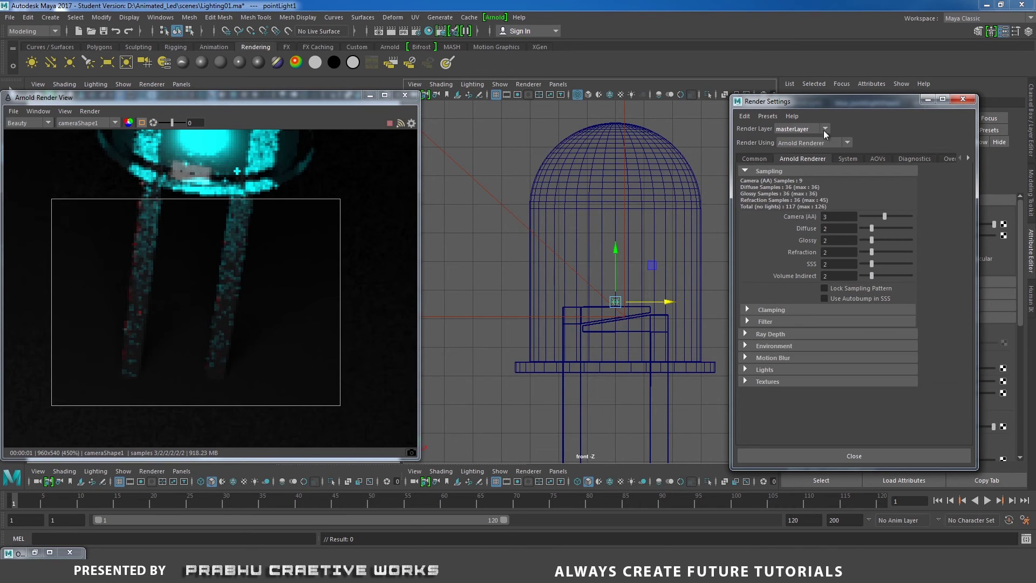
drag(827, 101, 603, 98)
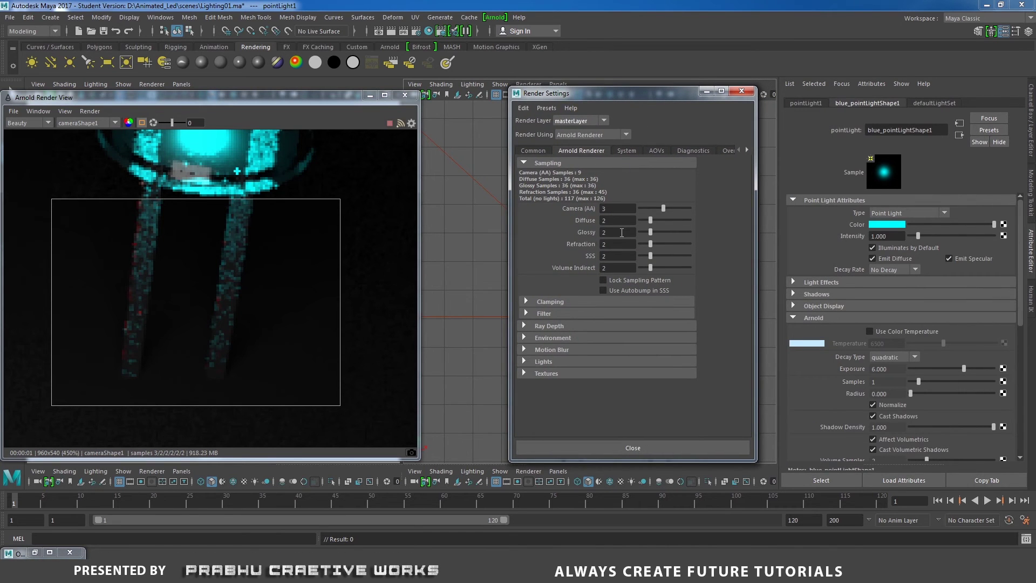
drag(619, 232, 593, 232)
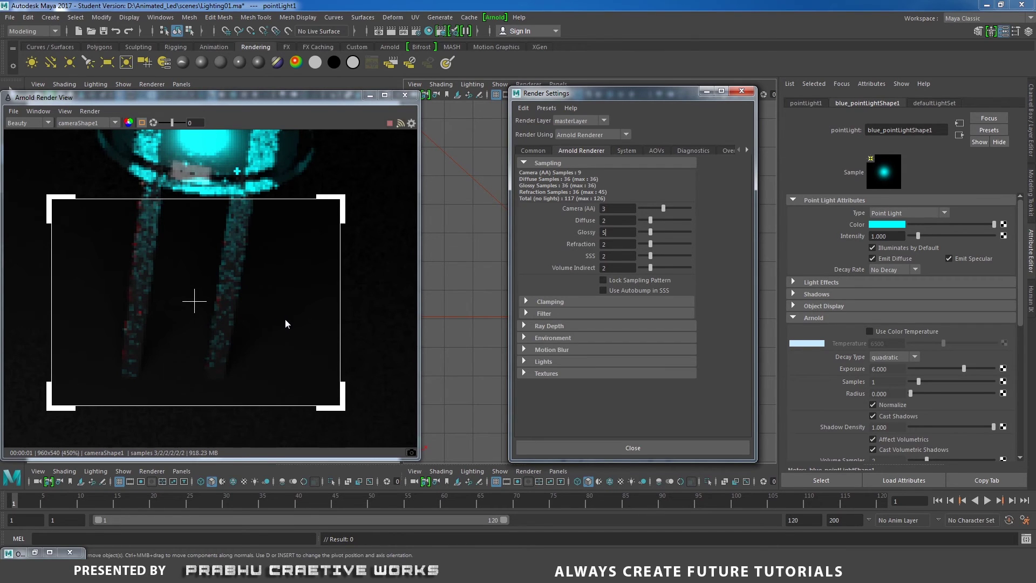
key(Return)
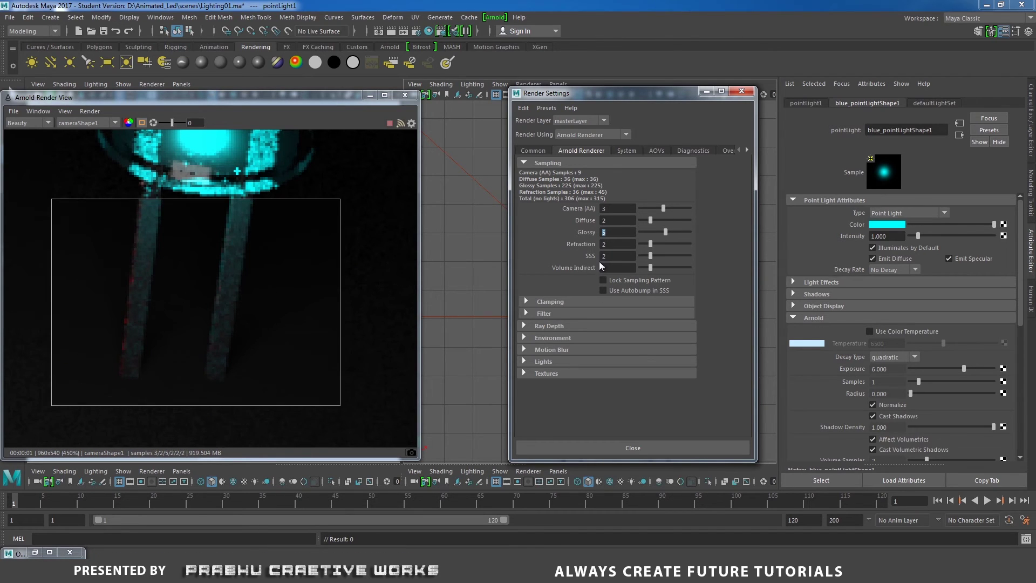
text(10)
key(Return)
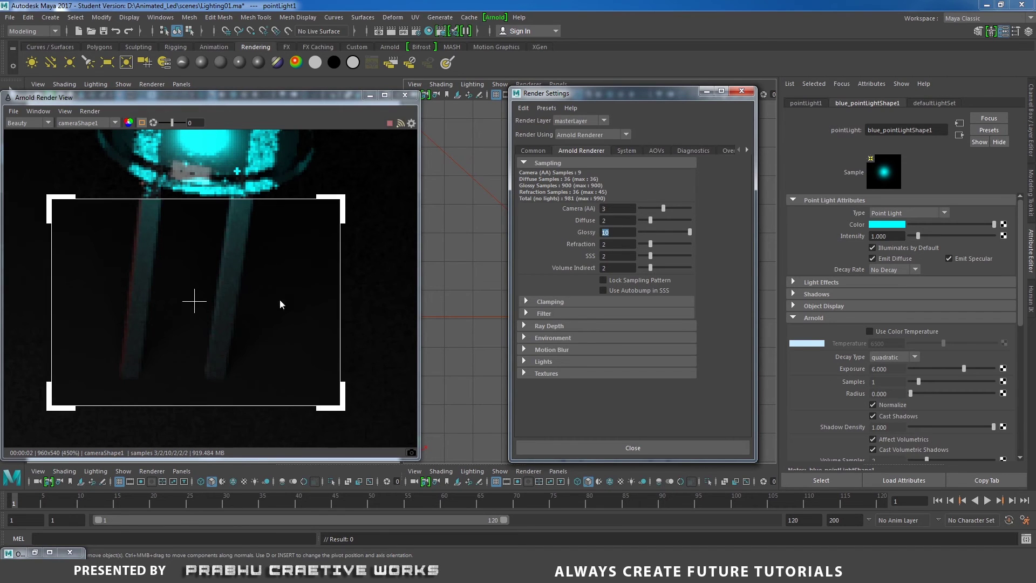
- Examine the whole Arnold render with both LEDs and compare the legs inside and outside the render region
alt+right_drag(362, 327, 133, 269)
alt+middle_drag(133, 269, 385, 337)
alt+right_drag(259, 299, 158, 274)
alt+middle_drag(158, 274, 307, 294)
alt+right_drag(362, 298, 217, 291)
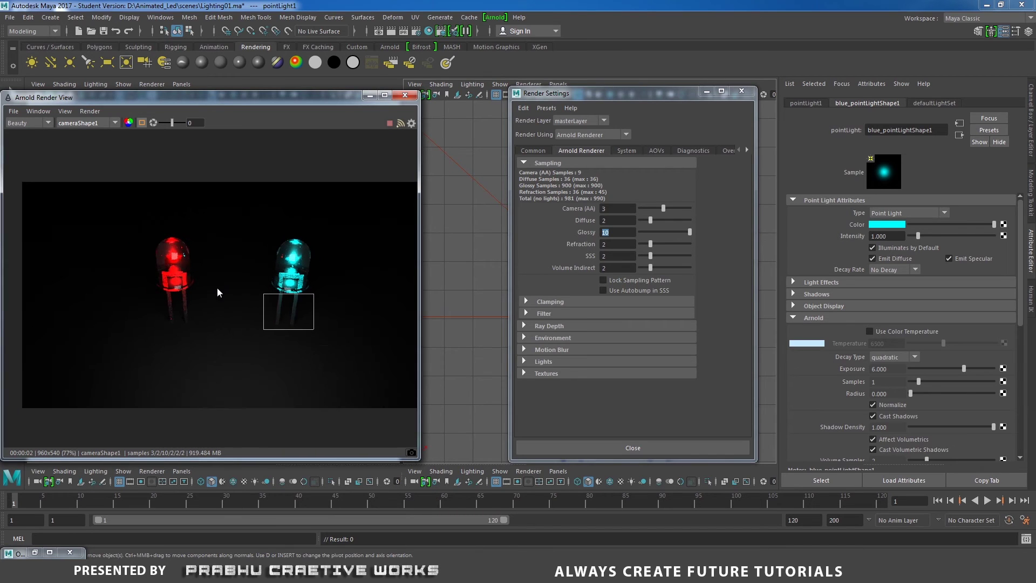
alt+middle_drag(331, 302, 294, 303)
alt+right_drag(293, 302, 218, 293)
alt+middle_drag(234, 293, 247, 293)
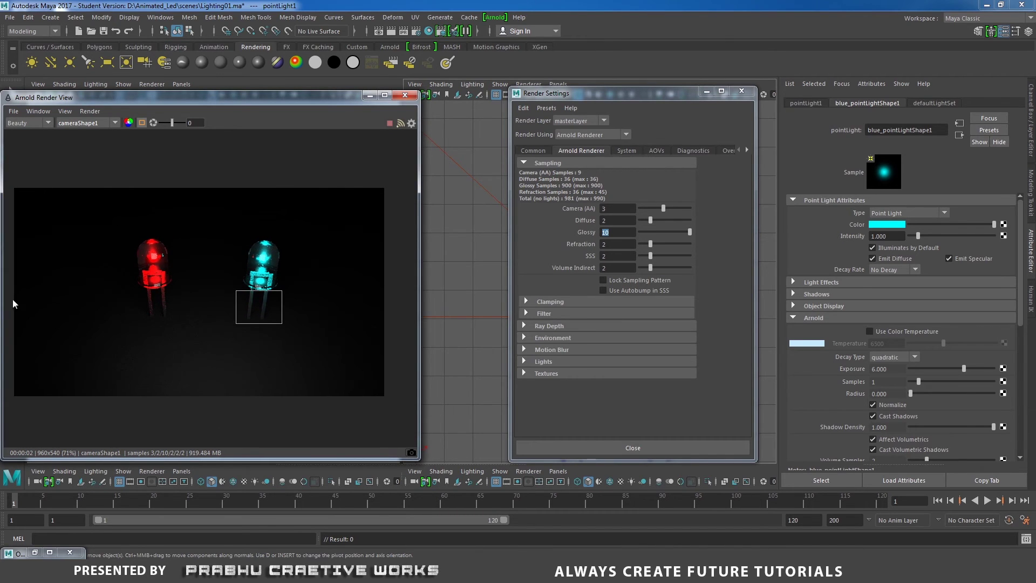
- Close the Arnold render view and make camera1 the renderable camera in the common render settings
click(403, 100)
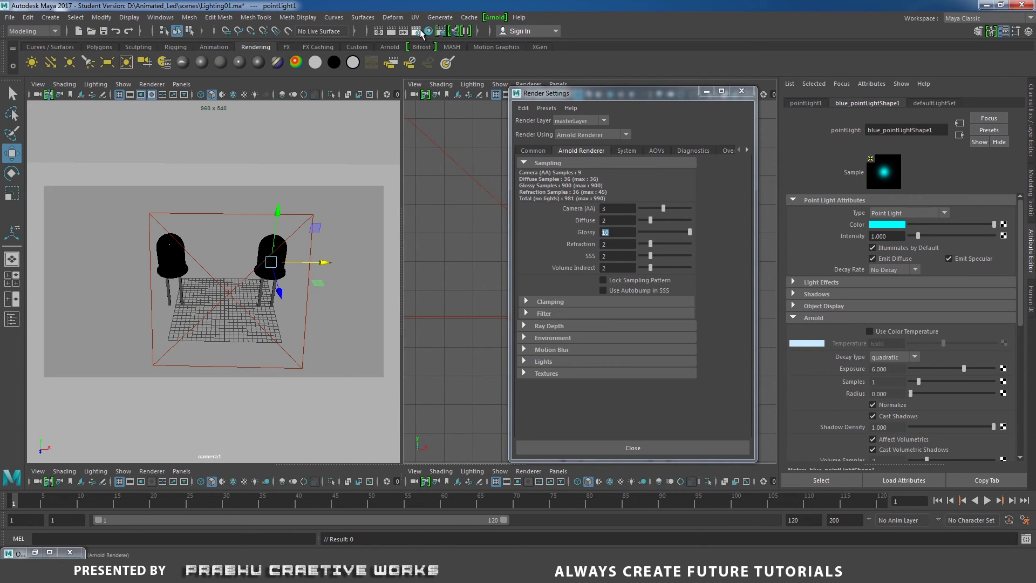
click(533, 151)
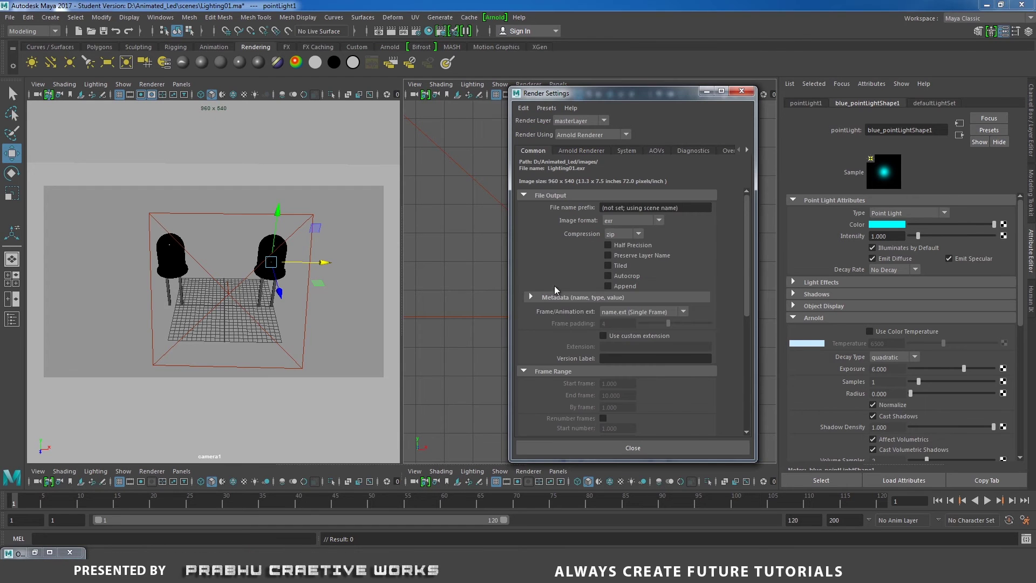
drag(747, 265, 746, 377)
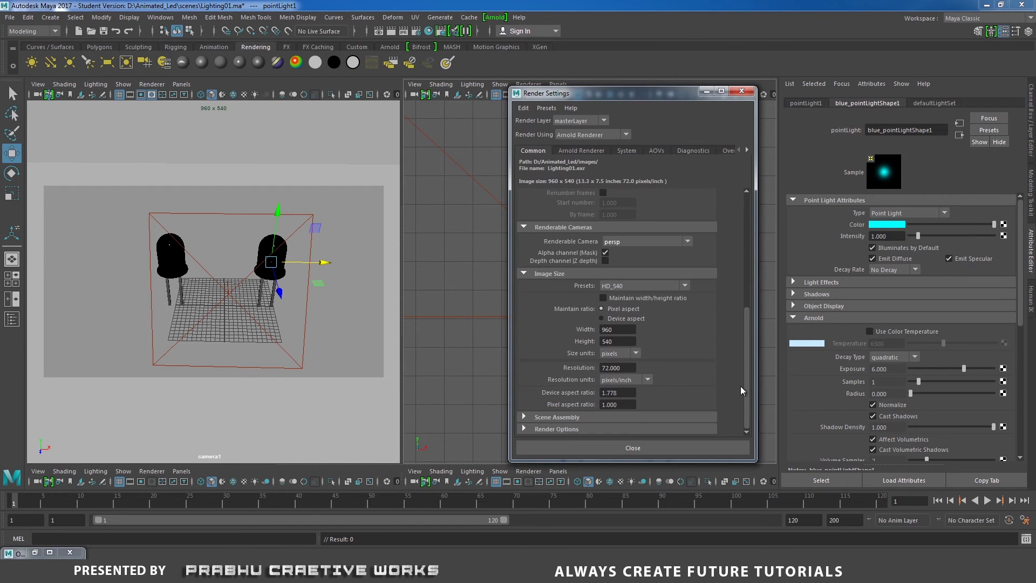
click(625, 241)
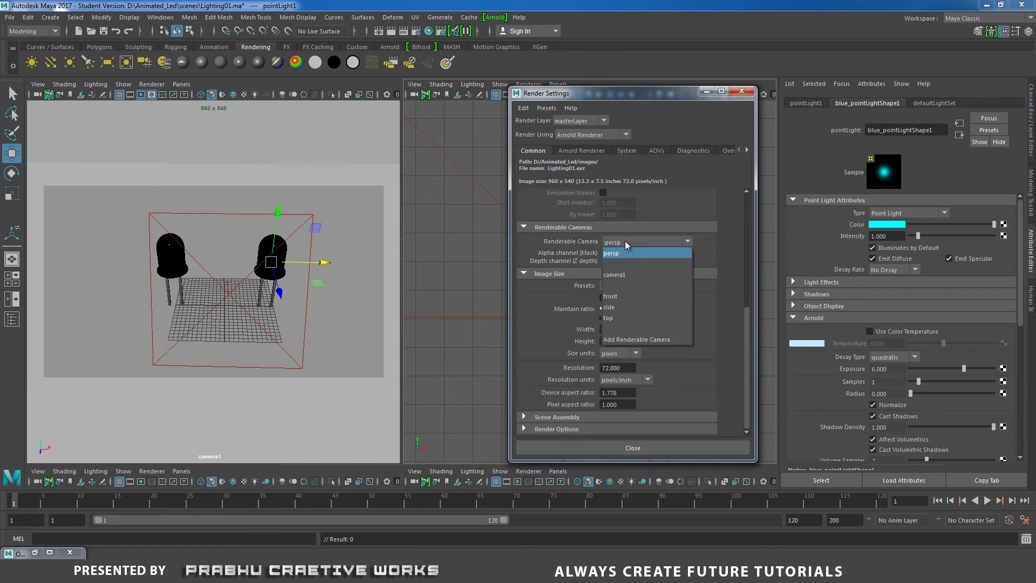
click(619, 275)
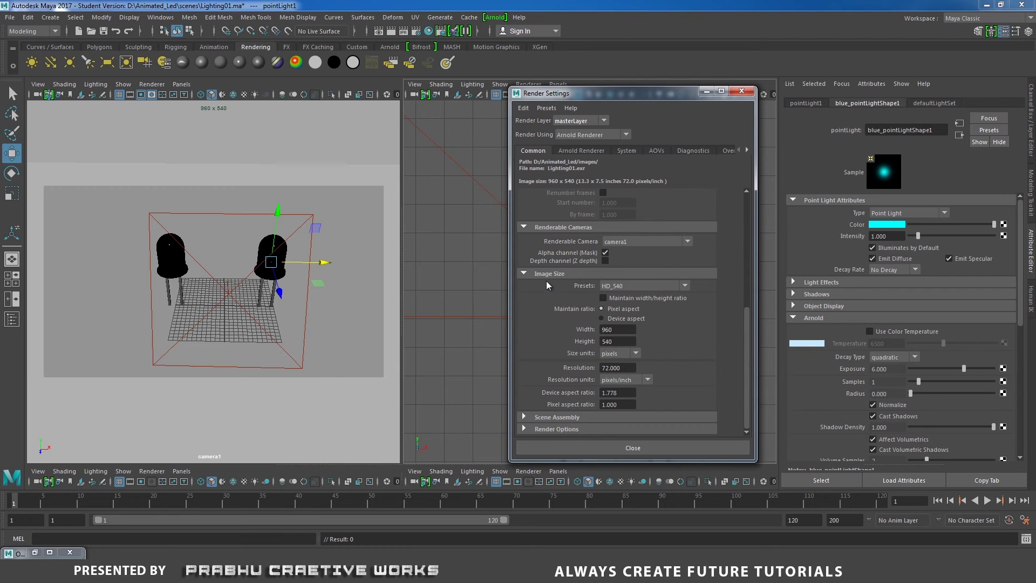
- Set the render image size to the HD_1080 preset and close the render settings
click(626, 285)
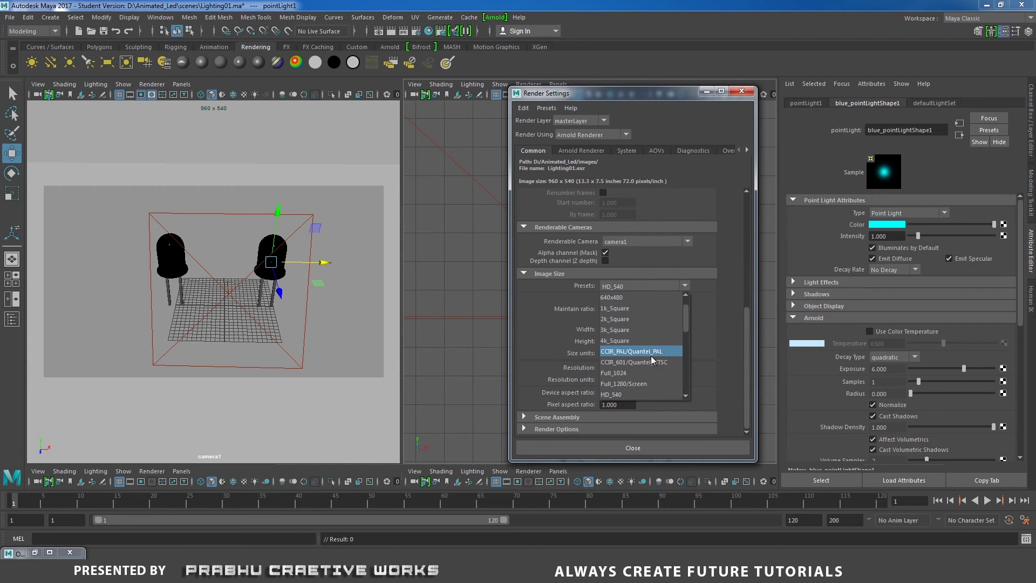
drag(685, 328, 687, 350)
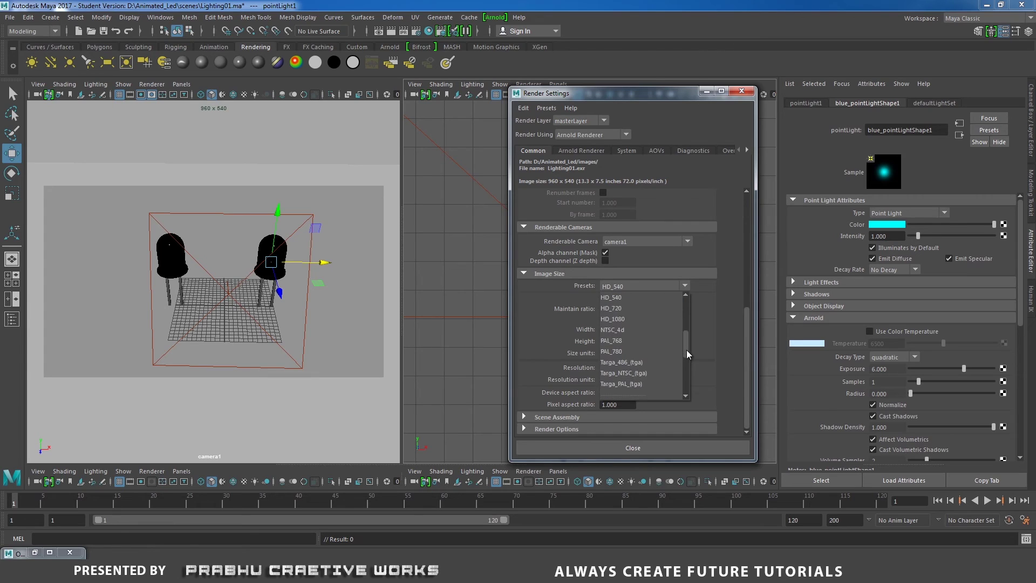
click(636, 325)
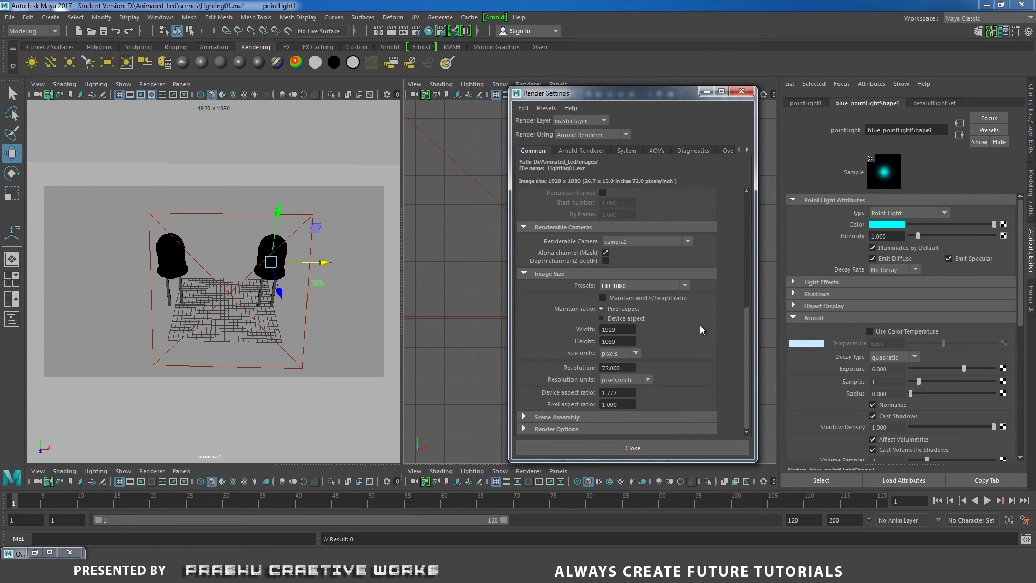
click(630, 286)
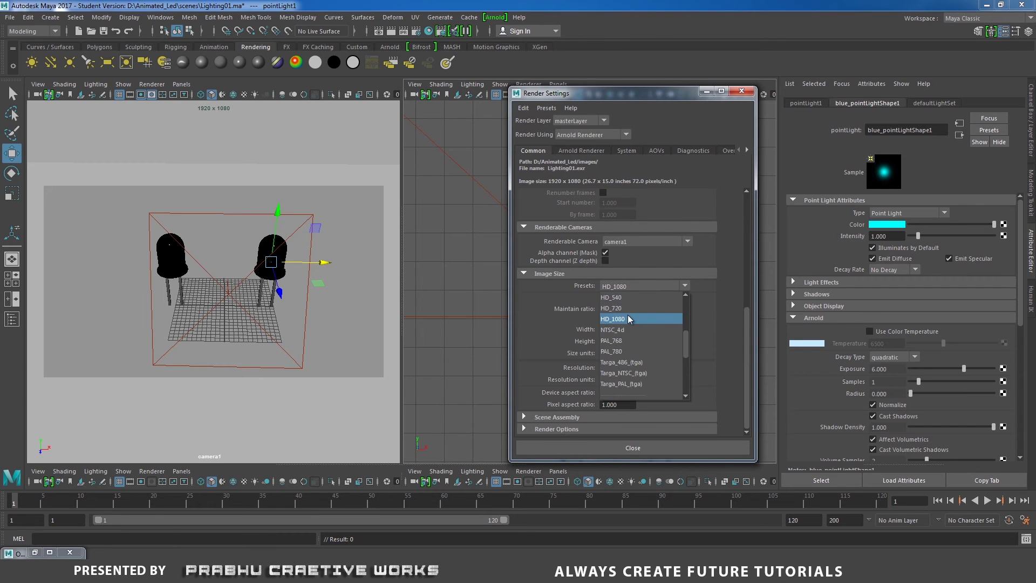
click(621, 313)
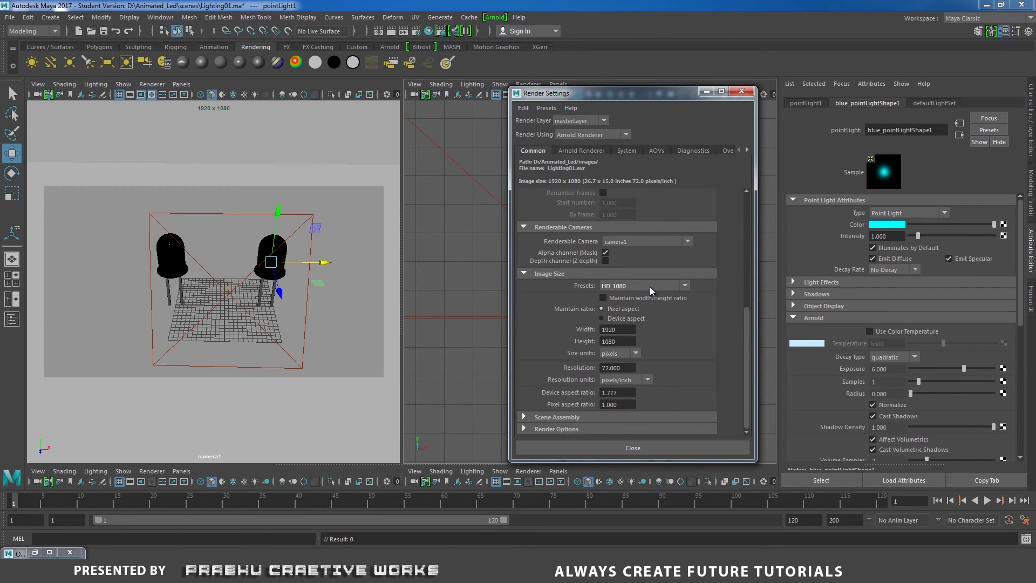
click(622, 286)
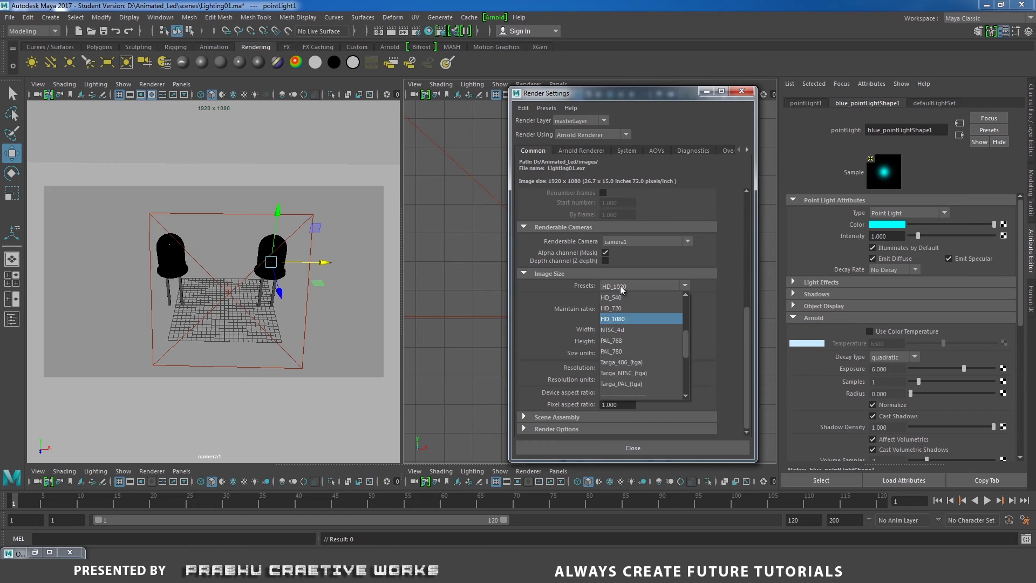
click(626, 319)
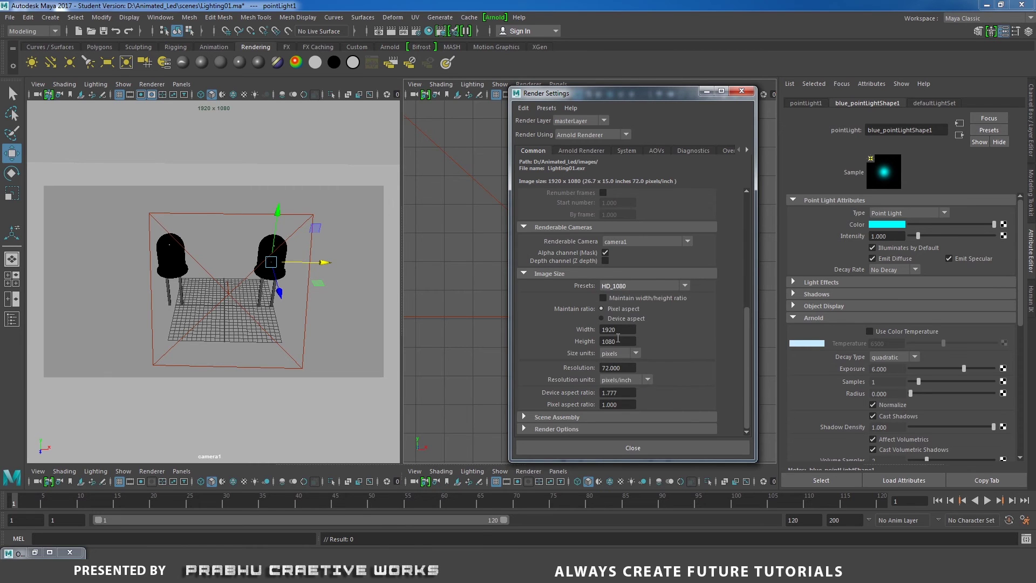
drag(619, 331, 575, 333)
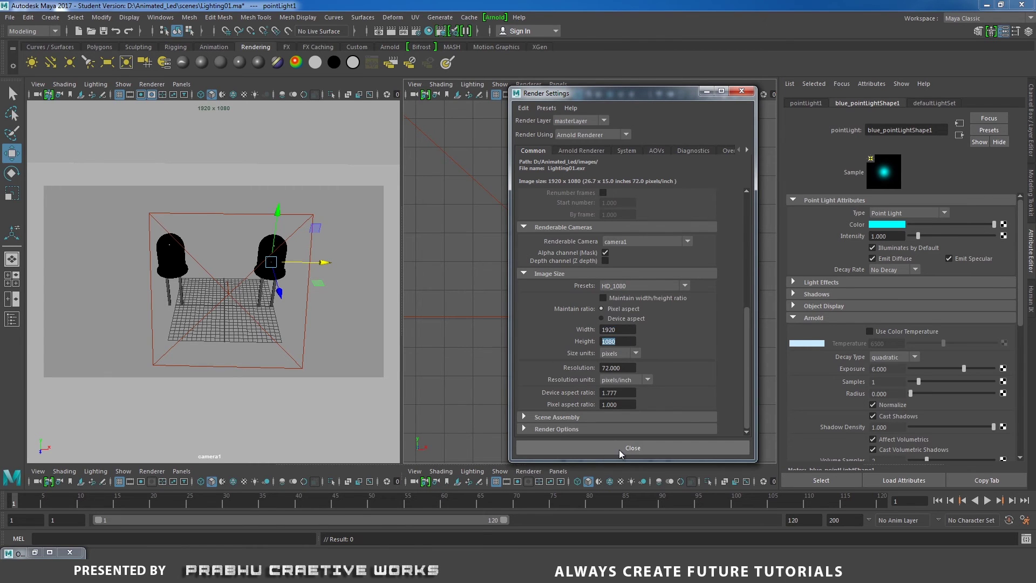
click(624, 449)
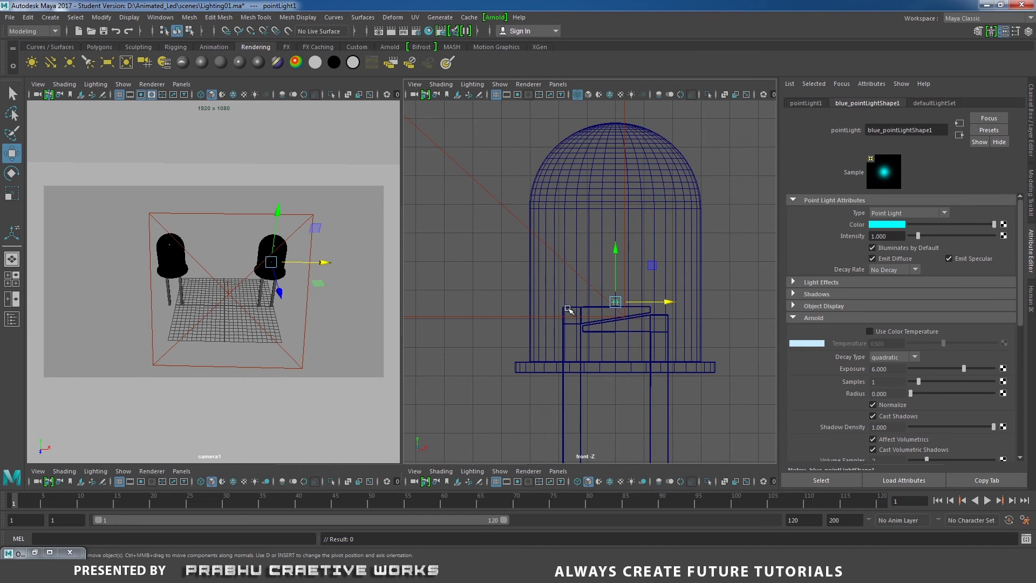
- Select pointLight2, the red LED's point light, and turn its Visibility off
alt+right_drag(676, 328, 361, 300)
alt+middle_drag(510, 295, 590, 287)
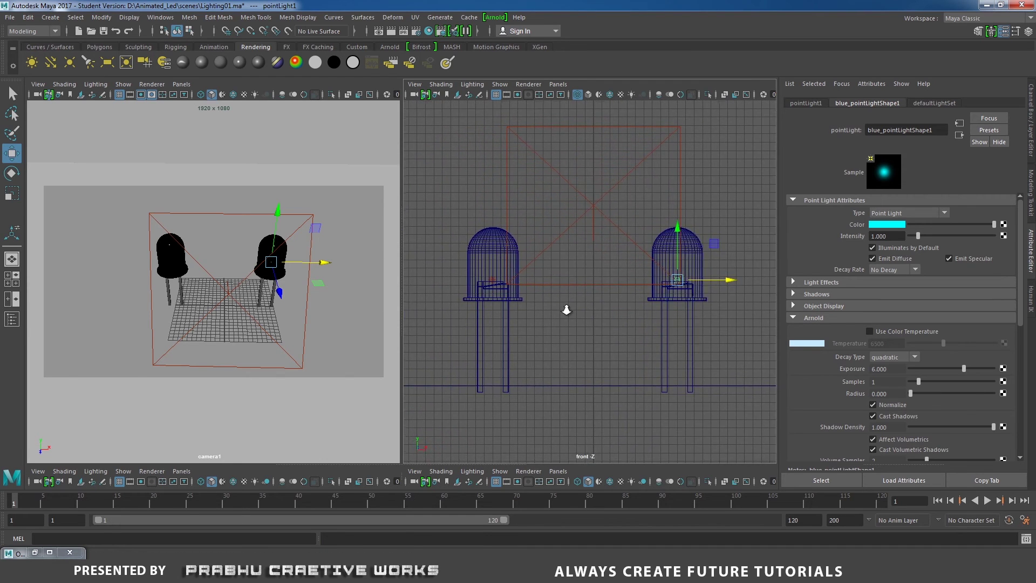
alt+right_drag(567, 310, 585, 316)
click(485, 280)
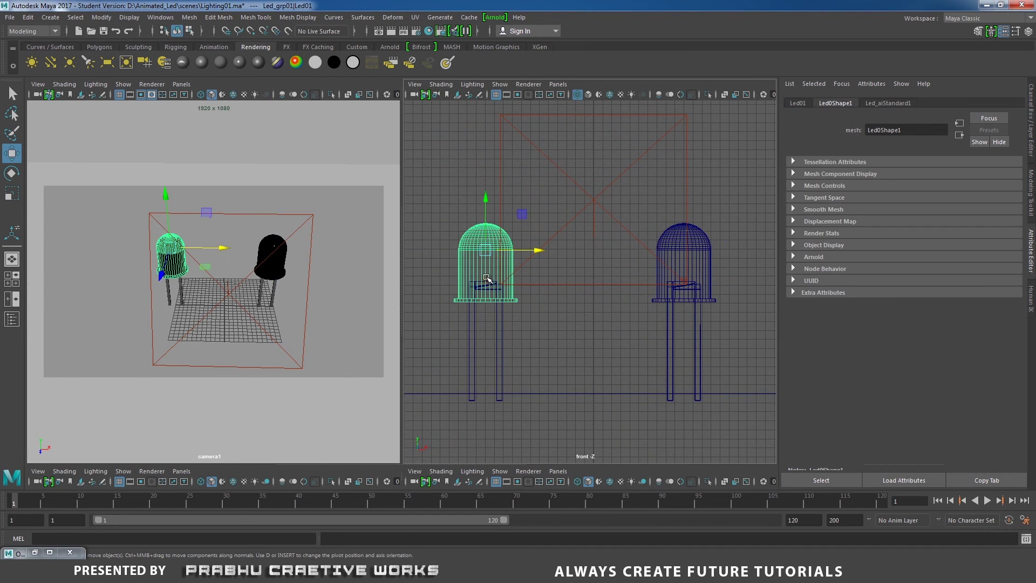
click(35, 552)
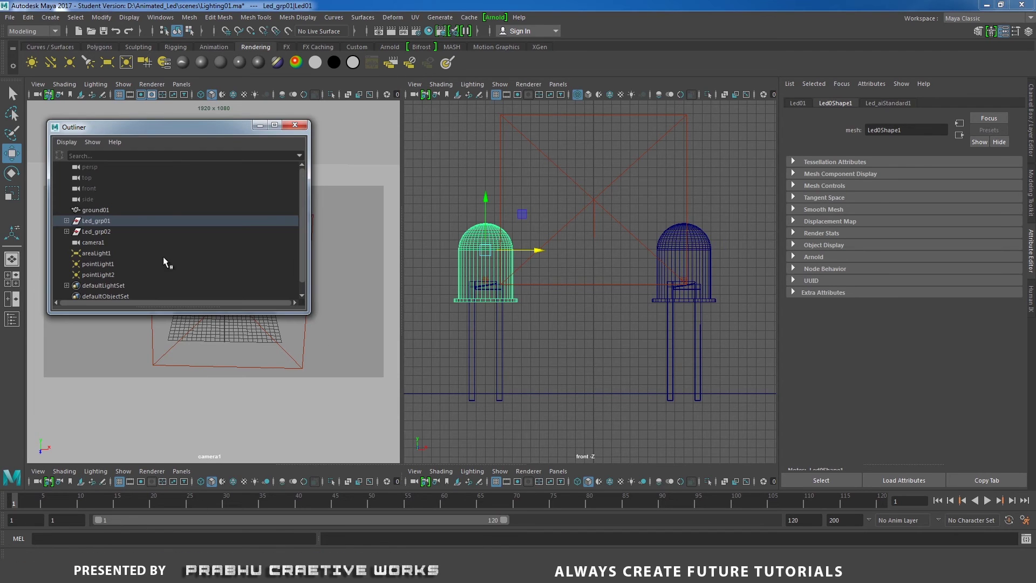
click(103, 266)
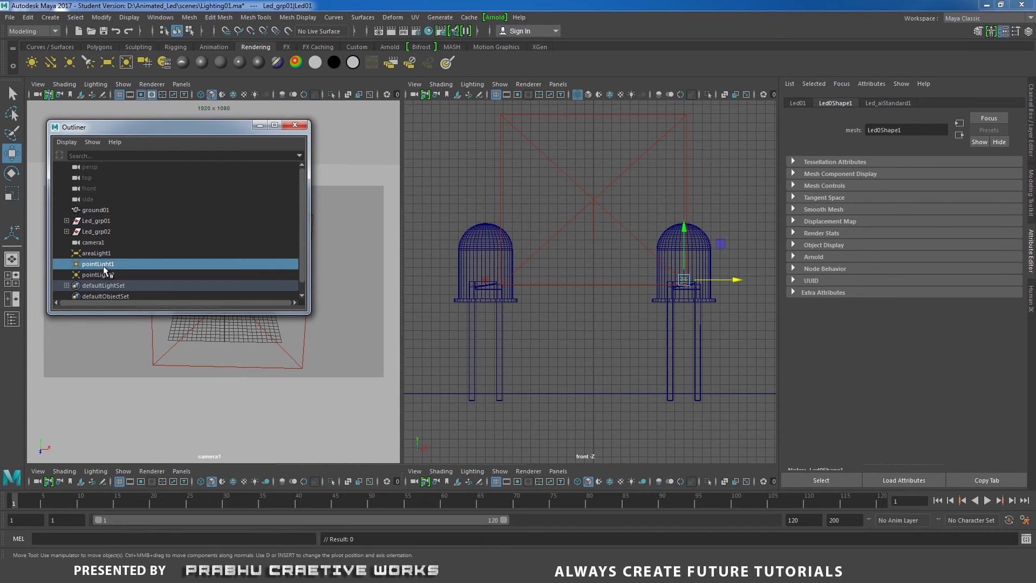
click(108, 276)
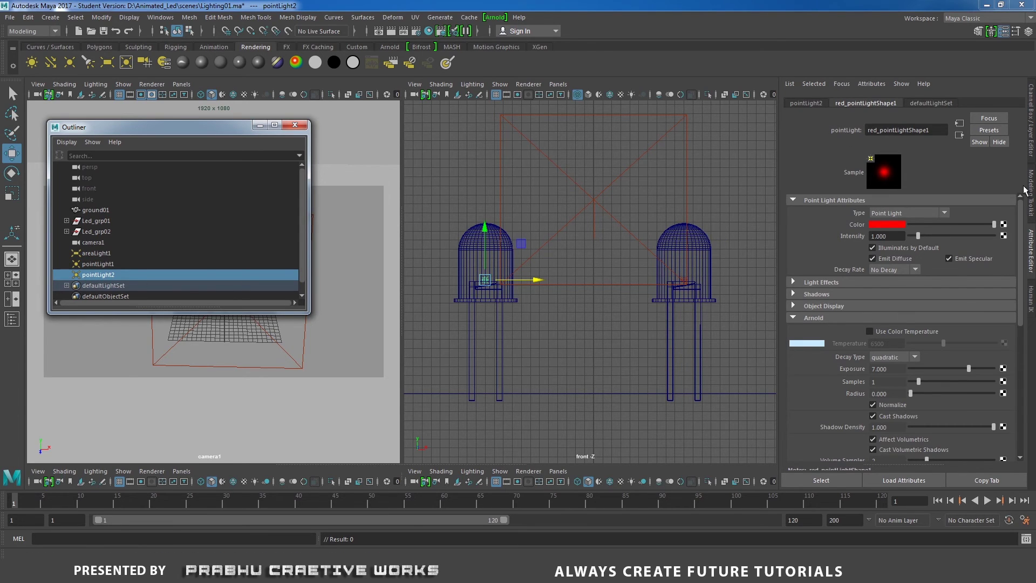
click(1030, 141)
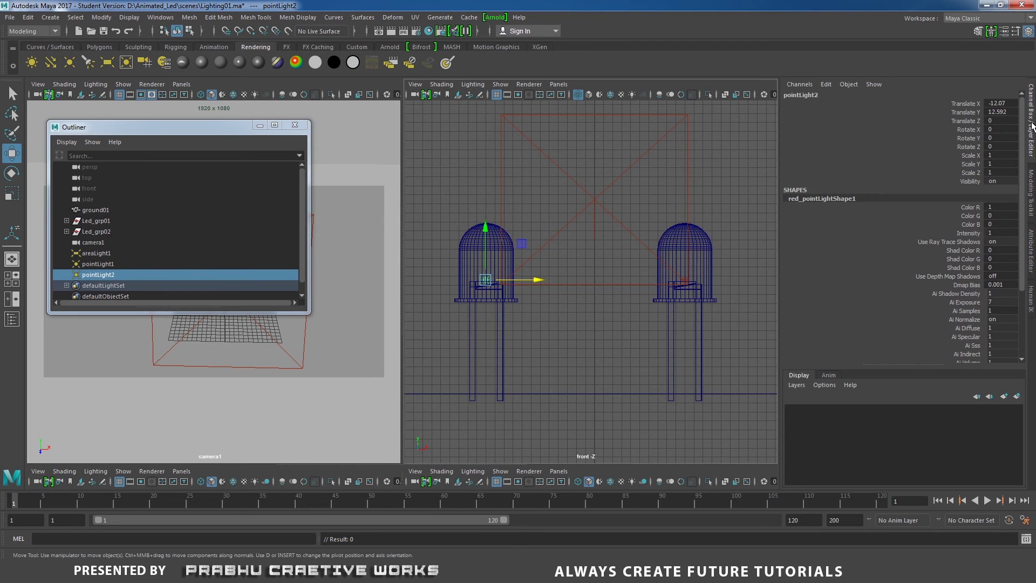
click(971, 182)
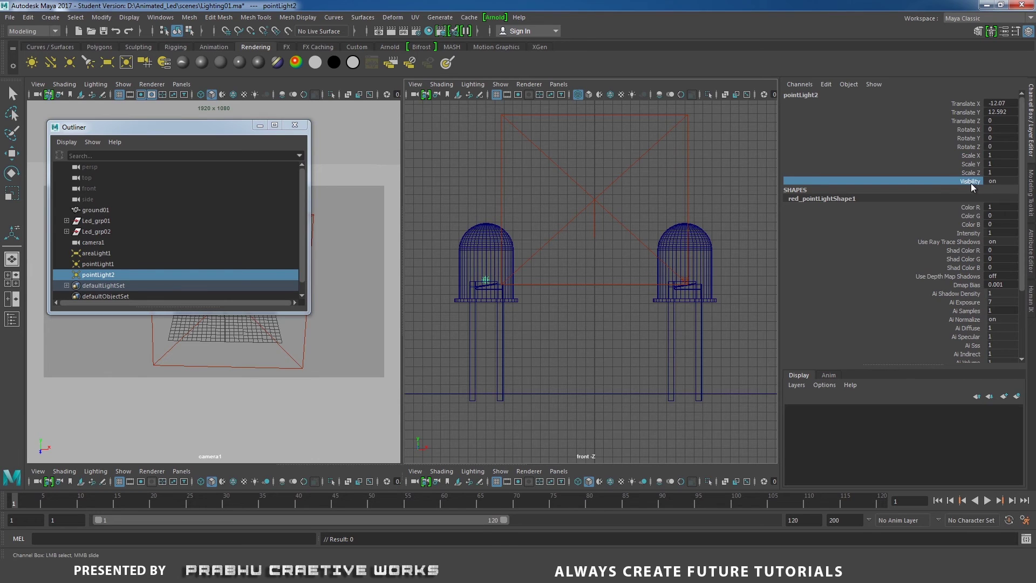
double_click(1015, 182)
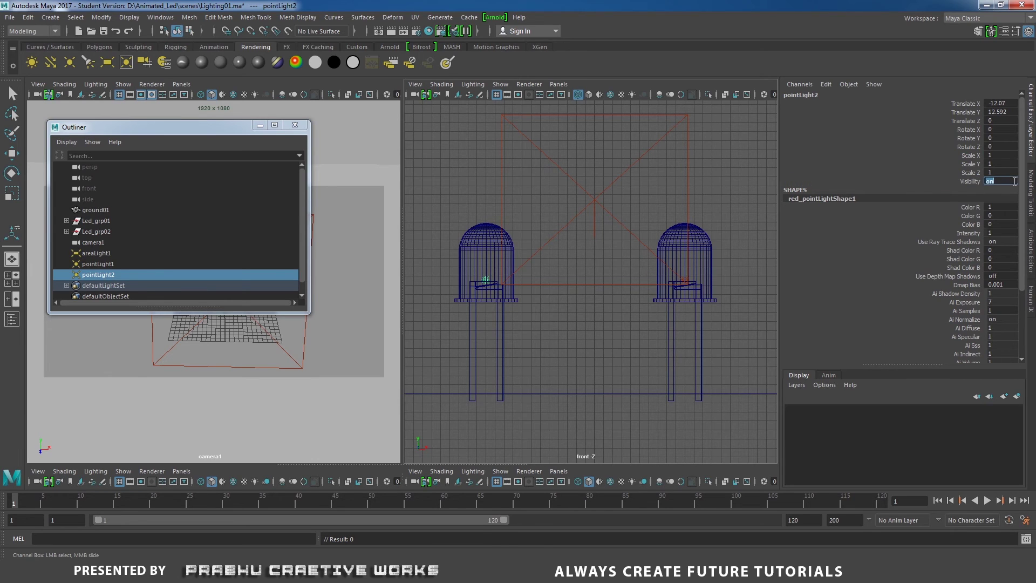
key(Return)
click(259, 126)
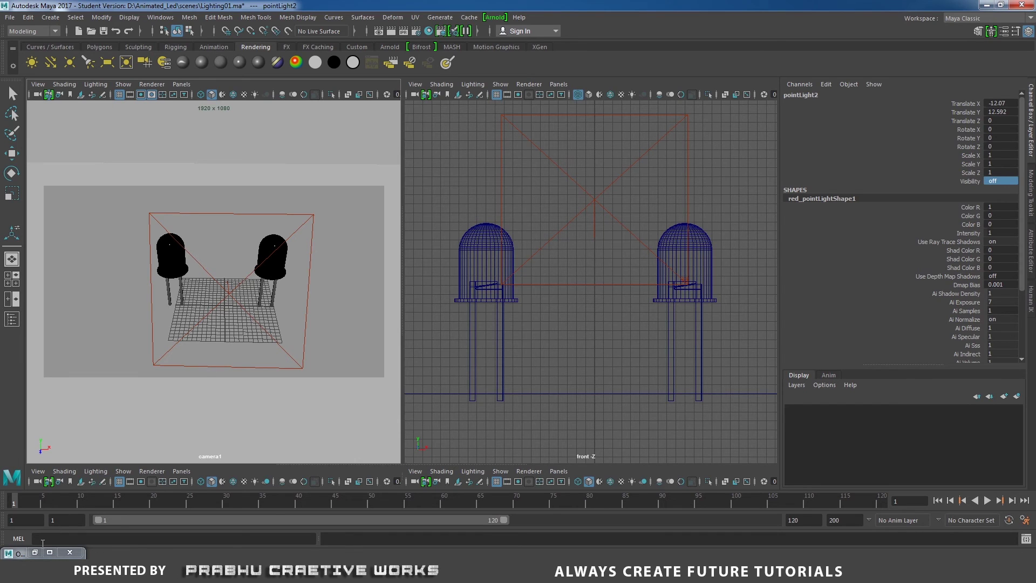
- Render the camera1 view in the Arnold RenderView with the red light hidden
click(494, 18)
click(507, 37)
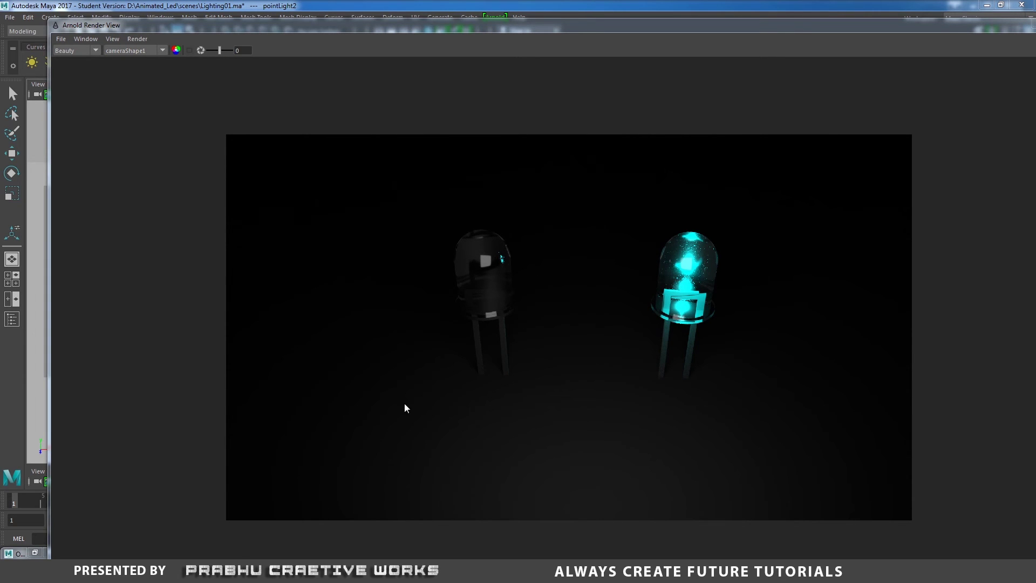
drag(972, 27, 839, 84)
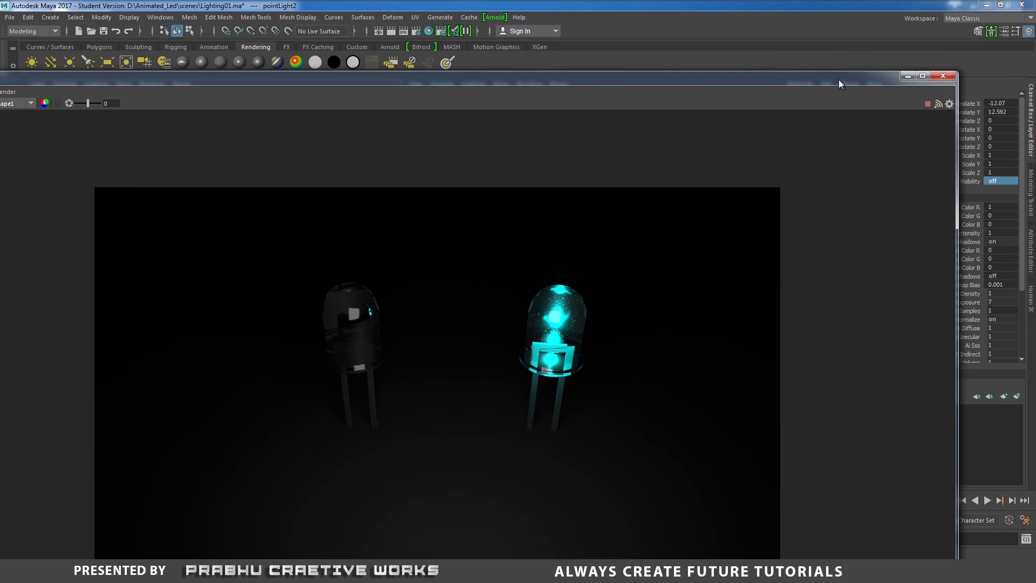
- Check the renderable camera, image size and Arnold sampling values in the render settings
click(415, 31)
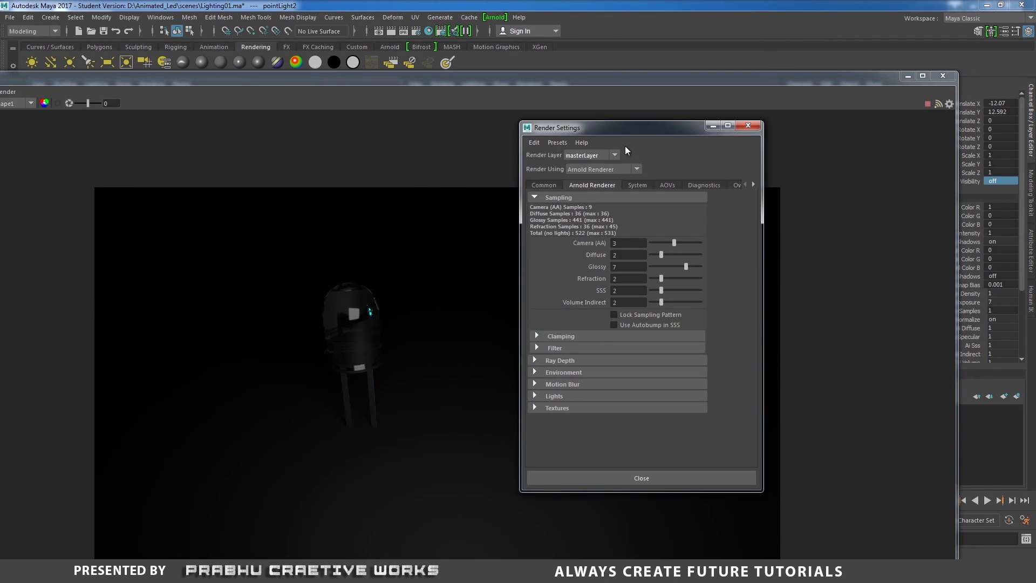
drag(607, 128, 825, 116)
click(769, 172)
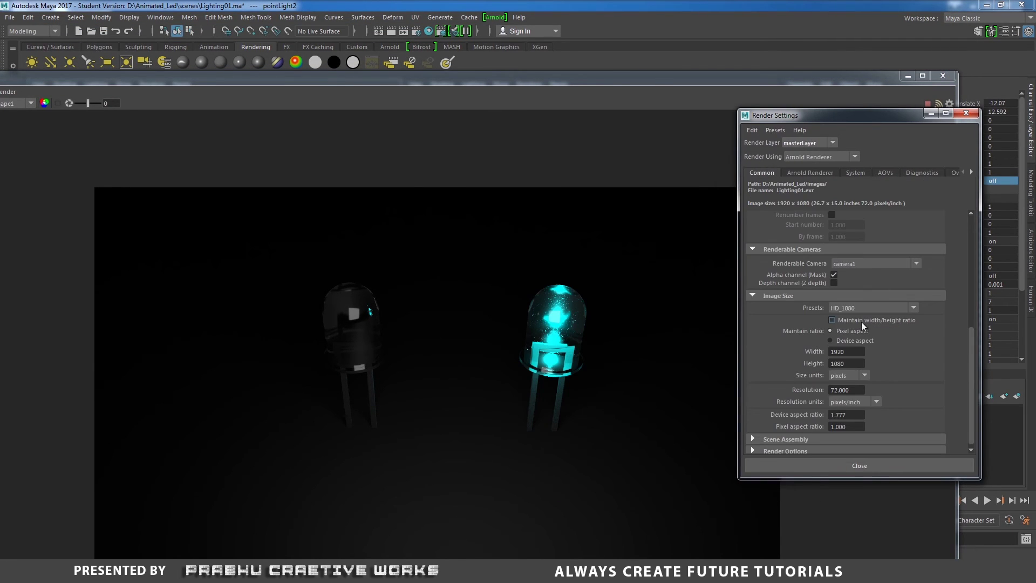
click(823, 173)
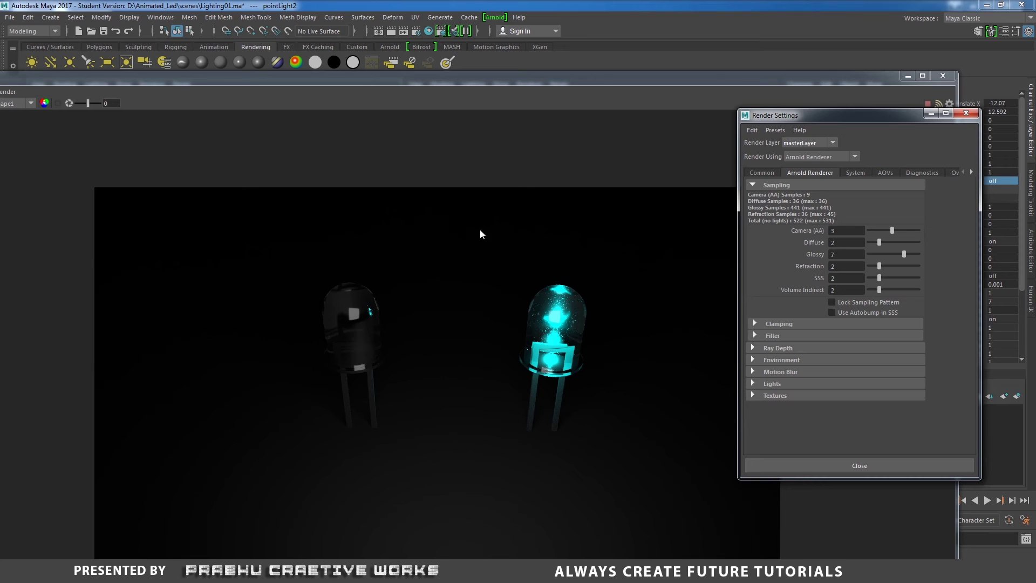
click(966, 114)
- Save the color-corrected render as Blue_LED.tga in the project's images folder, then minimize the render view
double_click(734, 80)
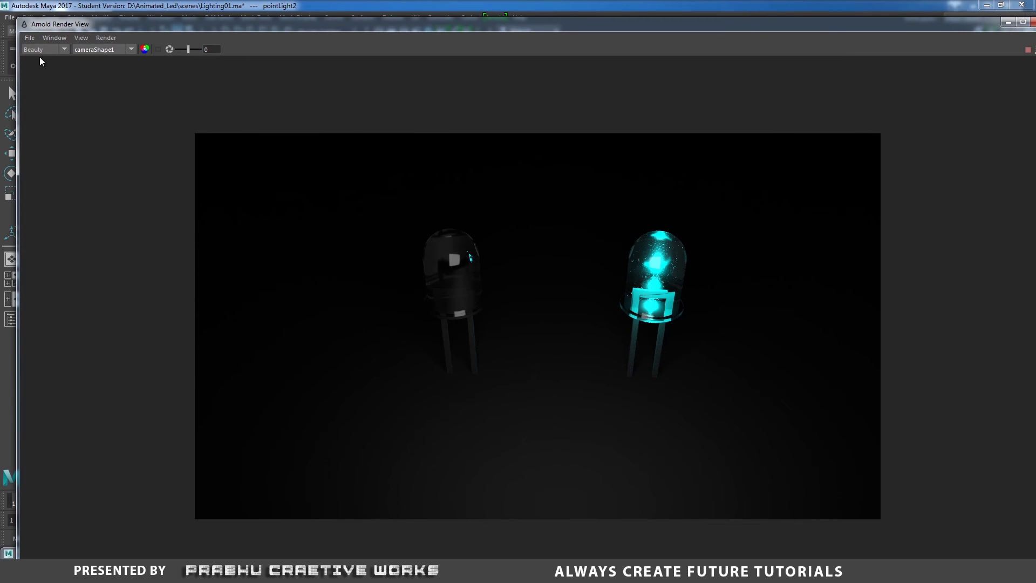
click(30, 39)
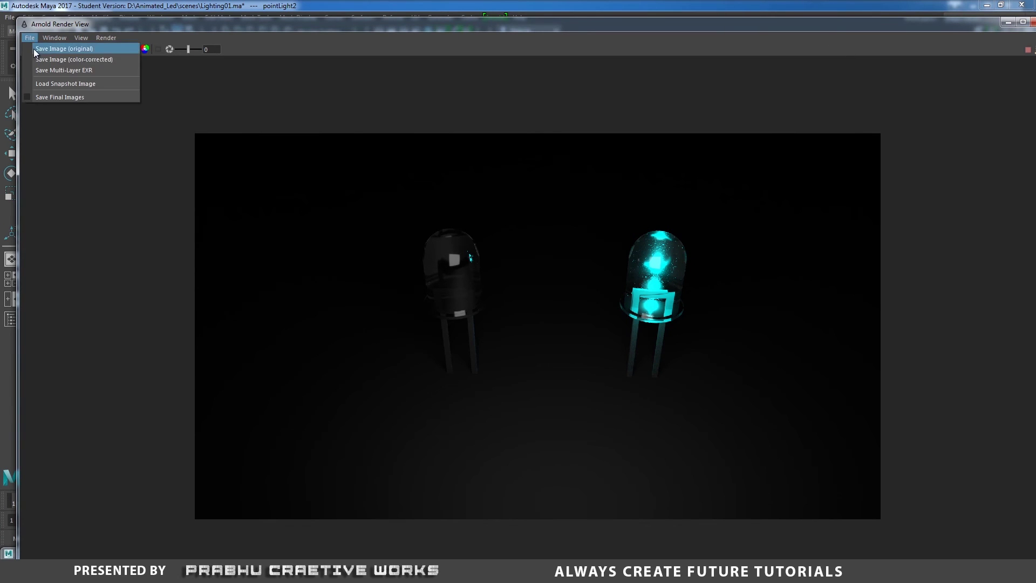
click(46, 59)
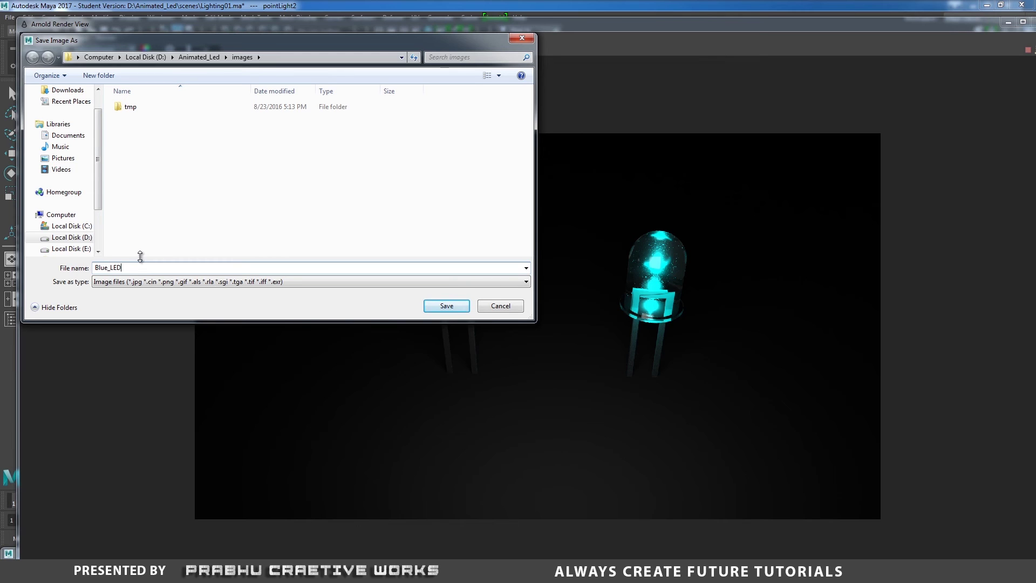
text(.tga)
drag(122, 268, 133, 267)
click(148, 267)
click(441, 306)
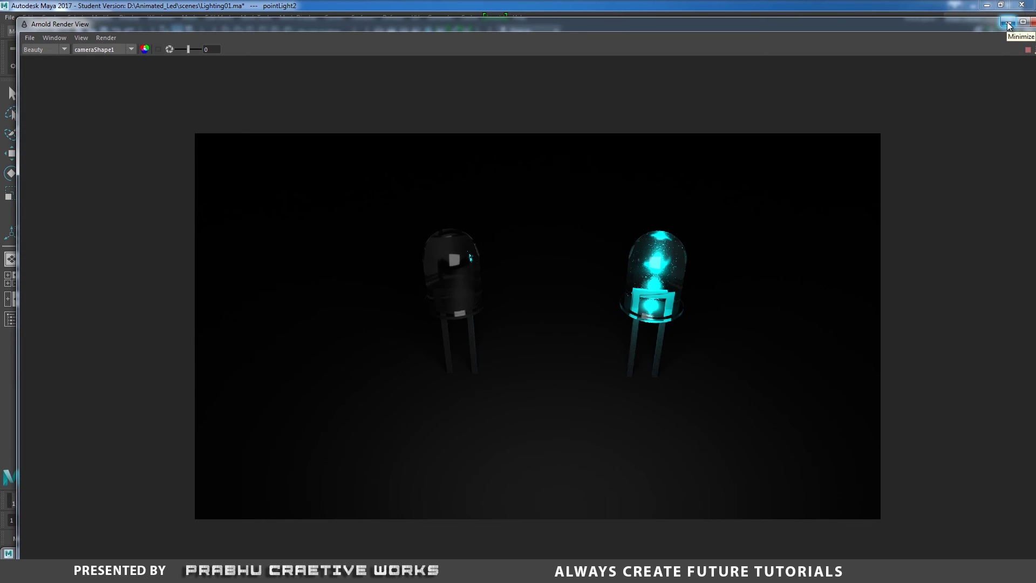
click(1009, 23)
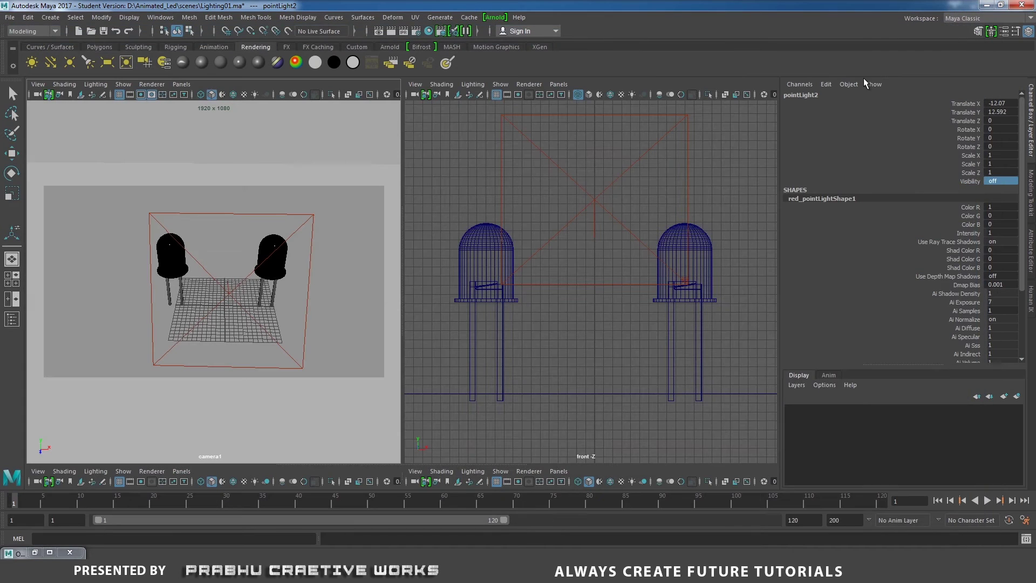
- Turn the Visibility of pointLight2, the red LED's point light, back on
click(50, 553)
key(w)
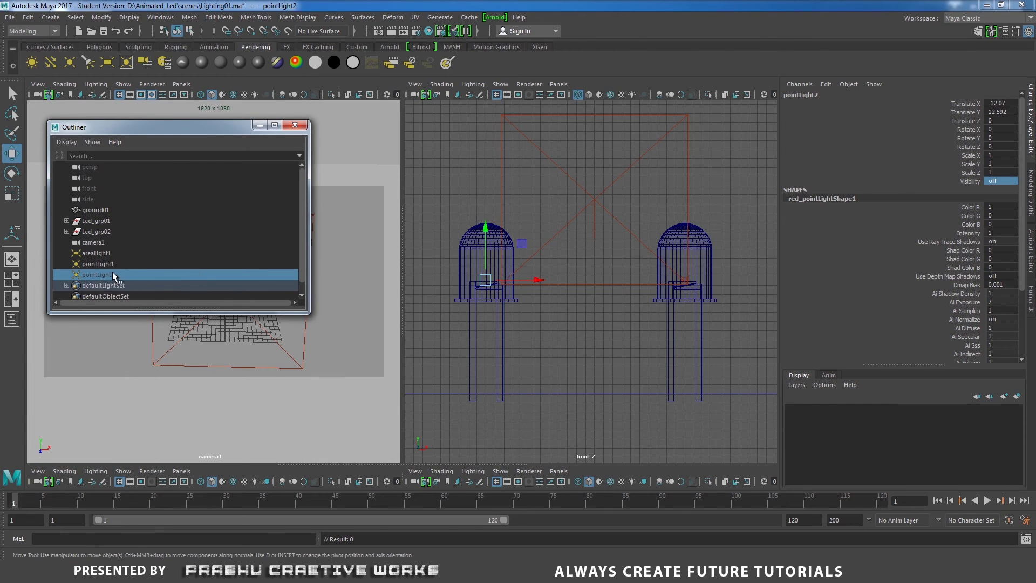
double_click(994, 182)
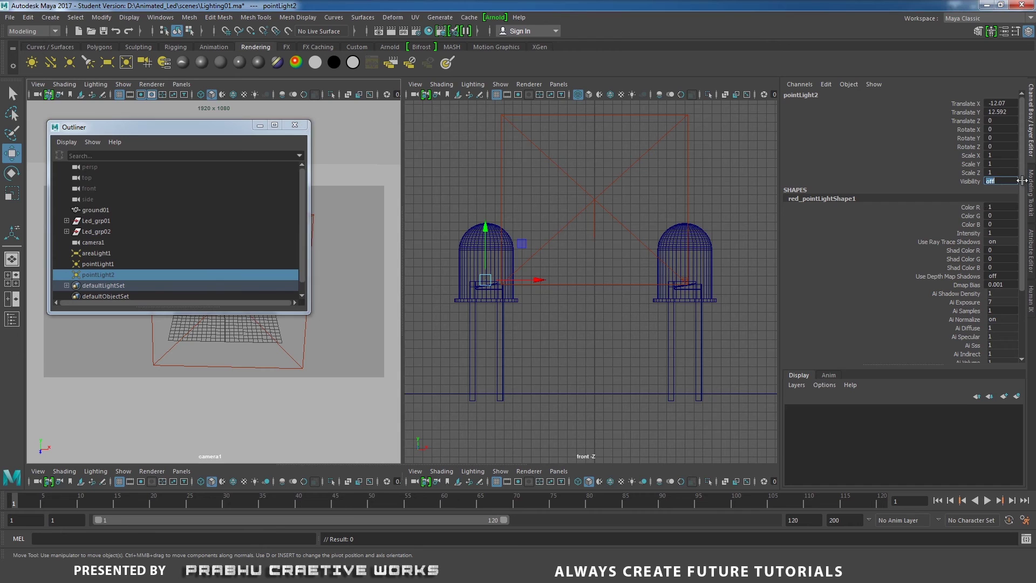
text(1)
key(Return)
- Select pointLight1, the cyan LED's point light, and turn its Visibility off
click(102, 265)
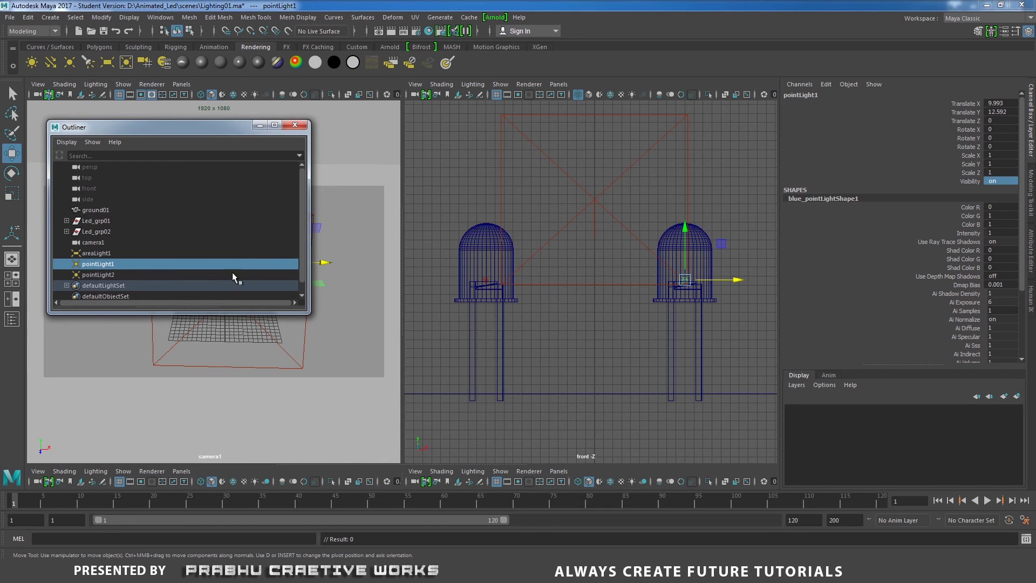
double_click(998, 182)
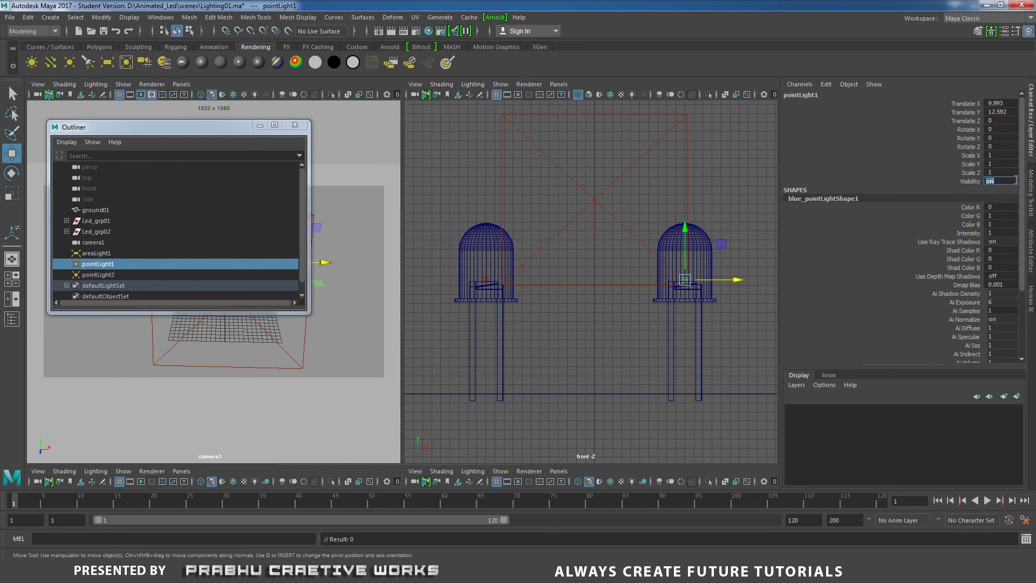
text(0)
key(Return)
- Deselect everything, minimize the Outliner and render the camera1 view in the Arnold RenderView
click(584, 277)
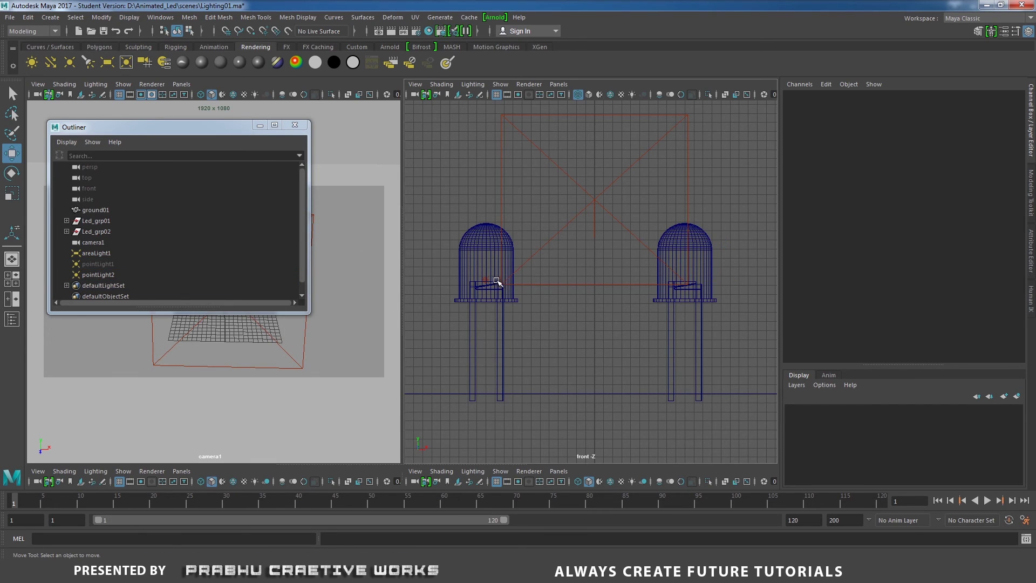
click(260, 125)
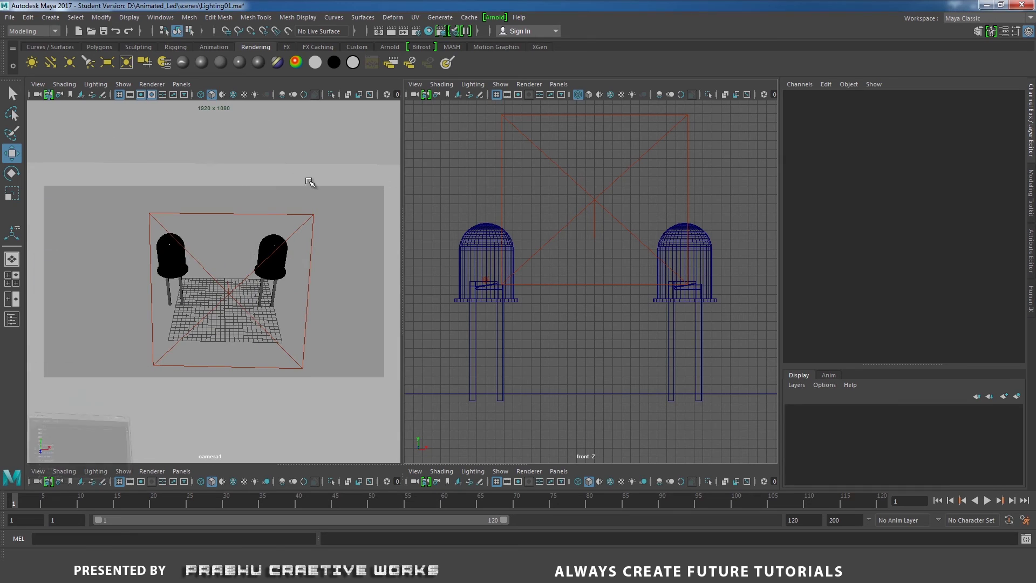
click(498, 17)
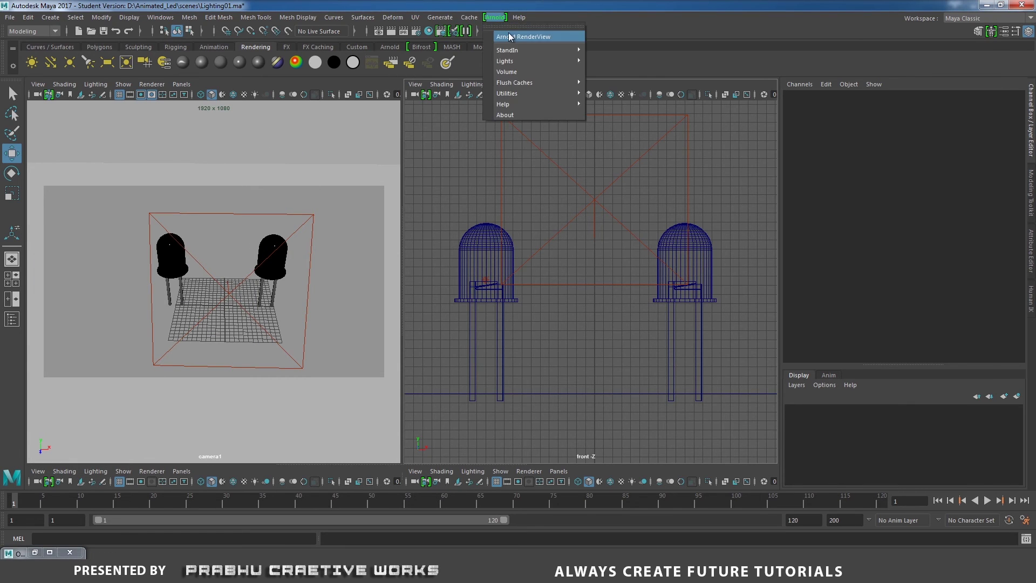
click(508, 32)
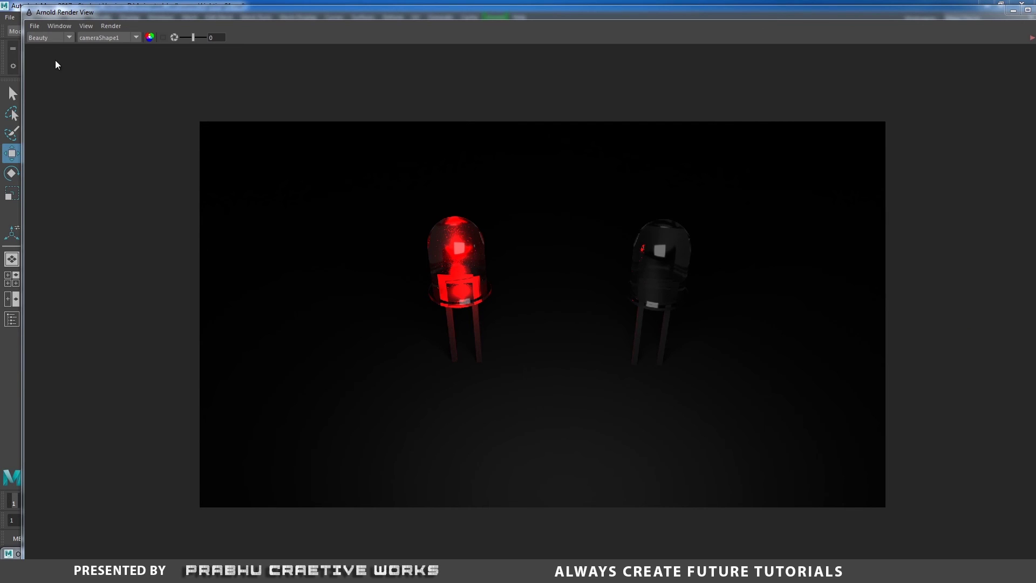
- Save the color-corrected render as Red_LED.tga in the project's images folder, replacing the existing file
click(34, 26)
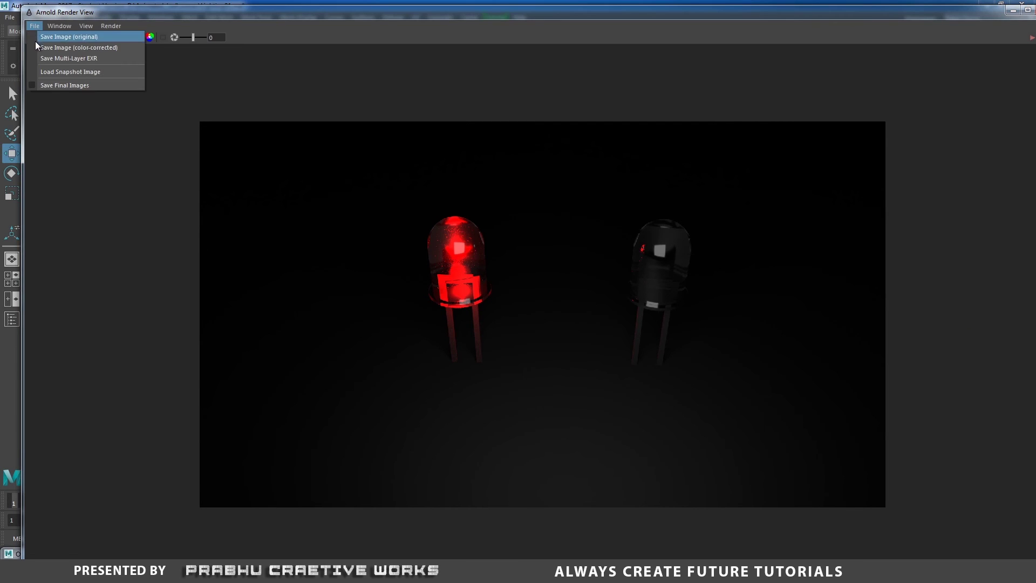
click(68, 48)
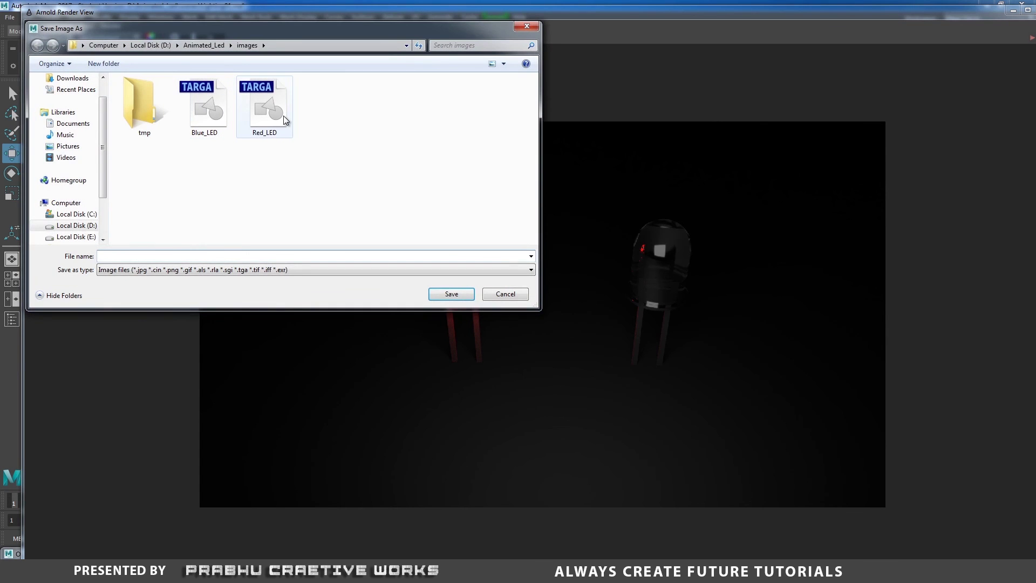
click(285, 116)
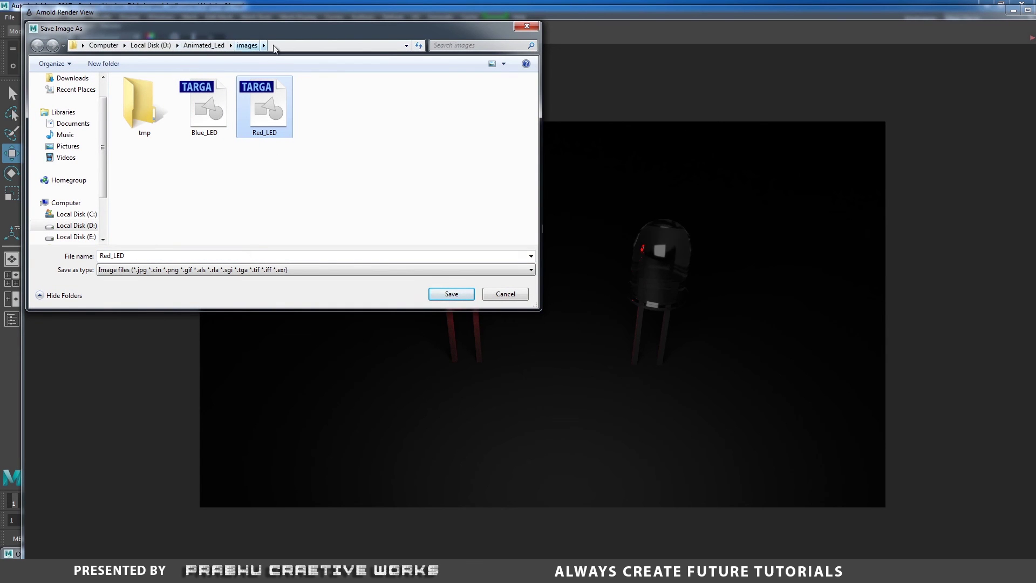
click(144, 255)
click(143, 256)
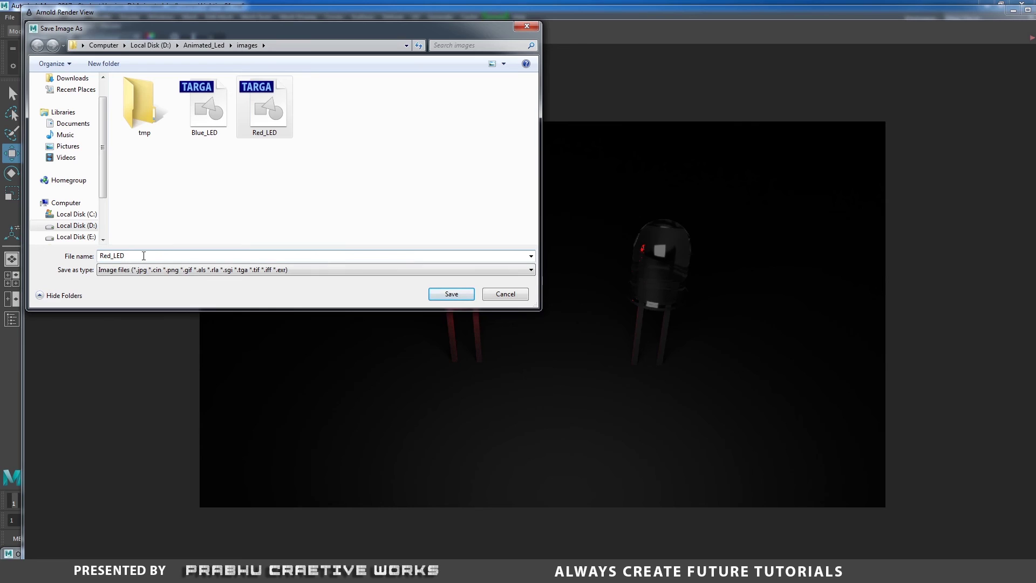
text(.)
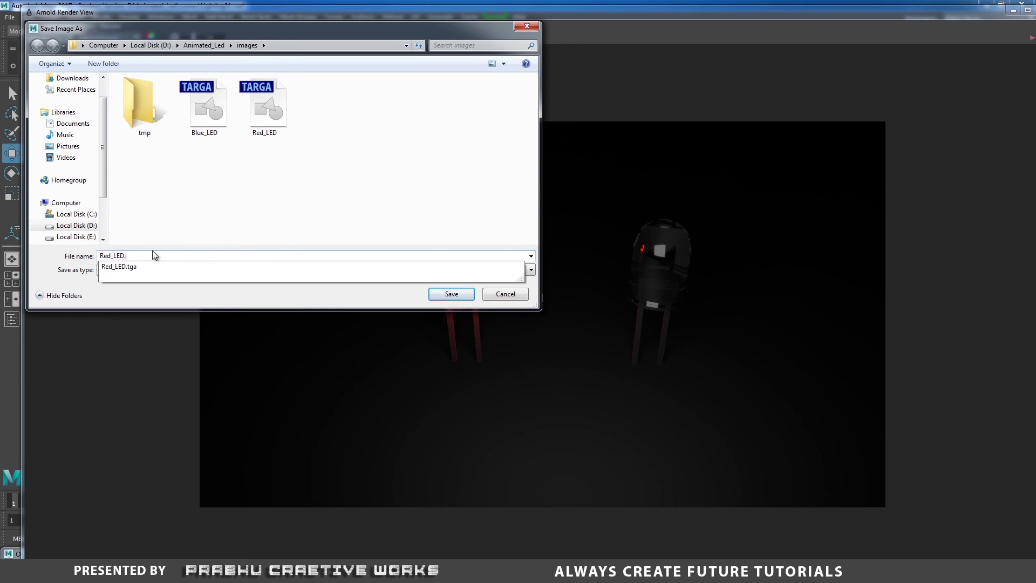
text(tga)
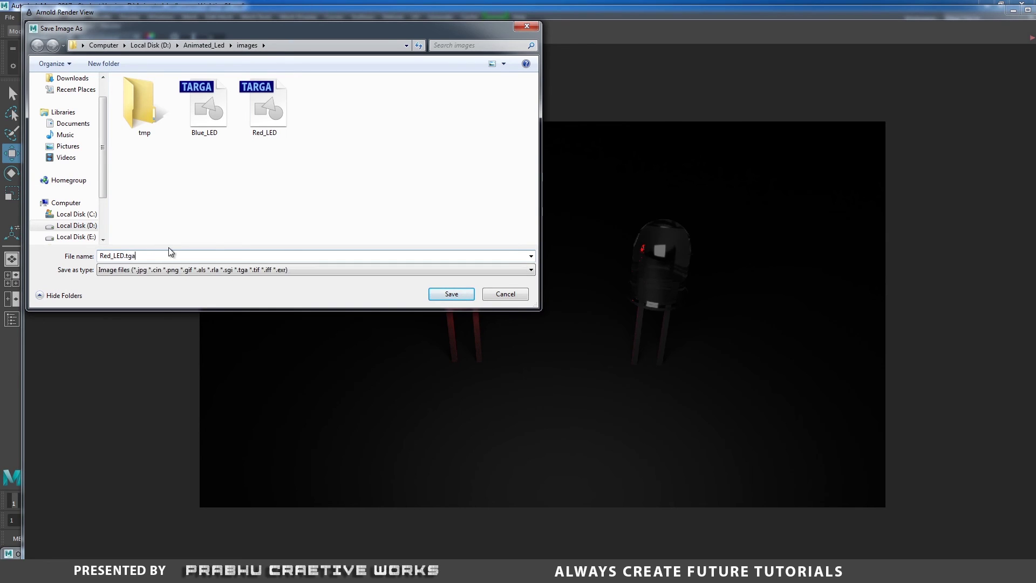
click(451, 294)
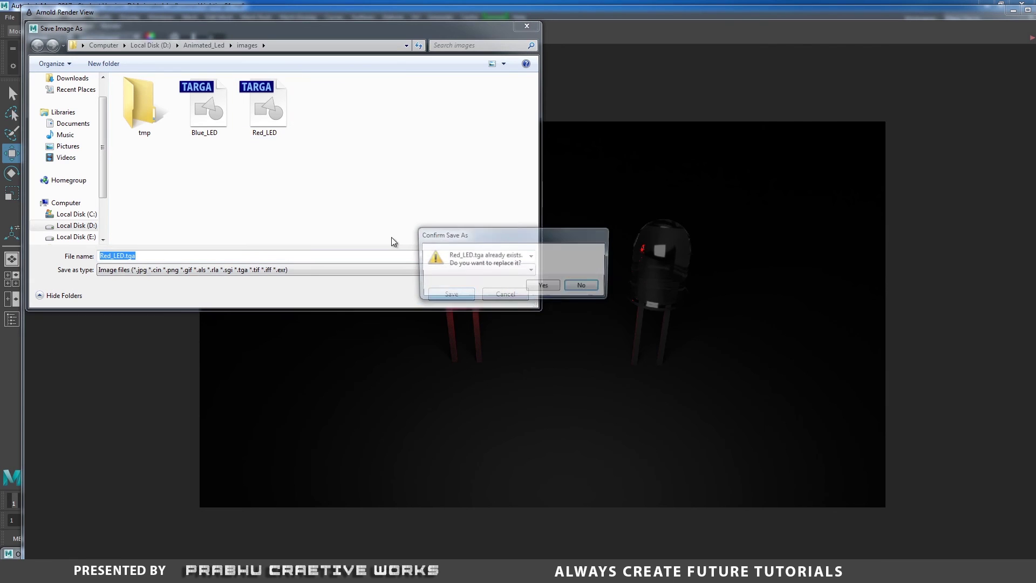
click(544, 287)
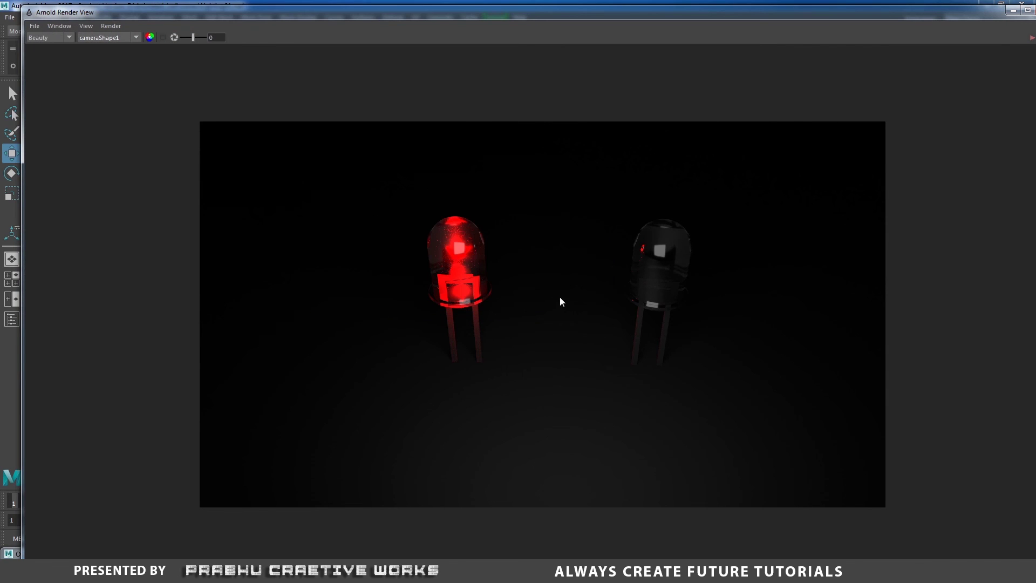
- Switch to After Effects and import Blue_LED.tga and Red_LED.tga as footage, ignoring the alpha channel of both
click(268, 571)
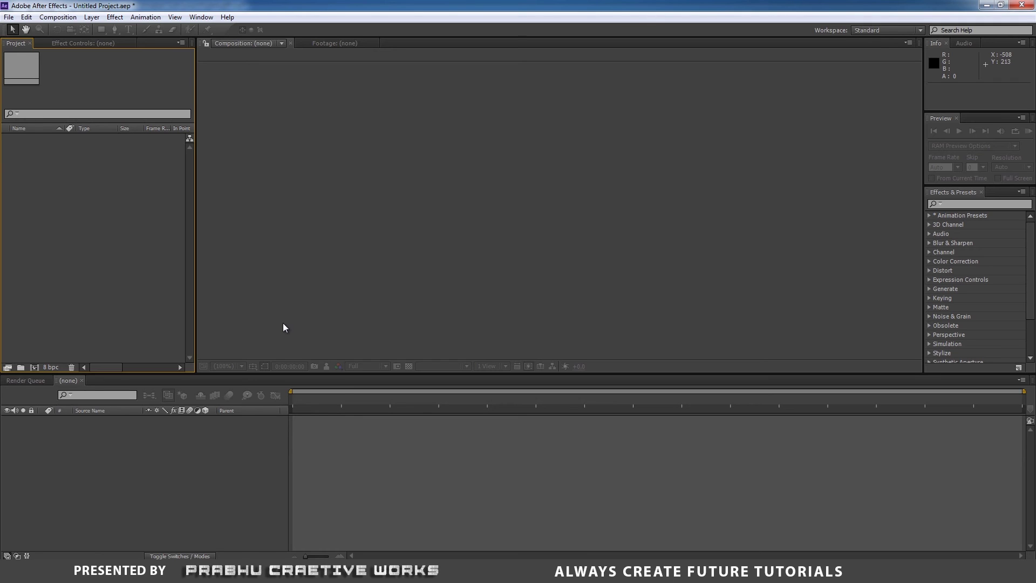
click(8, 17)
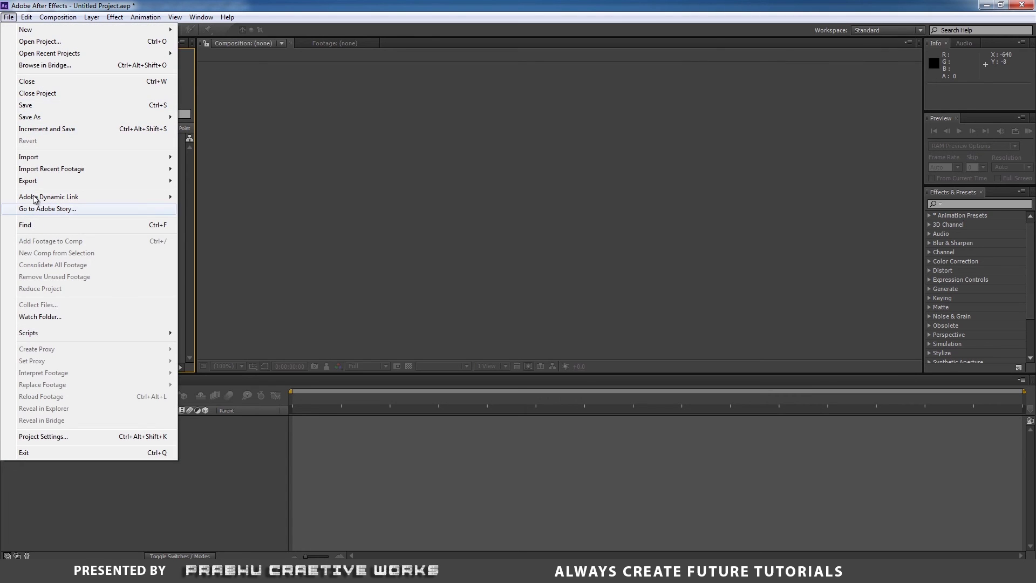
mouse_move(39, 157)
click(205, 156)
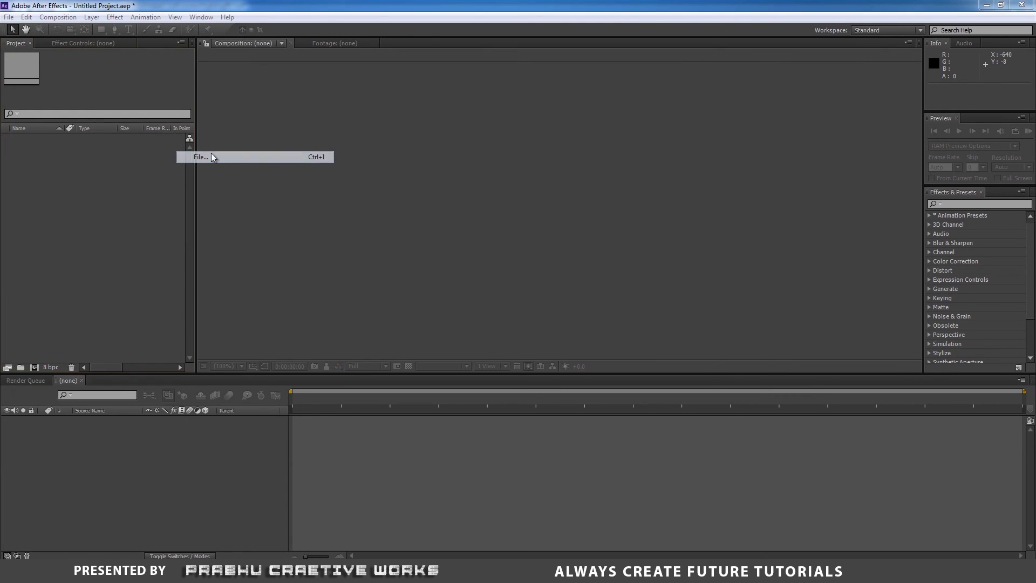
drag(389, 200, 251, 138)
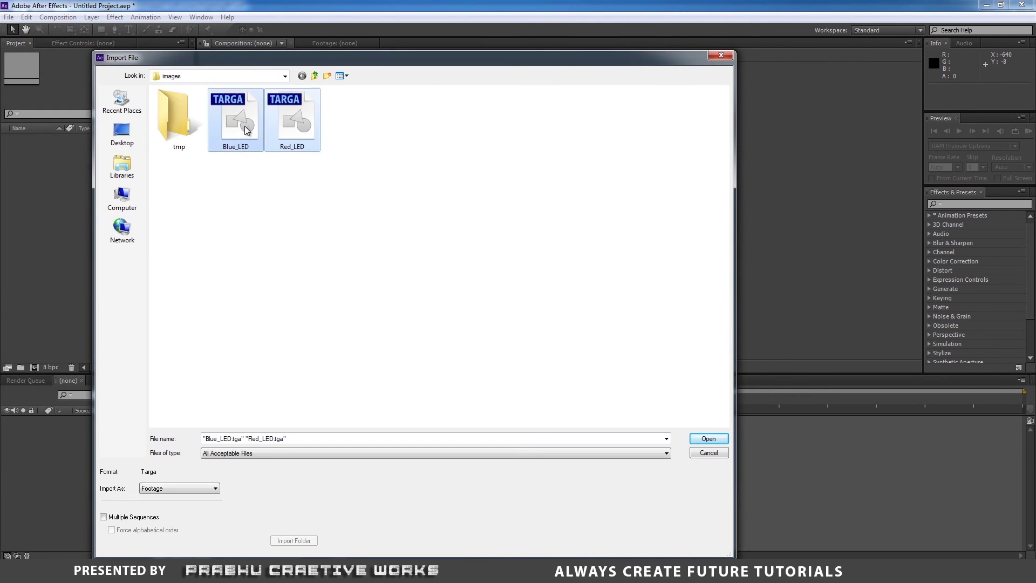
click(708, 439)
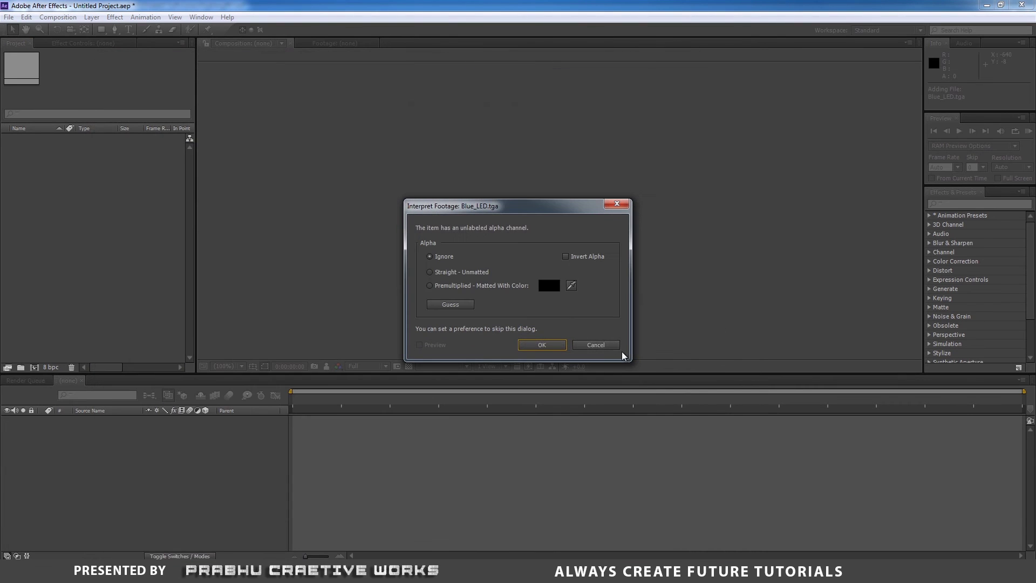
click(446, 259)
click(541, 346)
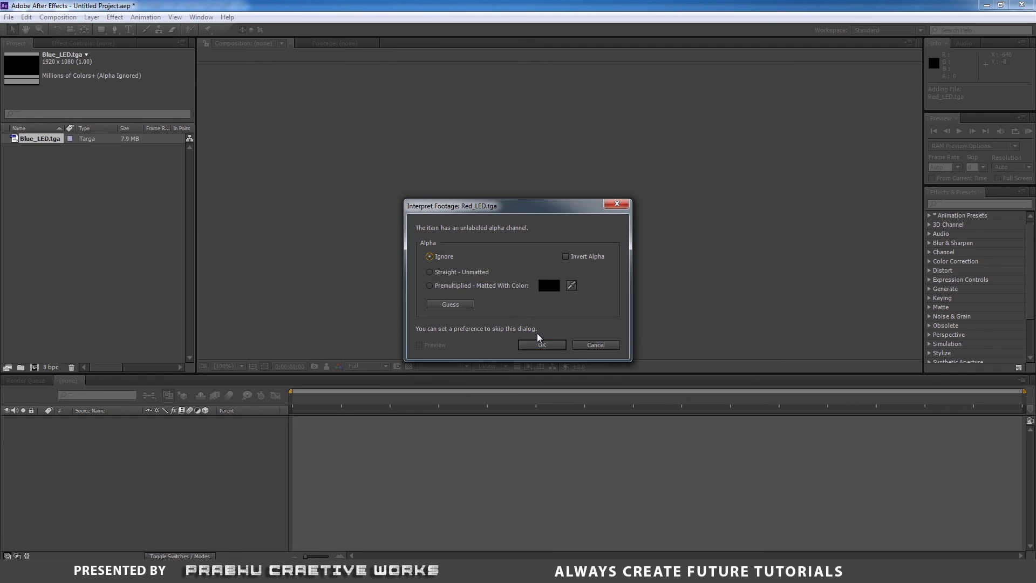
click(541, 345)
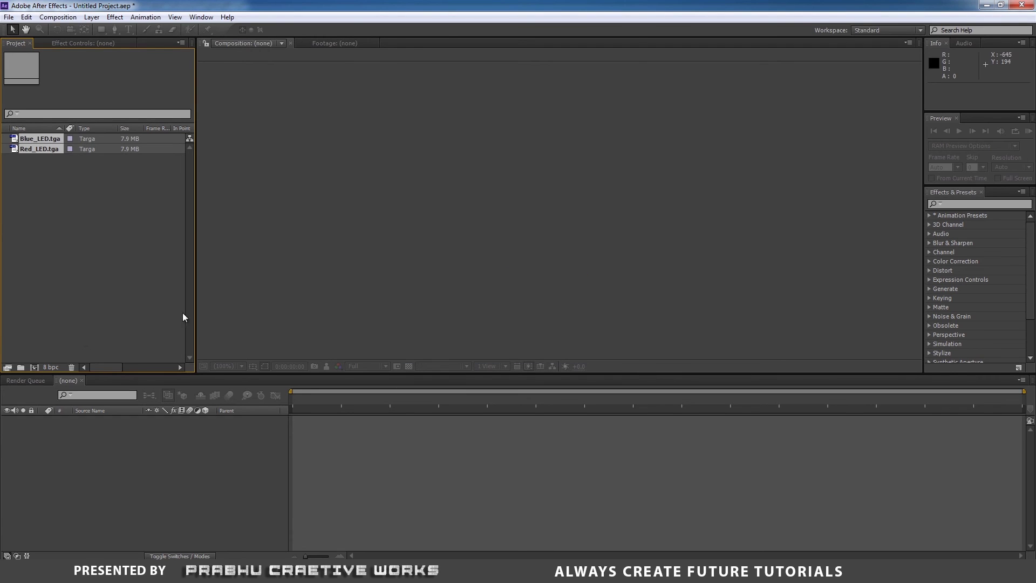
- Create a 1920 x 1080 composition, Comp 1, at 24 frames per second with a duration of 2 seconds
click(34, 367)
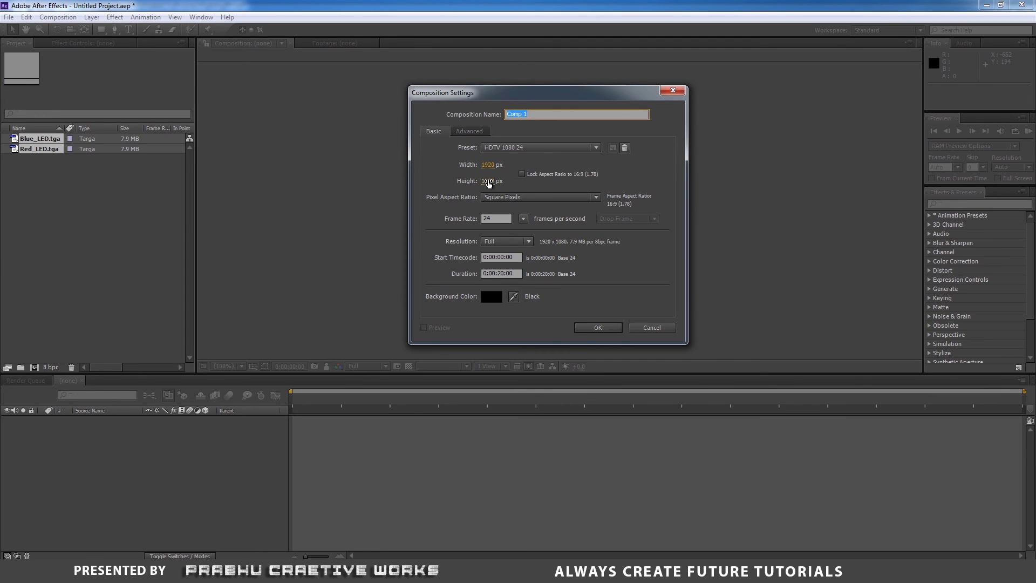
click(488, 182)
click(521, 187)
drag(509, 218, 465, 218)
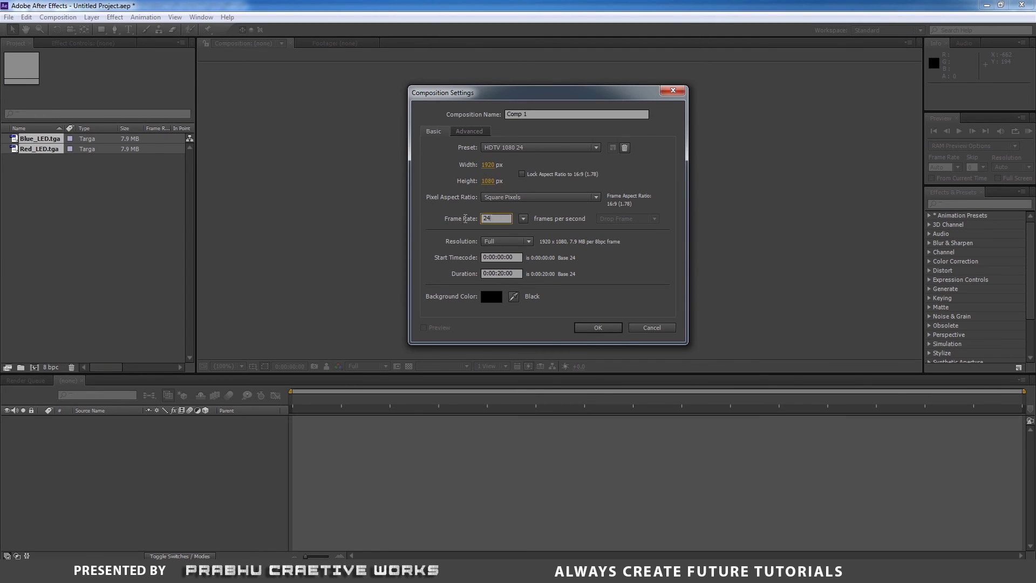
click(502, 273)
text(2)
click(598, 327)
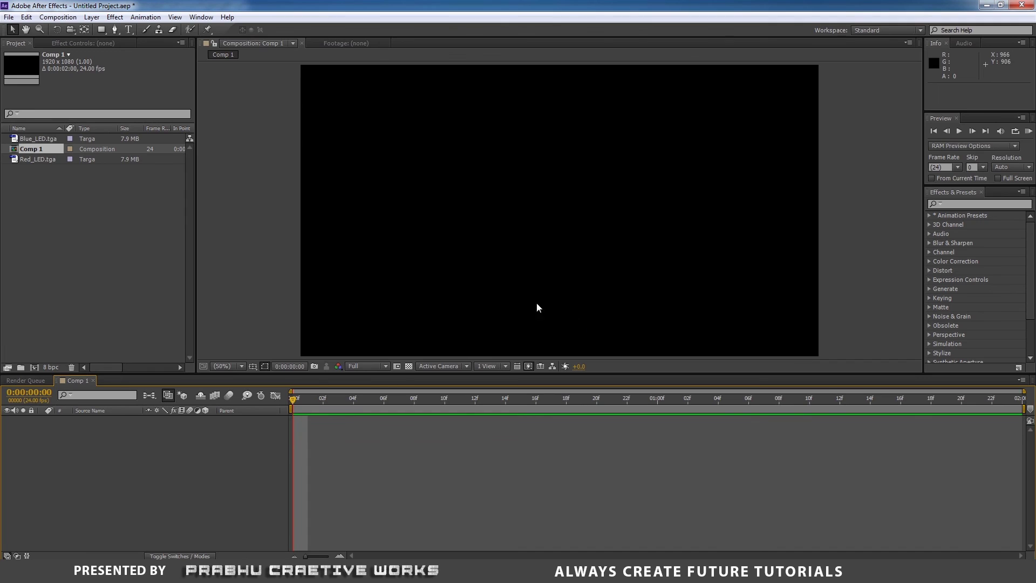
- Add Blue_LED.tga to the Comp 1 timeline as a layer
click(46, 141)
click(46, 159)
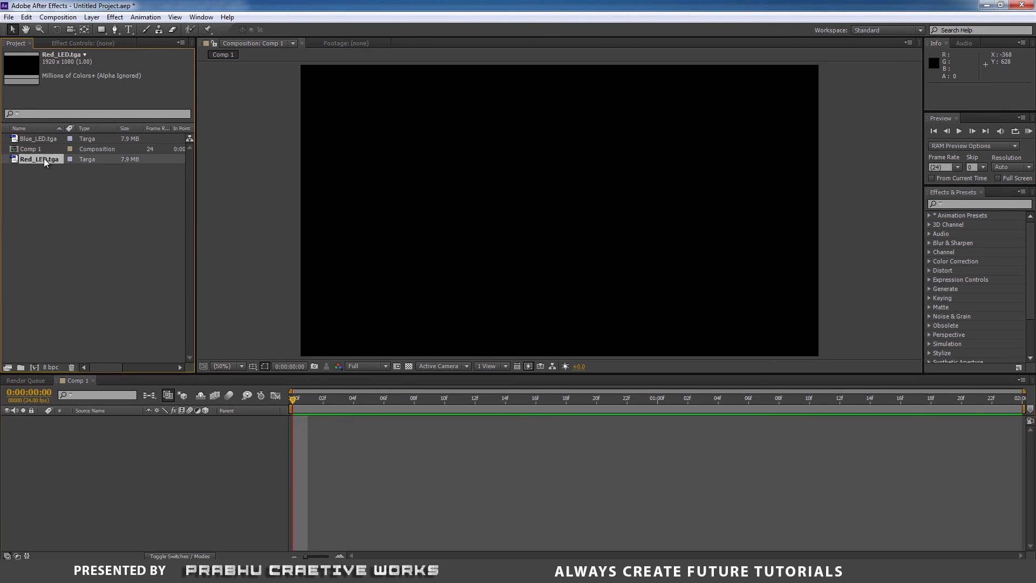
click(50, 141)
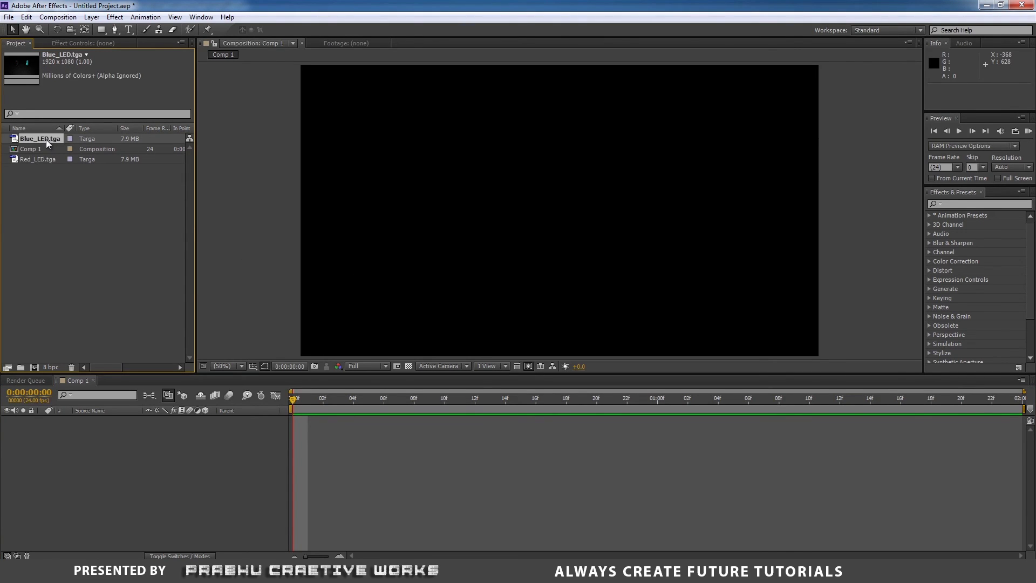
drag(45, 141, 105, 436)
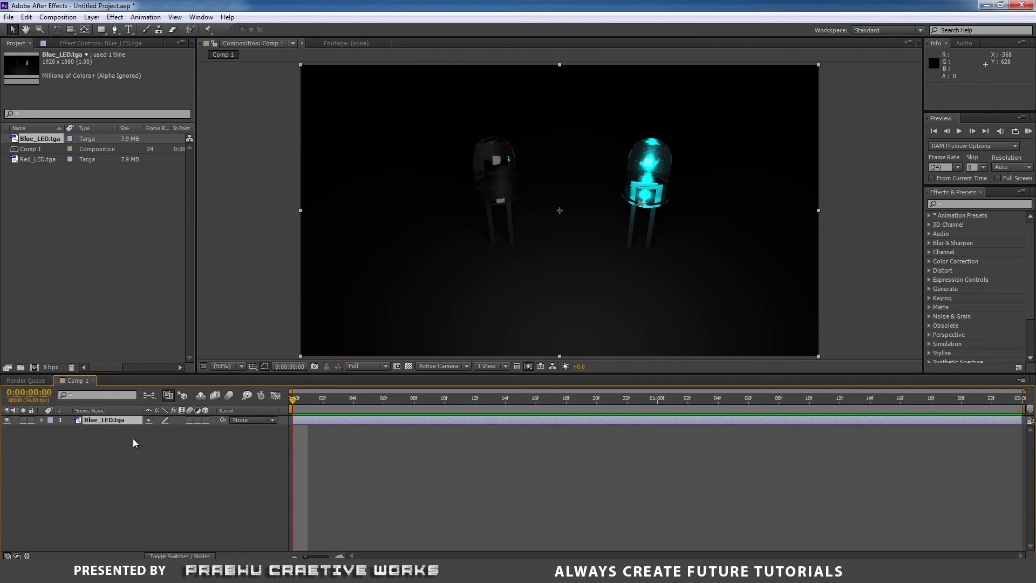
- Trim the end of the Blue_LED.tga layer so it lasts 1 second from the start of the composition
drag(1021, 420, 652, 419)
click(104, 421)
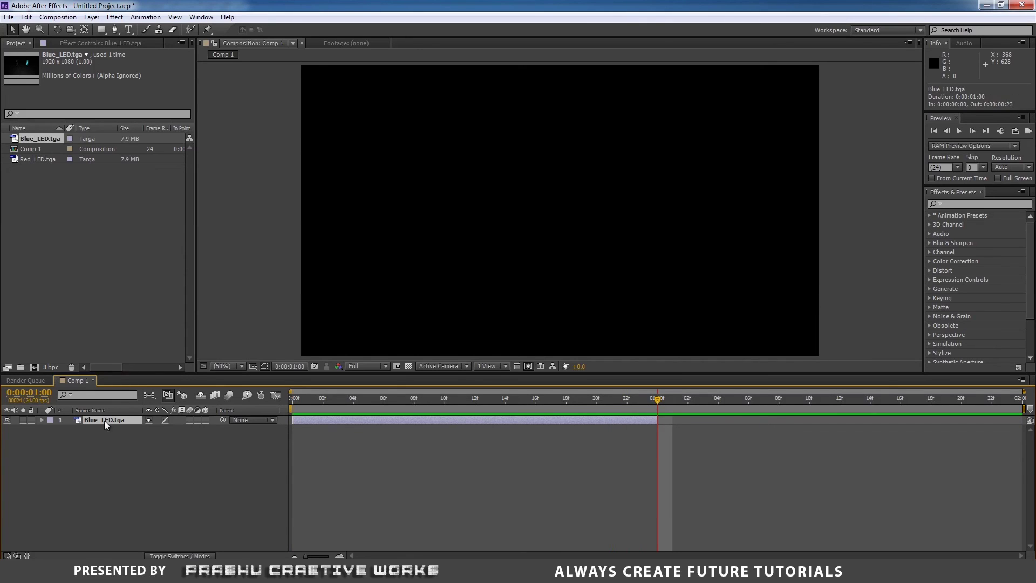
click(710, 453)
click(657, 421)
- Place Red_LED.tga above the blue layer, starting at the 1-second mark, and preview the alternating LEDs
click(39, 160)
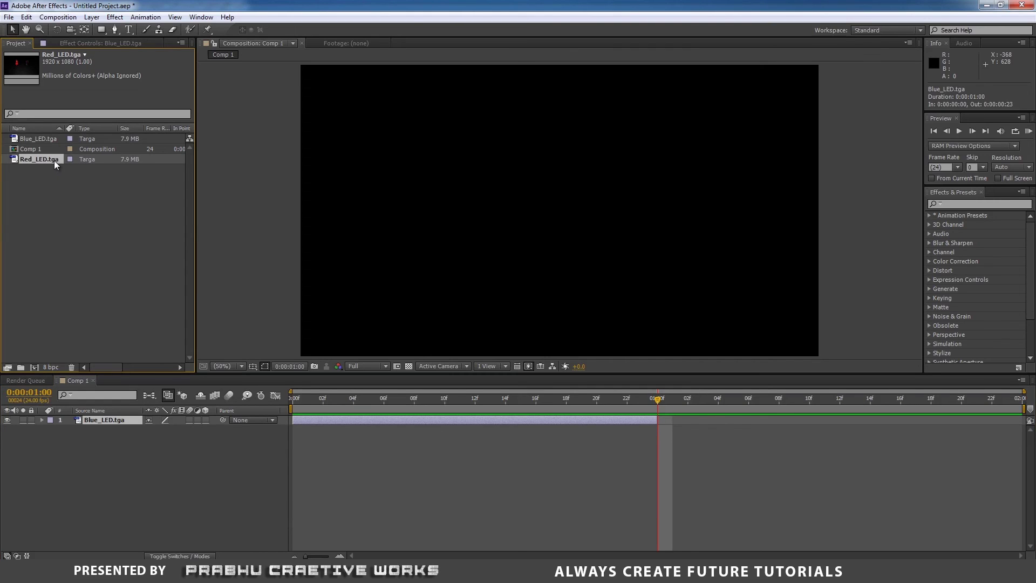
drag(51, 170, 132, 420)
mouse_move(299, 421)
mouse_down()
mouse_move(658, 422)
mouse_move(249, 412)
mouse_up()
key(space)
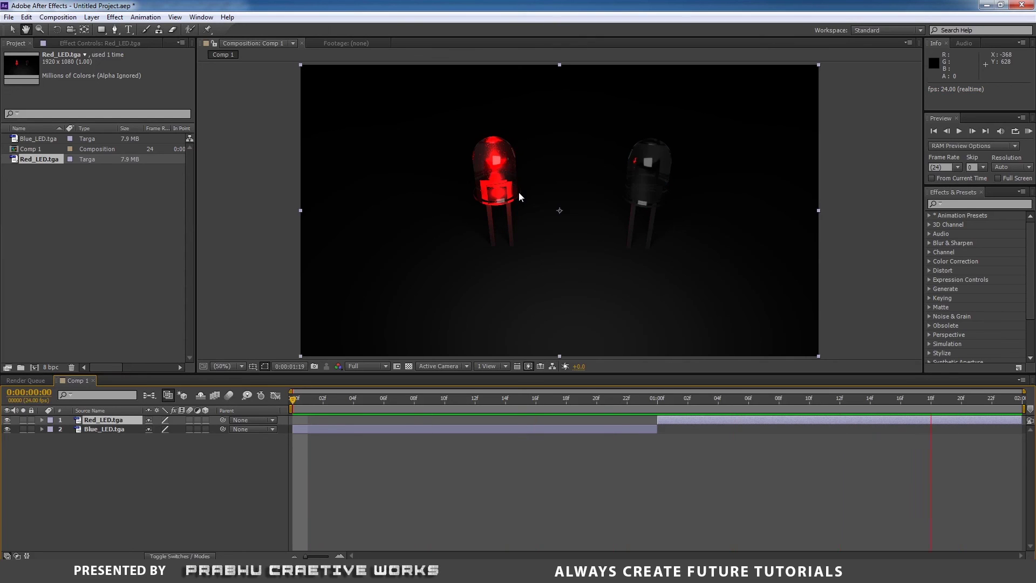
click(247, 351)
click(121, 280)
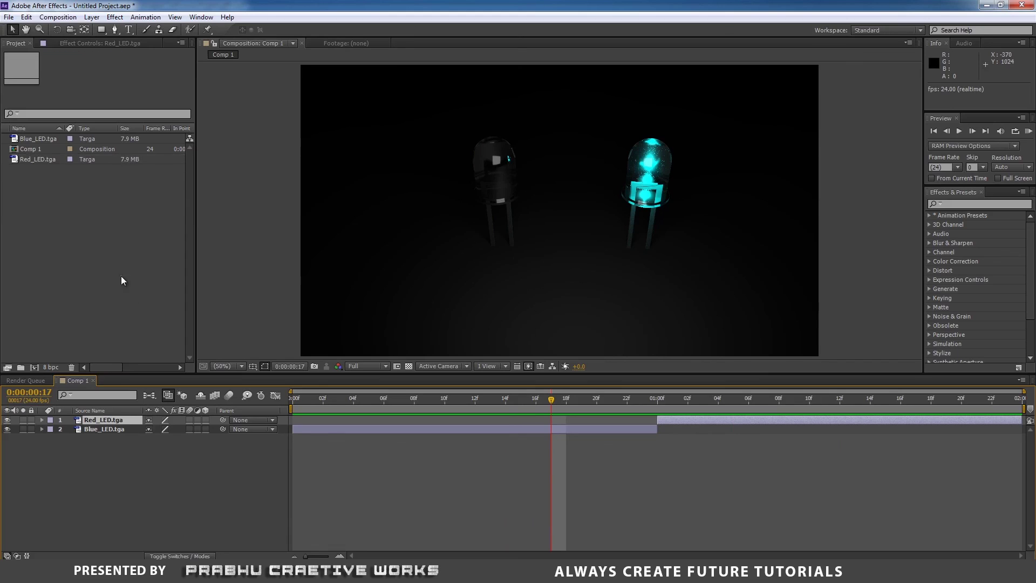
- Create a new composition from Comp 1, with Comp 1 nested as its layer
click(37, 150)
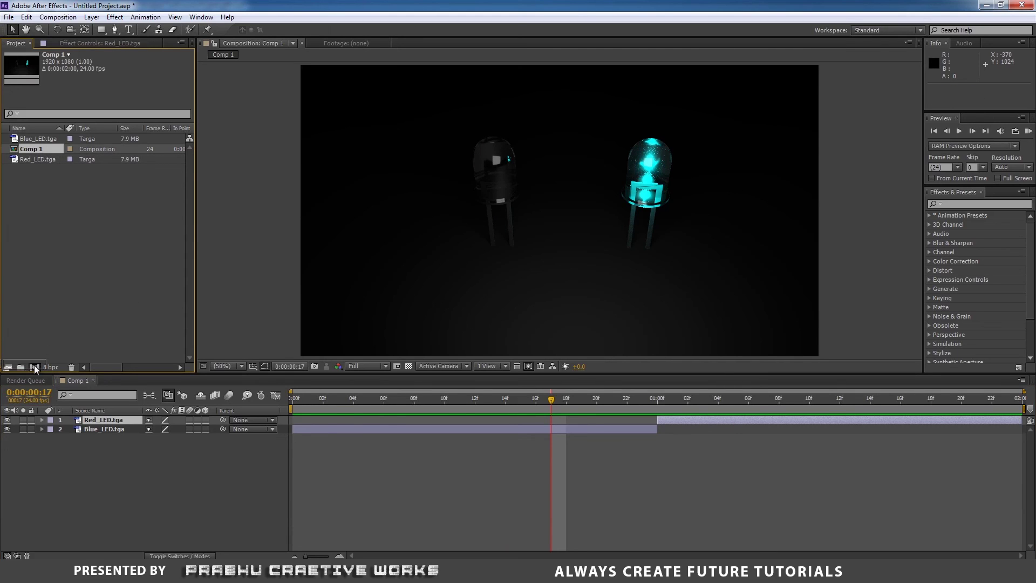
mouse_move(35, 368)
mouse_down()
mouse_move(63, 161)
mouse_move(36, 367)
mouse_up()
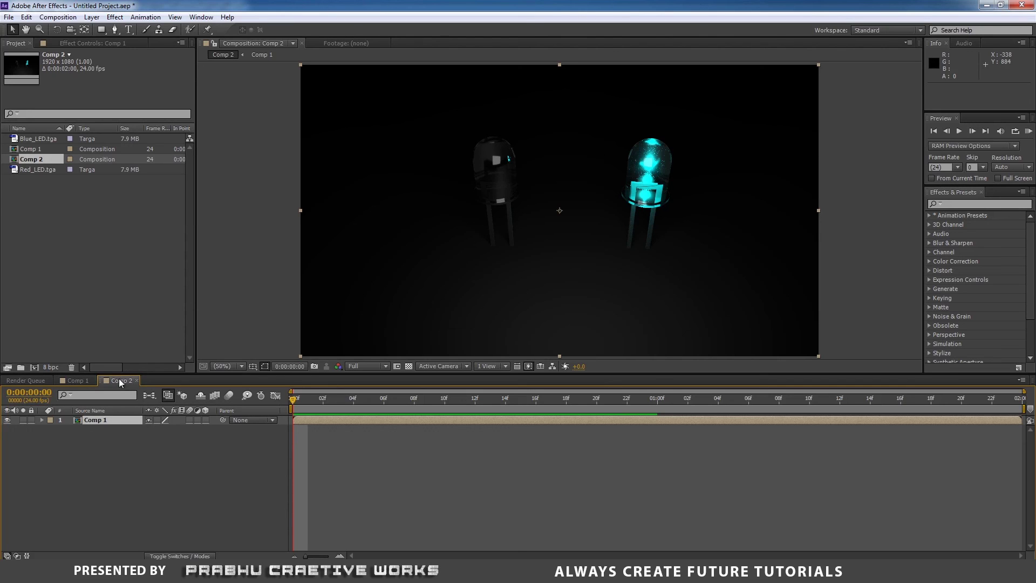
- Set the duration of Comp 2 to 20 seconds in its composition settings
click(57, 17)
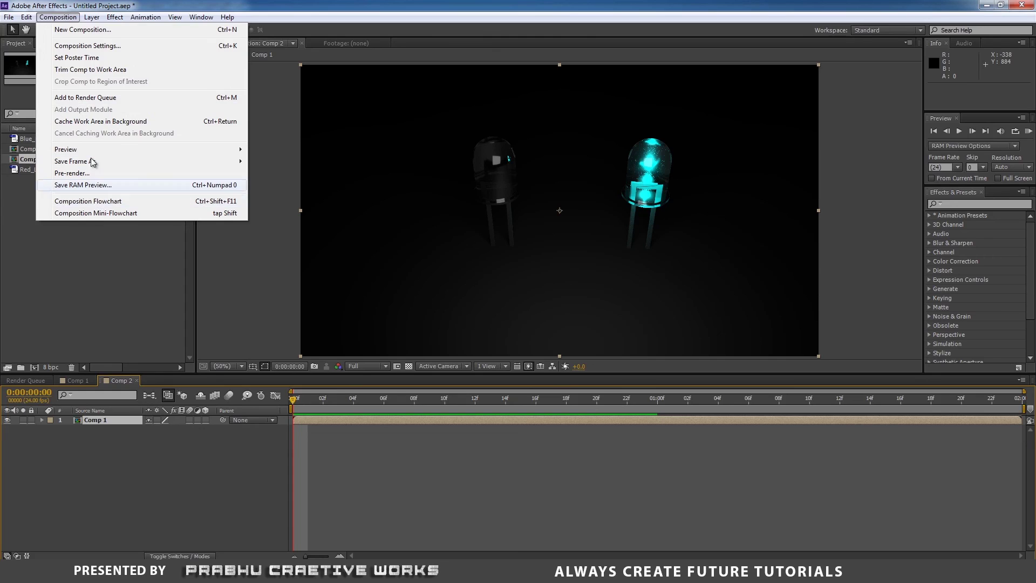
click(89, 45)
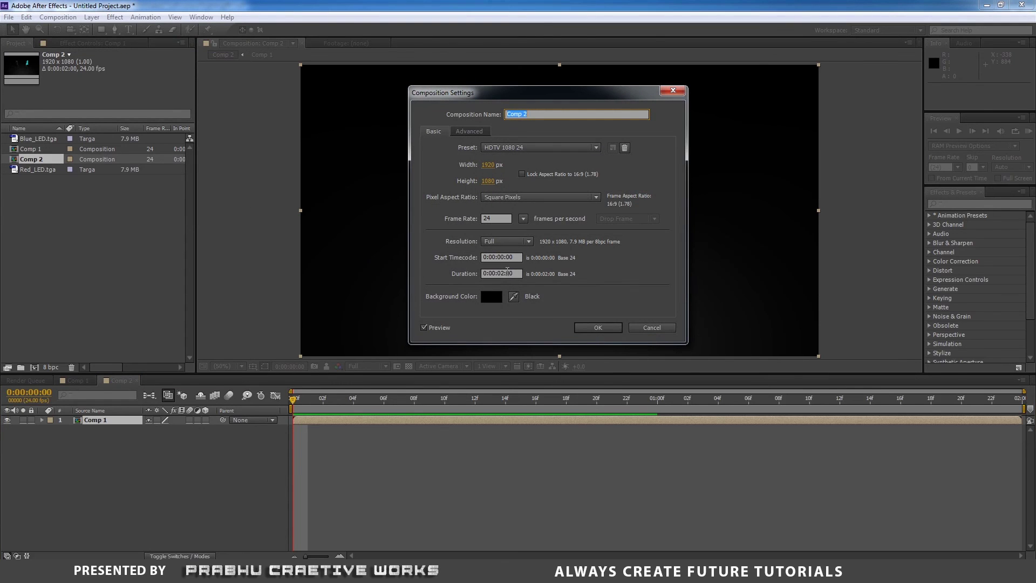
click(502, 273)
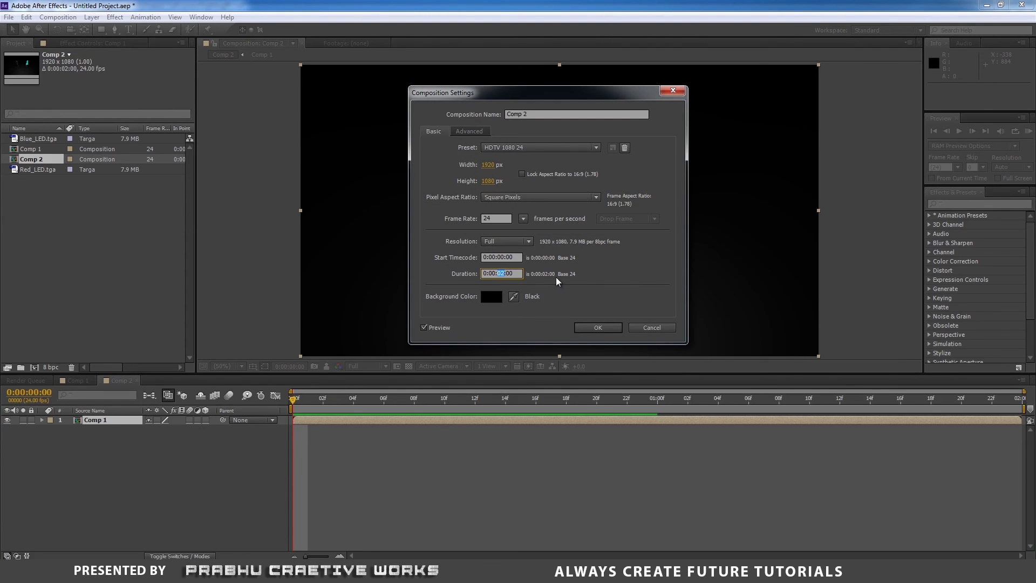
click(605, 328)
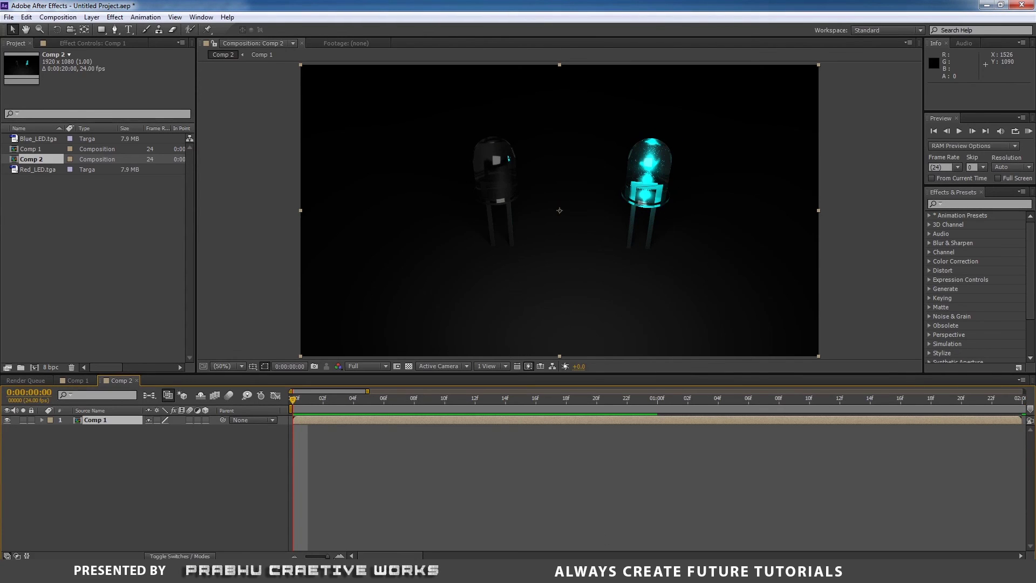
- Duplicate the Comp 1 layer and move the copy so it starts at the 2-second mark, where the original ends
drag(327, 557, 296, 558)
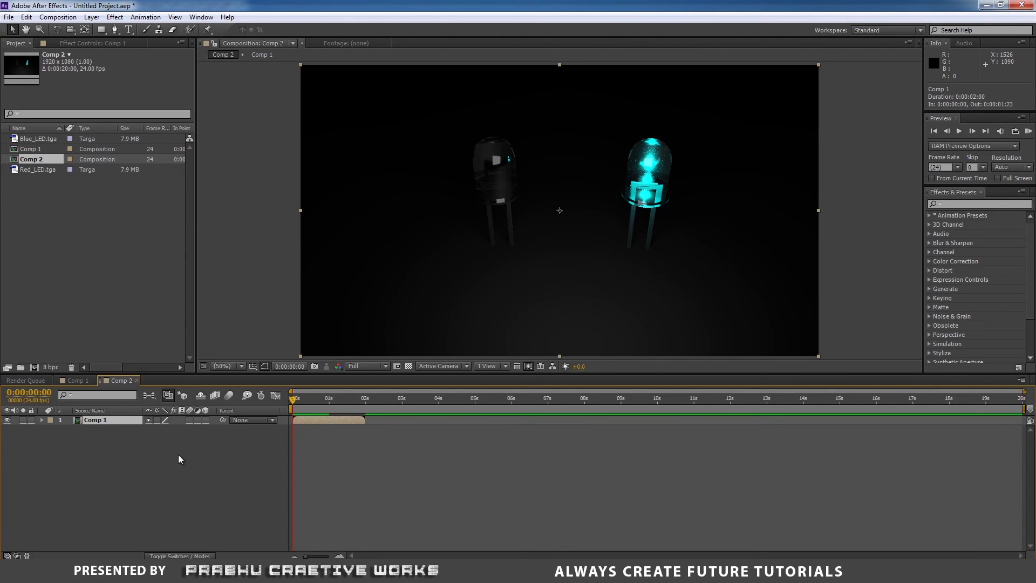
key(ctrl+d)
drag(324, 420, 396, 426)
click(365, 399)
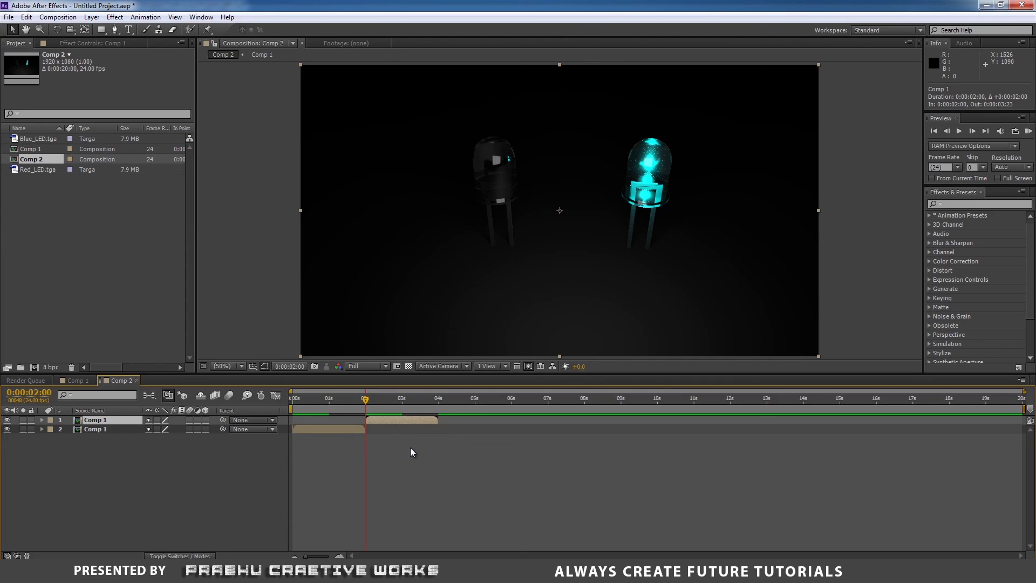
- Add eight more copies of the Comp 1 layer, placed end to end every 2 seconds until the 20-second timeline is filled
key(ctrl+d)
drag(404, 421, 897, 424)
key(ctrl+d)
key(ctrl+d)
key(ctrl+d)
key(ctrl+d)
key(ctrl+d)
key(ctrl+d)
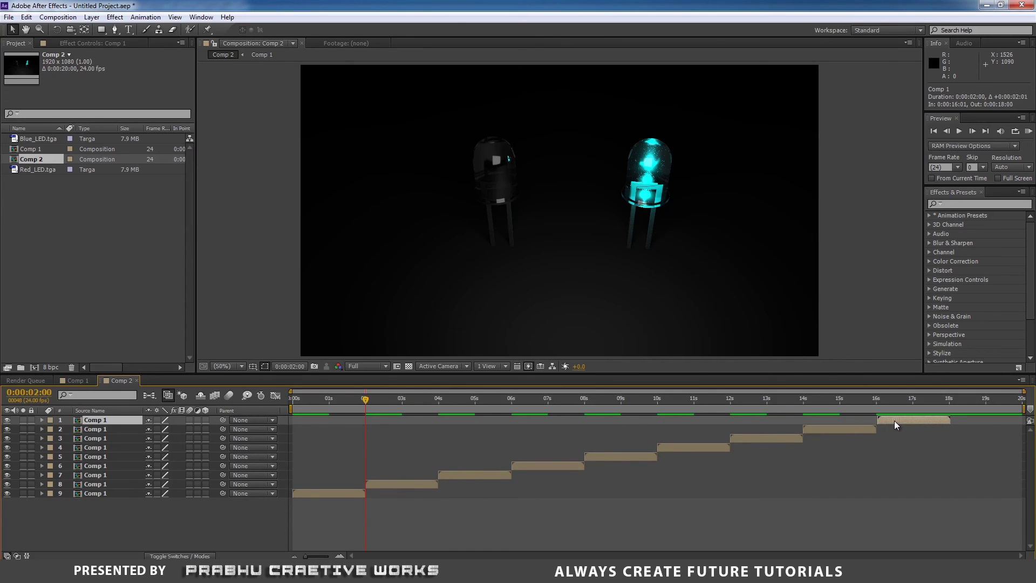
key(ctrl+d)
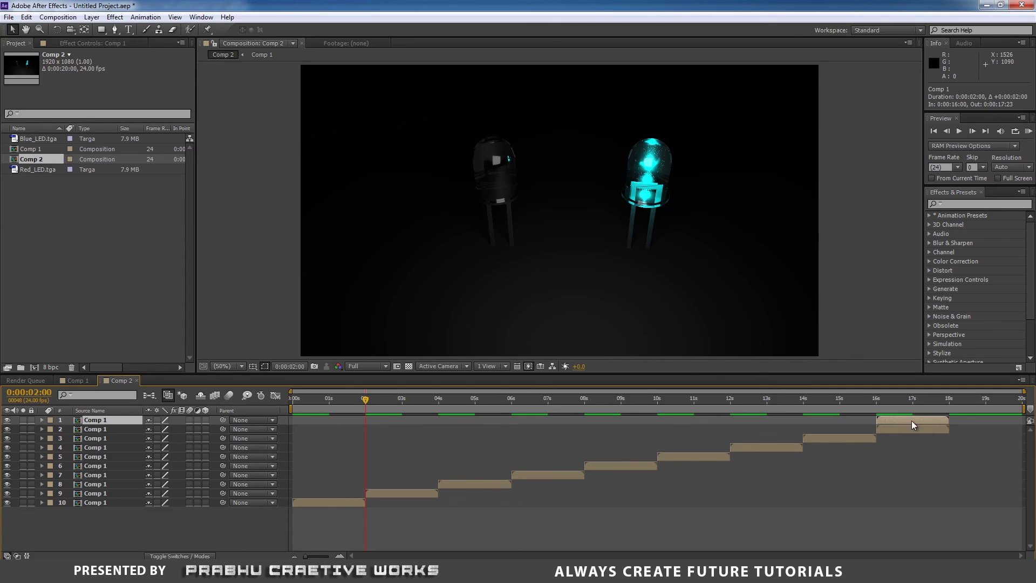
drag(904, 424, 979, 421)
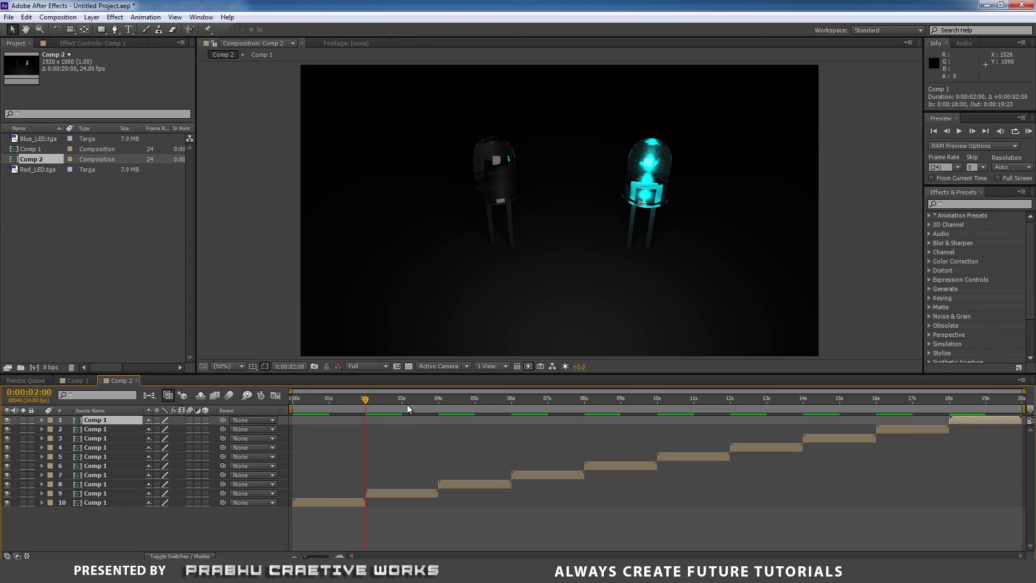
- Preview the looping LED animation of Comp 2 from the start of the timeline
drag(391, 399, 155, 398)
key(space)
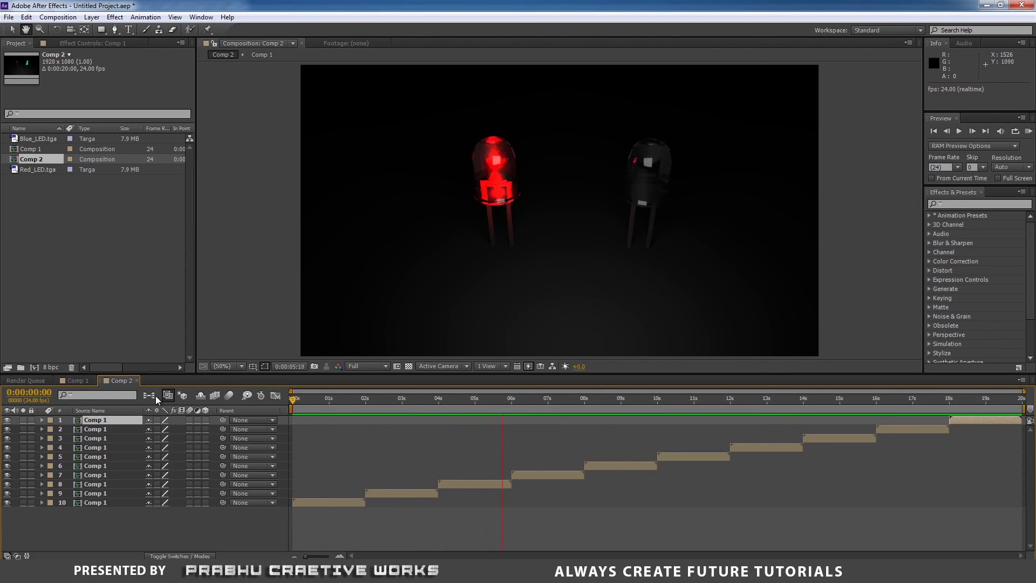
key(space)
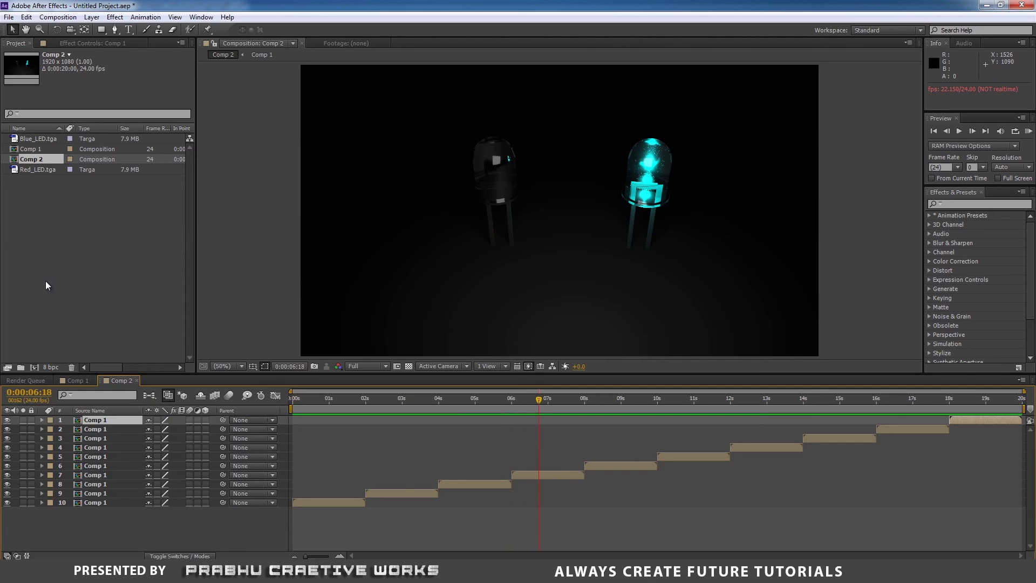
- Add Comp 2 to the render queue
click(9, 17)
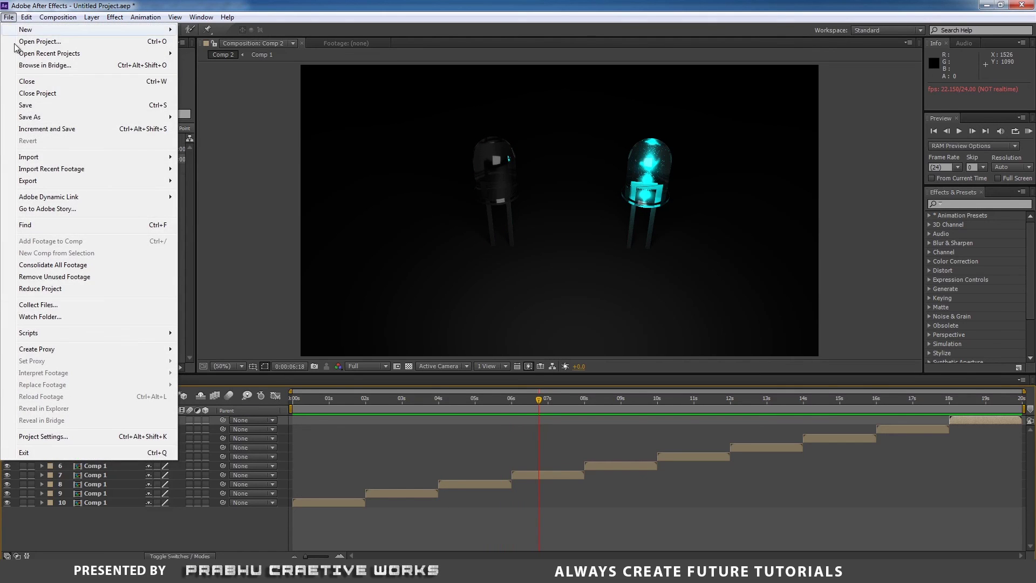
mouse_move(58, 17)
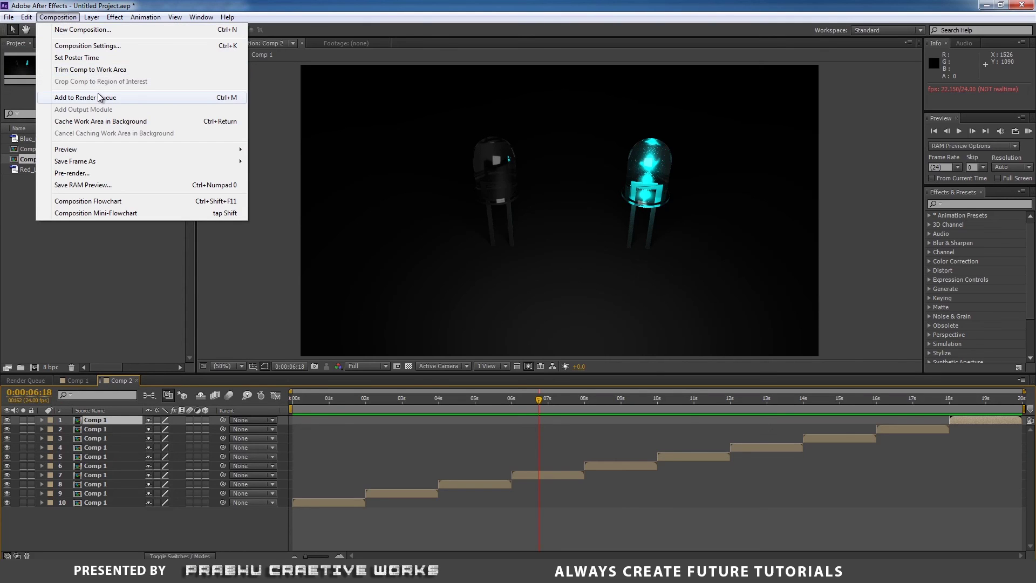
click(111, 98)
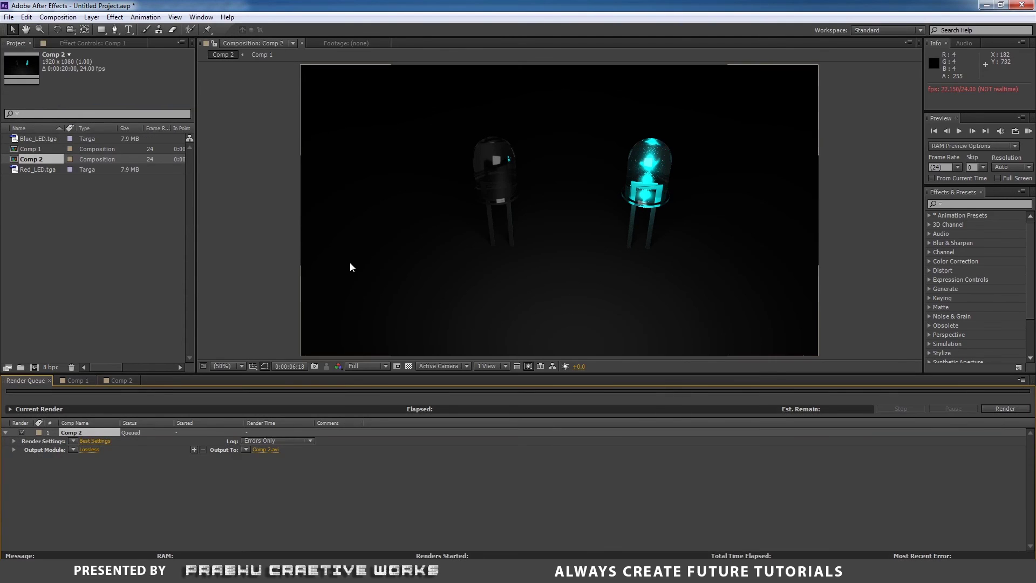
- Set the output module format of the queued Comp 2 render to QuickTime
click(89, 450)
click(475, 156)
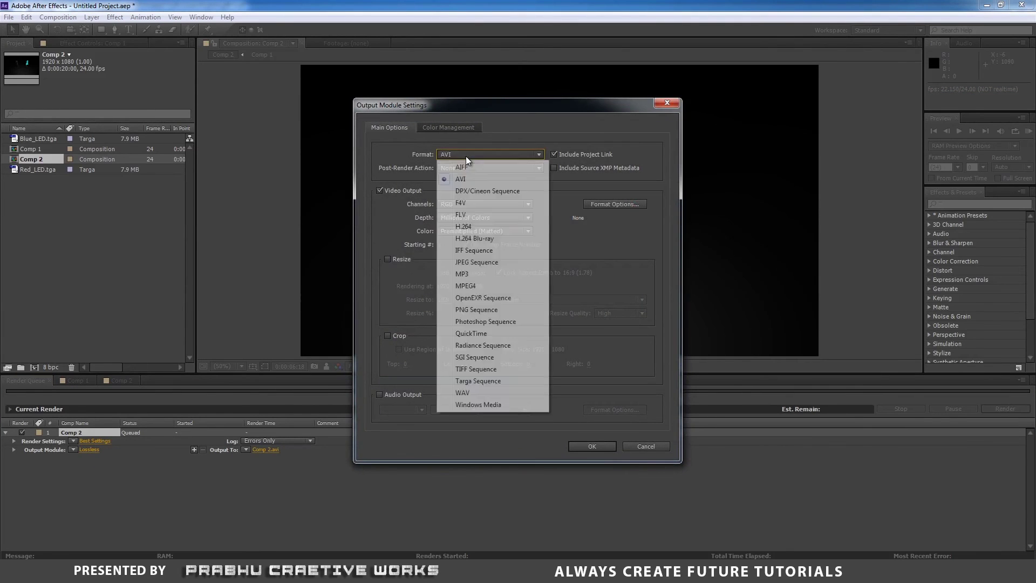
click(468, 160)
click(467, 156)
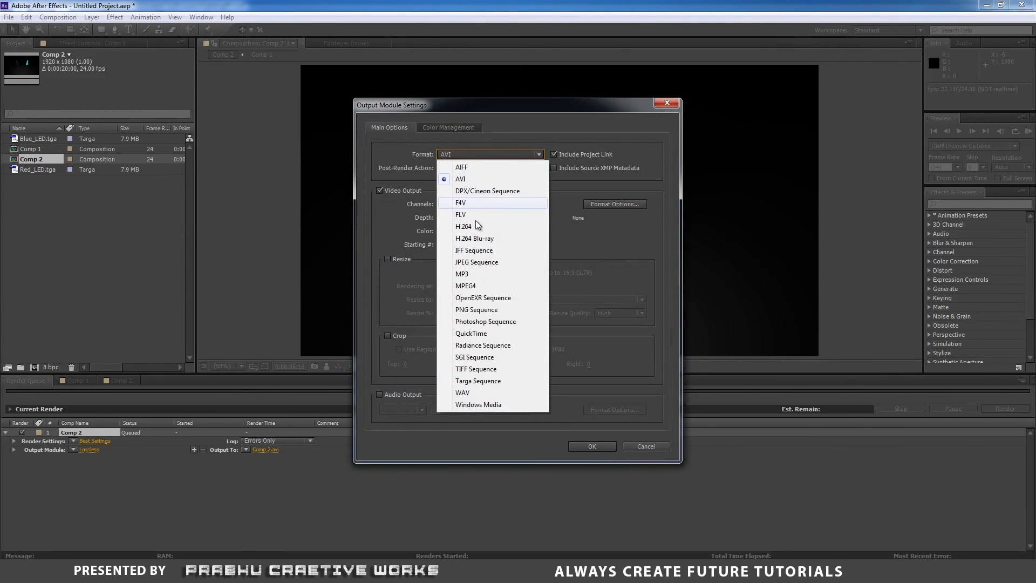
click(475, 333)
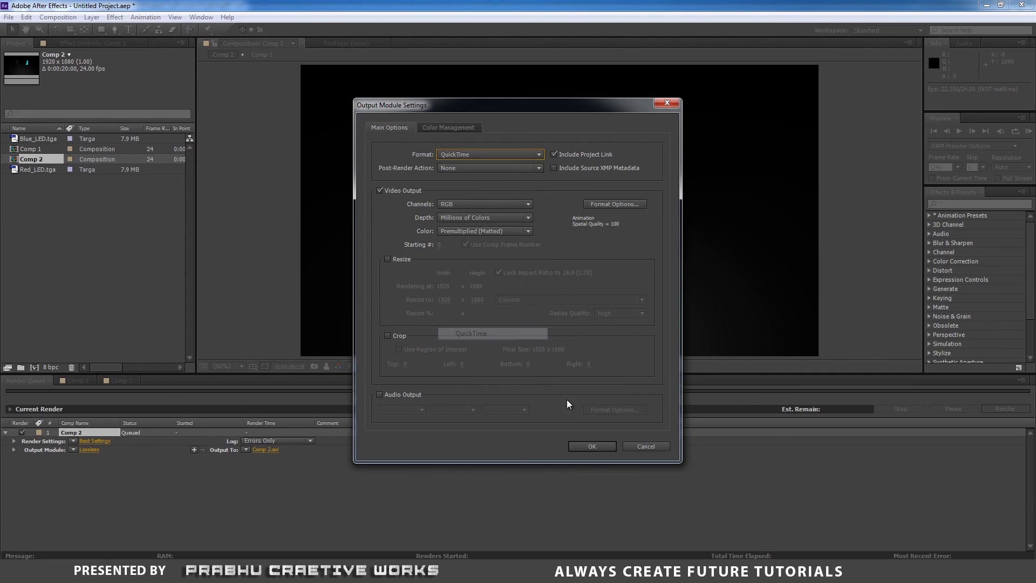
click(592, 447)
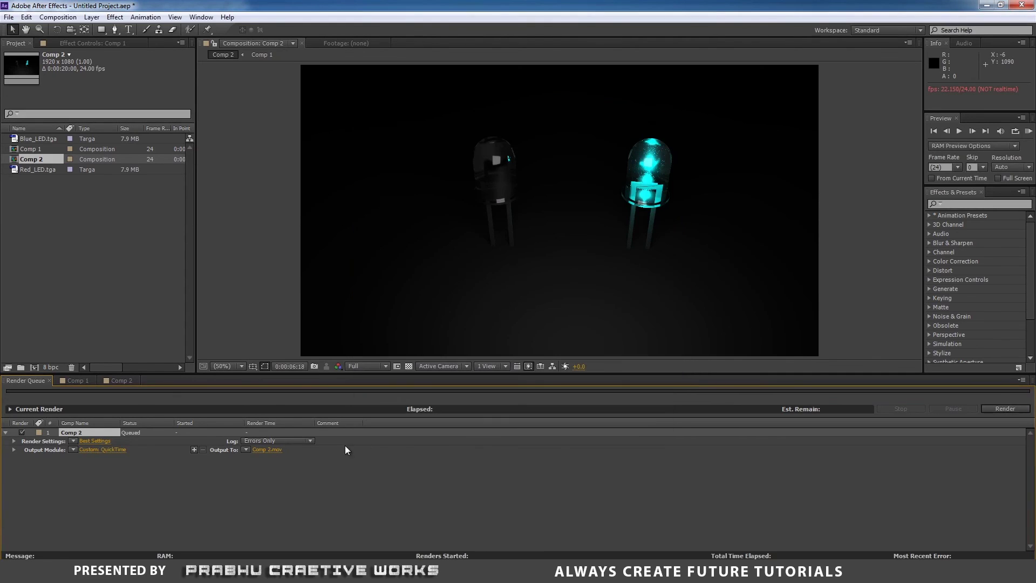
- Set the render output to the Desktop with the file name Animated_LED and render Comp 2
click(267, 452)
drag(377, 165, 377, 138)
click(342, 140)
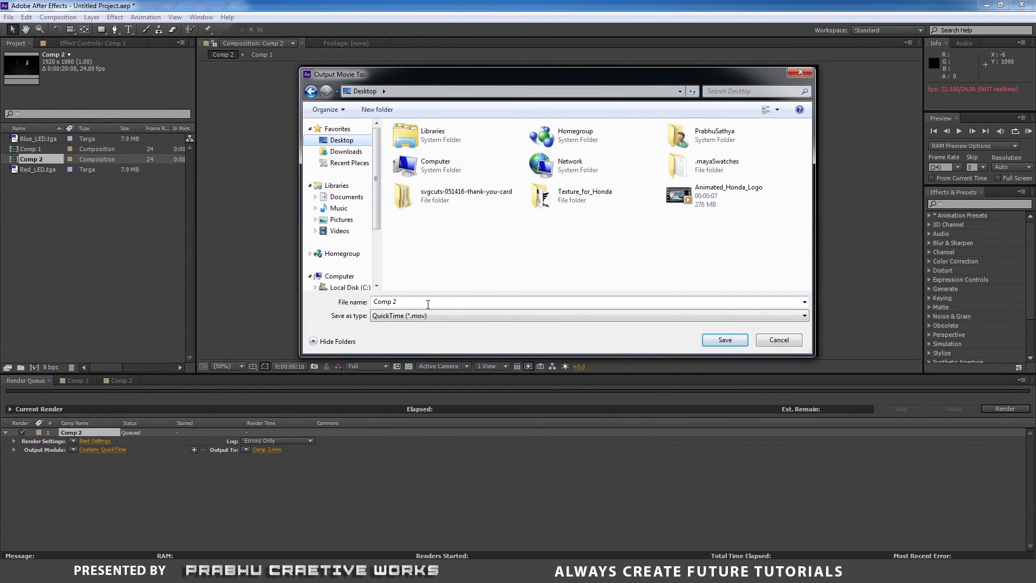
text(Ani)
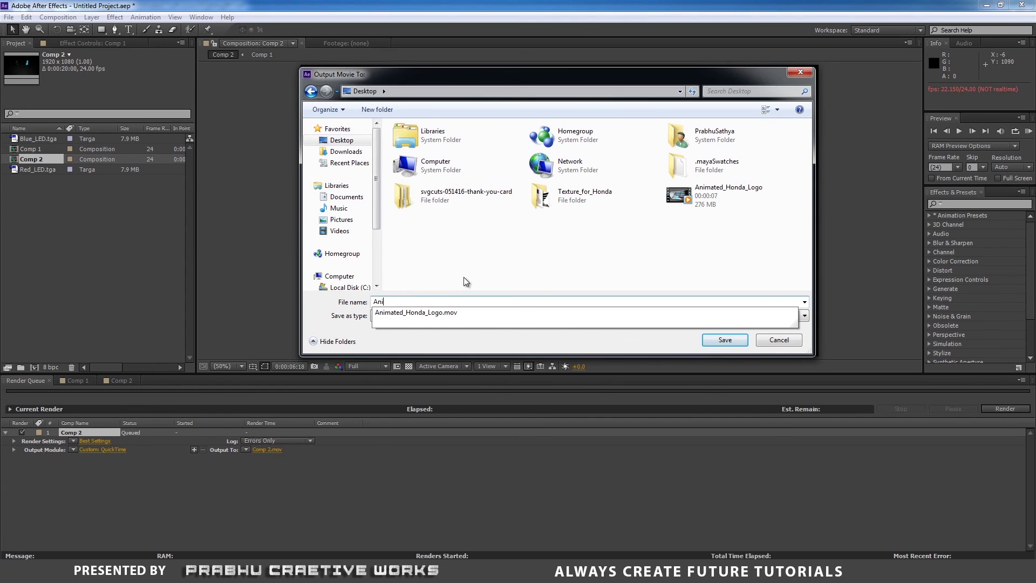
text(mated_LED)
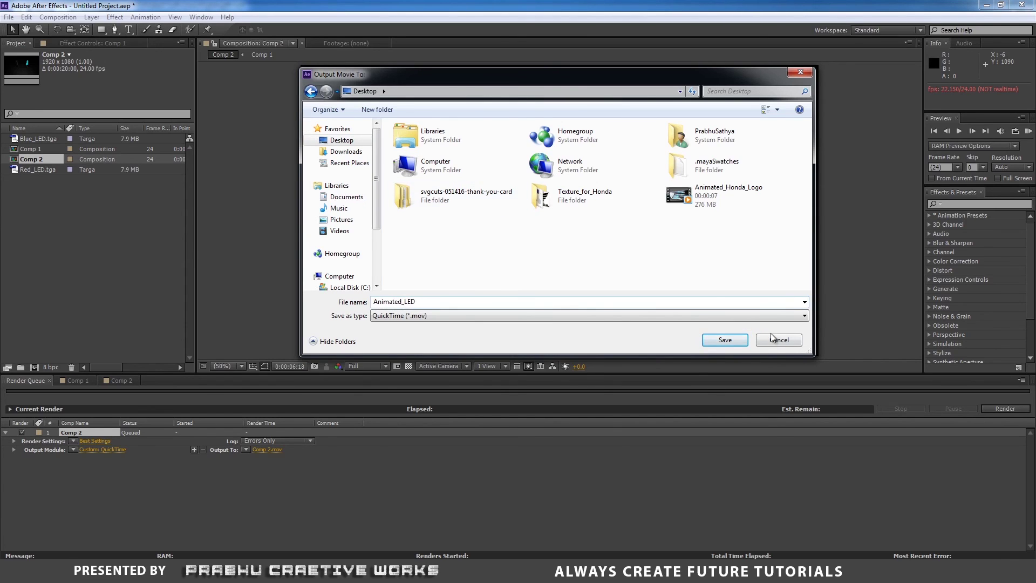
click(724, 340)
click(1005, 408)
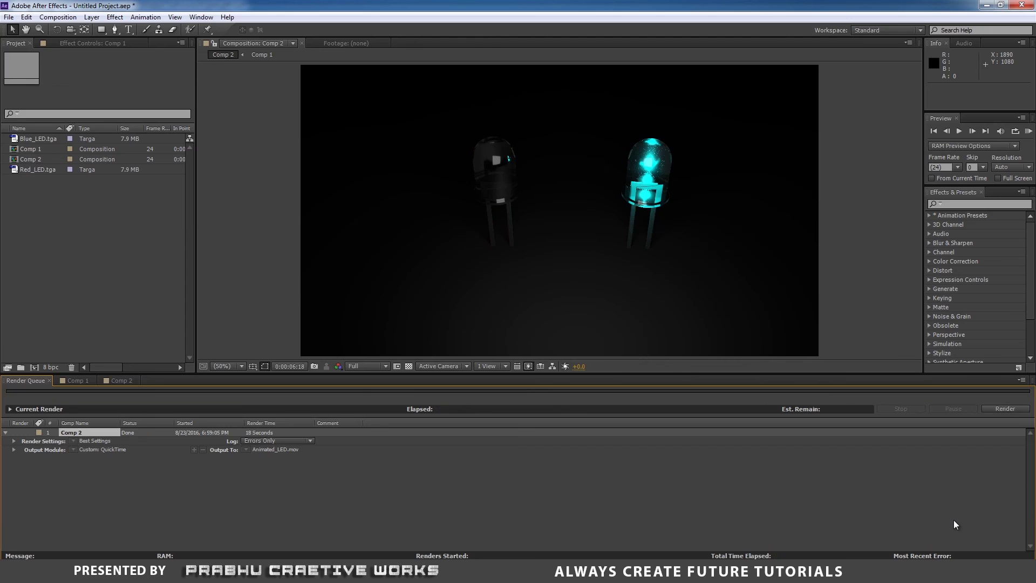
- Switch to the Windows desktop and play the rendered Animated_LED video in VLC media player
key(super+d)
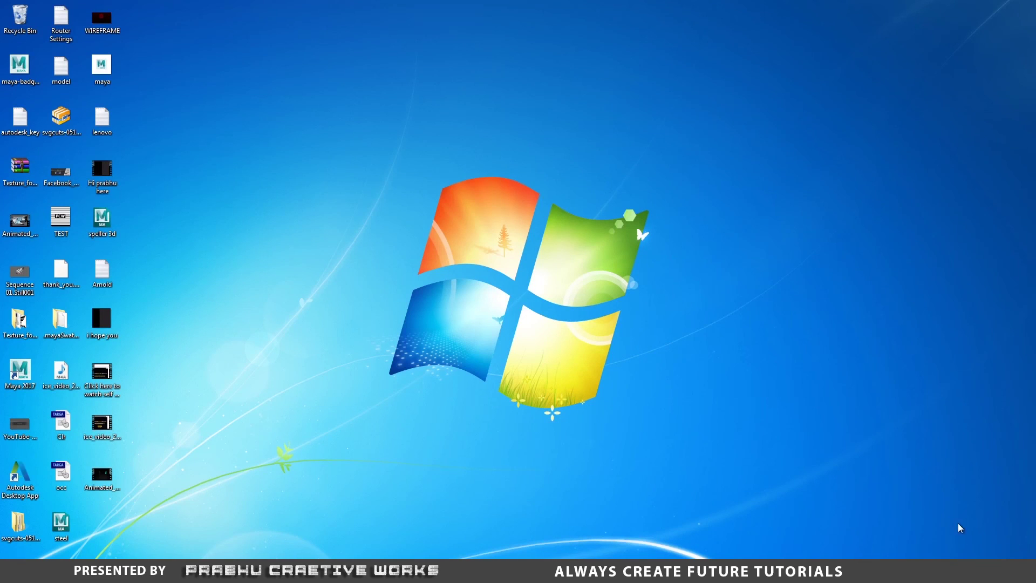
right_click(107, 480)
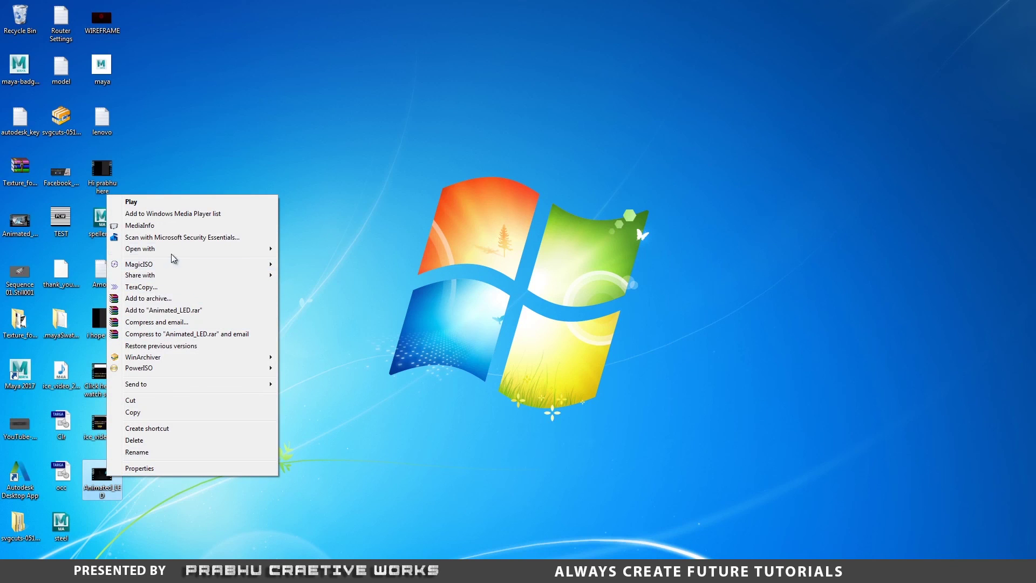
mouse_move(178, 250)
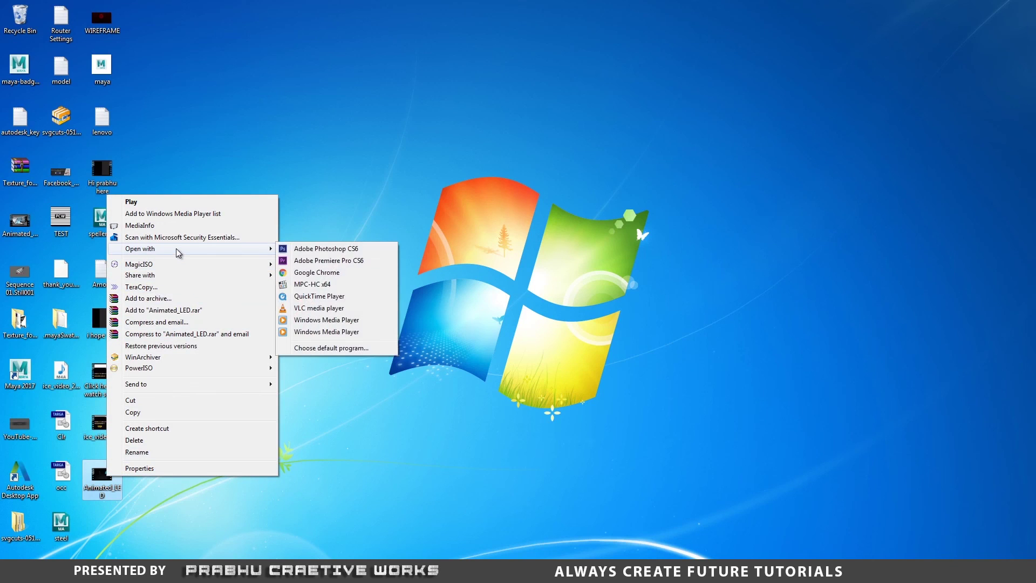
click(329, 308)
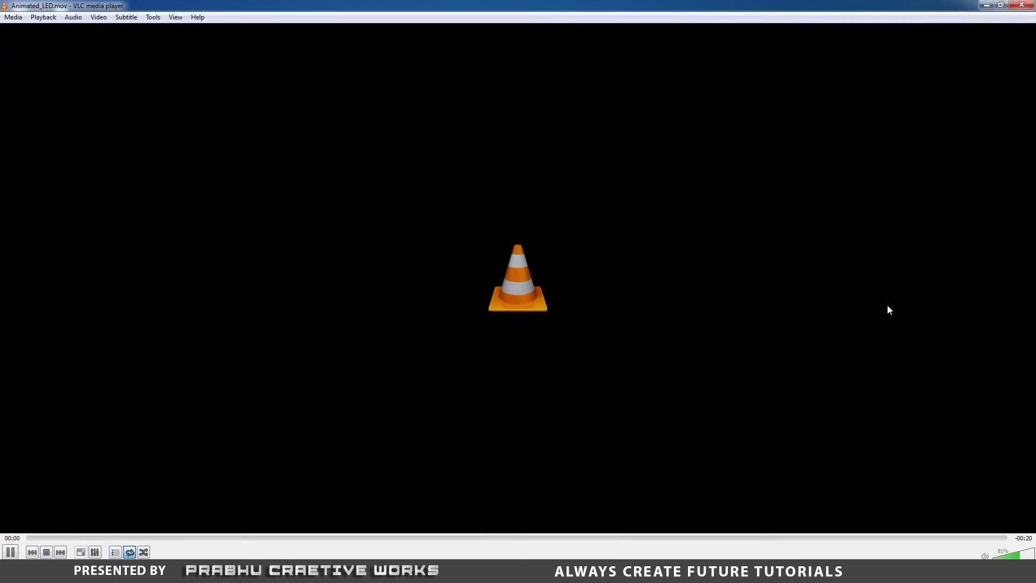